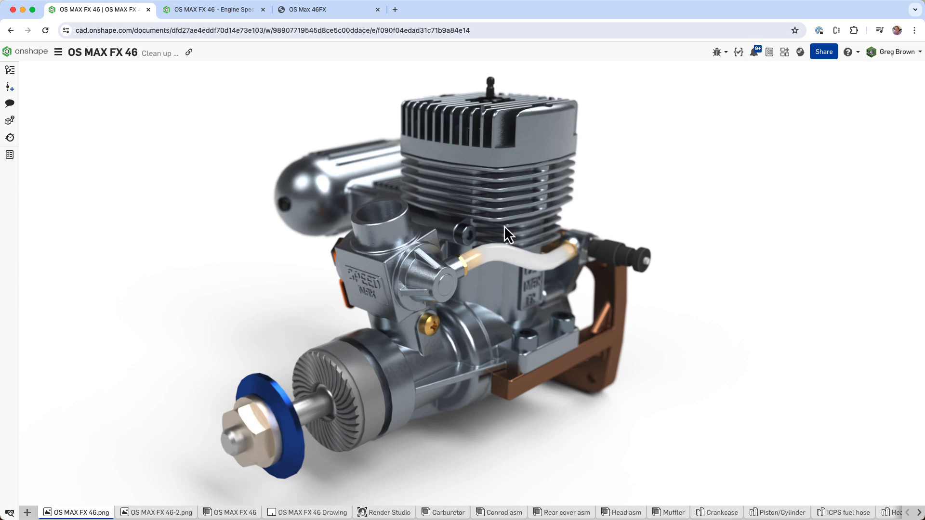
- Open the Render Studio scene of the engine and examine the rendered model from different angles
left_click(384, 512)
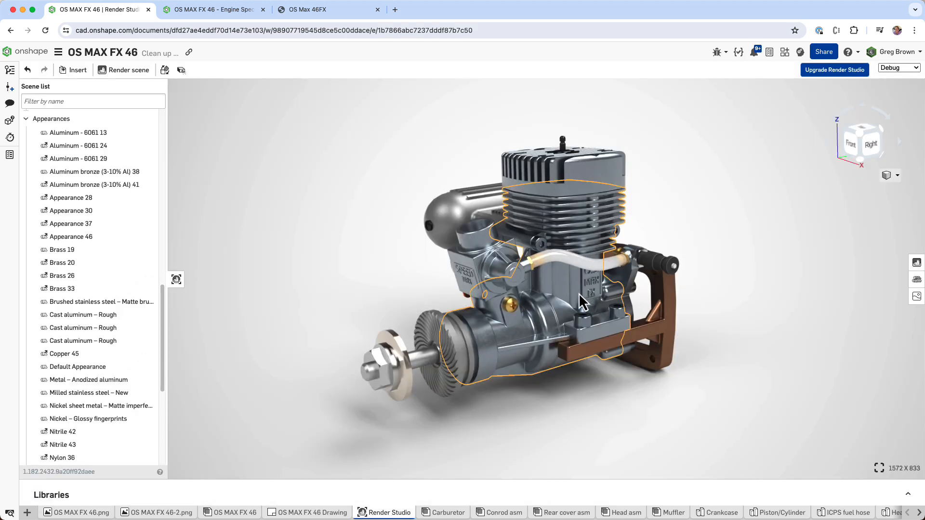
right_click_drag(583, 285, 576, 282)
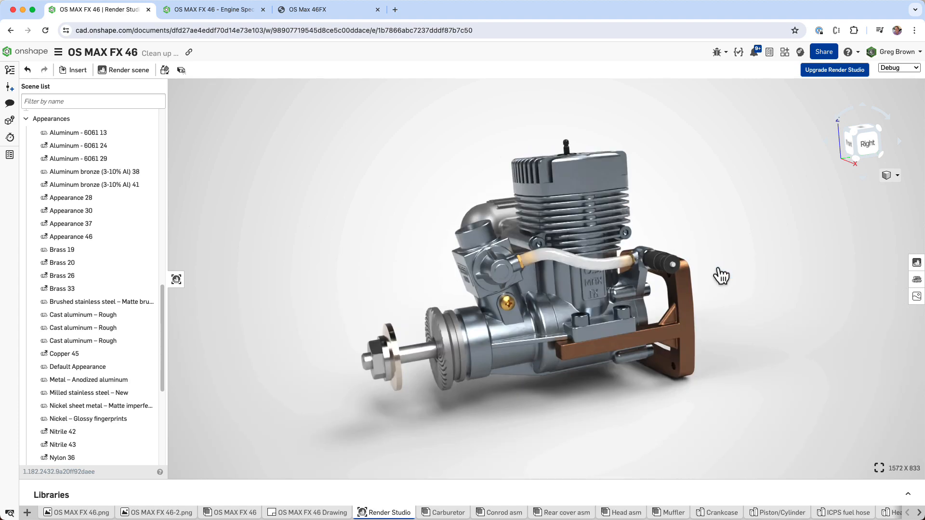
right_click_drag(718, 274, 726, 272)
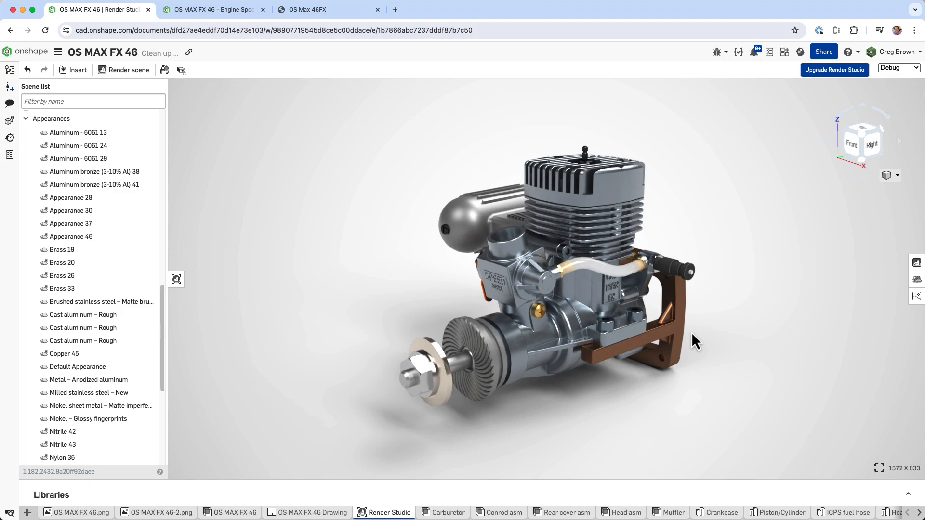
- Switch to the OS Max 46FX web page and read through the engine review's specifications and component photos
left_click(346, 9)
scroll(413, 255, "down", 5)
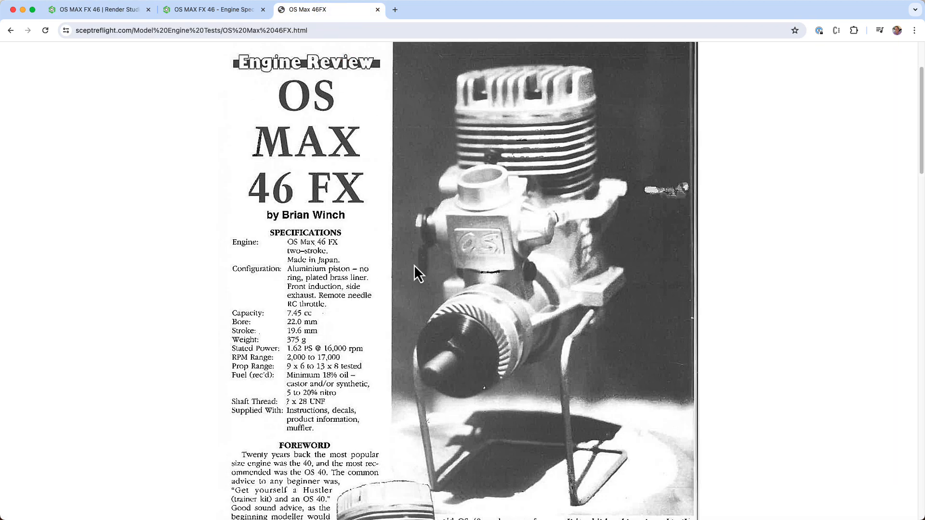
scroll(424, 282, "up", 3)
scroll(424, 283, "up", 2)
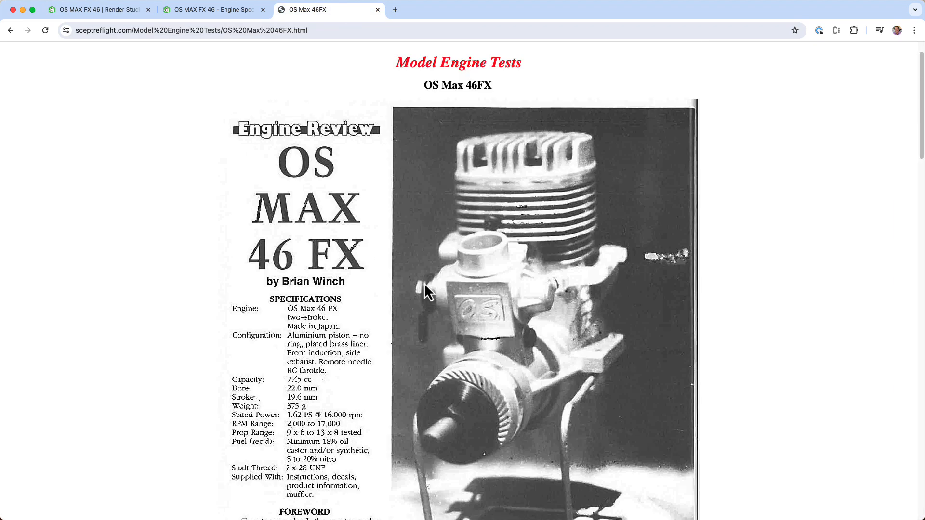
scroll(424, 282, "down", 3)
scroll(424, 285, "up", 5)
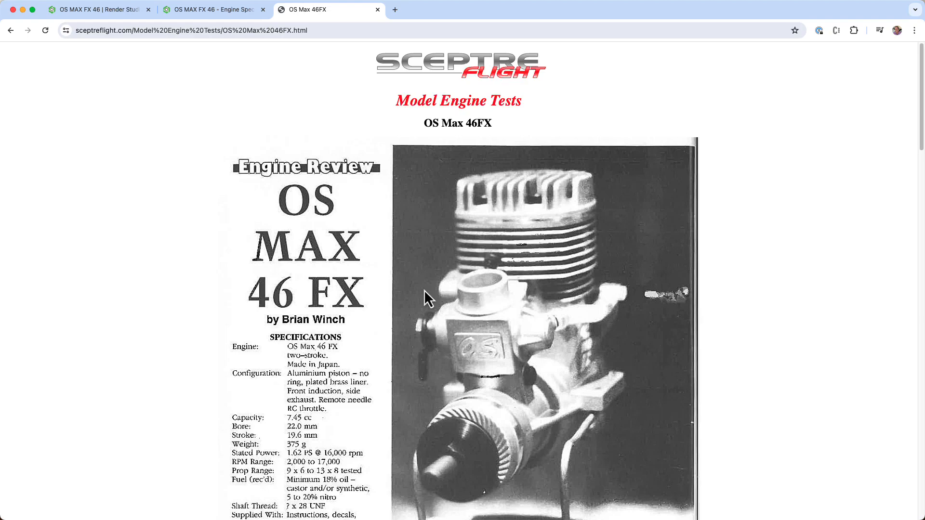
scroll(424, 291, "down", 15)
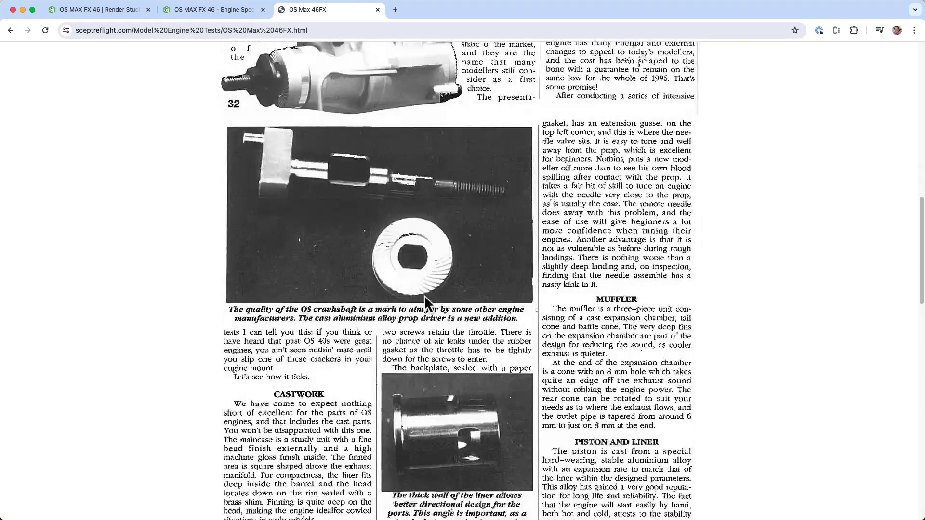
scroll(424, 296, "down", 8)
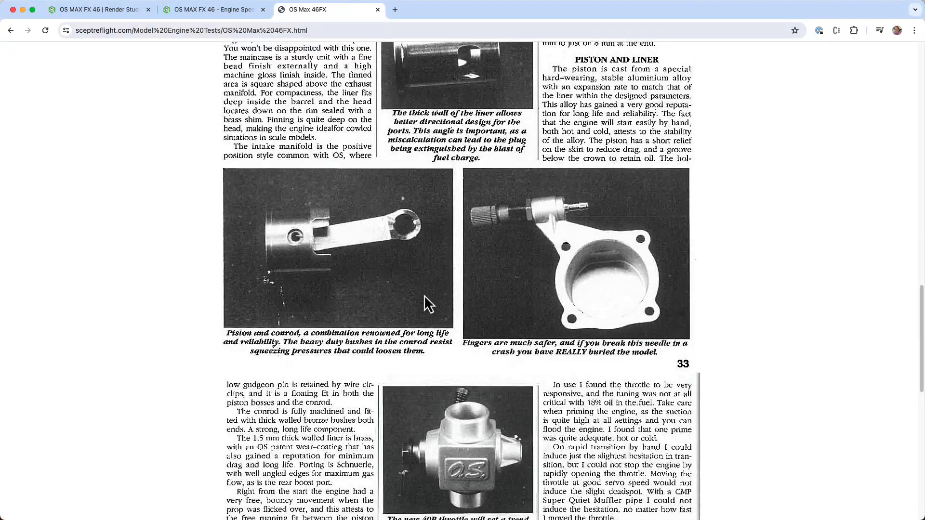
scroll(424, 295, "up", 17)
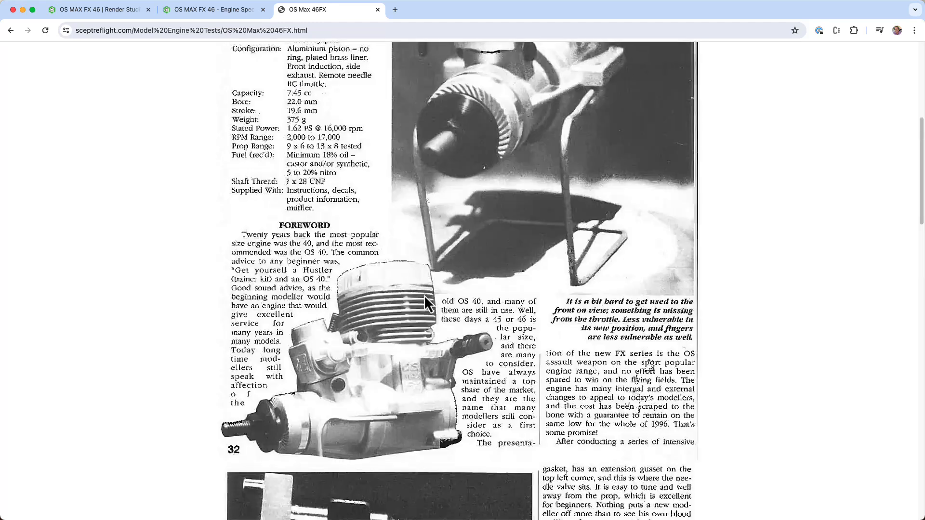
scroll(423, 294, "up", 8)
- Return to the Onshape document and open the OS MAX FX 46 assembly to examine the engine and carburetor up close
left_click(131, 11)
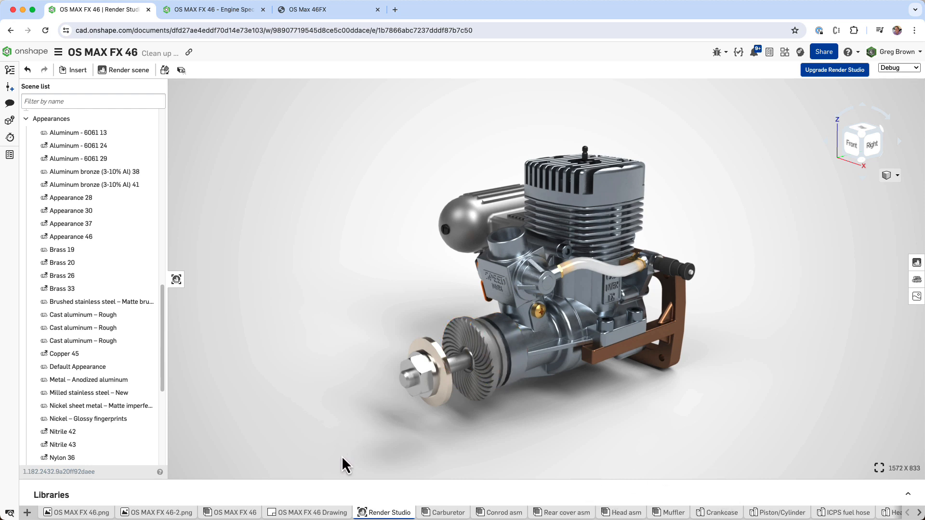
left_click(241, 512)
right_click_drag(447, 372, 515, 302)
scroll(514, 303, "up", 2)
scroll(514, 301, "up", 2)
scroll(501, 314, "up", 5)
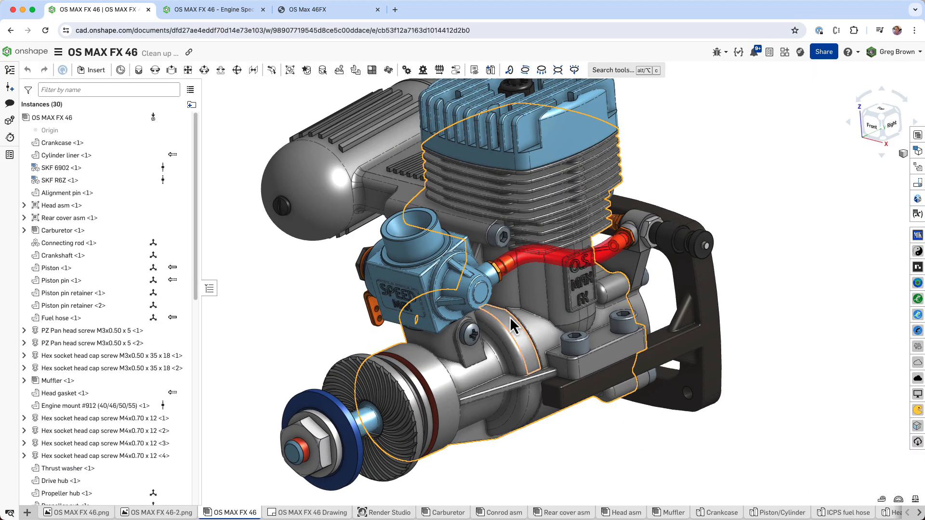
right_click_drag(579, 318, 392, 313)
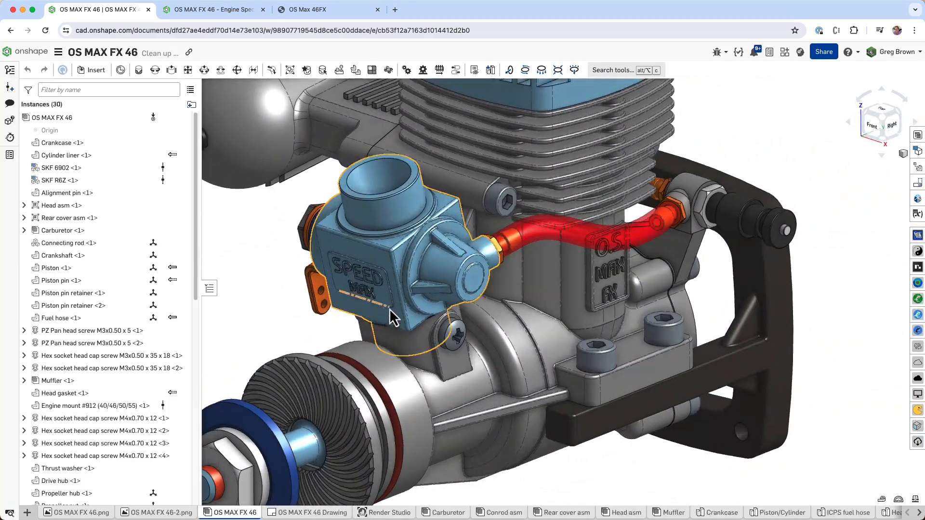
- Section the engine assembly lengthwise through the crankcase and examine the carburetor, crankshaft, connecting rod and piston inside
left_click(447, 392)
key("shift+x")
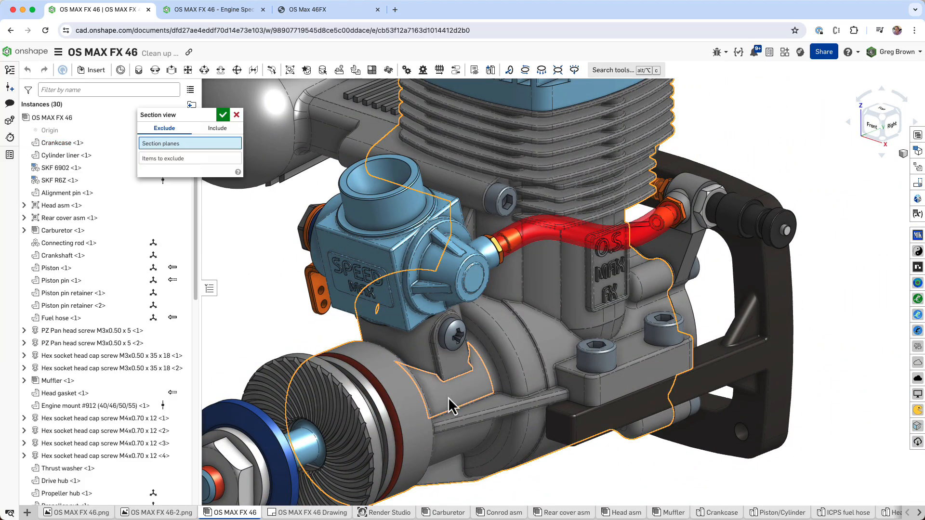
left_click(226, 117)
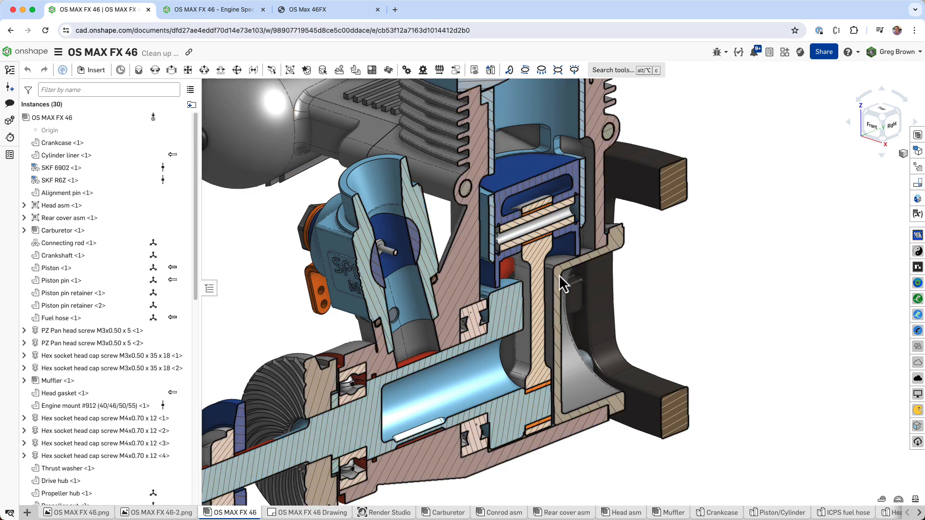
key("n")
right_click_drag(617, 294, 566, 380)
scroll(517, 412, "down", 2)
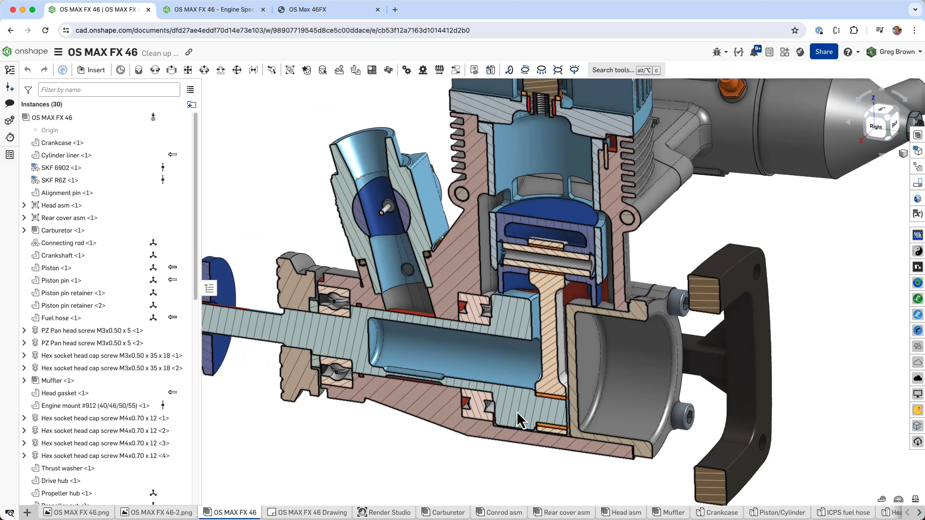
scroll(516, 408, "down", 2)
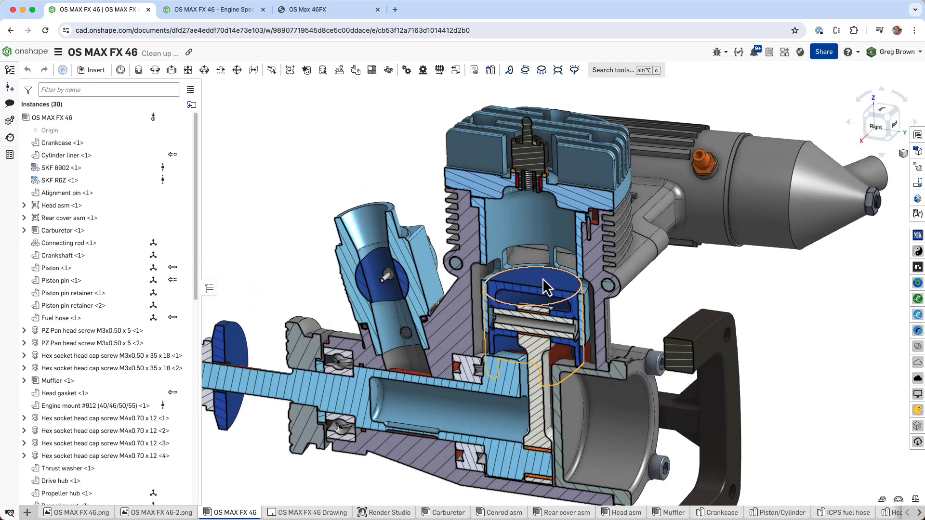
scroll(542, 280, "up", 3)
mouse_move(542, 280)
right_mouse_down()
mouse_move(505, 291)
mouse_move(536, 294)
right_mouse_up()
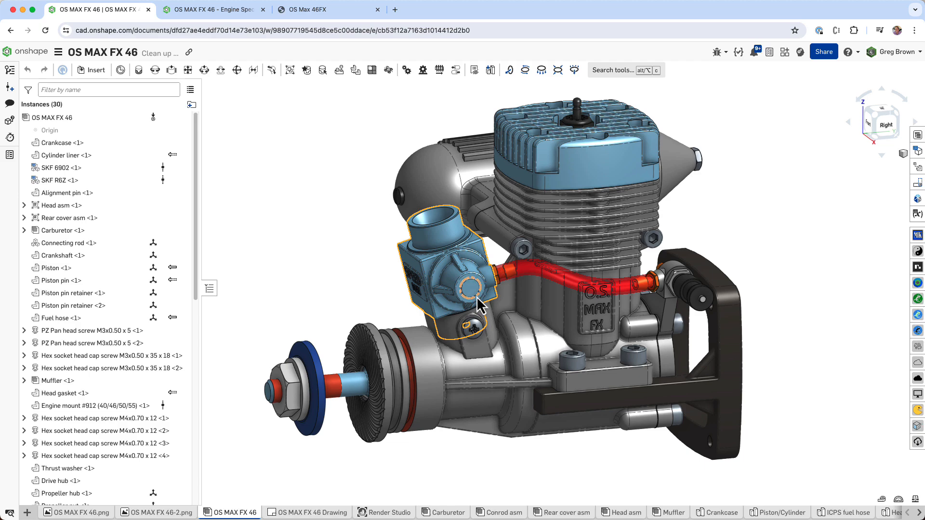
mouse_move(476, 296)
right_mouse_down()
mouse_move(473, 282)
mouse_move(483, 294)
right_mouse_up()
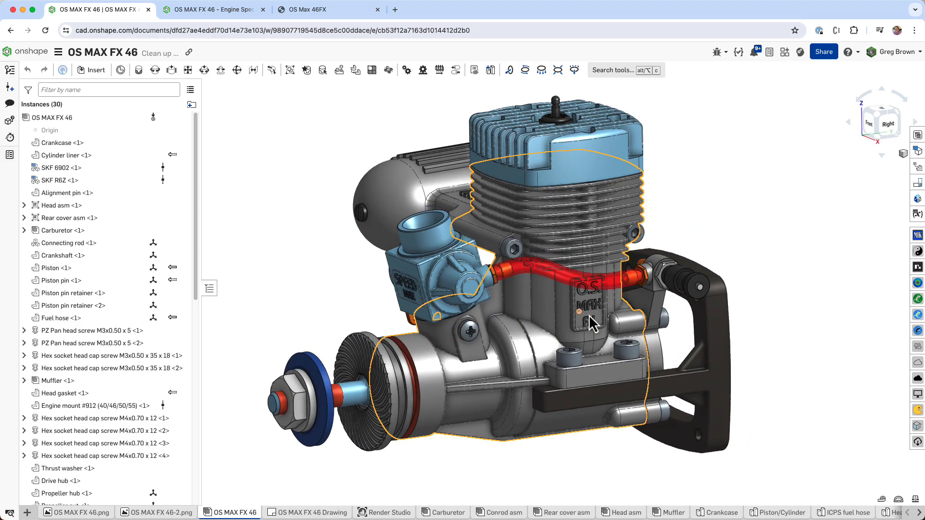
right_click_drag(612, 232, 625, 245)
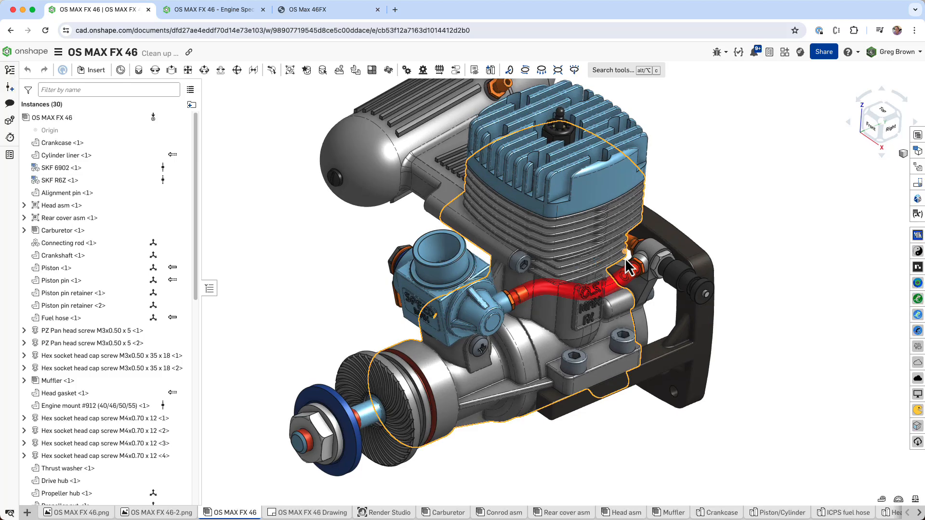
middle_click_drag(594, 278, 614, 295)
scroll(595, 300, "down", 1)
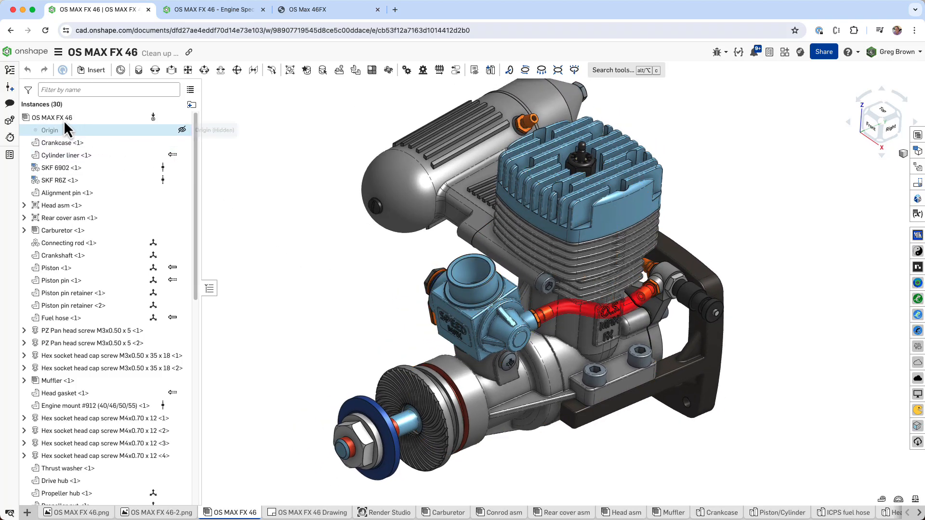
- Show the document's versions and history, widened enough to read the Clean up model workspace name
left_click(11, 72)
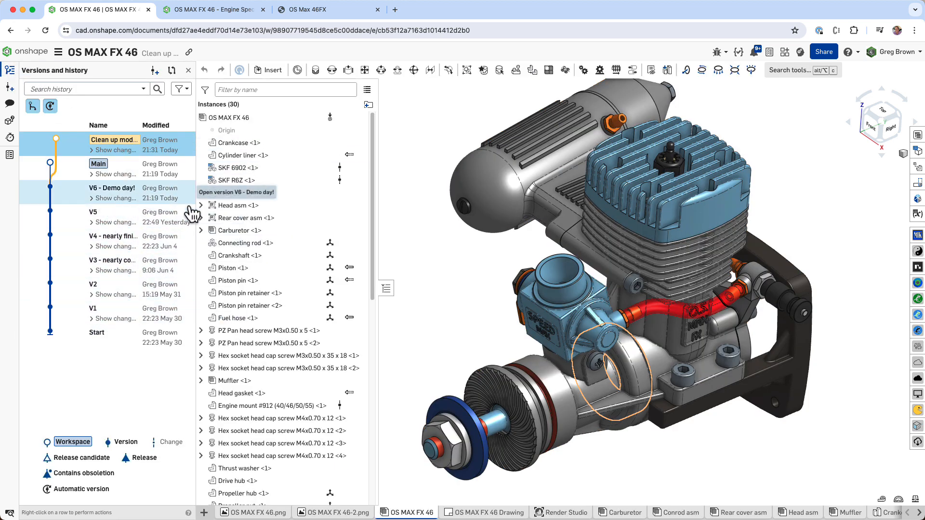
left_click_drag(196, 196, 198, 196)
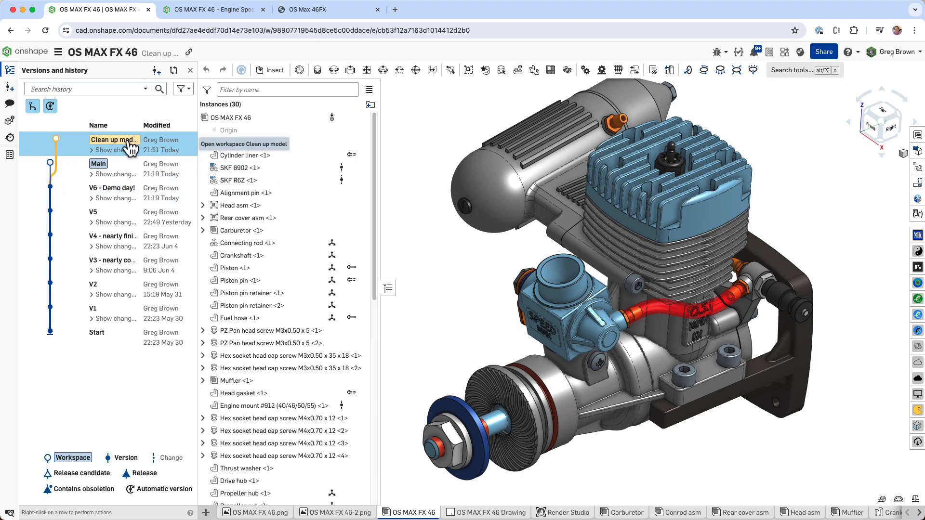
left_click_drag(196, 152, 208, 150)
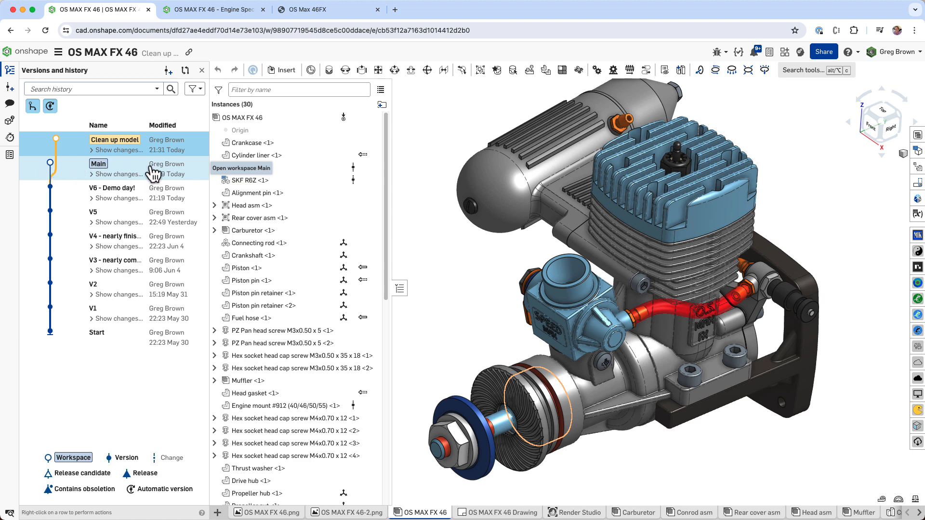
- Enable workspace protection for the Main workspace and dismiss the notification
right_click(69, 168)
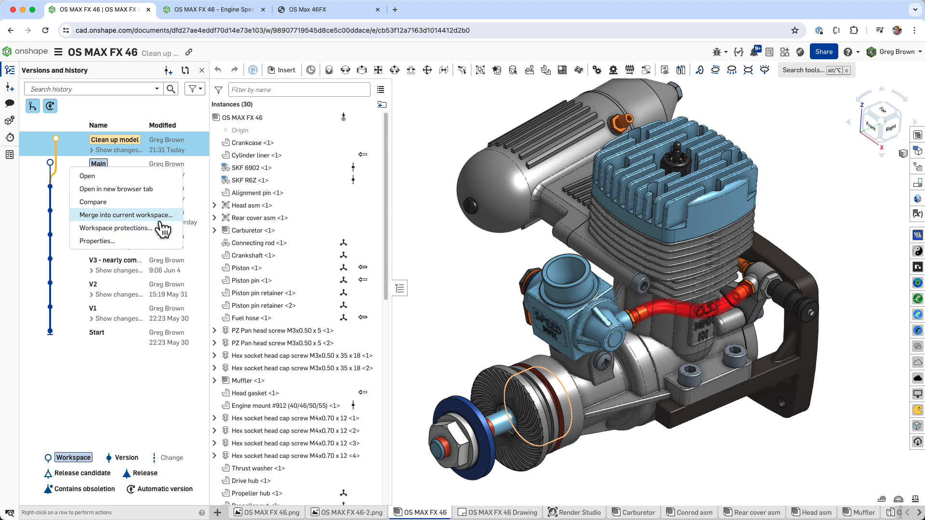
left_click(141, 228)
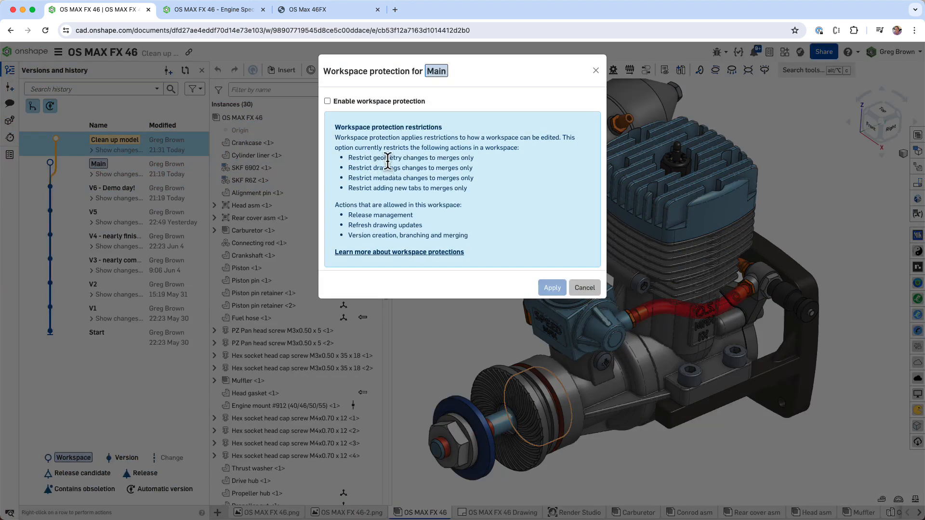
left_click(327, 102)
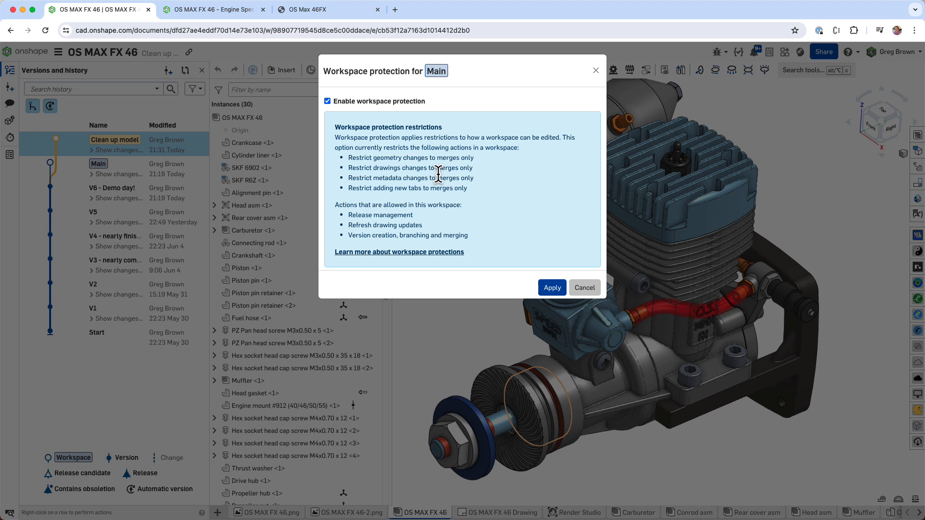
left_click(553, 288)
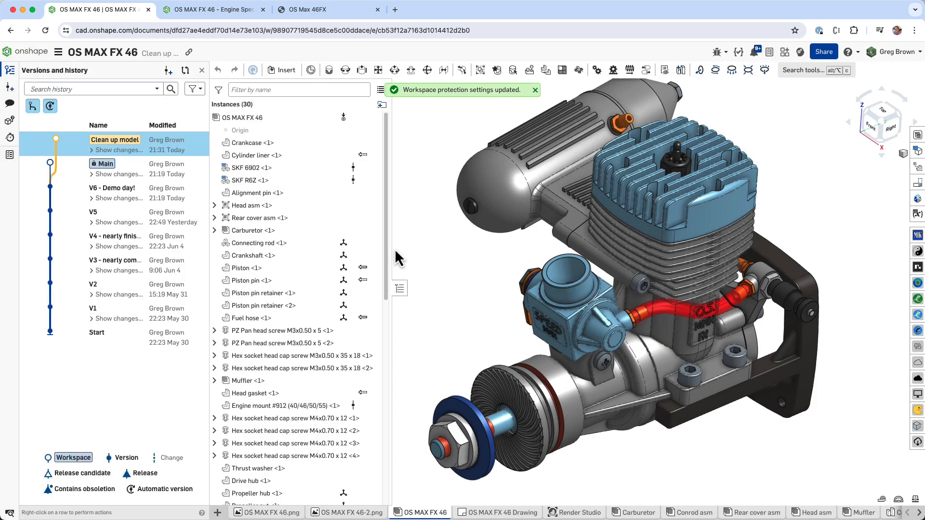
left_click(534, 92)
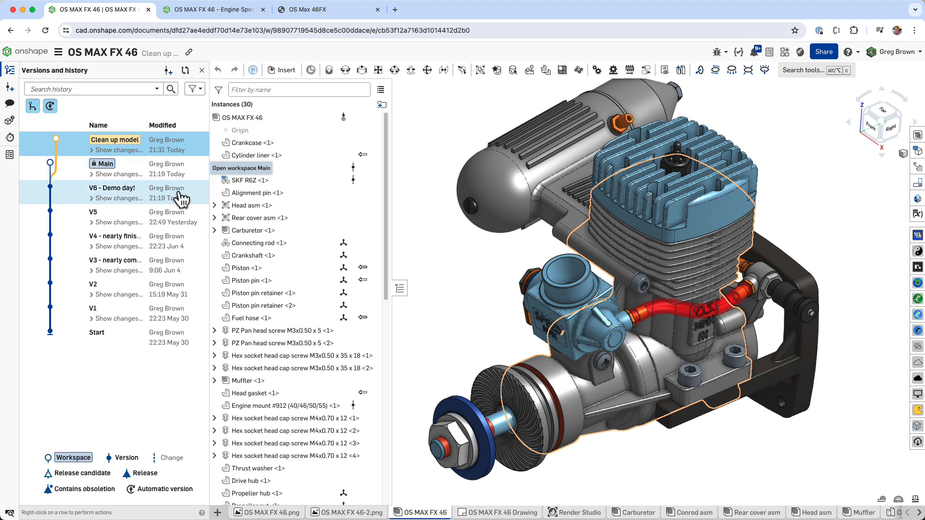
- View the assembly in the protected Main workspace, and return to the Clean up model workspace with the version history closed
left_click(186, 173)
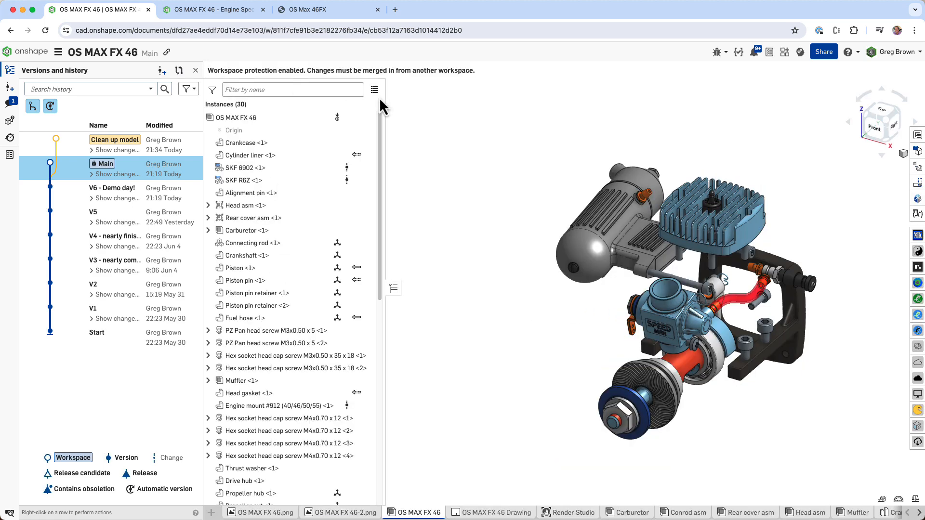
right_click_drag(614, 217, 634, 248)
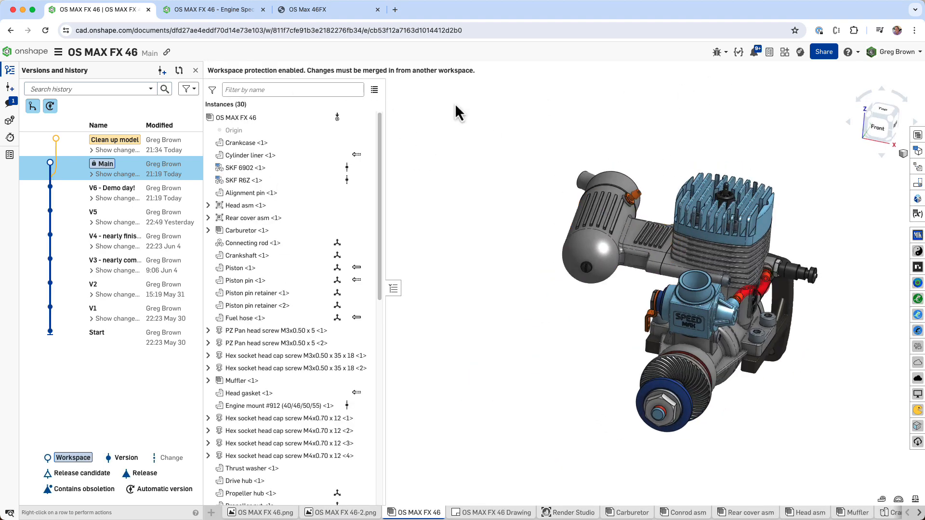
left_click(191, 147)
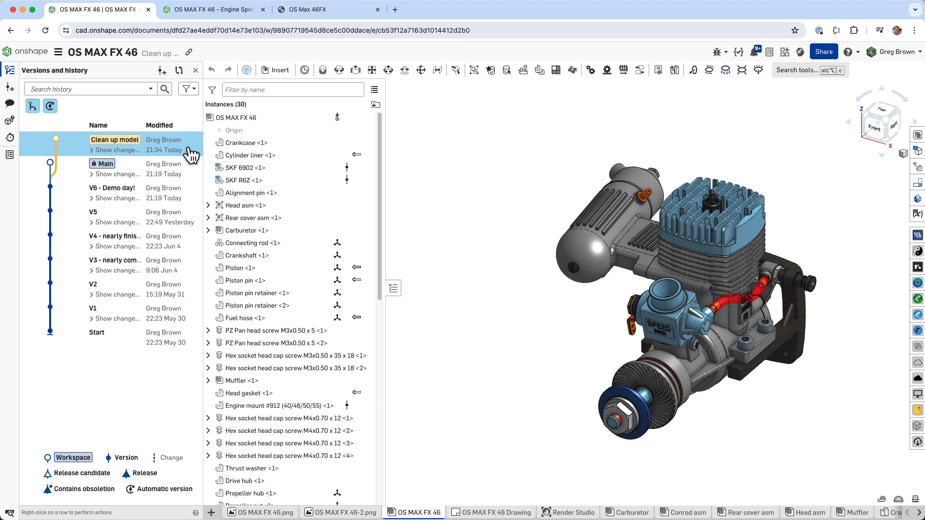
left_click(224, 190)
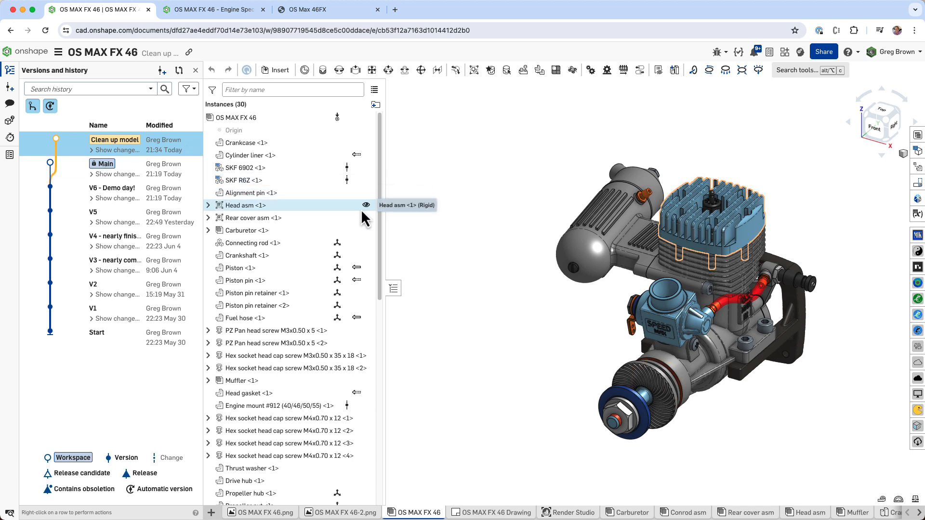
right_click_drag(501, 248, 511, 202)
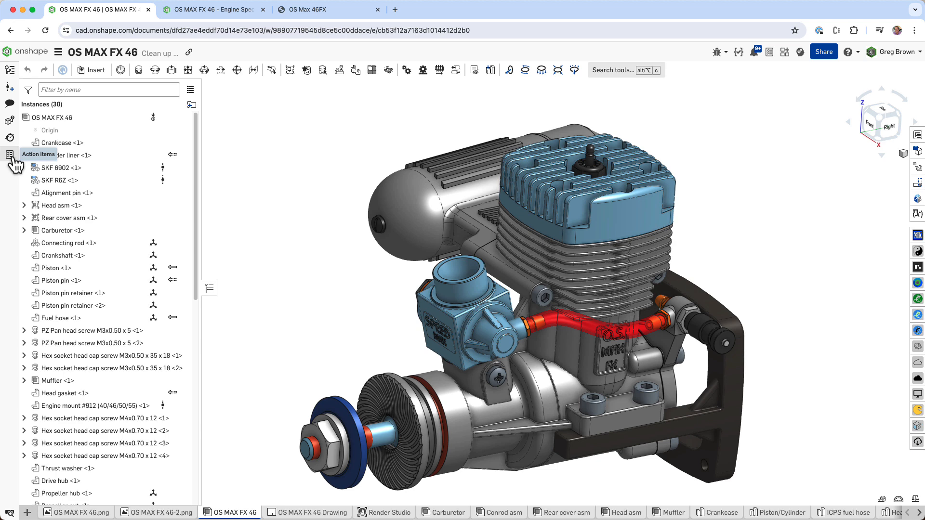
- Show the document's action items and expand the "Carburetor stop screw modeling" task to read its details
left_click(10, 154)
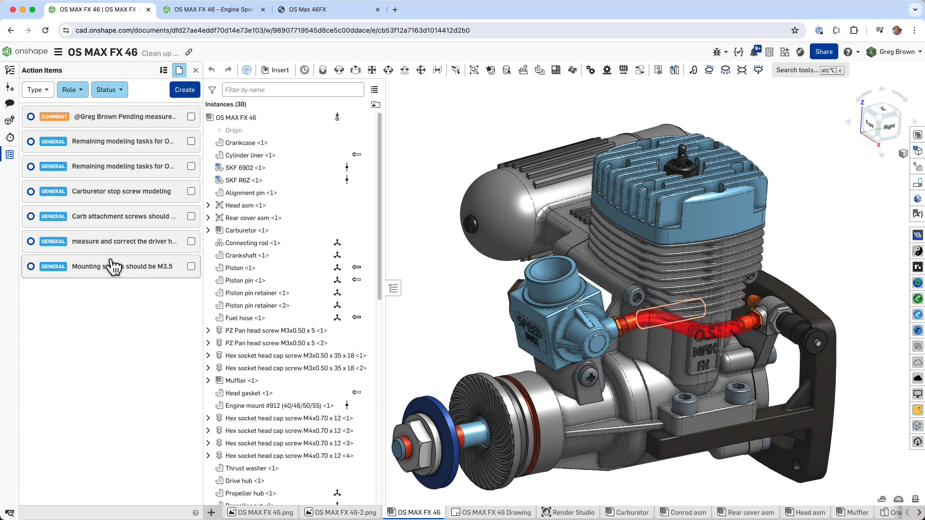
left_click(121, 195)
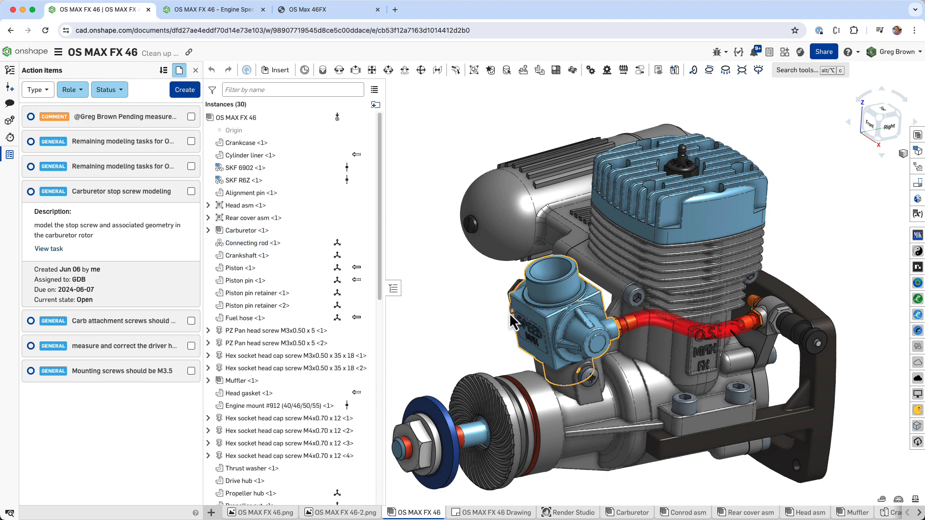
- Read the full "Carburetor stop screw modeling" task, and close it together with the action items list
left_click(48, 249)
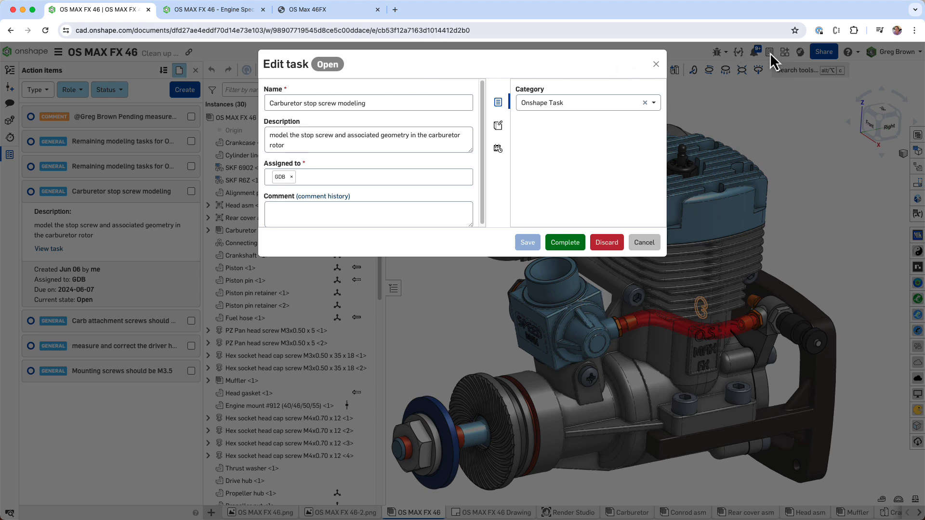
key("Escape")
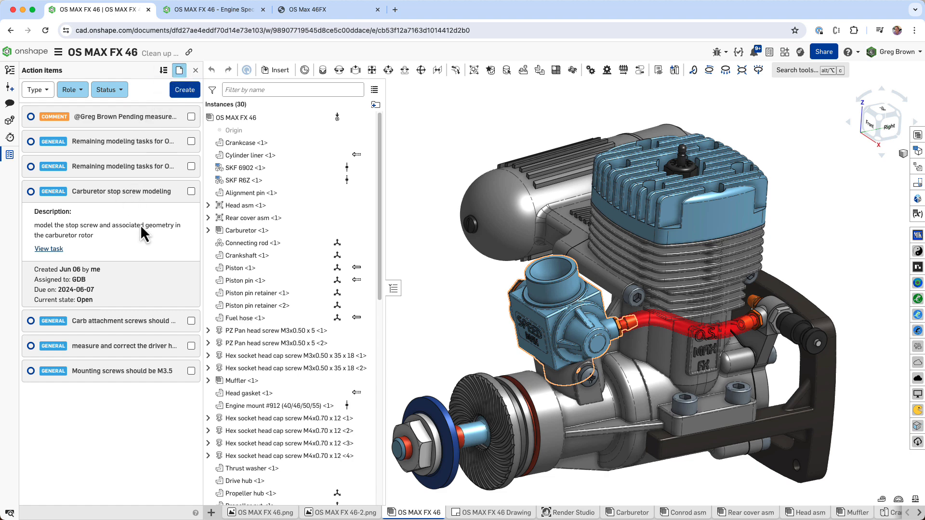
double_click(137, 122)
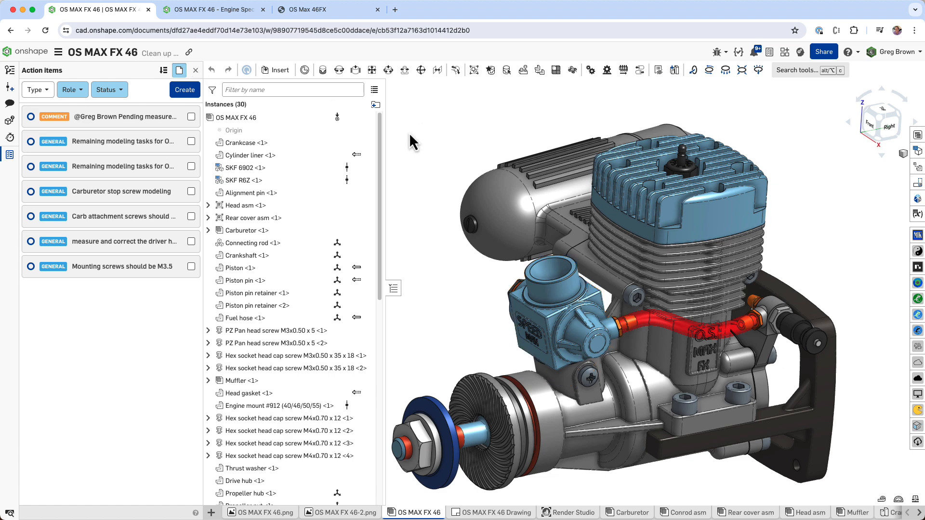
left_click(196, 71)
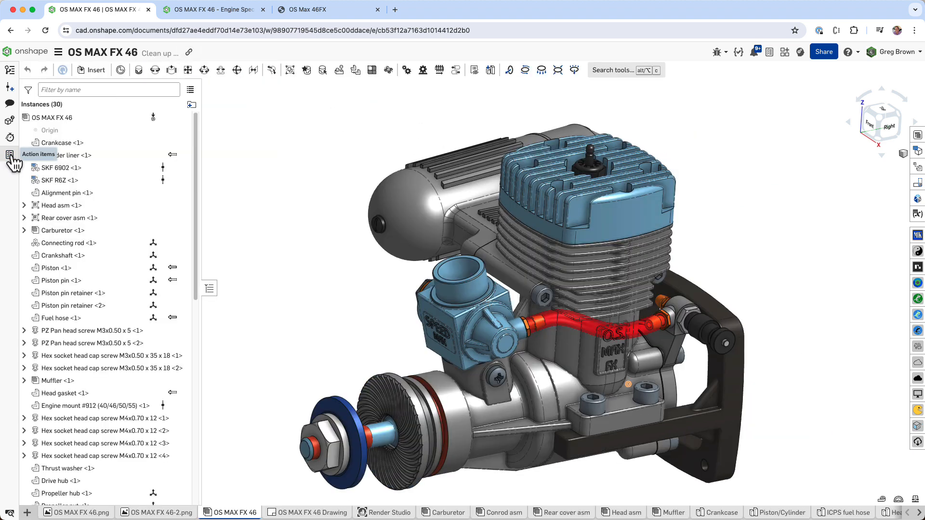
- Open the Crankcase Part Studio and show the appearances assigned to its parts and faces
right_click_drag(535, 270, 505, 252)
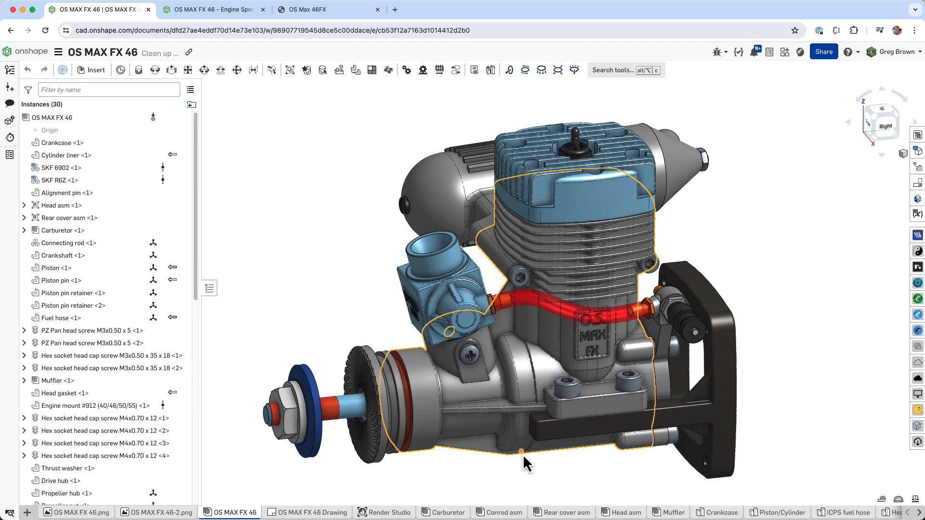
left_click(723, 512)
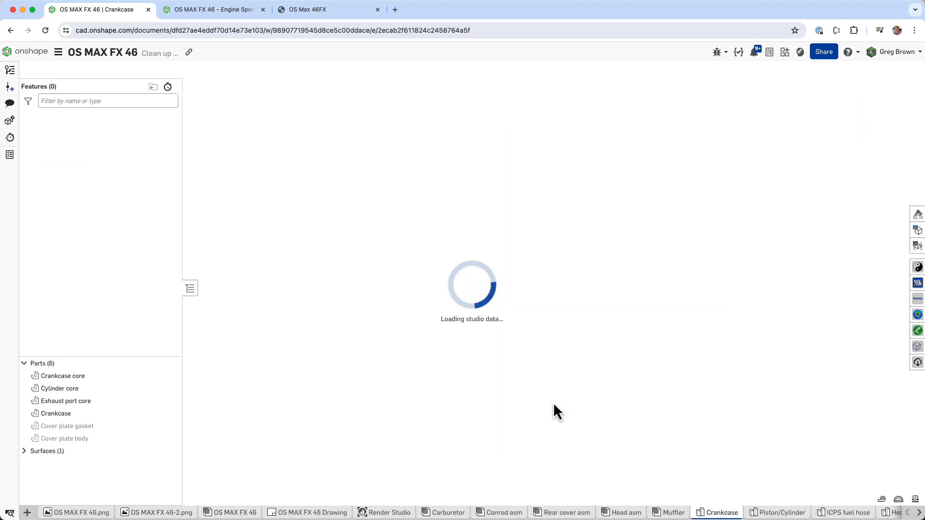
mouse_move(586, 386)
right_mouse_down()
mouse_move(503, 355)
mouse_move(587, 385)
right_mouse_up()
scroll(97, 241, "down", 2)
left_click(918, 199)
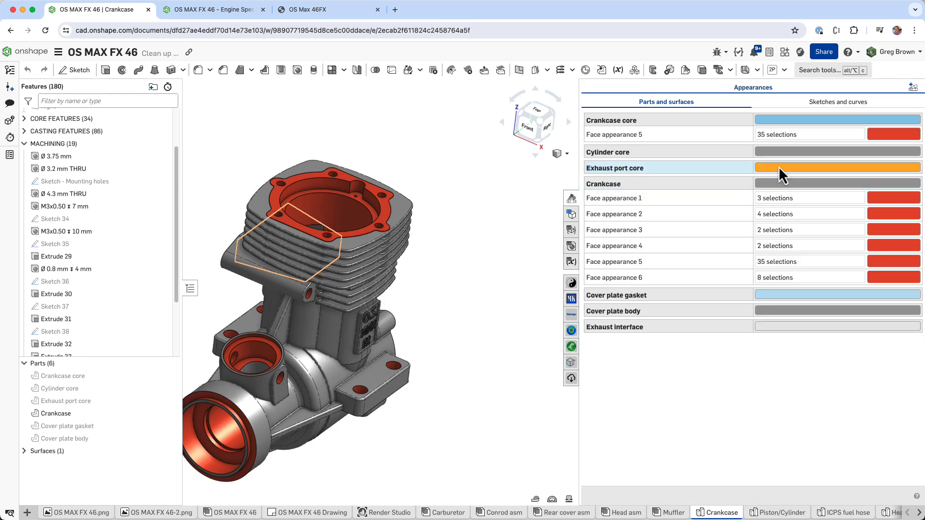
- Examine the red machined faces of the crankcase from several angles, and close the appearances list
right_click_drag(415, 305, 384, 343)
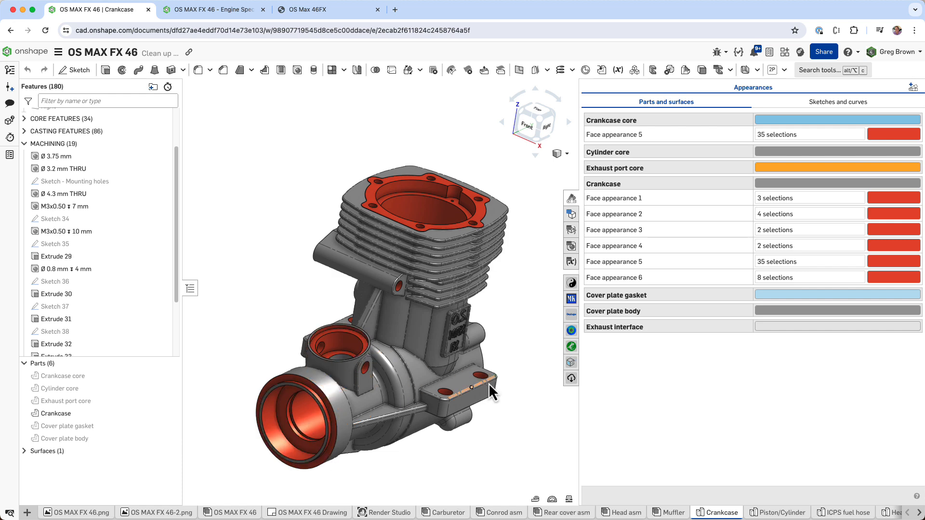
scroll(488, 383, "up", 2)
right_click_drag(458, 394, 446, 392)
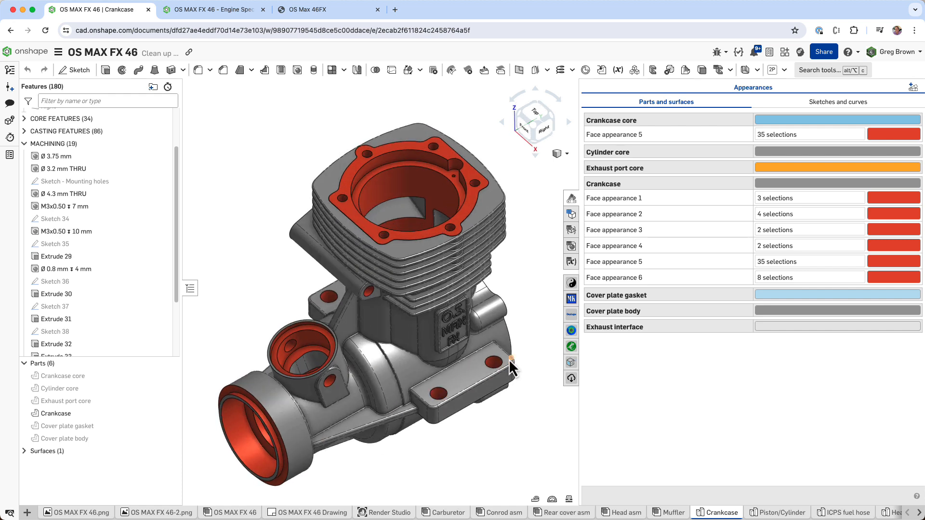
right_click_drag(469, 248, 455, 207)
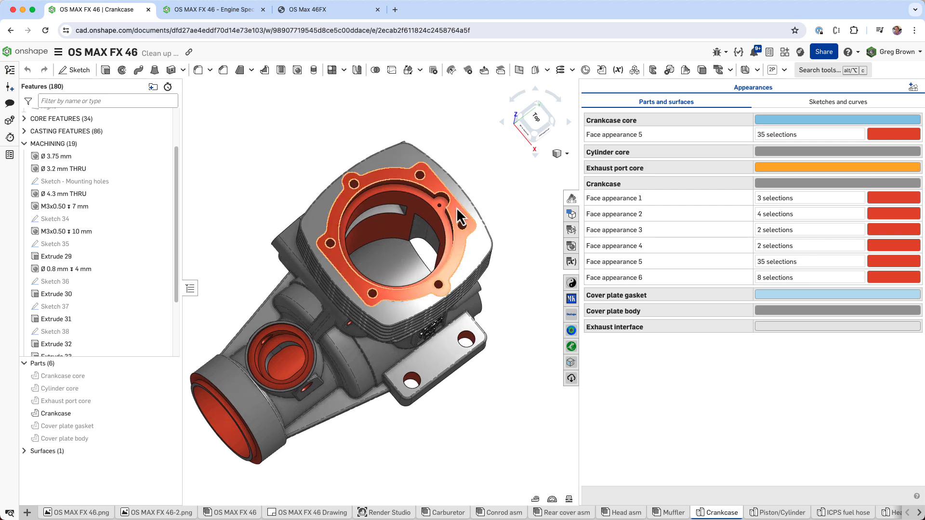
mouse_move(447, 258)
right_mouse_down()
mouse_move(431, 225)
mouse_move(423, 232)
mouse_move(442, 257)
mouse_move(425, 260)
mouse_move(429, 273)
mouse_move(440, 256)
right_mouse_up()
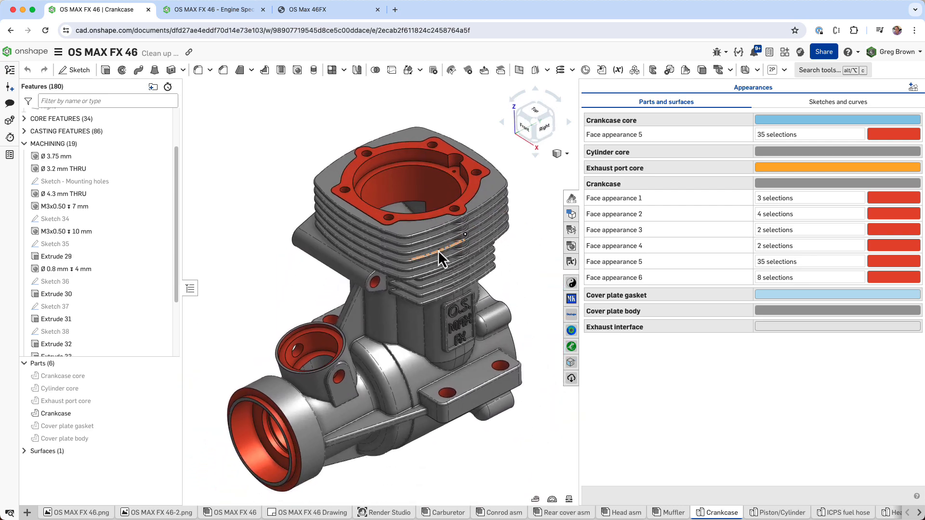
right_click_drag(416, 288, 591, 277)
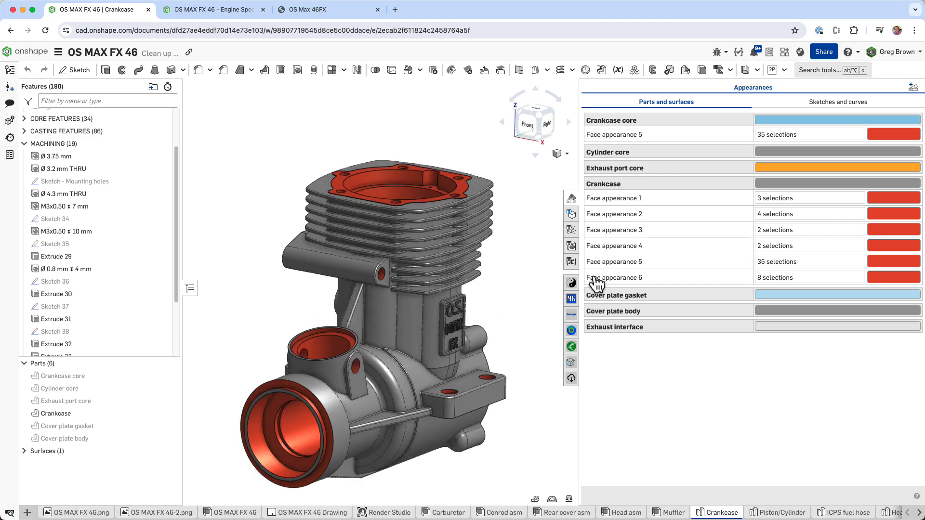
left_click(569, 203)
- Hide the Crankcase part and show the Crankcase core, Cylinder core and Exhaust port core in its place
right_click_drag(828, 208, 660, 216)
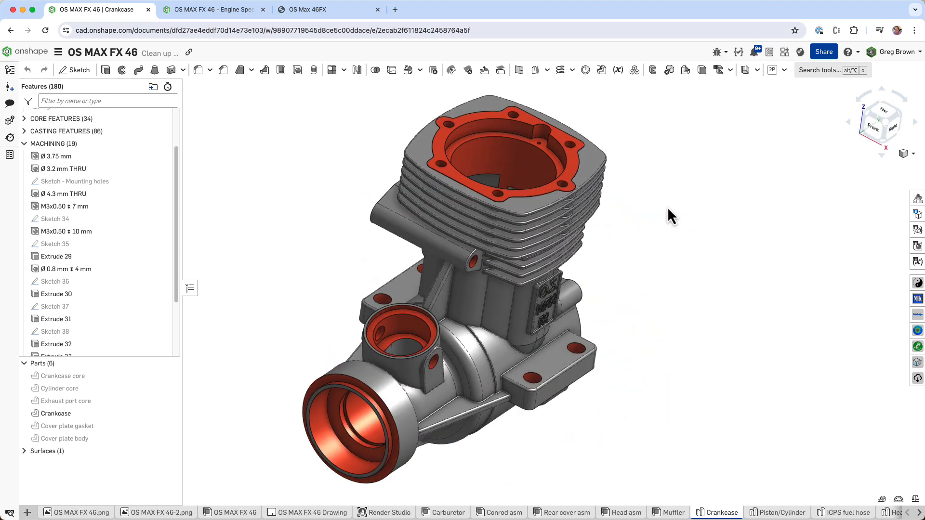
right_click_drag(647, 245, 621, 222)
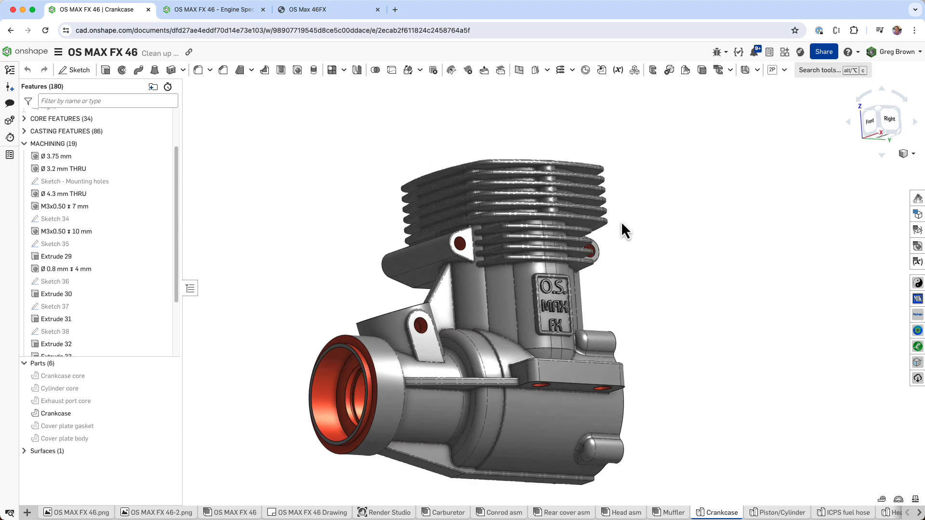
right_click_drag(587, 337, 256, 311)
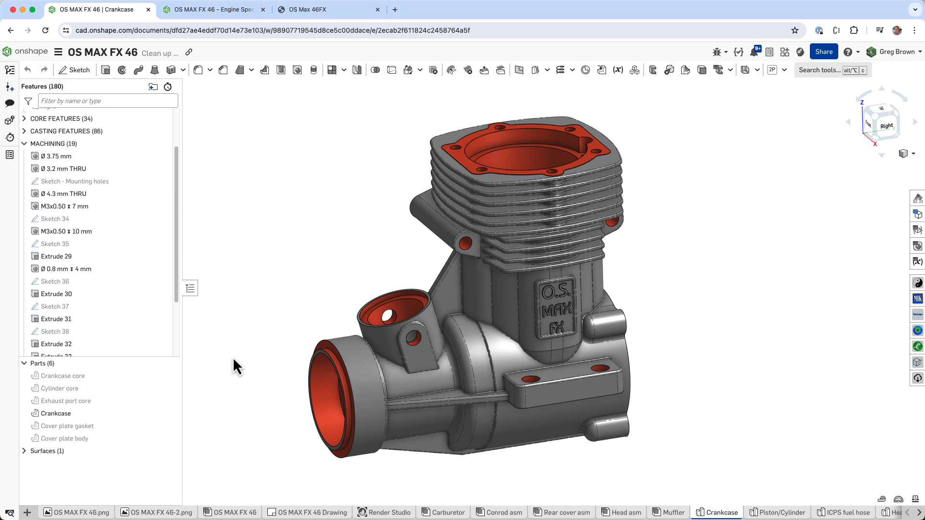
right_click_drag(315, 334, 314, 338)
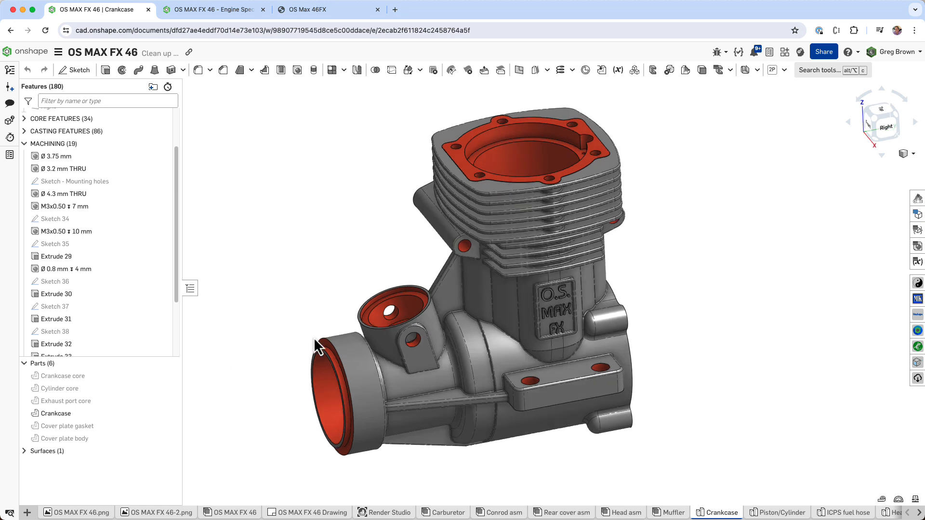
left_click(169, 413)
left_click(169, 376)
left_click(170, 388)
left_click(169, 400)
right_click_drag(529, 332, 594, 338)
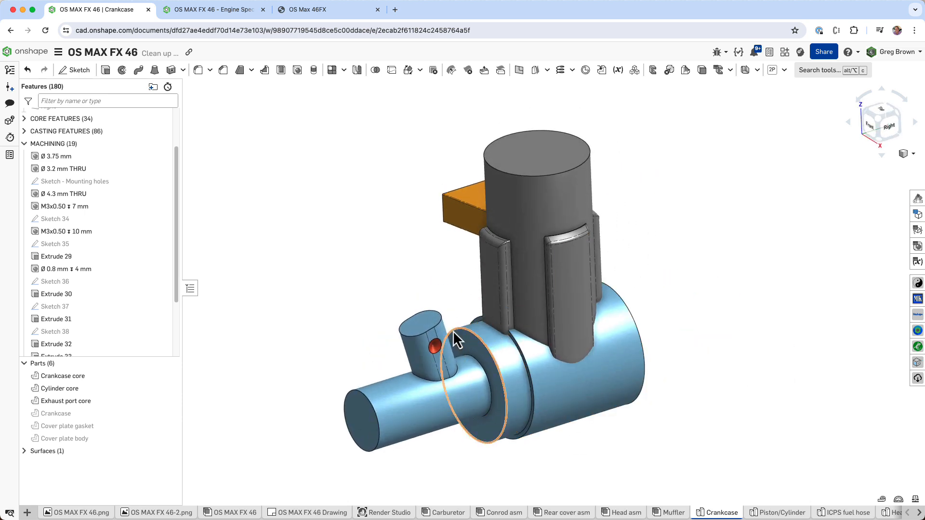
- Collapse the MACHINING feature folder and hide the Exhaust interface surface
left_click(24, 144)
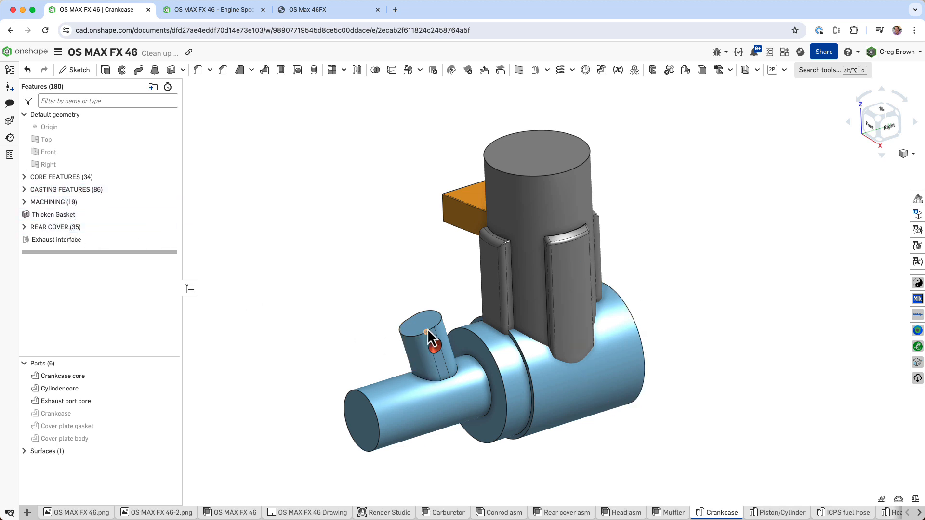
middle_click_drag(429, 337, 414, 341)
right_click_drag(251, 239, 337, 243)
right_click_drag(627, 289, 434, 308)
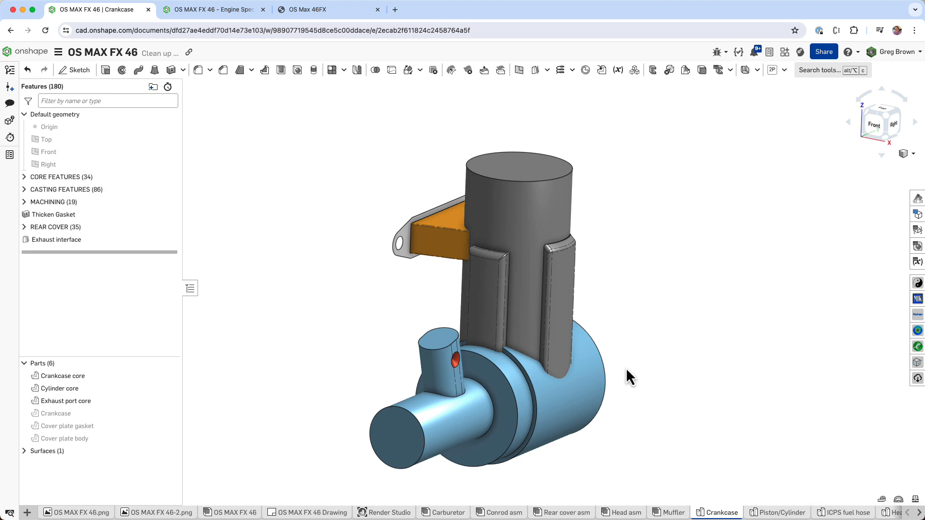
right_click_drag(626, 368, 625, 294)
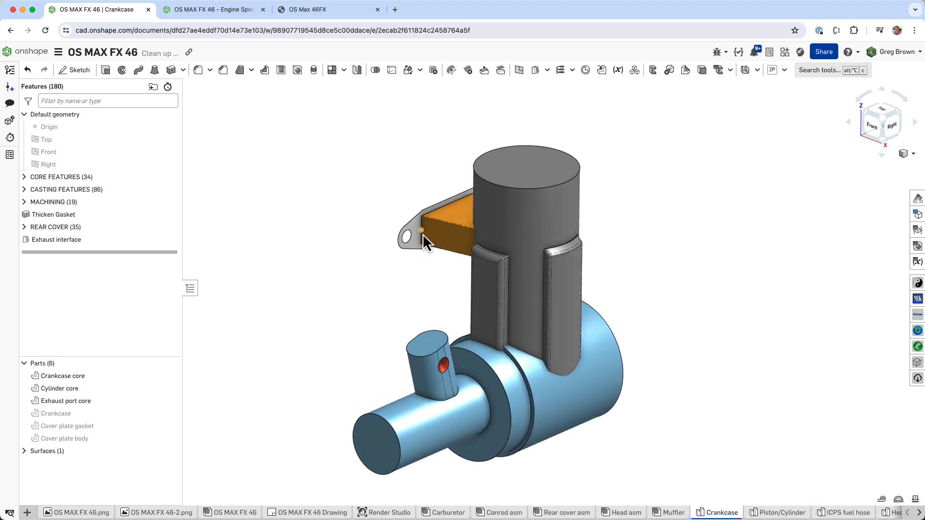
right_click_drag(597, 331, 473, 236)
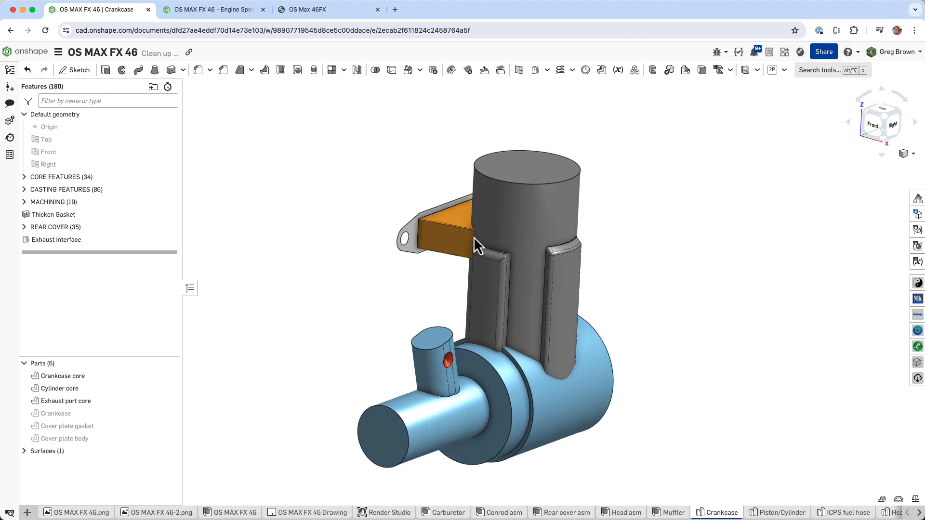
left_click(24, 451)
left_click(171, 465)
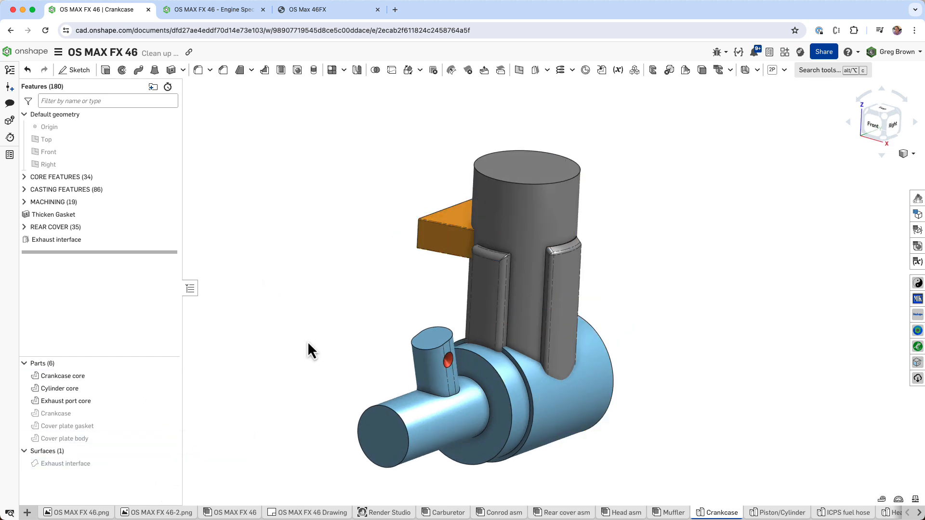
- Hide the Cylinder core and Exhaust port core so that only the Crankcase core is shown
right_click_drag(438, 264, 425, 275)
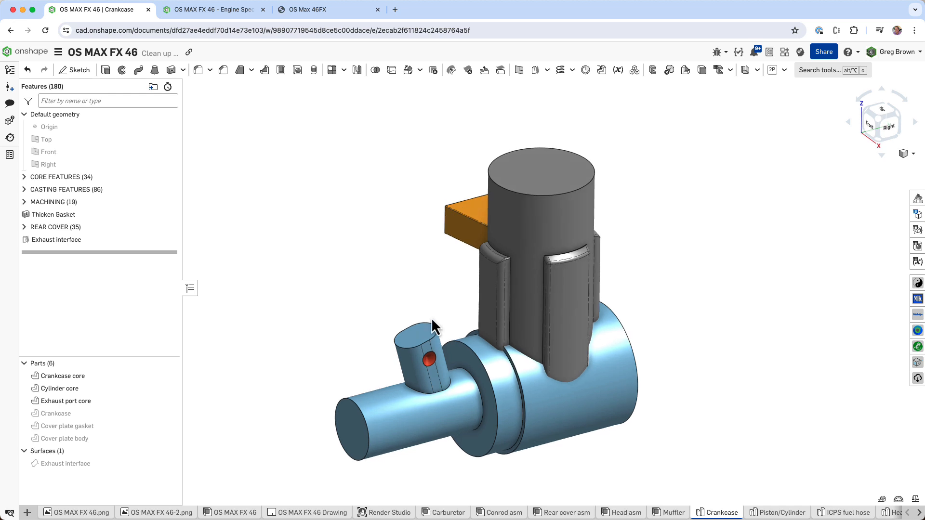
middle_click_drag(432, 324, 458, 286)
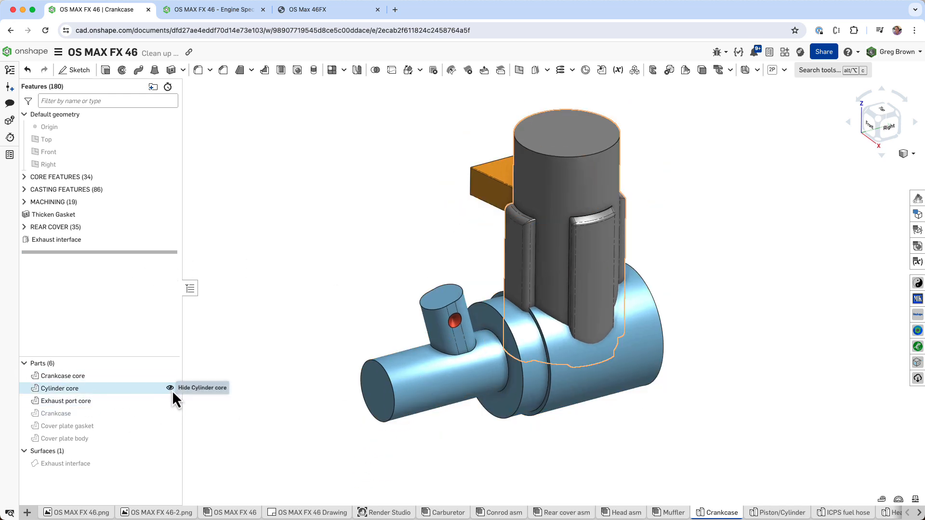
left_click(170, 389)
left_click(170, 401)
right_click_drag(305, 378, 273, 357)
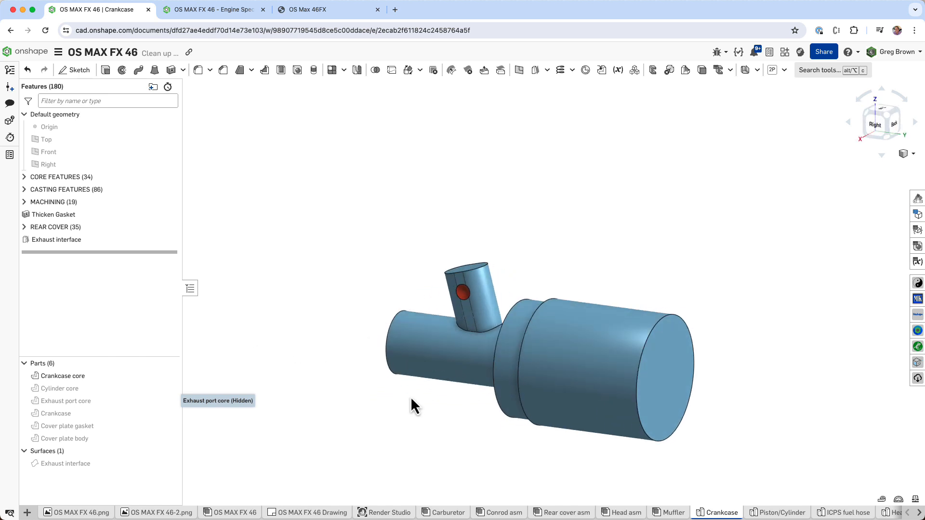
scroll(413, 403, "down", 1)
scroll(414, 407, "up", 1)
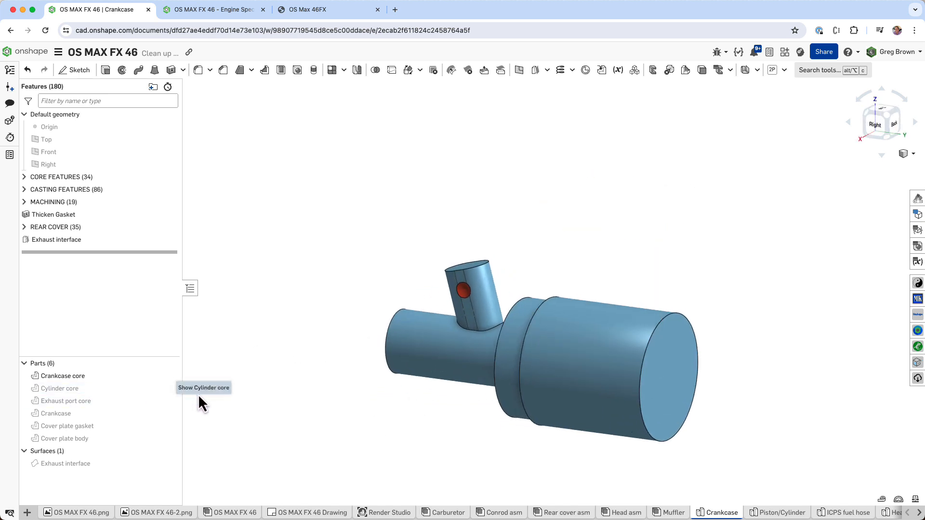
right_click_drag(531, 381, 586, 386)
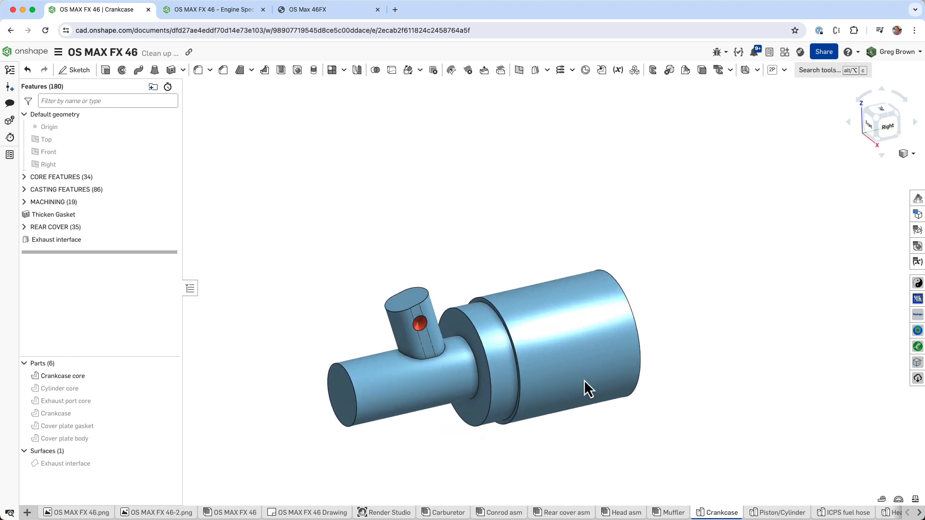
- Open Sketch 1 in the CORE FEATURES folder for editing and view it square to its plane
left_click(25, 177)
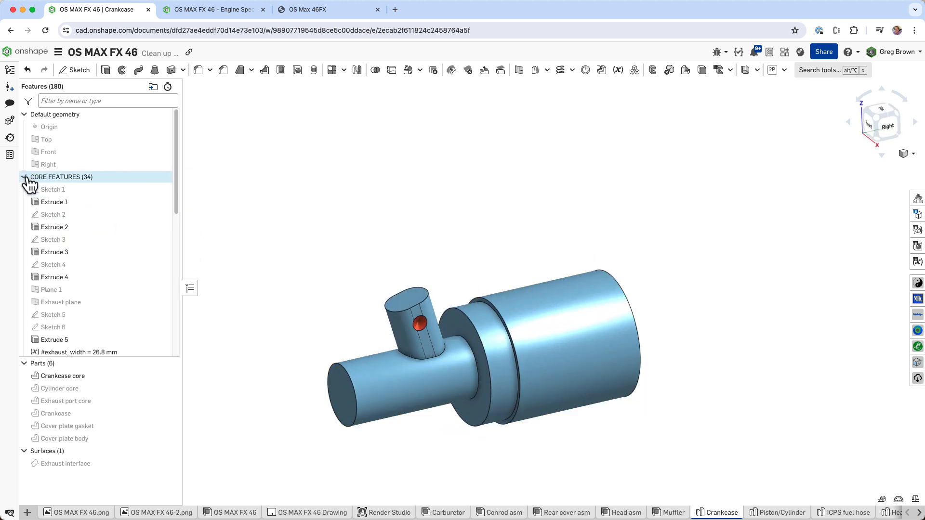
right_click(75, 193)
left_click(116, 213)
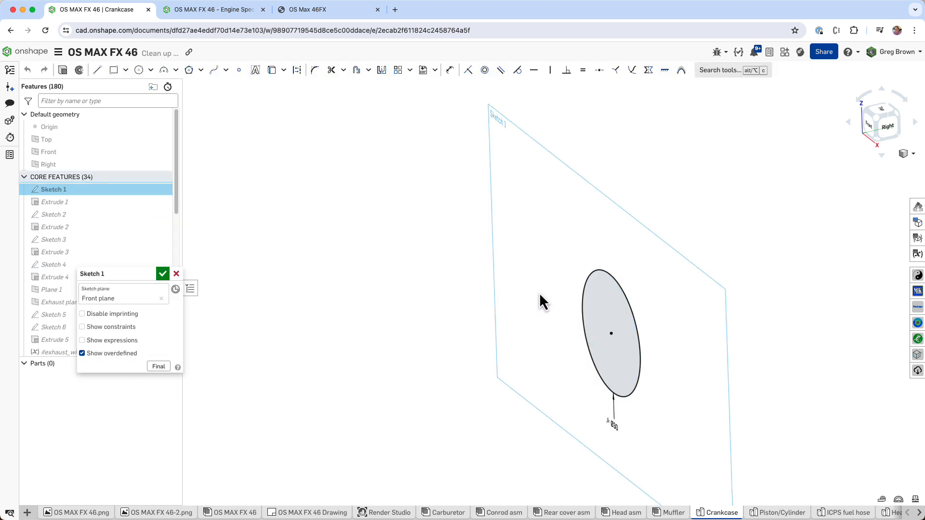
key("n")
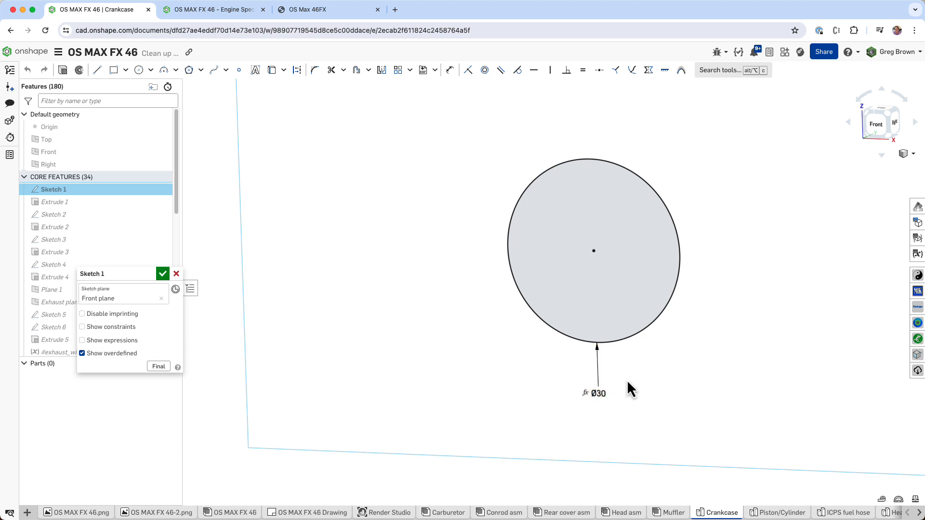
middle_click_drag(627, 380, 586, 379)
right_click_drag(586, 379, 592, 380)
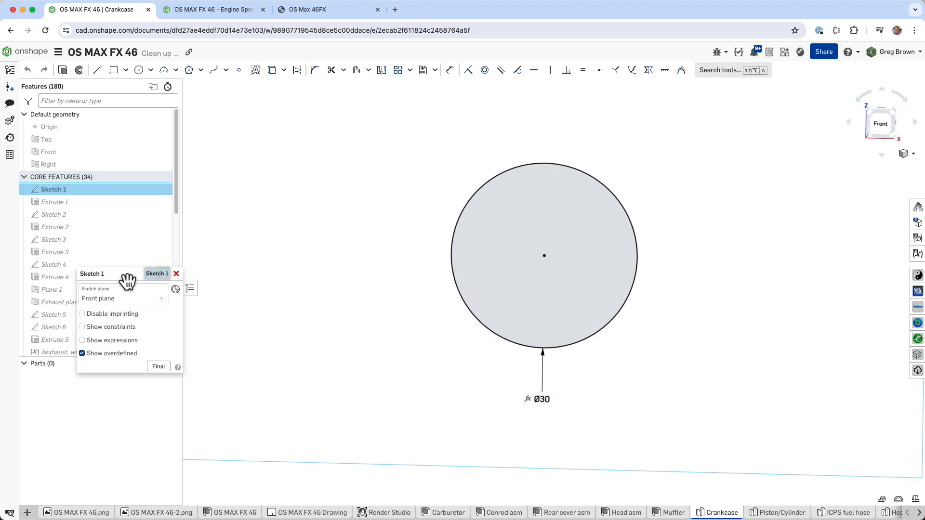
- Show the sketch's dimension expressions alongside the variable table, and leave the sketch without keeping changes
left_click_drag(128, 280, 303, 232)
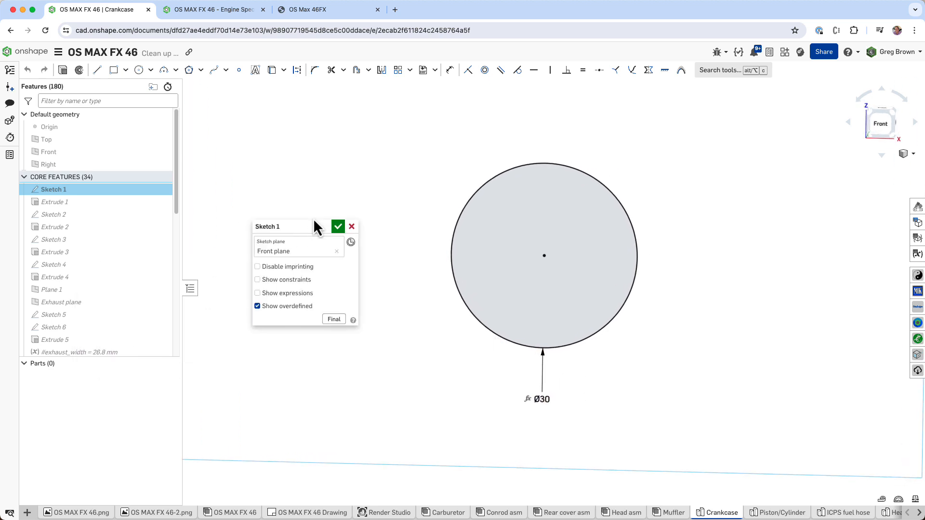
left_click(282, 293)
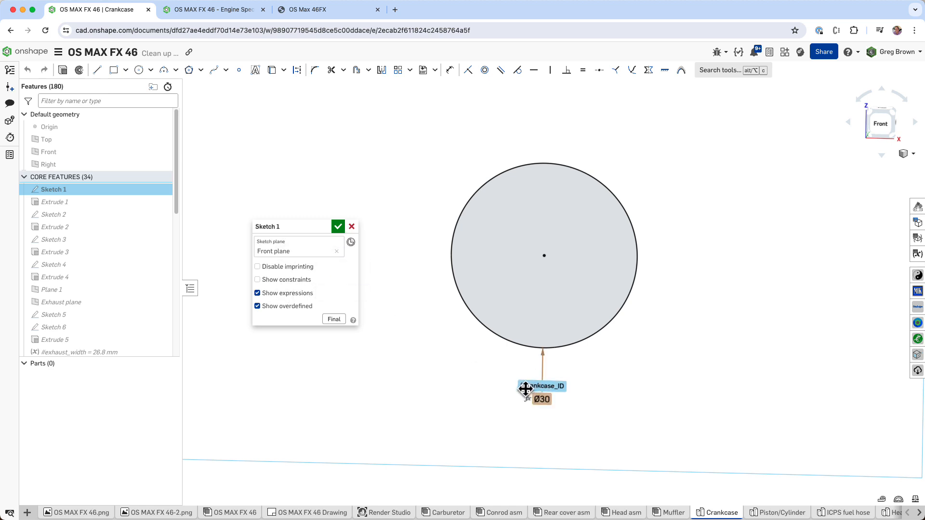
left_click(917, 254)
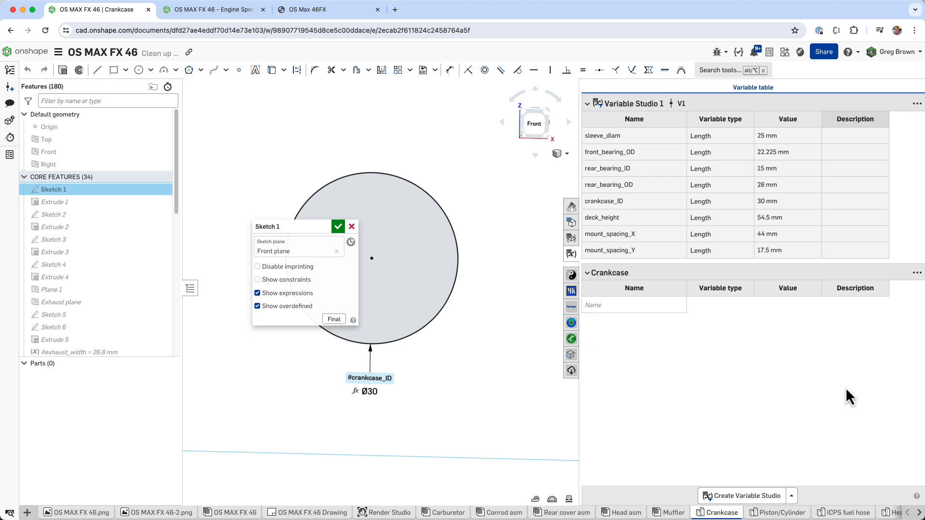
left_click(351, 226)
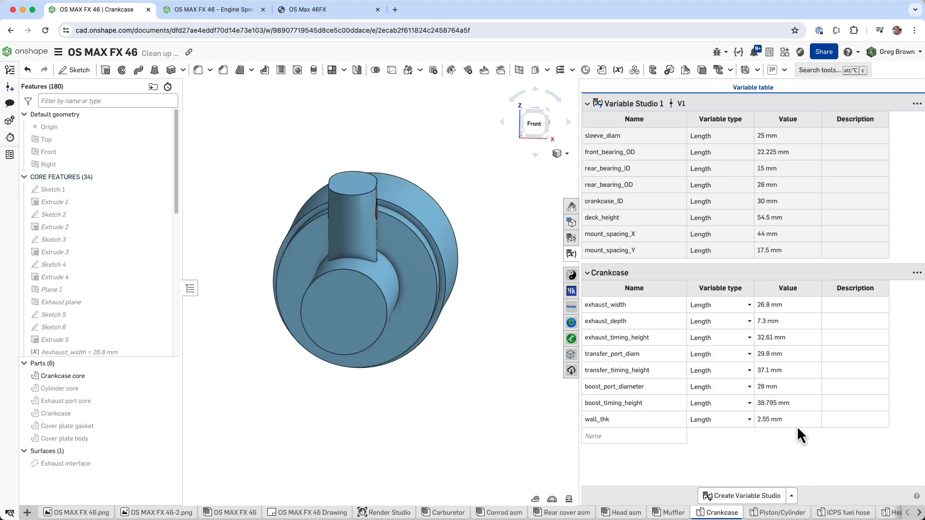
- Look over the Variable Studio 1 table in the Engine Specs document, and return to the Crankcase part studio
right_click_drag(535, 202, 465, 223)
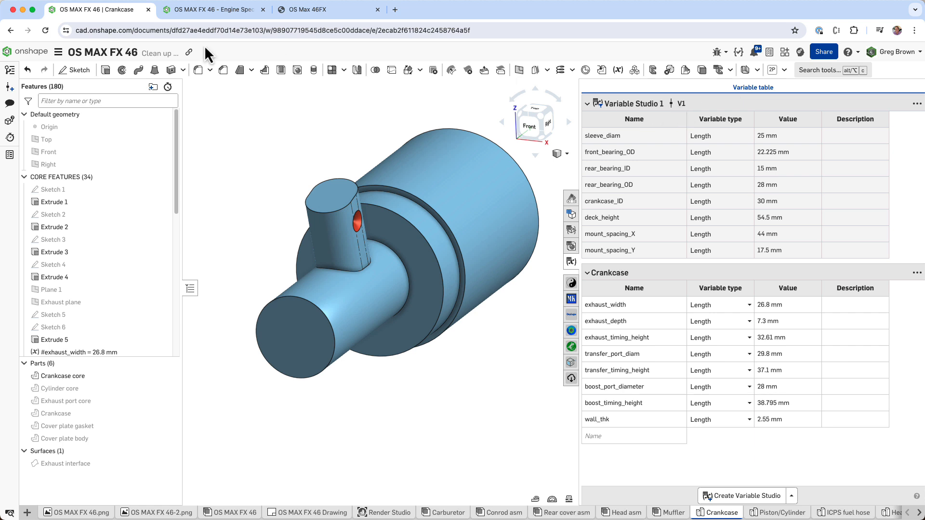
left_click(193, 13)
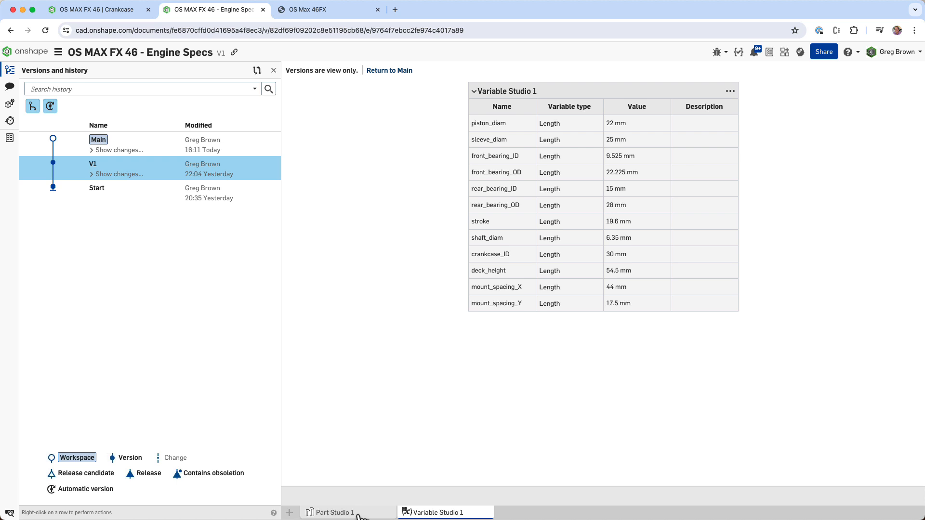
mouse_move(354, 513)
mouse_move(359, 515)
left_mouse_down()
mouse_move(410, 515)
mouse_move(476, 486)
mouse_move(577, 143)
mouse_move(413, 481)
mouse_move(376, 513)
left_mouse_up()
left_click(437, 514)
left_click(113, 10)
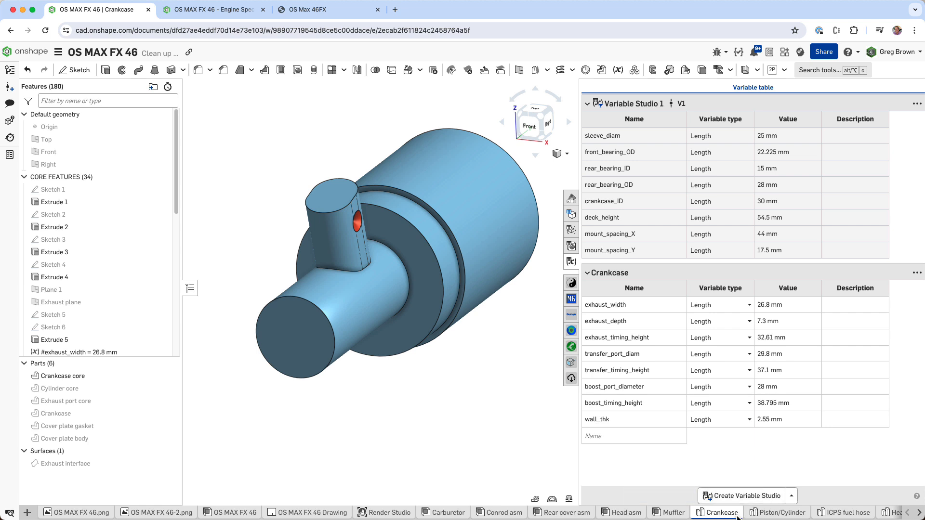
- Open the Variable Studio 1 reference for editing to examine which variables are selected, and leave it without changes
mouse_move(714, 519)
left_click(918, 105)
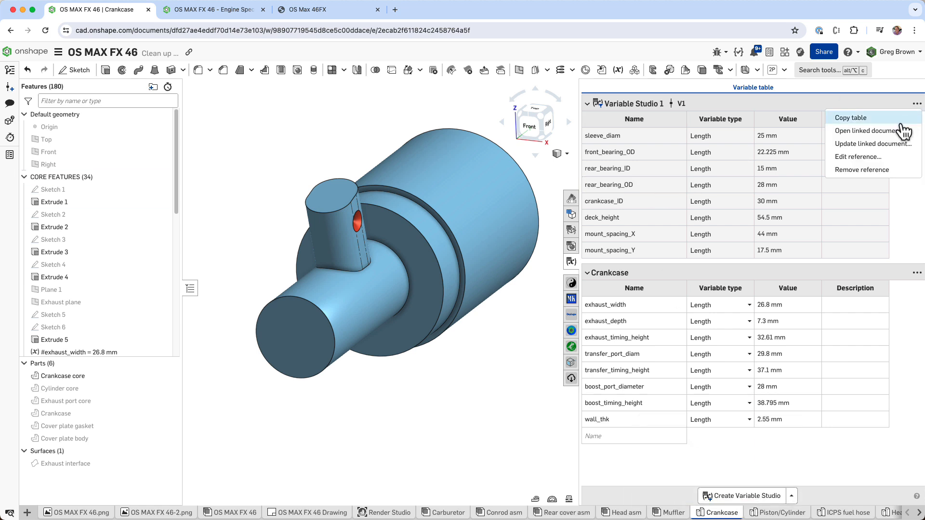
left_click(881, 155)
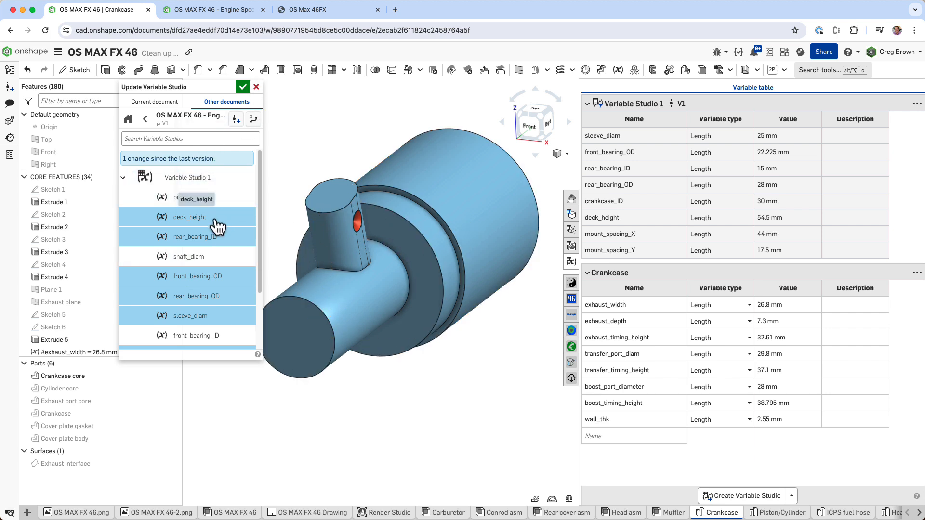
left_click(255, 87)
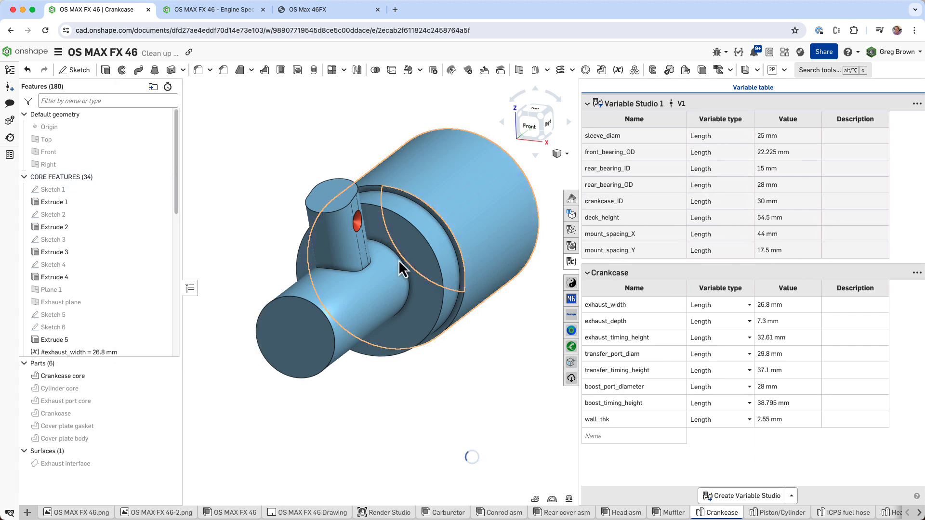
- Examine the crankcase core from several angles, and check the Engine Specs variables once more before returning to the Crankcase
right_click_drag(300, 286, 438, 278)
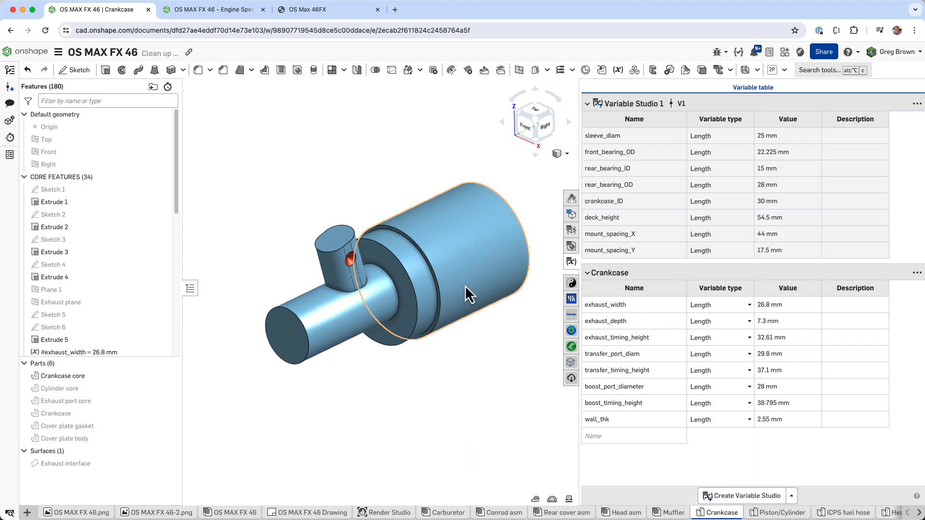
right_click_drag(464, 286, 438, 308)
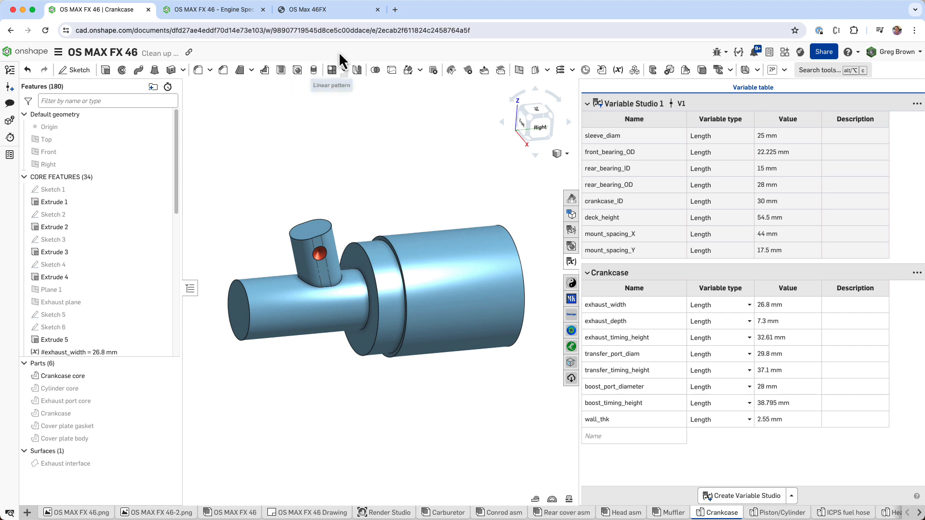
left_click(232, 9)
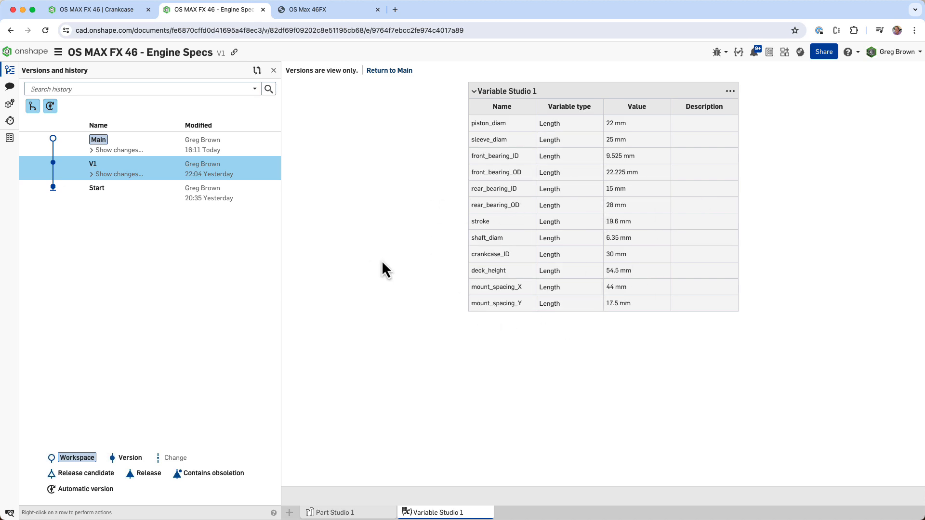
left_click(120, 10)
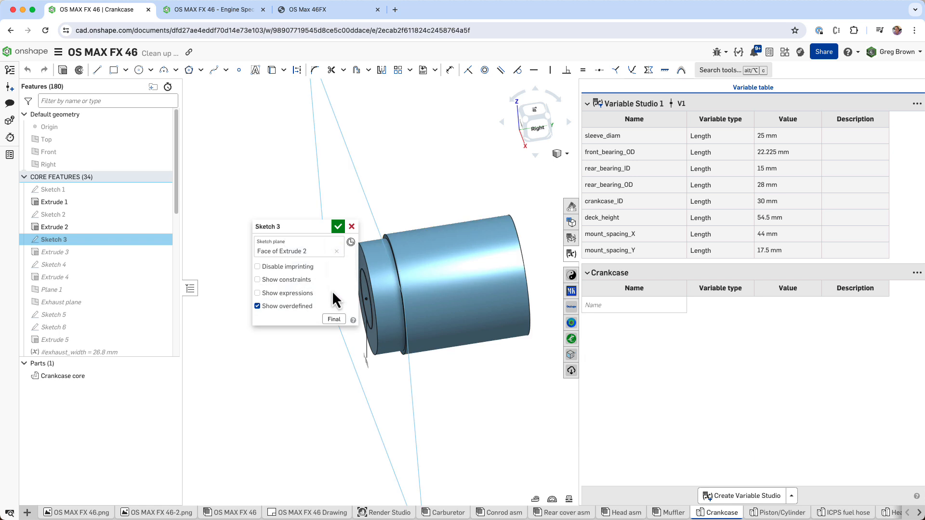
- Show the dimension expressions in Sketch 3 of the core features, compare them with the variable table, and close the sketch
left_click_drag(299, 229, 236, 226)
mouse_move(366, 226)
right_mouse_down()
mouse_move(445, 225)
mouse_move(428, 298)
right_mouse_up()
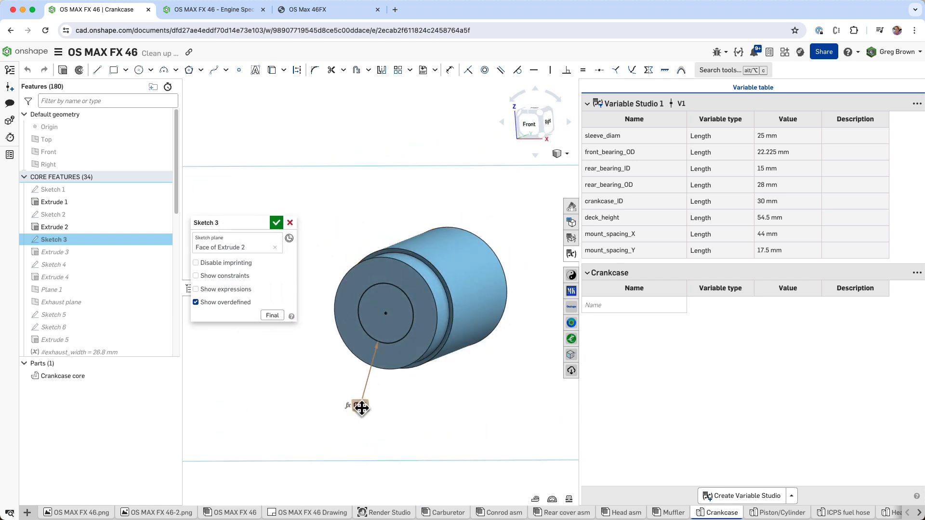
left_click(237, 293)
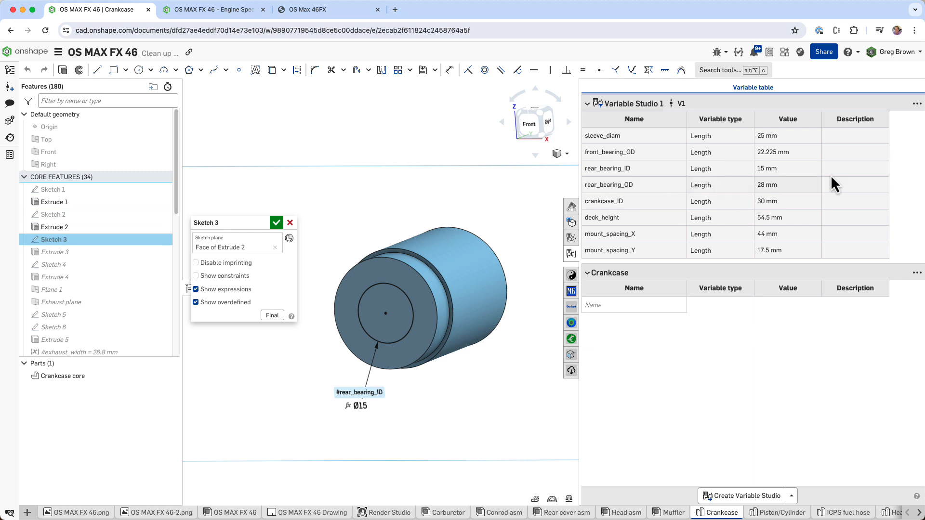
left_click(276, 223)
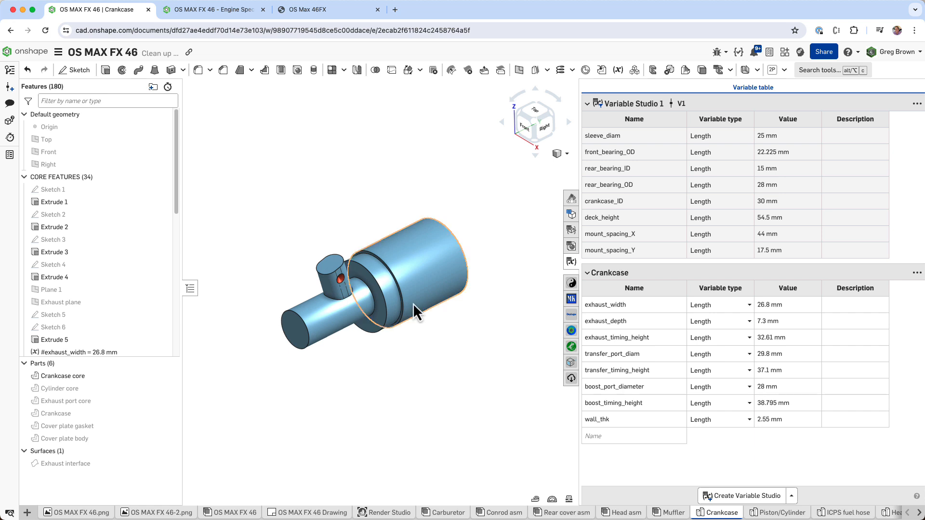
- Show the Cylinder core together with the Crankcase core
right_click_drag(413, 304, 485, 253)
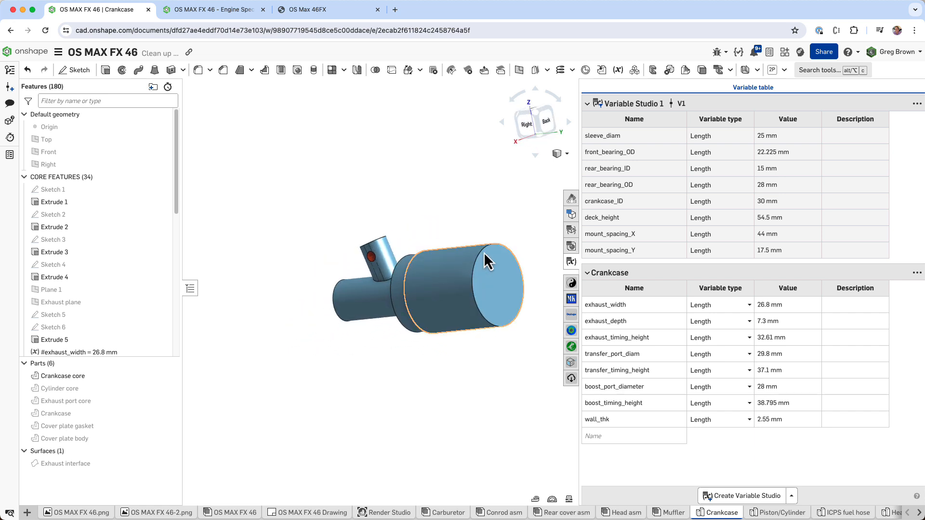
right_click_drag(380, 321, 412, 319)
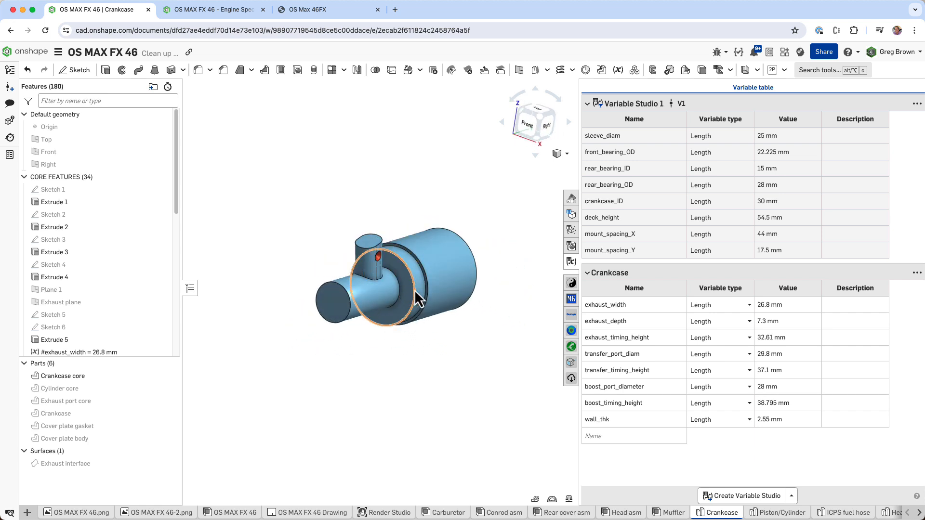
middle_click_drag(453, 274, 413, 299)
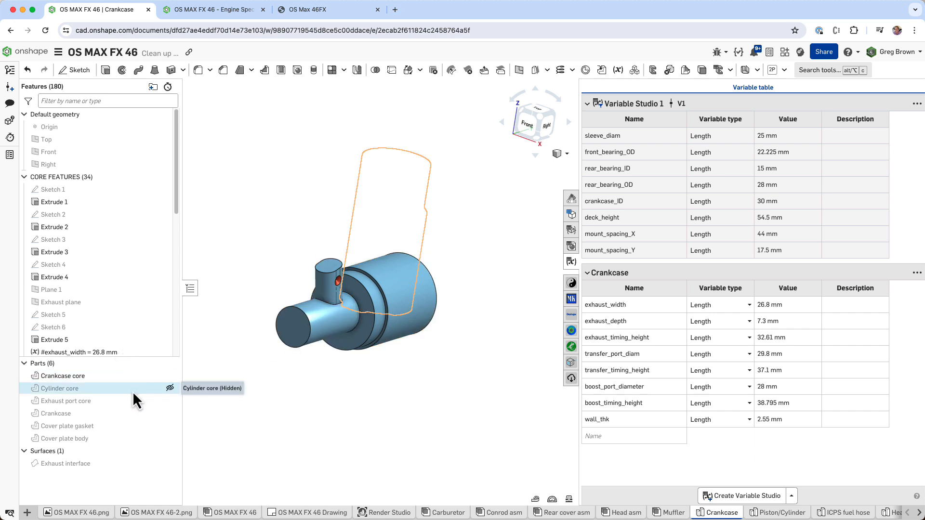
left_click(170, 389)
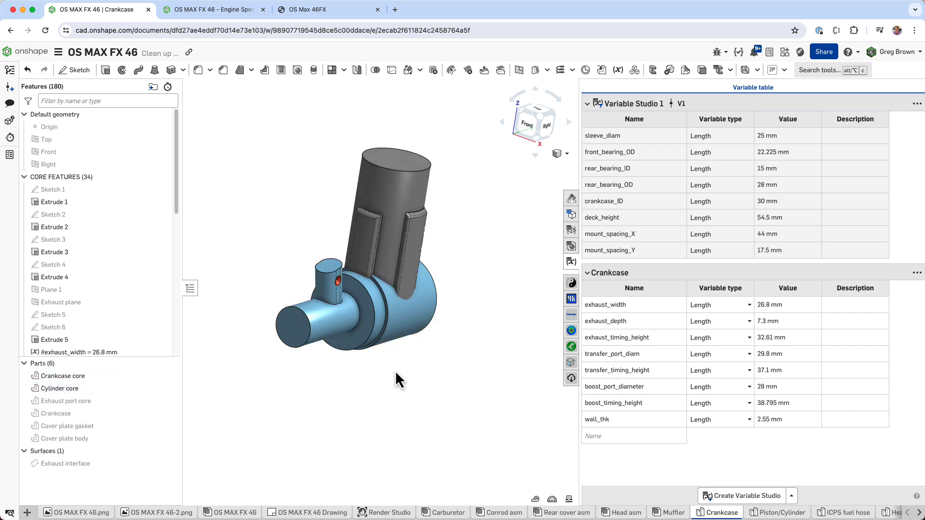
right_click_drag(373, 361, 416, 357)
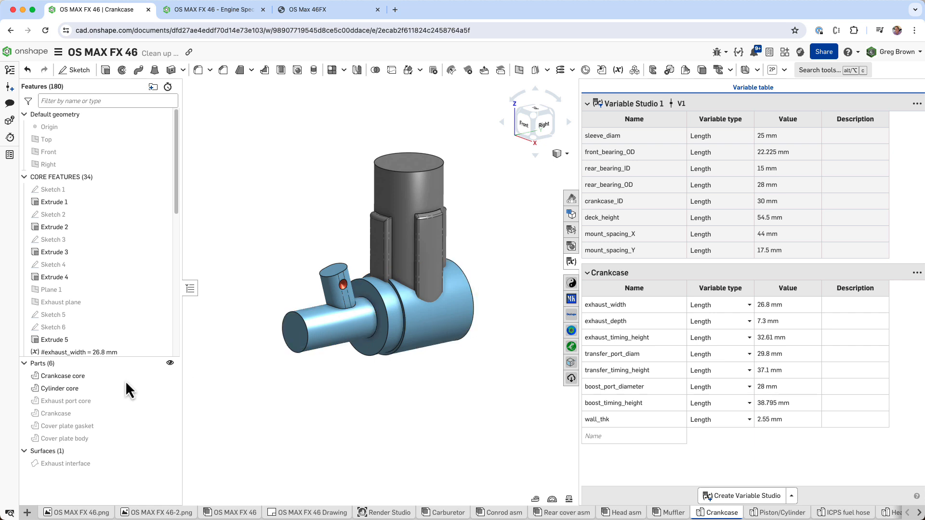
- Hide the Crankcase core and examine the Cylinder core's transfer port shapes on their own
left_click(170, 375)
right_click_drag(184, 374, 392, 239)
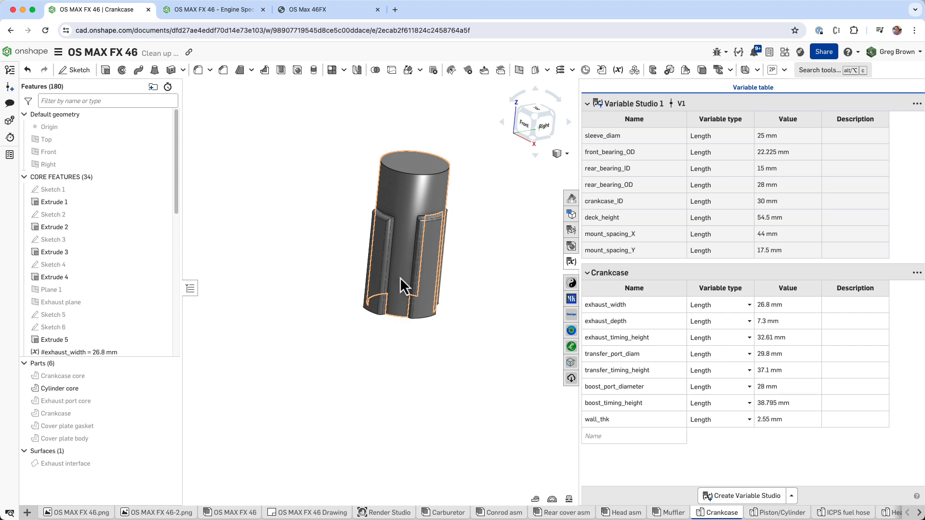
right_click_drag(395, 292, 442, 316)
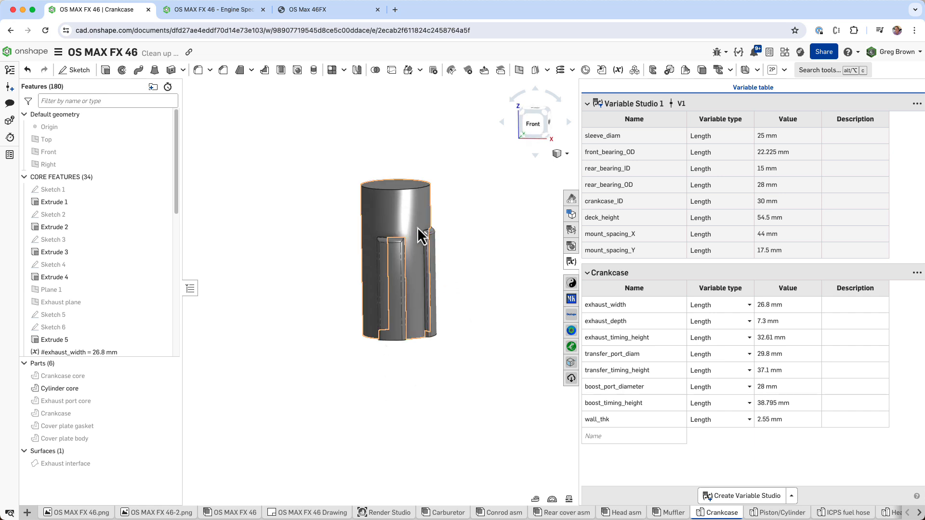
right_click_drag(415, 253, 403, 295)
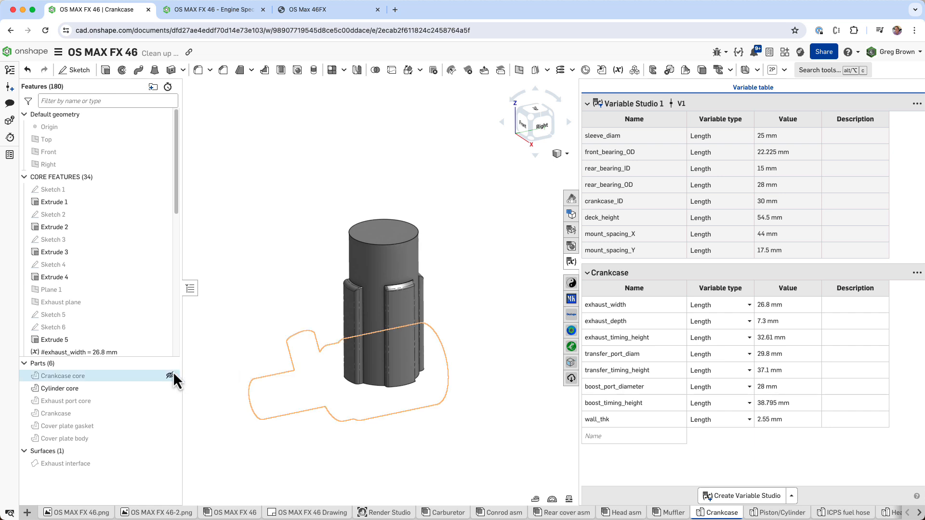
- Show the Crankcase core and the Exhaust port core alongside the Cylinder core
left_click(169, 375)
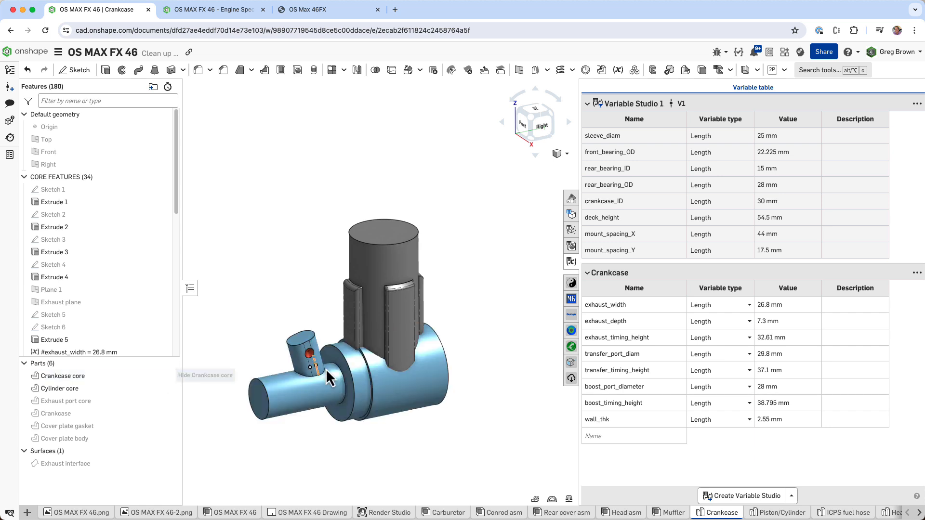
right_click_drag(339, 352, 315, 351)
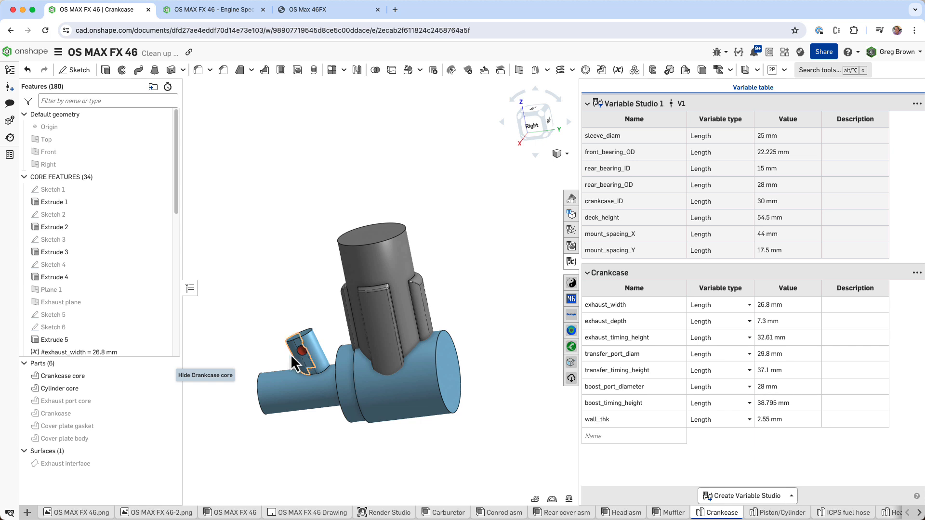
left_click(169, 400)
right_click_drag(298, 309, 388, 293)
scroll(384, 284, "up", 3)
- Examine the Exhaust port core and how it meets the Cylinder core above the Crankcase core
left_click(435, 289)
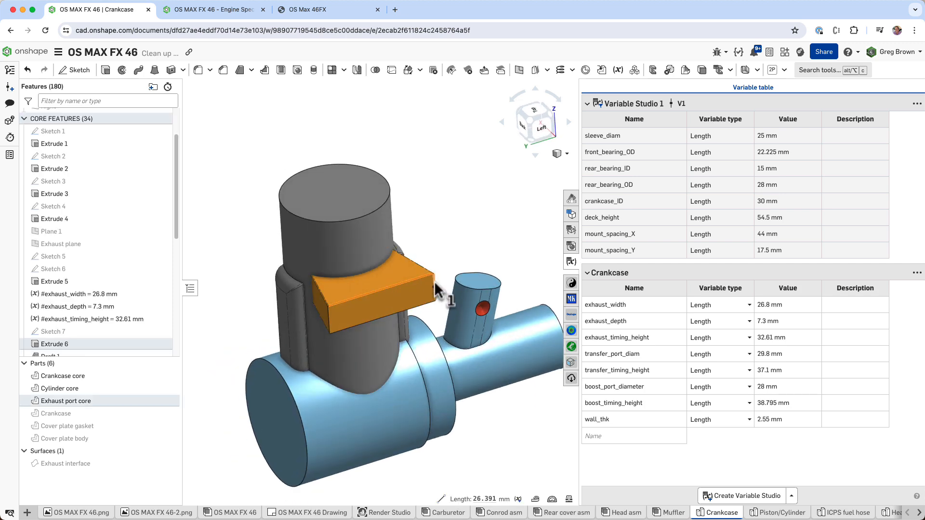
left_click(452, 255)
right_click_drag(452, 255, 472, 270)
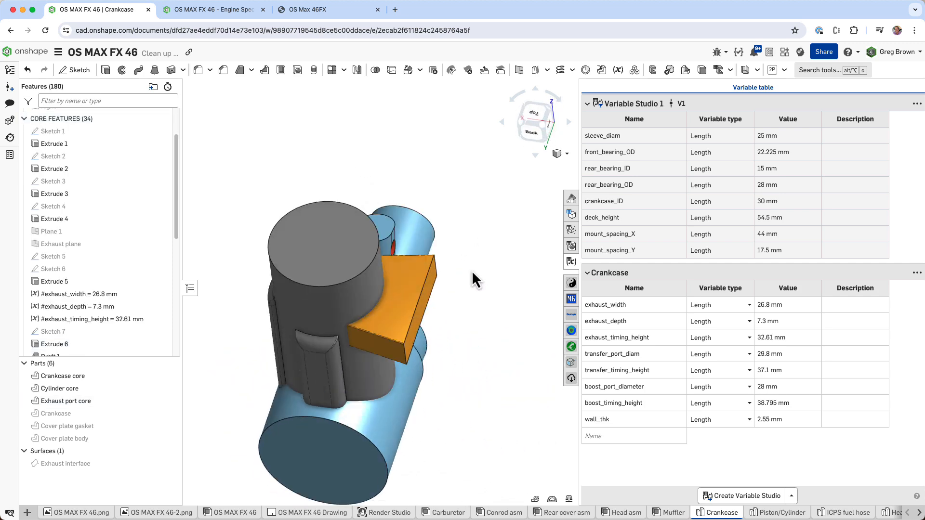
right_click_drag(384, 345, 372, 285)
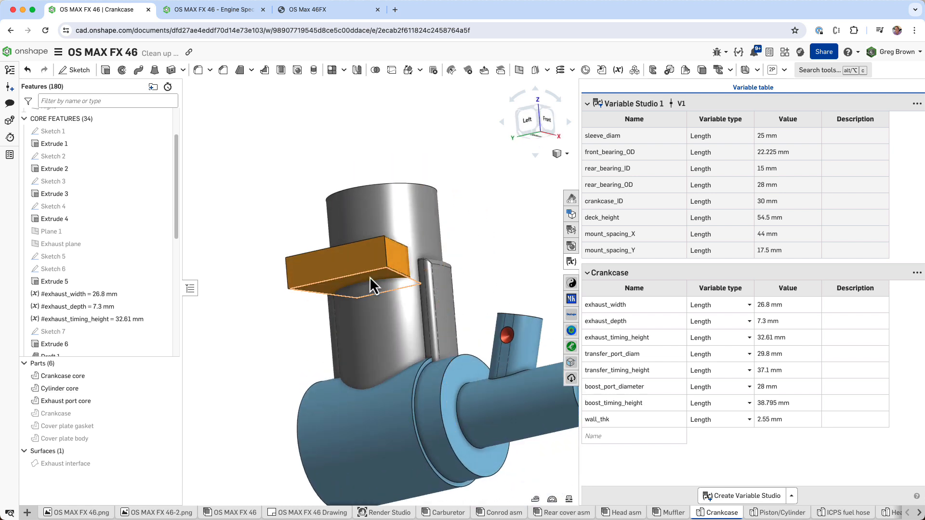
left_click(448, 414)
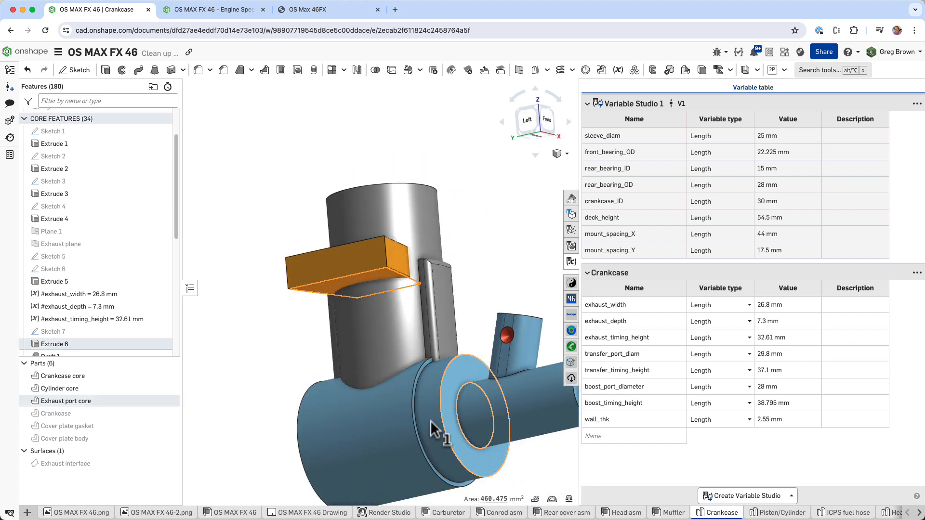
right_click_drag(407, 392, 391, 342)
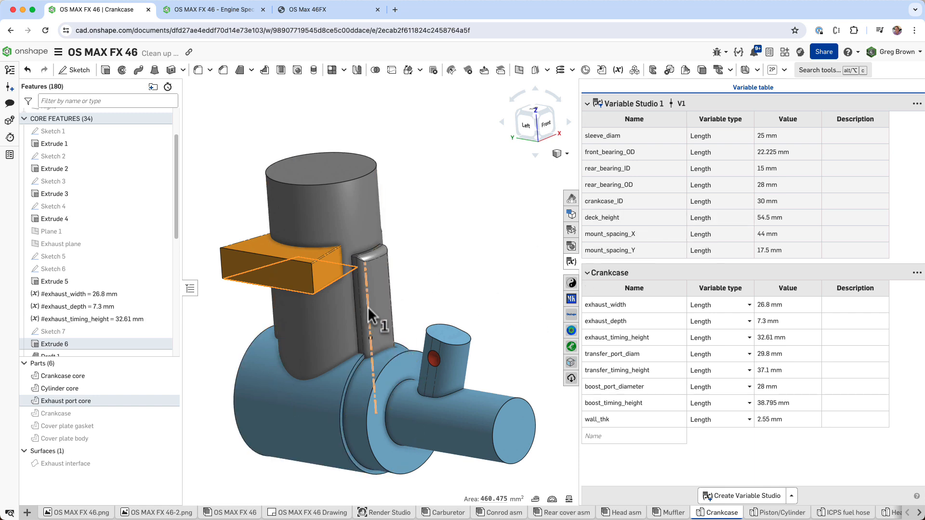
middle_click_drag(436, 250, 432, 210)
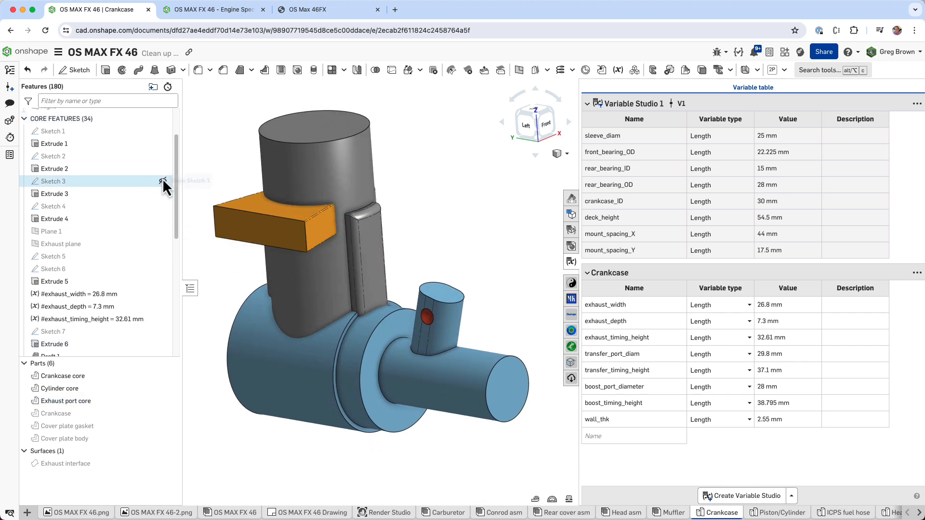
- Highlight Fillet 5 and Fillet 6 at the end of the CORE FEATURES folder to examine them on the Cylinder core
scroll(177, 183, "up", 3)
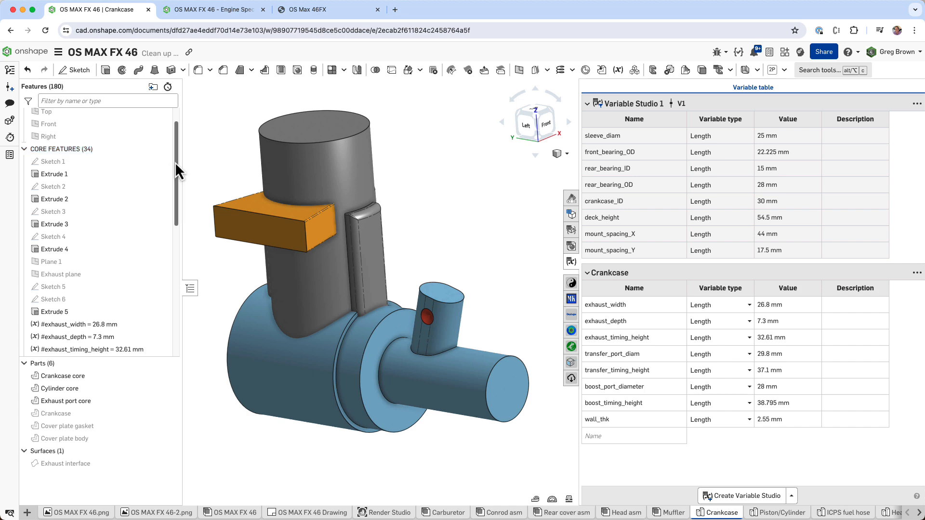
left_click_drag(175, 161, 185, 287)
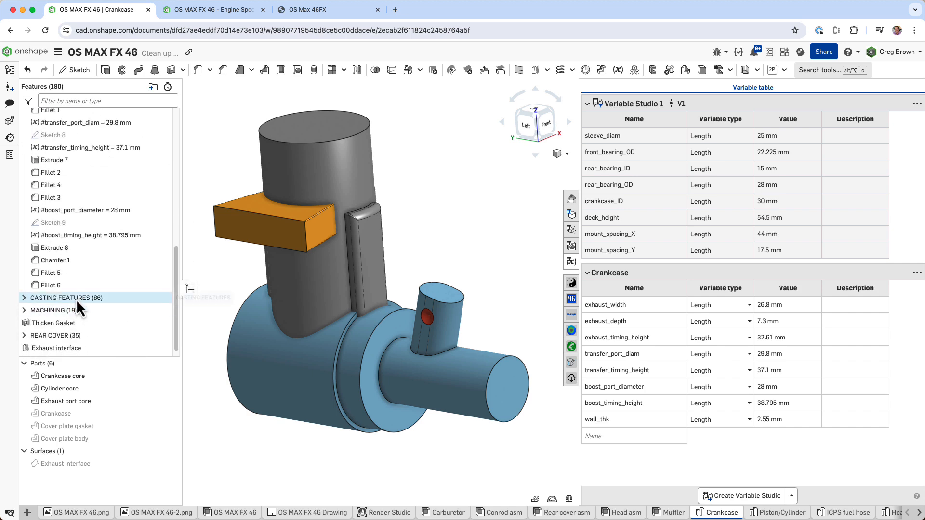
left_click(73, 285)
left_click(72, 273, "shift")
right_click_drag(434, 265, 308, 262)
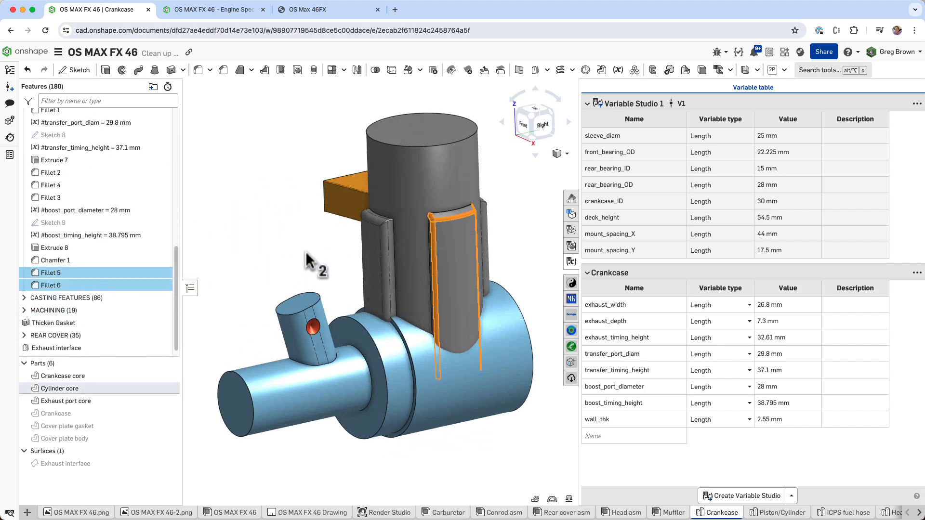
left_click(493, 213)
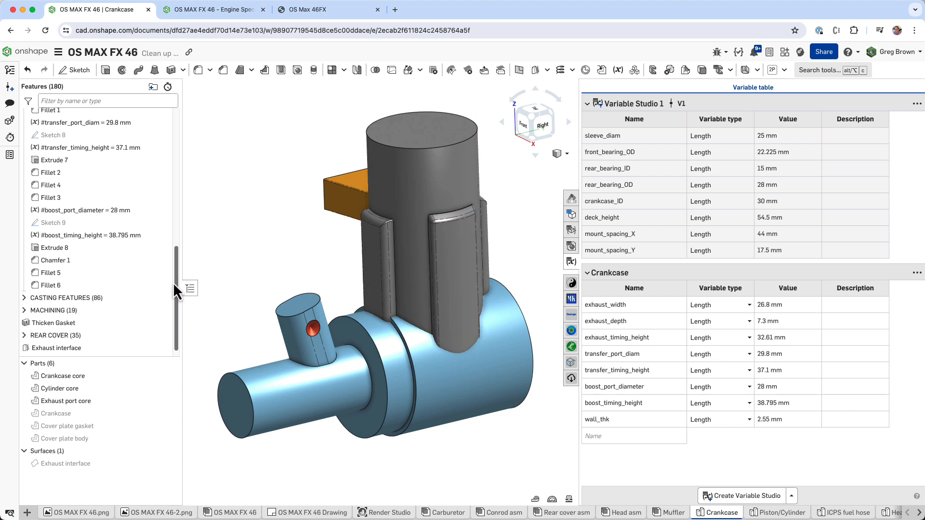
- Review the core feature list and expand the CASTING FEATURES folder
scroll(175, 279, "up", 5)
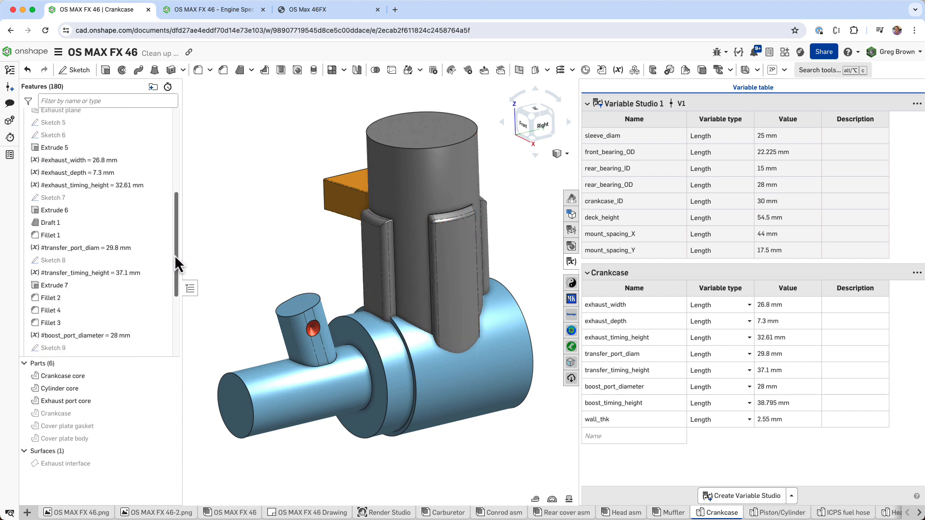
scroll(175, 263, "down", 5)
left_click(24, 288)
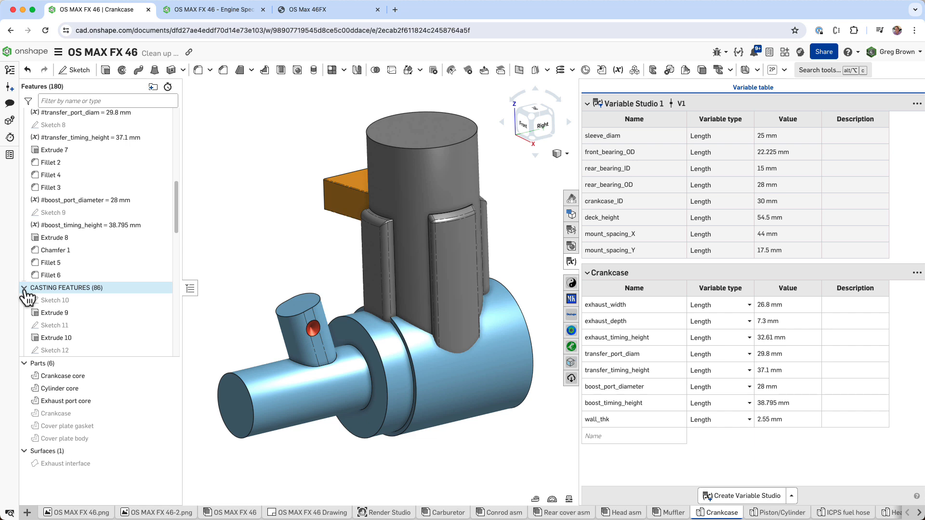
- Roll the model back to just after Sketch 10 at the start of the CASTING FEATURES folder
left_click(123, 299)
middle_click_drag(280, 271, 313, 236)
right_click(123, 299)
left_click(148, 404)
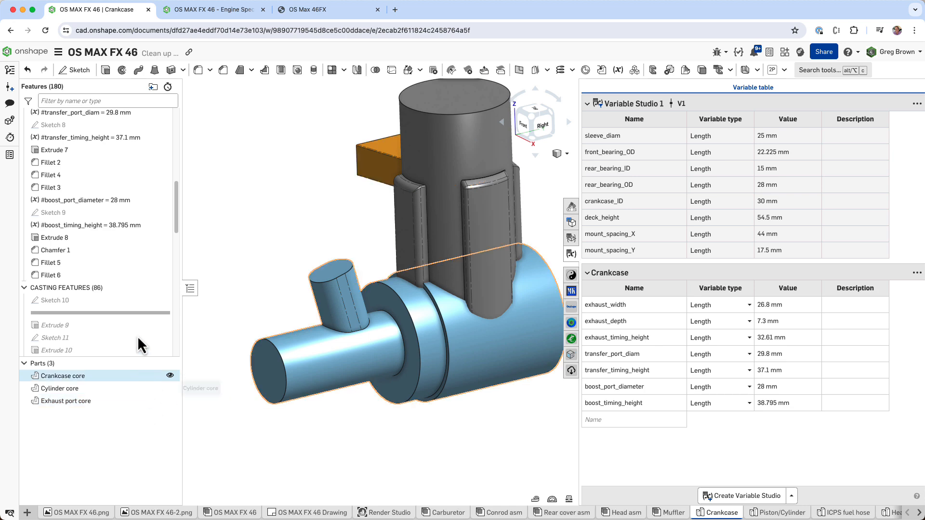
- Roll the model forward past Extrude 9 and show the Crankcase part to examine its first casting feature
left_click_drag(131, 313, 132, 327)
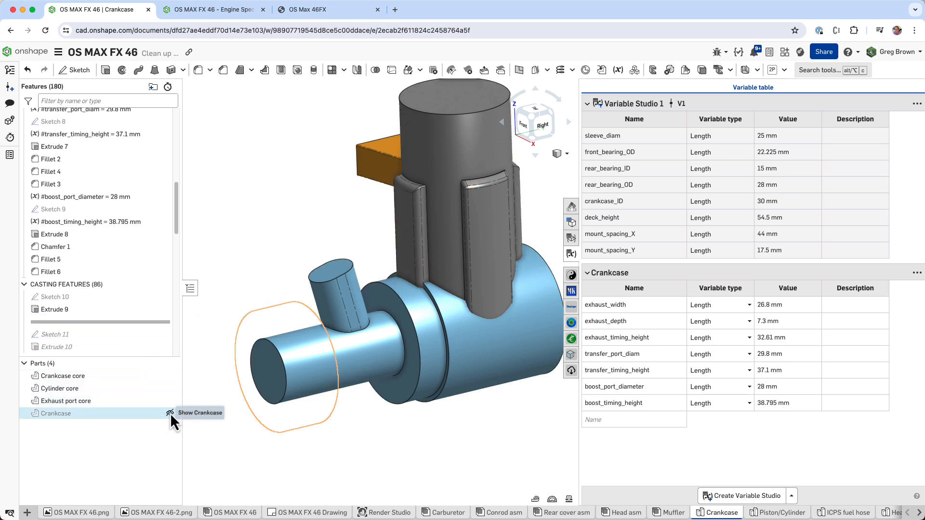
left_click(169, 413)
right_click_drag(278, 356, 300, 343)
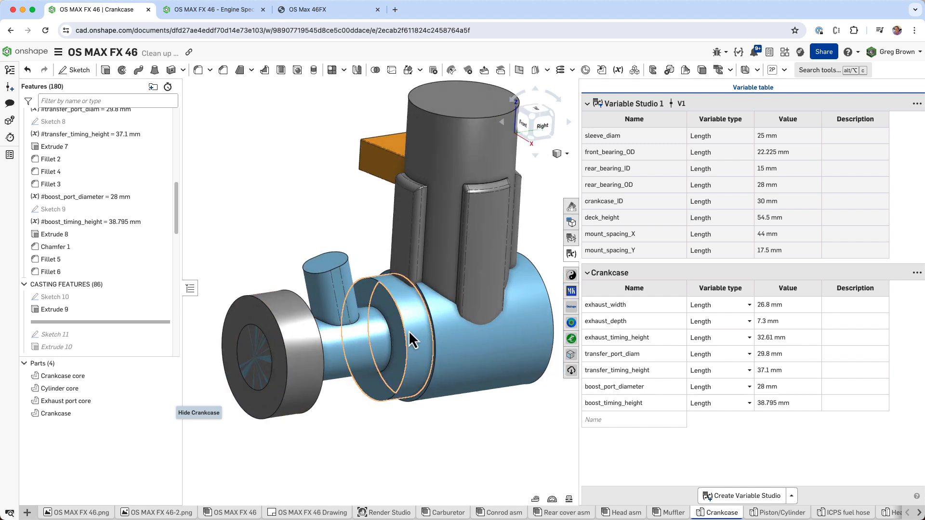
right_click_drag(408, 330, 291, 324)
right_click_drag(414, 329, 382, 327)
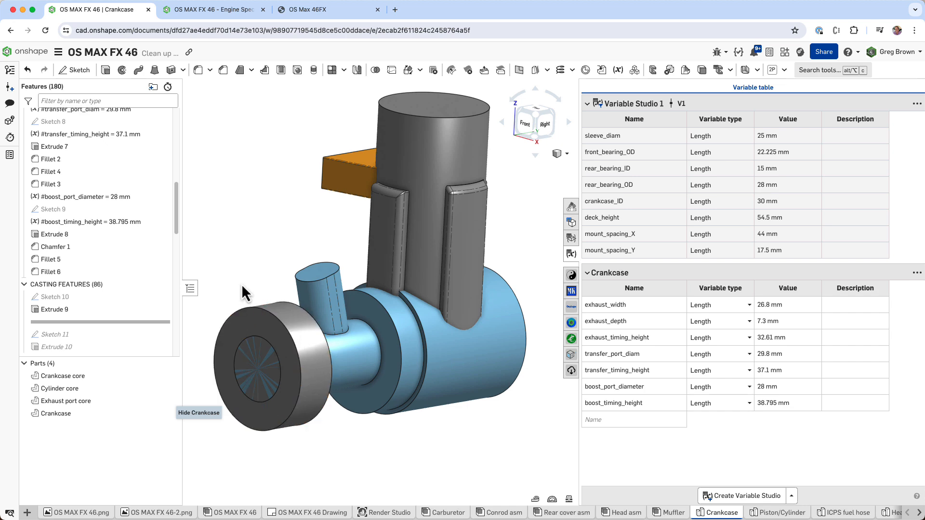
- Roll the model forward past Extrude 10 and then Extrude 11 to examine how the Crankcase casting builds around its core
scroll(124, 294, "down", 3)
left_click_drag(111, 217, 110, 243)
right_click_drag(274, 277, 402, 342)
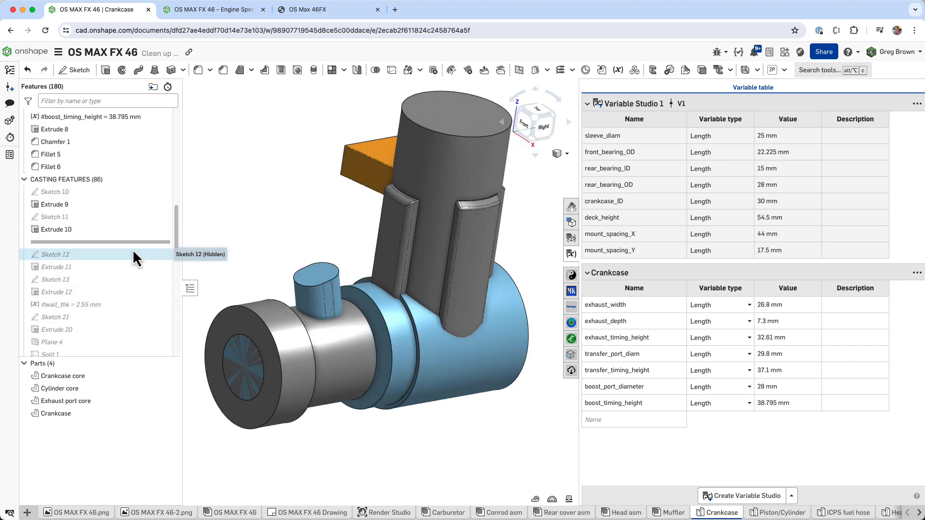
left_click_drag(128, 247, 125, 271)
right_click_drag(307, 293, 331, 285)
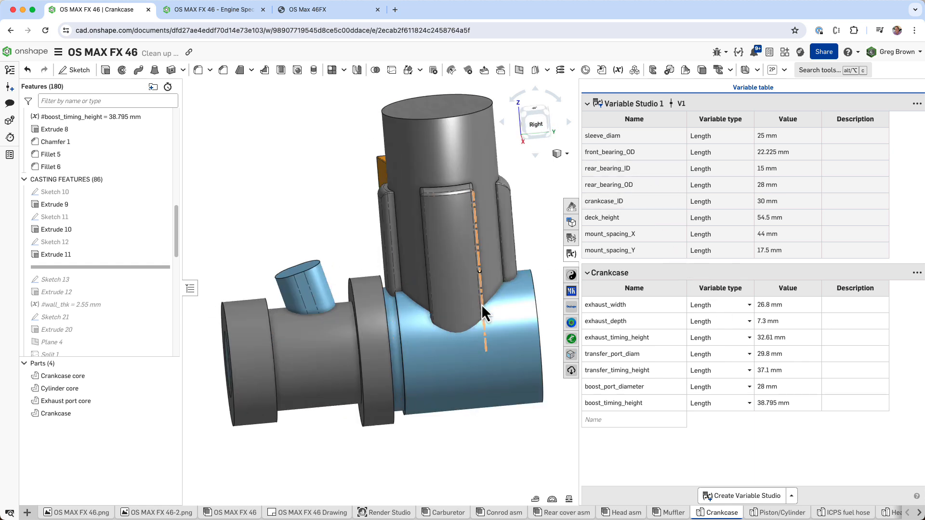
right_click_drag(481, 304, 456, 311)
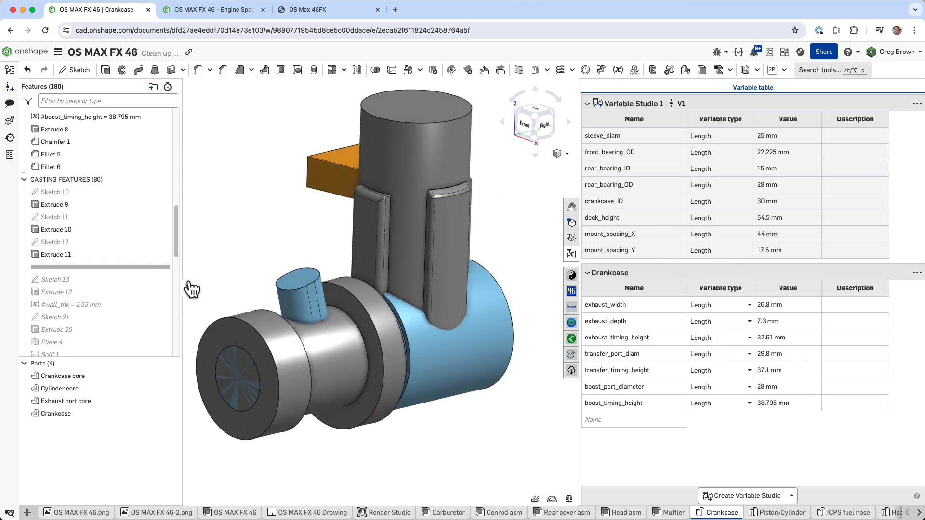
- Roll the model forward past Extrude 20 and select the #wall_thk variable in the CASTING FEATURES folder
left_click_drag(105, 269, 106, 330)
left_click(70, 290)
right_click_drag(441, 192, 429, 172)
middle_click_drag(429, 172, 402, 283)
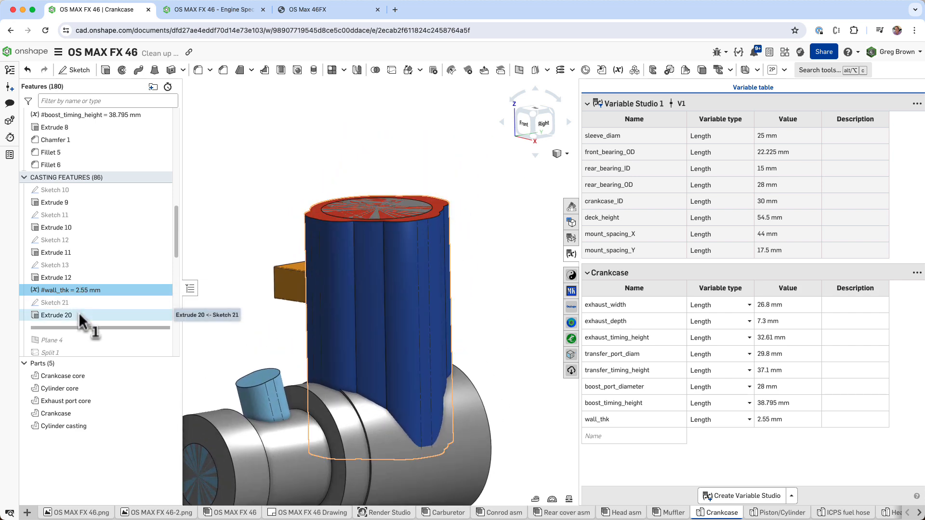
- Highlight Extrude 20 to examine the Cylinder casting's wall around the Cylinder core, then clear the selection
left_click(57, 315)
right_click_drag(269, 309, 450, 195)
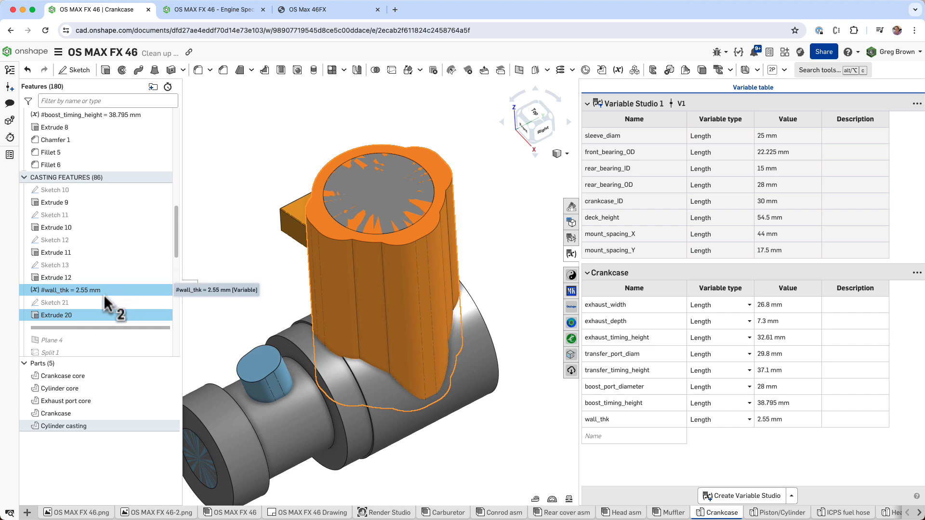
left_click(369, 236)
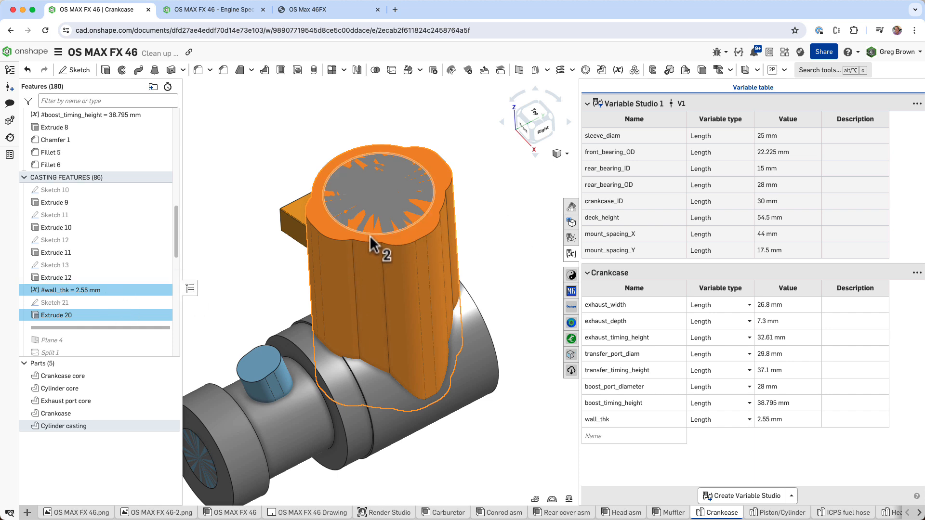
left_click(530, 207)
right_click_drag(482, 270, 501, 241)
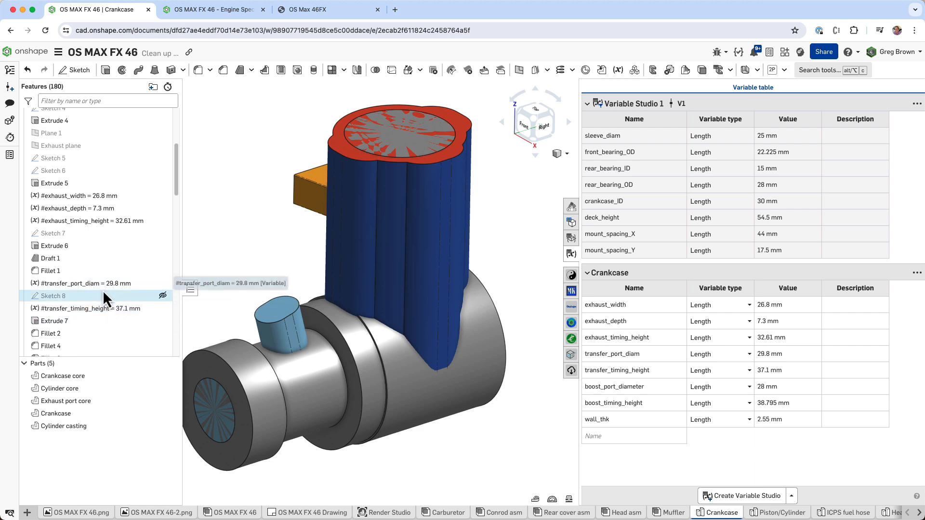
- Toggle the visibility of the Crankcase and the Cylinder casting to compare the separate parts, leaving both shown
scroll(102, 292, "down", 3)
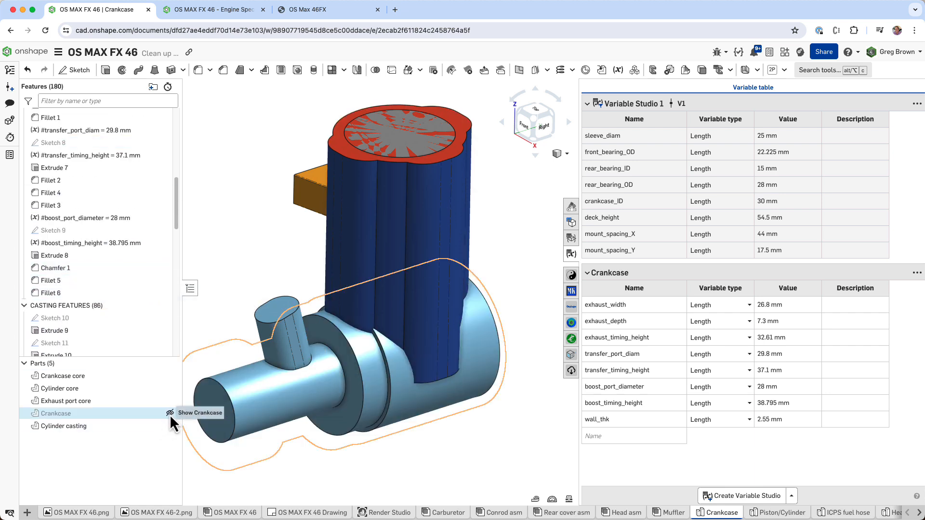
left_click(169, 426)
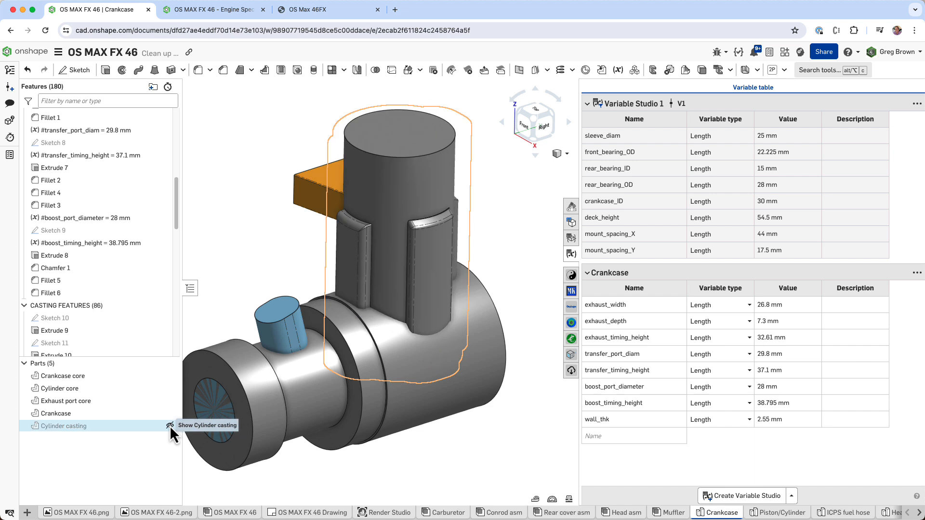
left_click(170, 426)
left_click(169, 416)
left_click(169, 415)
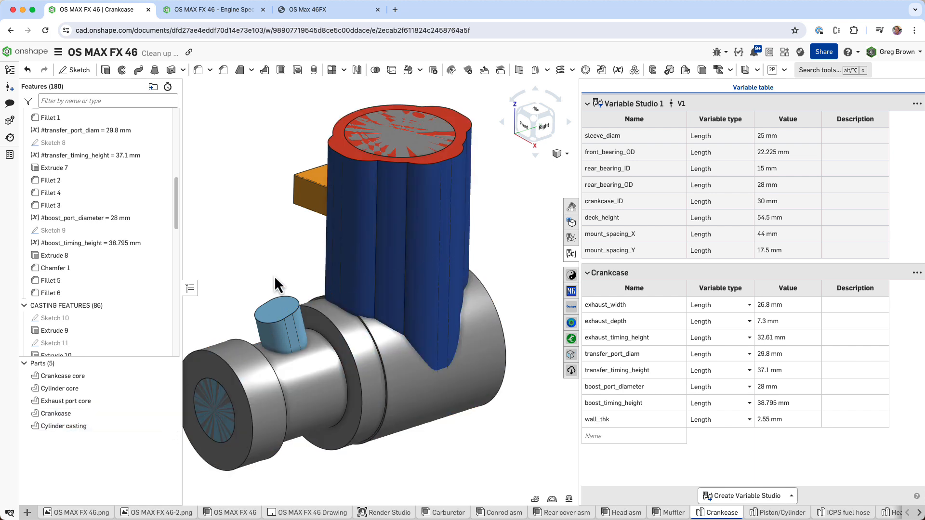
right_click_drag(273, 276, 257, 295)
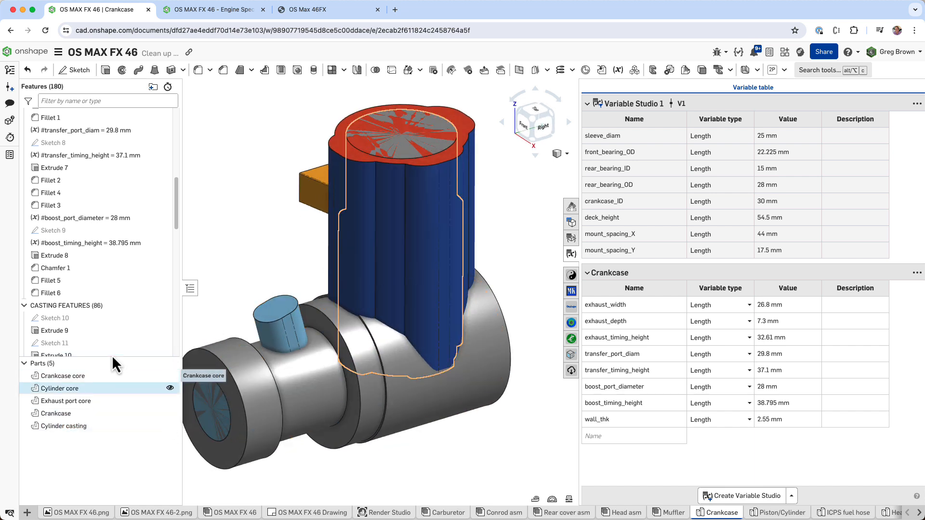
- Roll the model forward past Extrude 15 to examine the Exhaust port casting and the first cooling fin
scroll(118, 308, "down", 3)
scroll(123, 259, "down", 7)
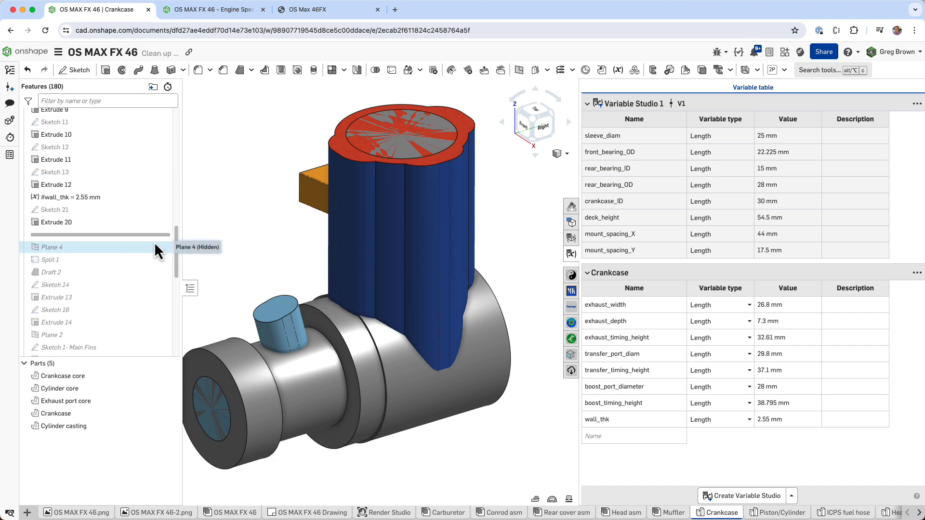
scroll(114, 262, "down", 2)
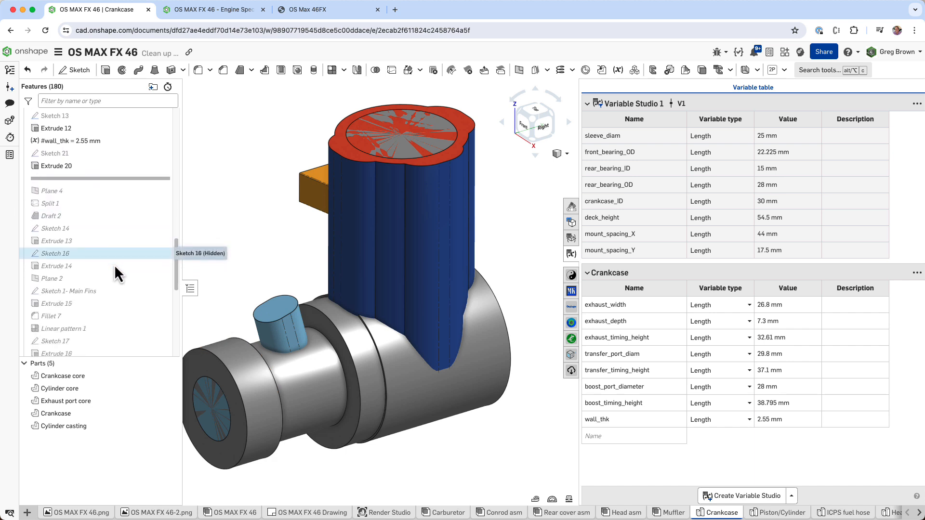
left_click_drag(116, 199, 113, 307)
right_click_drag(284, 280, 391, 212)
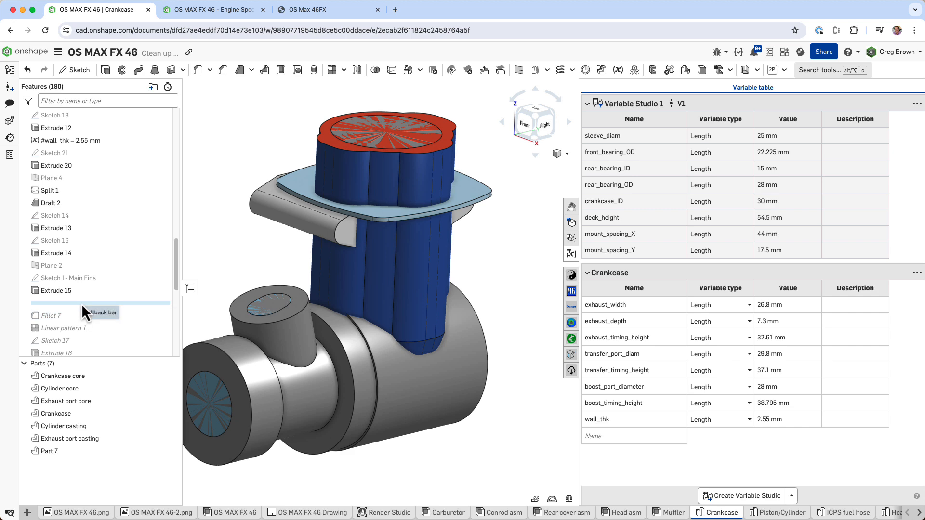
- Roll the model forward past Fillet 7 and inspect the rounded edges of the single cooling fin
mouse_move(82, 304)
left_mouse_down()
mouse_move(83, 330)
mouse_move(82, 320)
left_mouse_up()
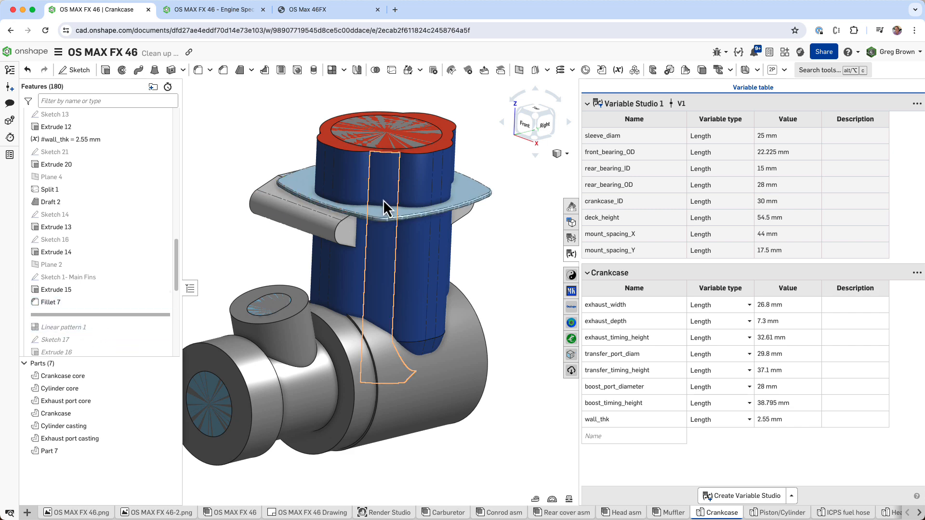
scroll(384, 201, "up", 3)
right_click_drag(398, 219, 352, 245)
scroll(390, 212, "down", 3)
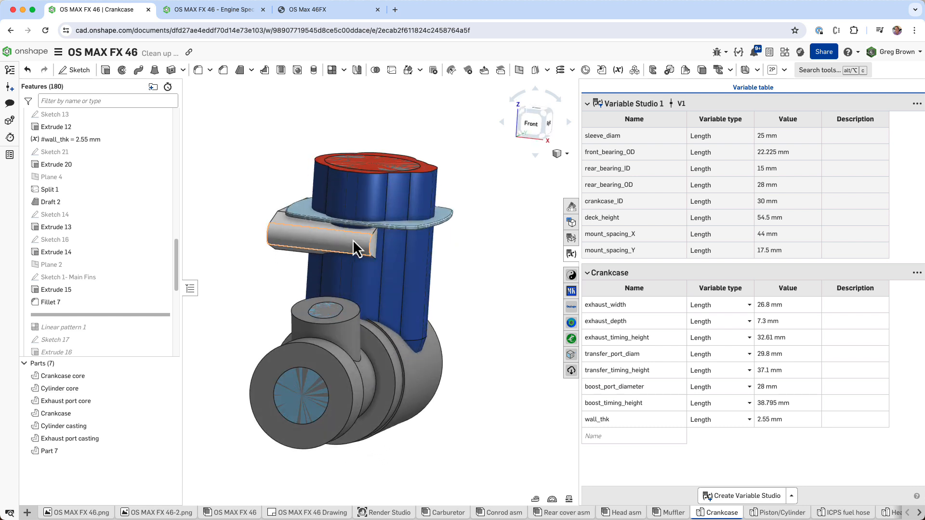
- Roll the model forward past Linear pattern 1 and review the fin pattern's definition without changing it
left_click_drag(141, 329, 142, 333)
double_click(72, 314)
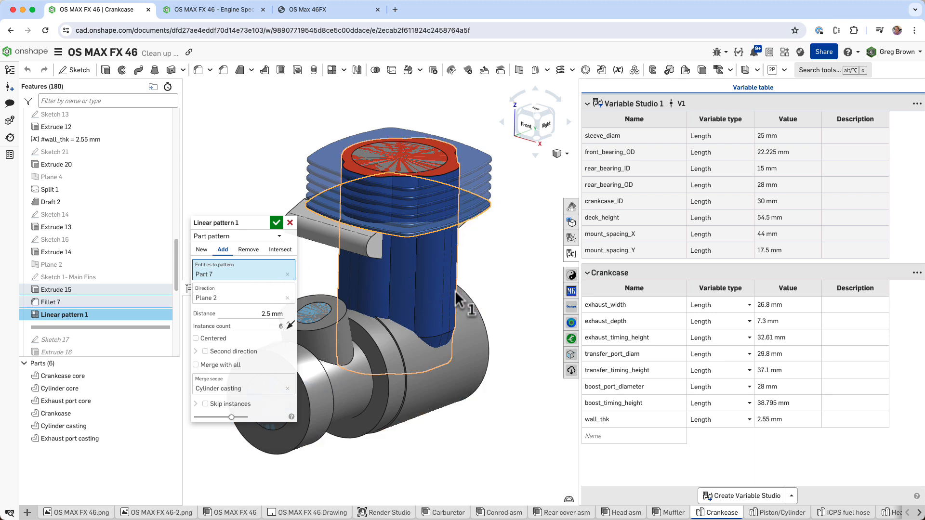
left_click(276, 223)
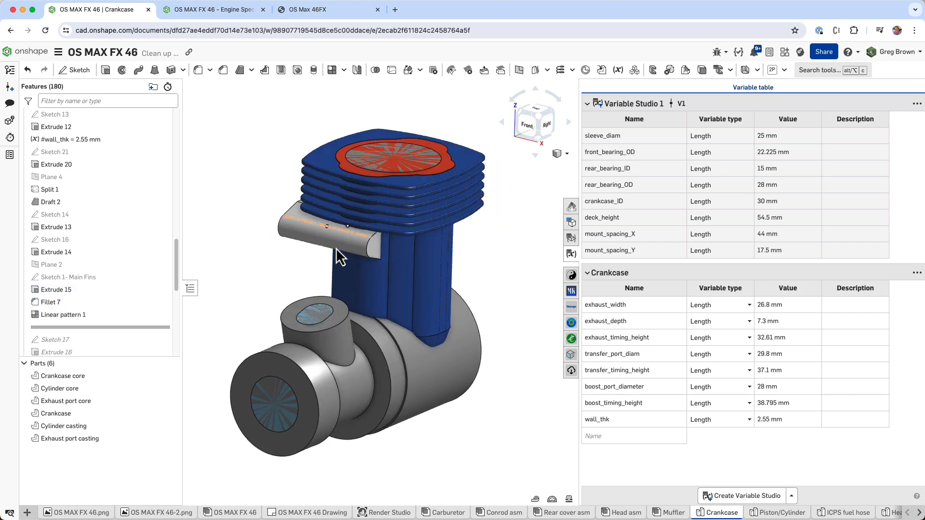
- Highlight the Cylinder casting and the Exhaust port casting in turn to examine them as separate parts
left_click(118, 425)
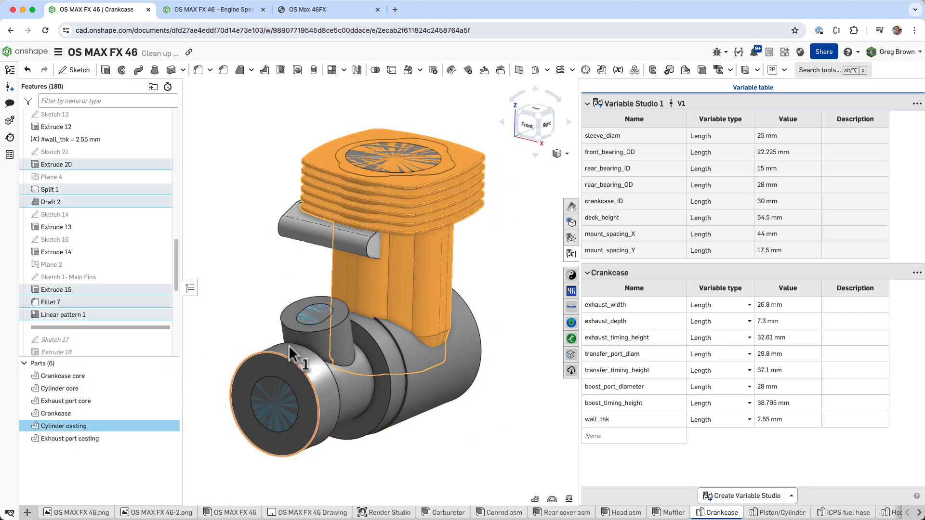
right_click_drag(328, 313, 293, 258)
left_click(257, 251)
left_click(325, 236)
left_click(293, 259)
left_click(150, 438)
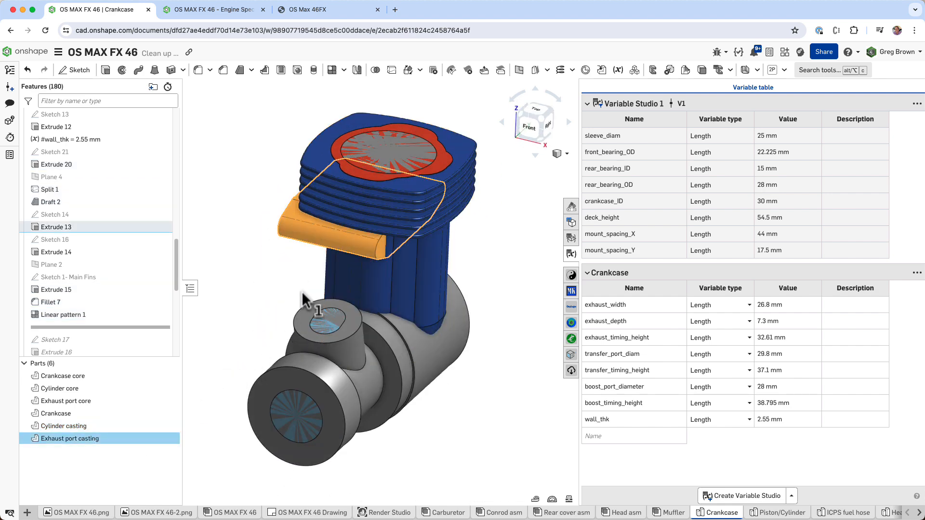
right_click_drag(302, 295, 275, 298)
left_click(269, 295)
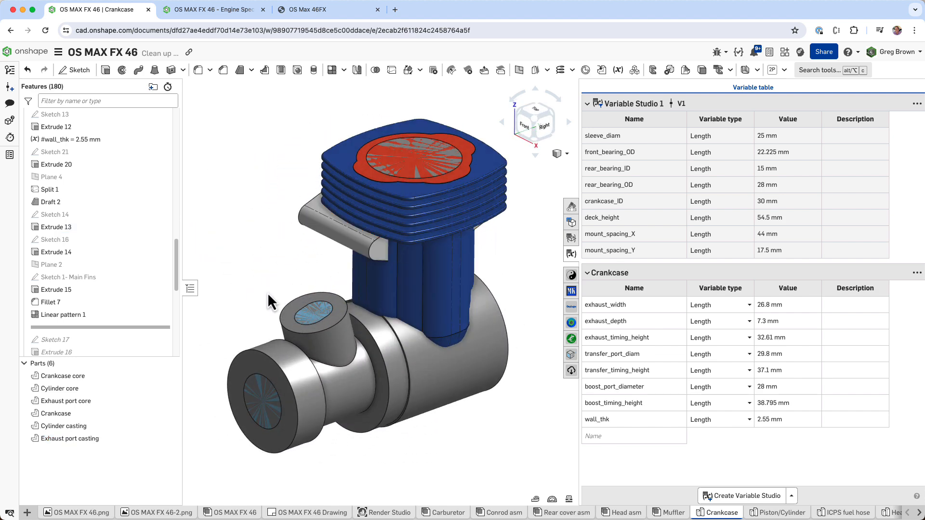
- Roll the model forward to Extrude 21, just before the casting merge Boolean, and examine the Mount casting's top face
scroll(149, 303, "down", 5)
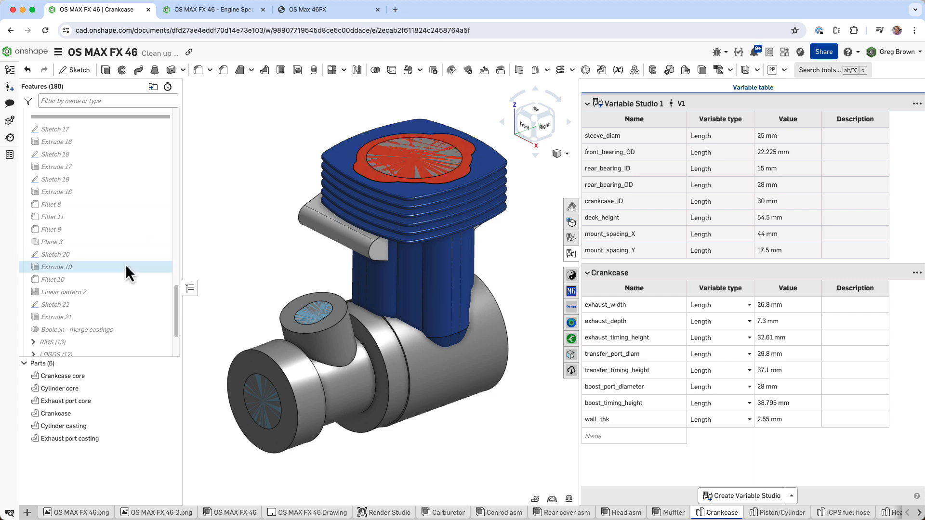
right_click(103, 317)
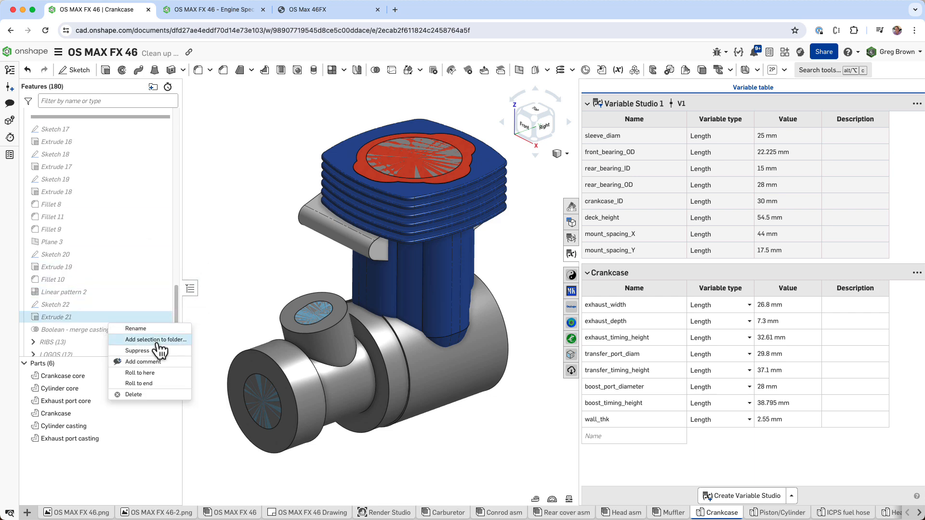
left_click(166, 374)
right_click_drag(317, 285, 358, 318)
left_click(435, 371)
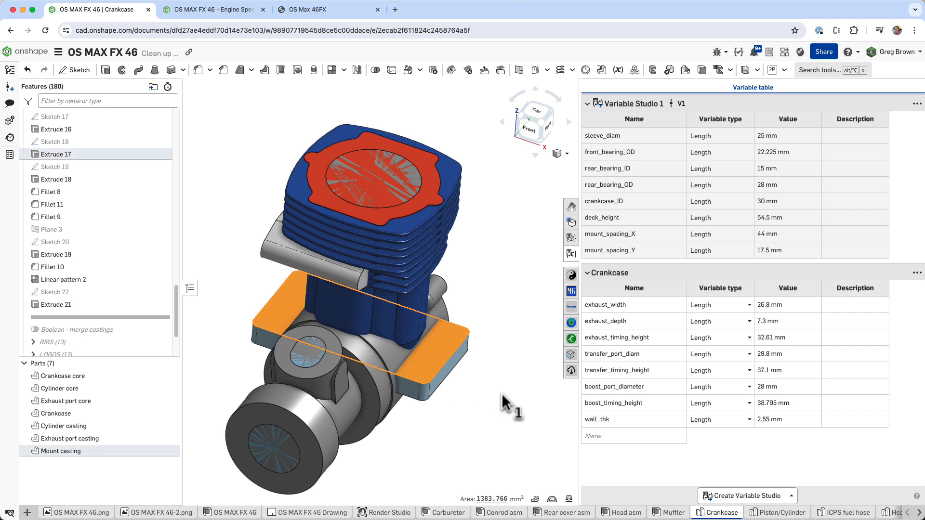
left_click(500, 395)
right_click_drag(501, 394, 498, 395)
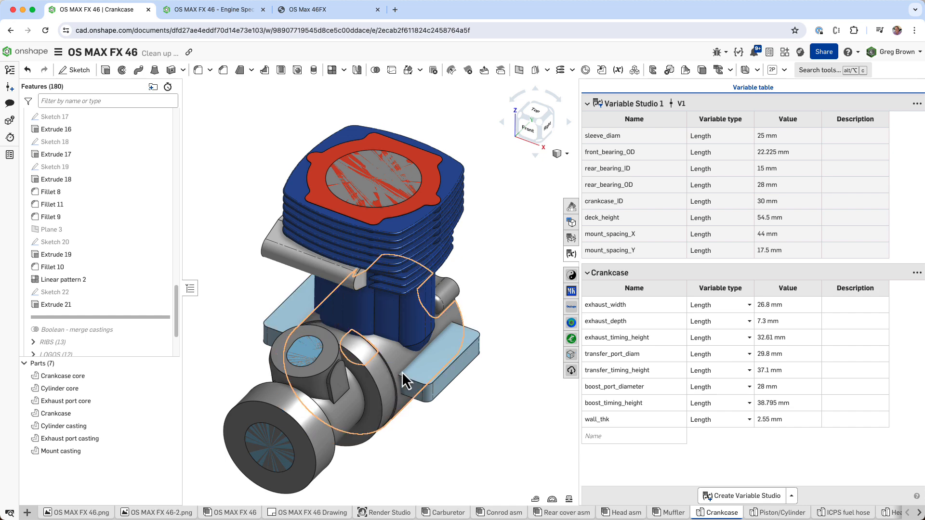
mouse_move(416, 381)
right_mouse_down()
mouse_move(415, 366)
mouse_move(412, 373)
right_mouse_up()
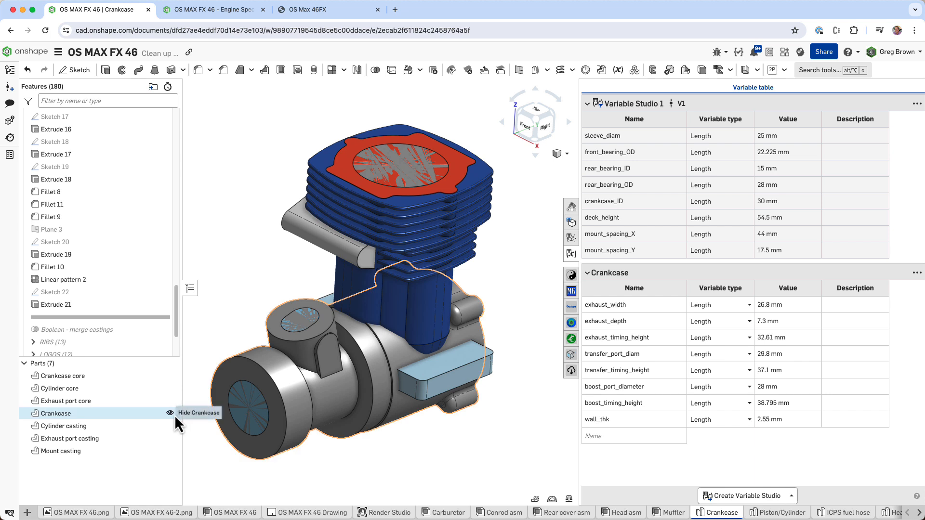
- Hide all cores and the other castings to isolate the Mount casting, and examine it with its defining sketch
left_click(171, 414)
left_click(169, 438)
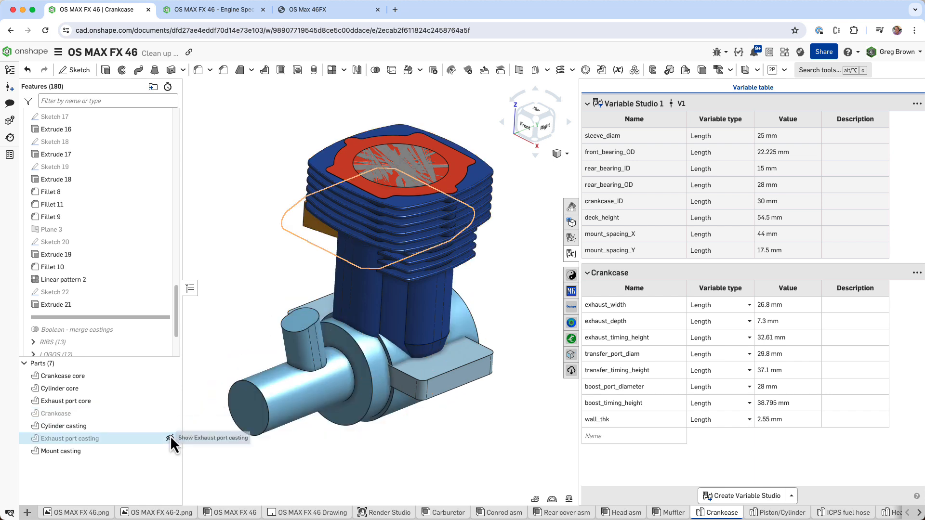
left_click(171, 425)
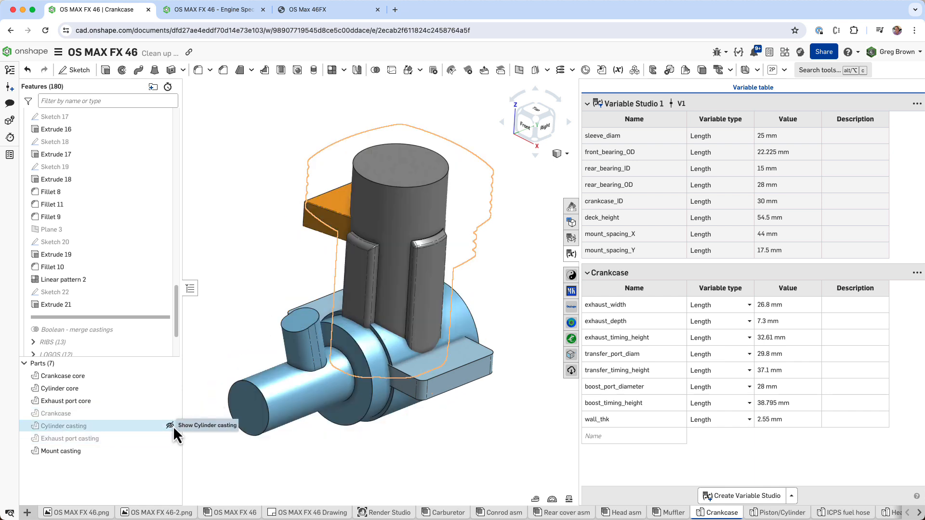
left_click(170, 400)
left_click(170, 389)
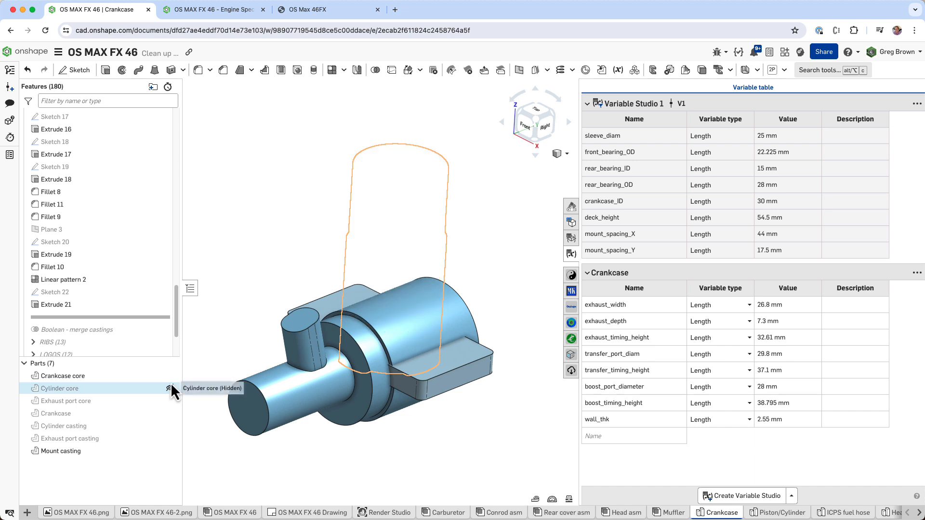
left_click(170, 376)
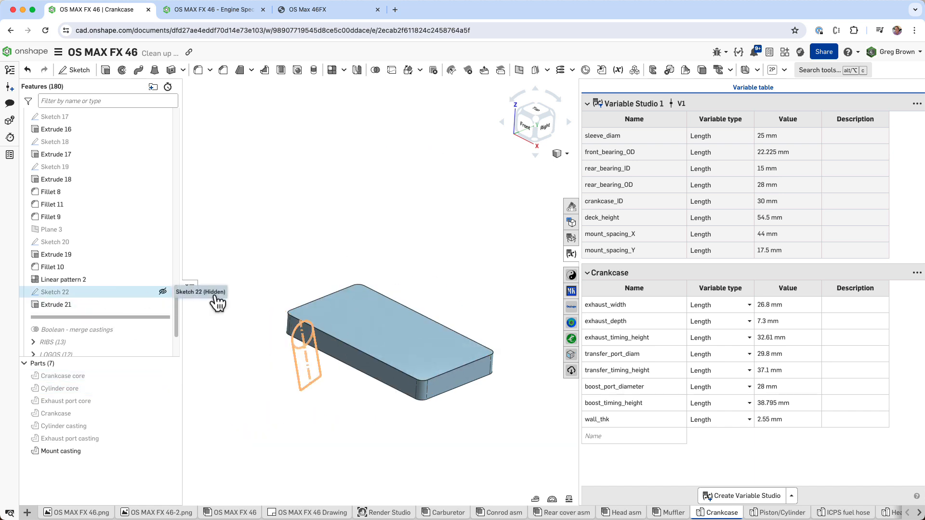
left_click(360, 331)
left_click(218, 279)
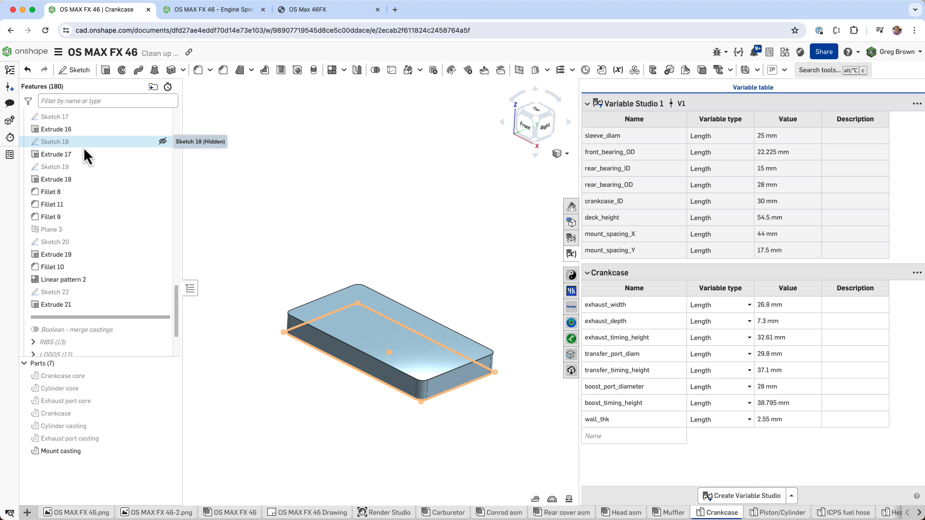
- Highlight Sketch 18 together with Extrude 17 to examine how the Mount casting is built
left_click(82, 147)
right_click_drag(284, 179, 280, 206)
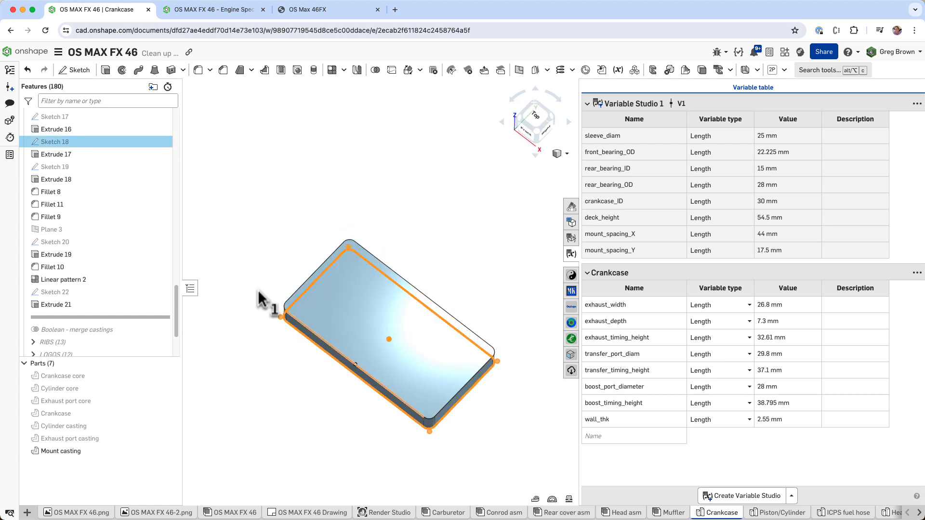
left_click(91, 155, "shift")
mouse_move(241, 164)
right_mouse_down()
mouse_move(278, 160)
mouse_move(256, 199)
right_mouse_up()
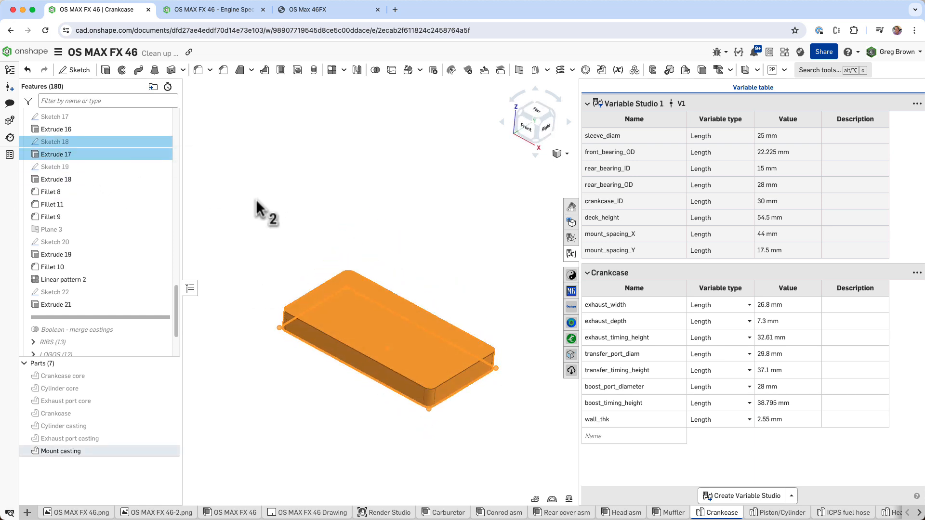
left_click(256, 199)
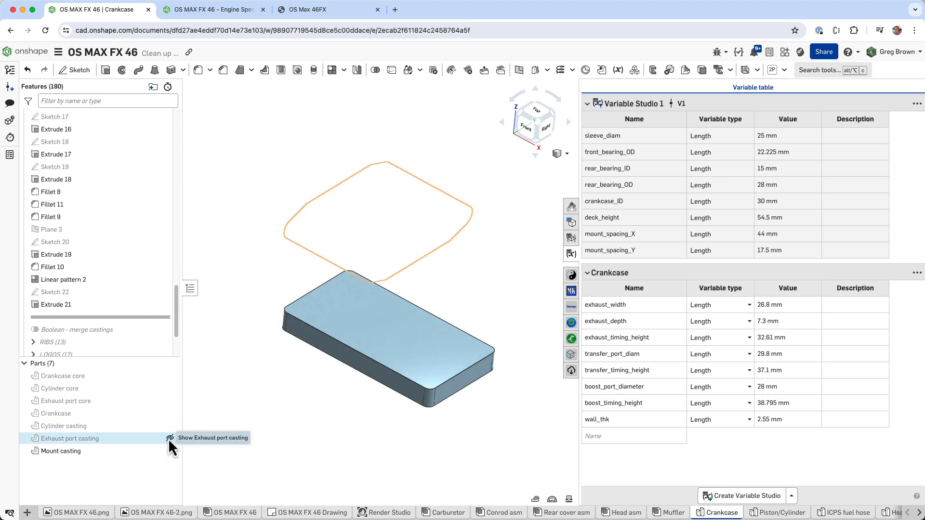
- Show the Exhaust port casting, Cylinder casting, Crankcase and all three cores alongside the Mount casting
left_click(169, 439)
left_click(167, 426)
left_click(168, 414)
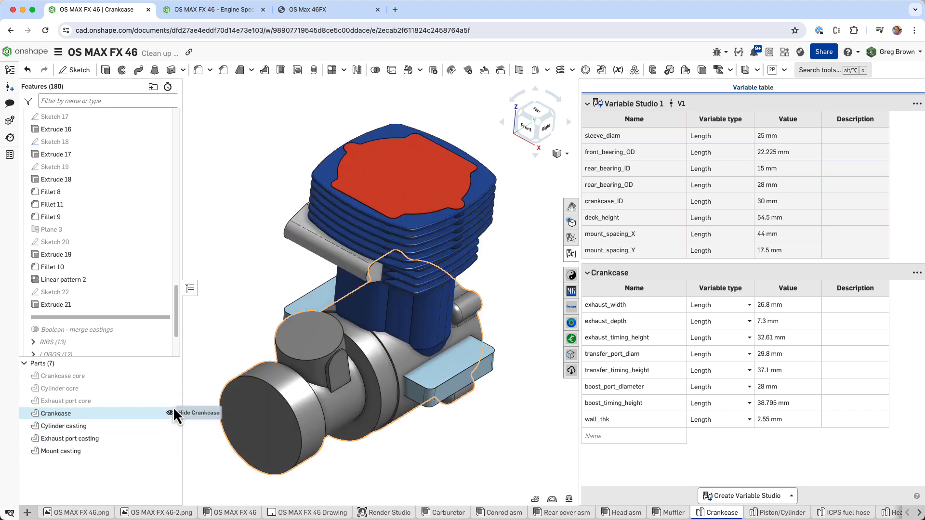
left_click(169, 401)
left_click(168, 388)
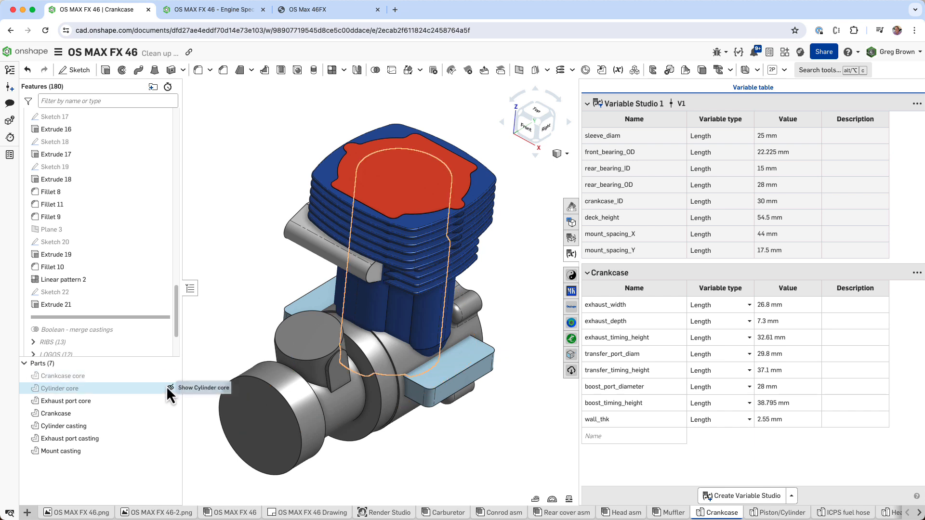
left_click(167, 376)
- Hide the Crankcase core, Cylinder core and Exhaust port core so only the casting parts are shown
scroll(122, 302, "down", 3)
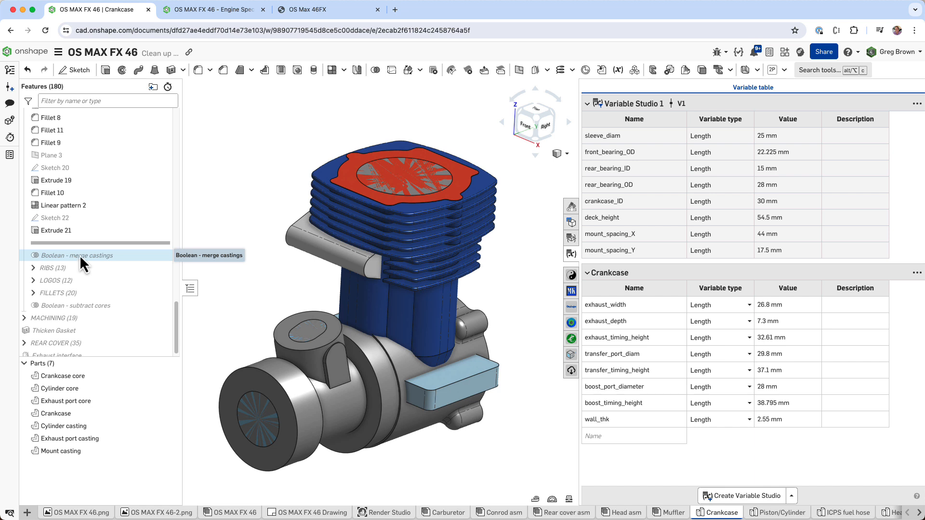
left_click(170, 376)
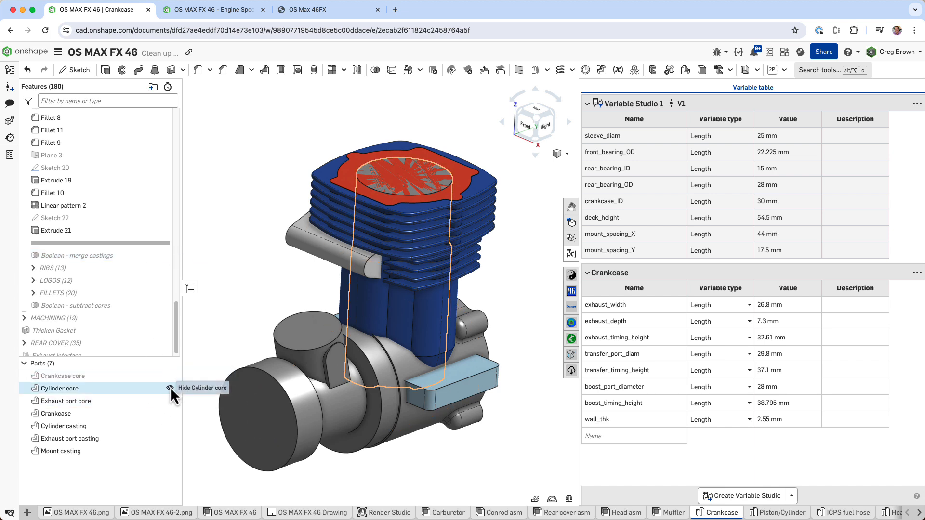
left_click(170, 388)
left_click(168, 400)
right_click_drag(274, 306, 268, 306)
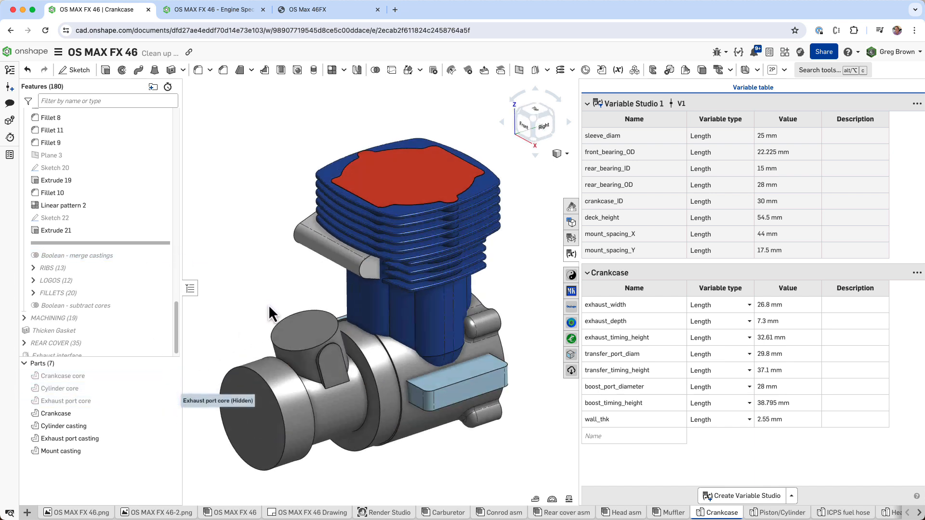
- Roll the model forward past Boolean - merge castings to combine the separate castings into one part
scroll(111, 260, "up", 1)
left_click_drag(111, 274, 111, 291)
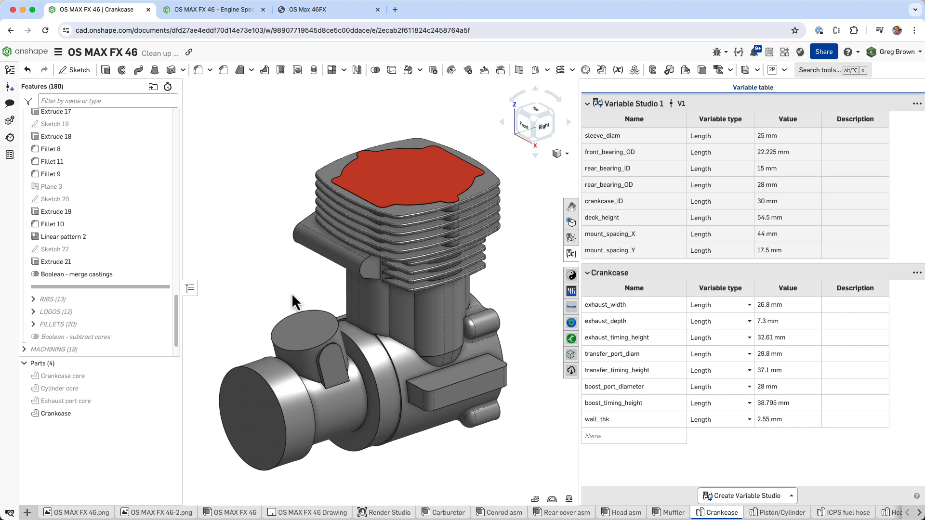
mouse_move(291, 293)
right_mouse_down()
mouse_move(290, 283)
mouse_move(354, 277)
mouse_move(278, 278)
mouse_move(297, 305)
right_mouse_up()
- Section the merged crankcase using the front housing's 23 mm diameter cylindrical face to examine its interior
left_click(351, 417)
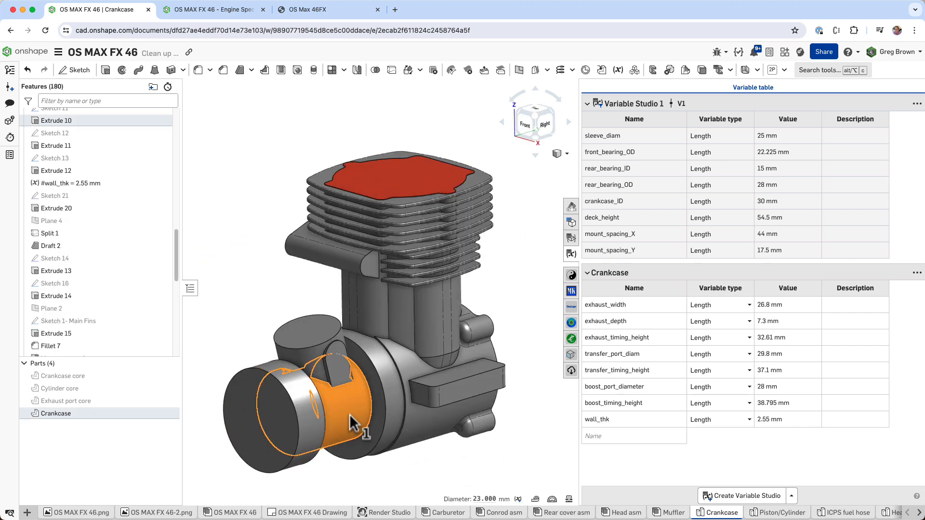
key("shift+x")
key("shift+4")
key("shift+7")
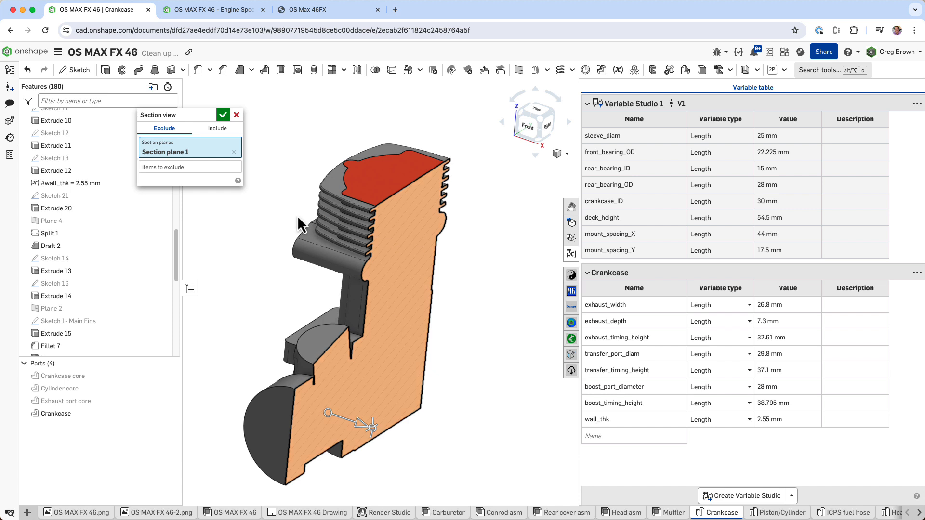
left_click(223, 115)
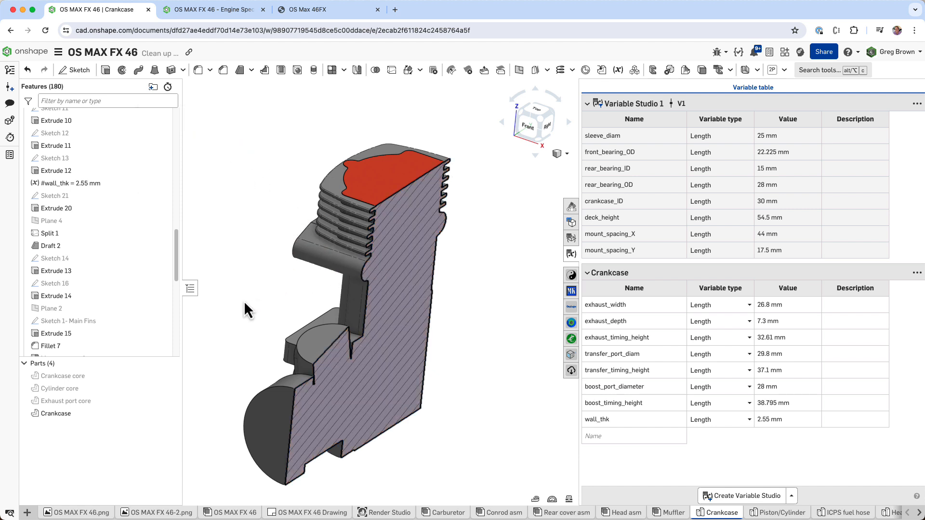
- Expand the RIBS folder, remove the section view and roll the model forward to Fillet 20
scroll(109, 296, "down", 3)
scroll(109, 293, "down", 10)
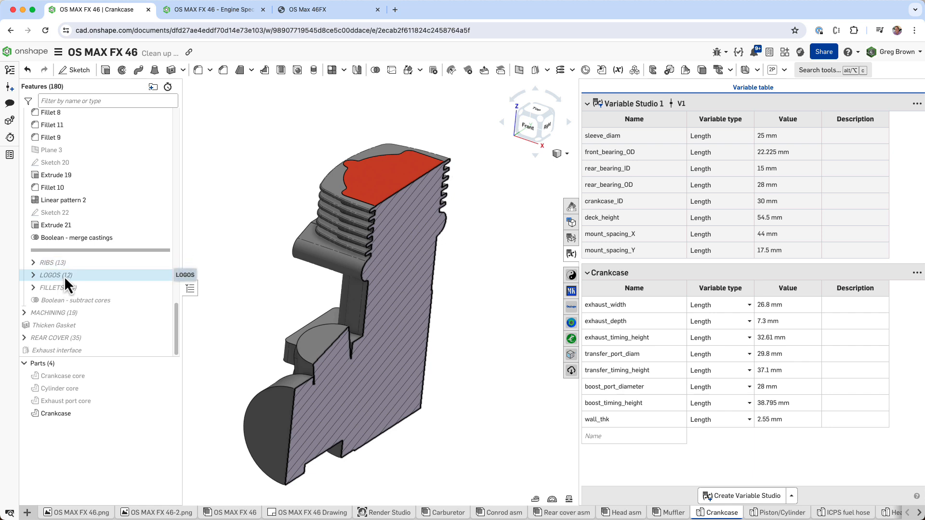
left_click(34, 263)
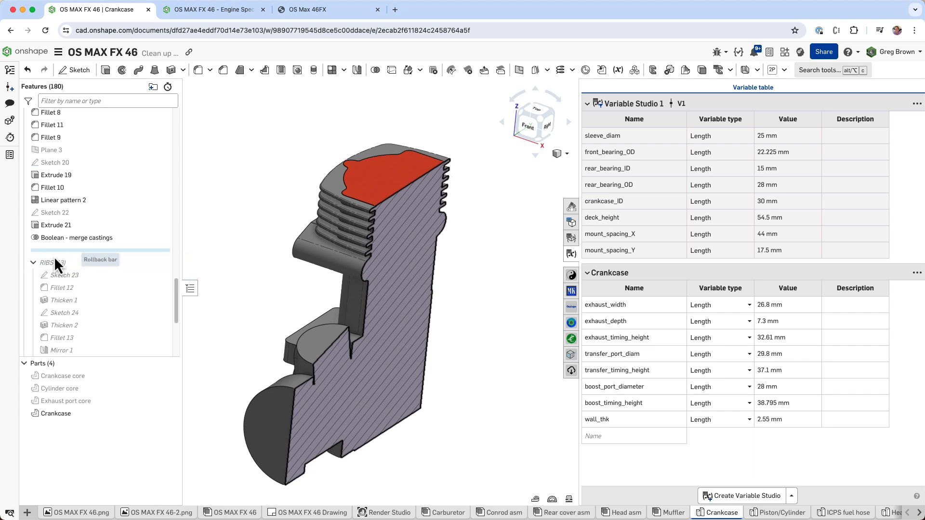
scroll(97, 275, "down", 3)
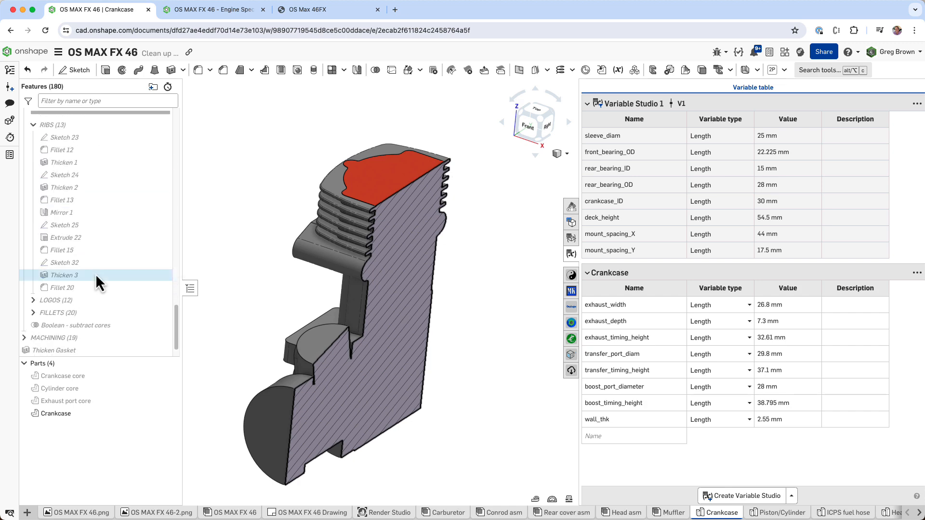
right_click(83, 288)
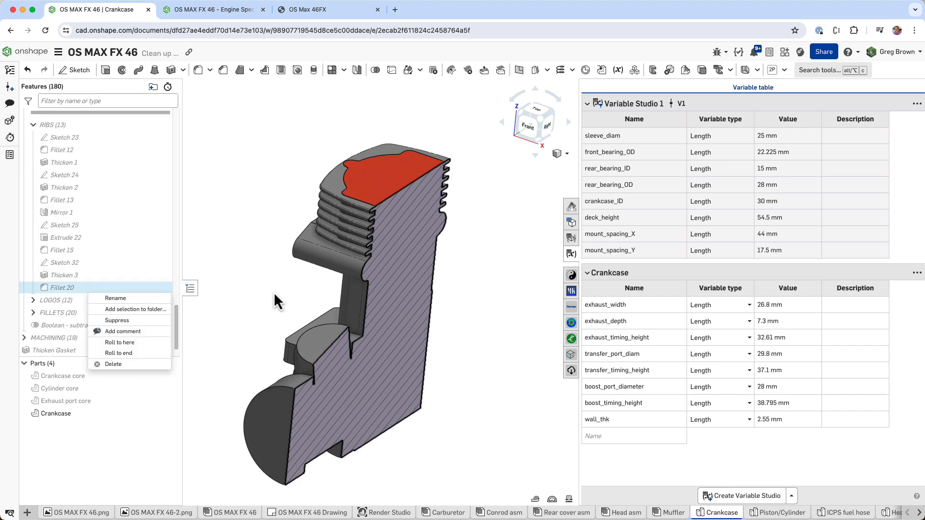
right_click_drag(274, 291, 374, 361)
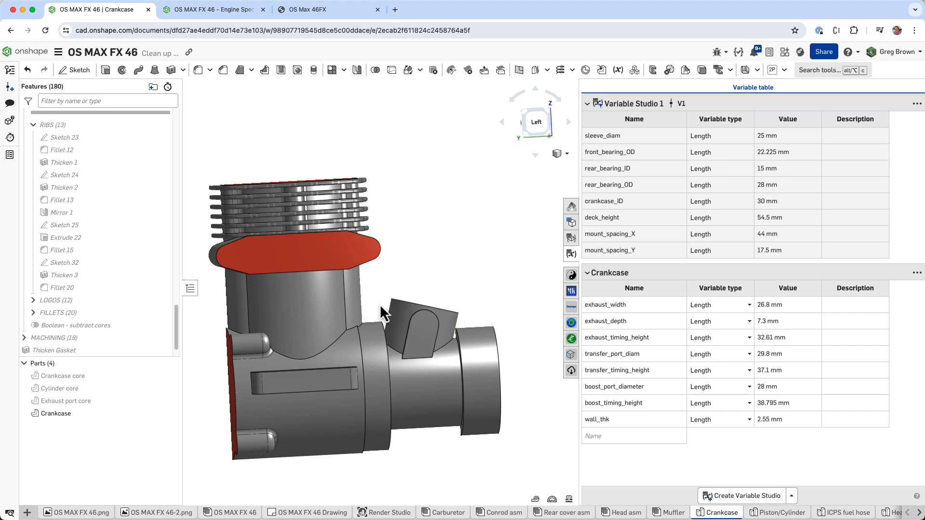
right_click(80, 289)
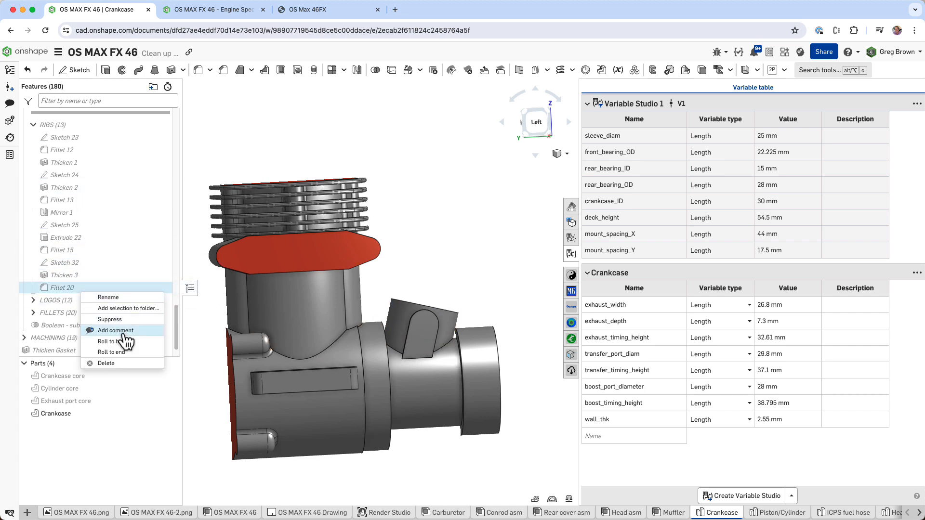
left_click(126, 342)
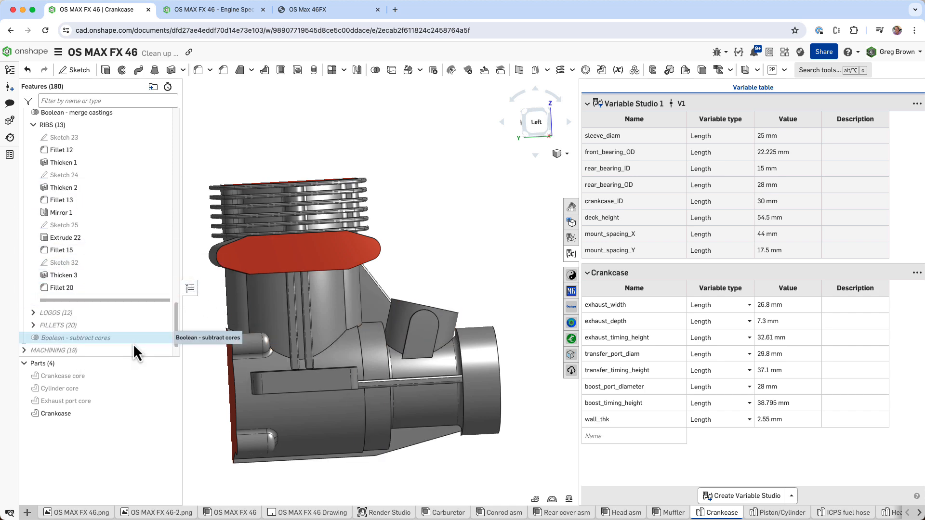
- Examine the ribs from both sides, undoing the roll forward and rolling to Fillet 20 again for comparison
right_click_drag(369, 349, 313, 380)
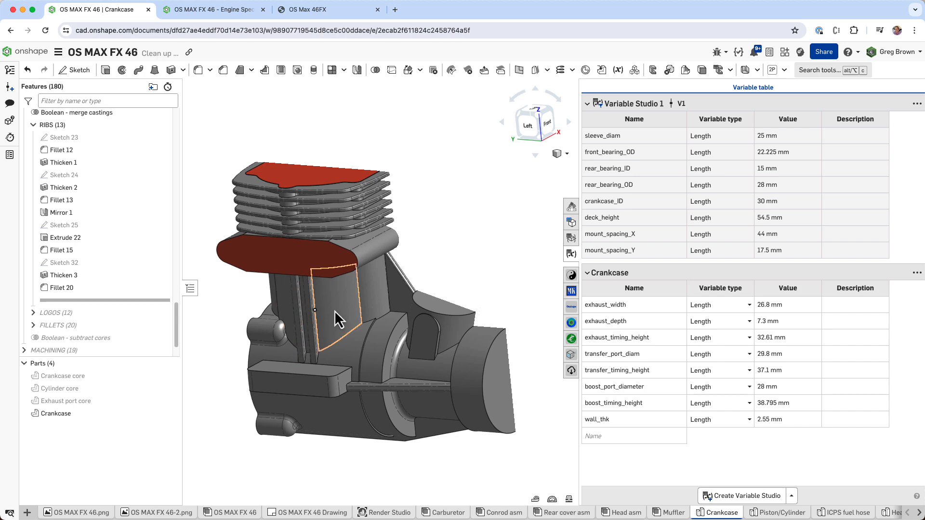
mouse_move(334, 311)
right_mouse_down()
mouse_move(317, 320)
mouse_move(363, 323)
mouse_move(515, 278)
mouse_move(507, 282)
right_mouse_up()
mouse_move(415, 320)
right_mouse_down()
mouse_move(370, 289)
mouse_move(361, 351)
right_mouse_up()
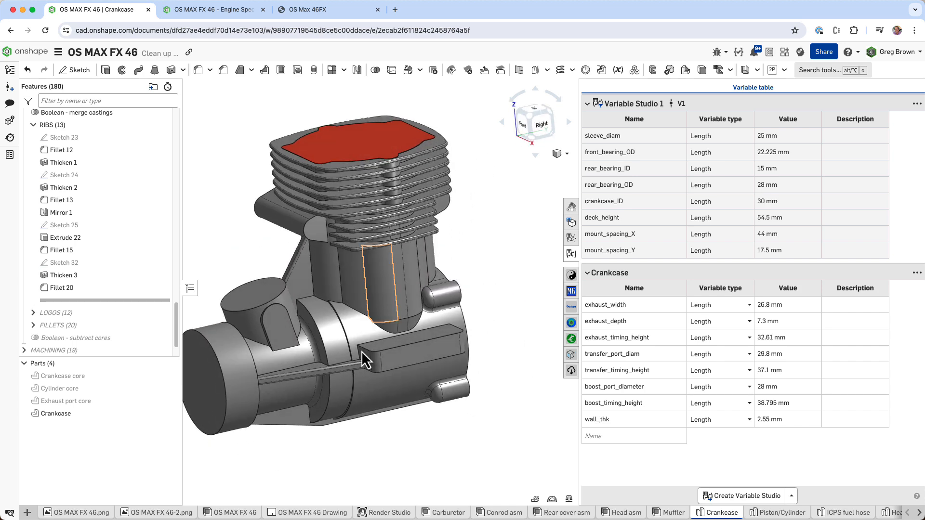
right_click_drag(312, 374, 429, 311)
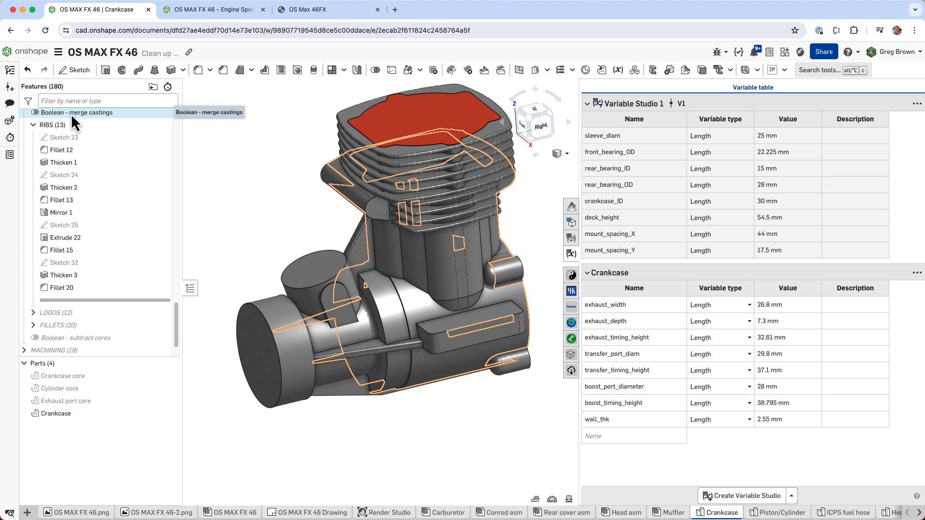
left_click(29, 72)
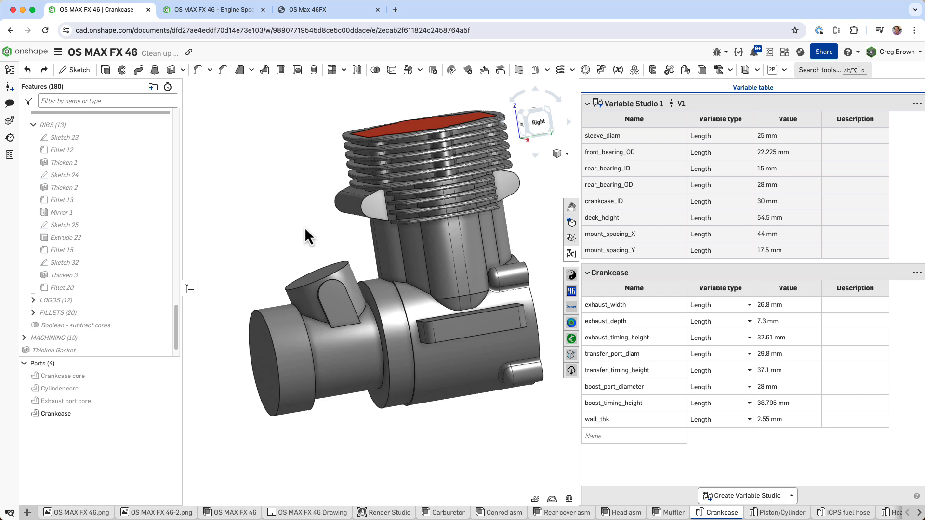
right_click(65, 289)
left_click(126, 346)
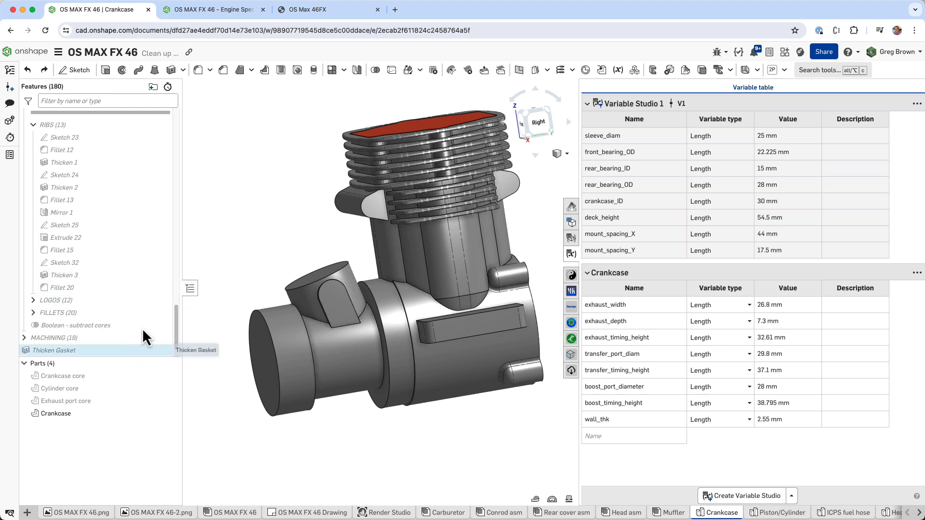
- Expand the LOGOS folder, roll the model forward to Extrude 28 and examine the logos on both sides of the crankcase
left_click(34, 313)
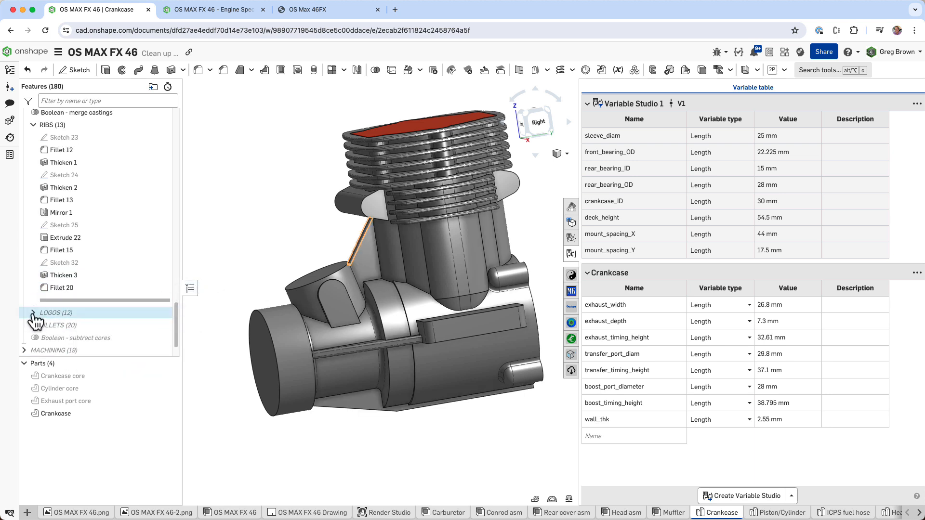
scroll(97, 269, "down", 3)
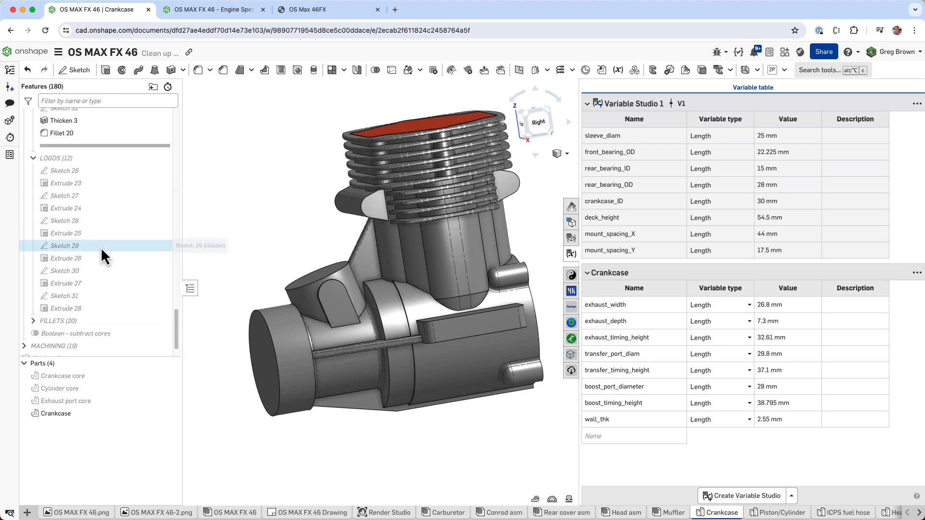
left_click(75, 196)
right_click(74, 312)
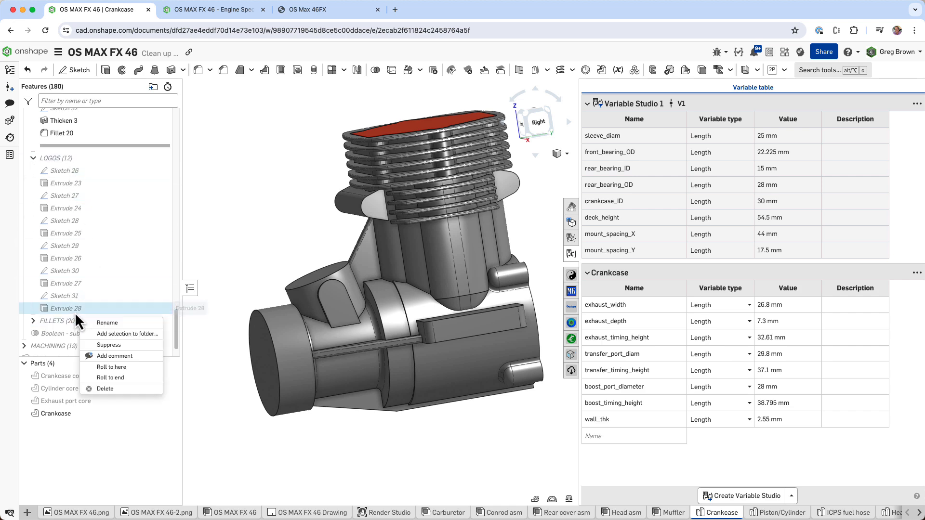
left_click(127, 368)
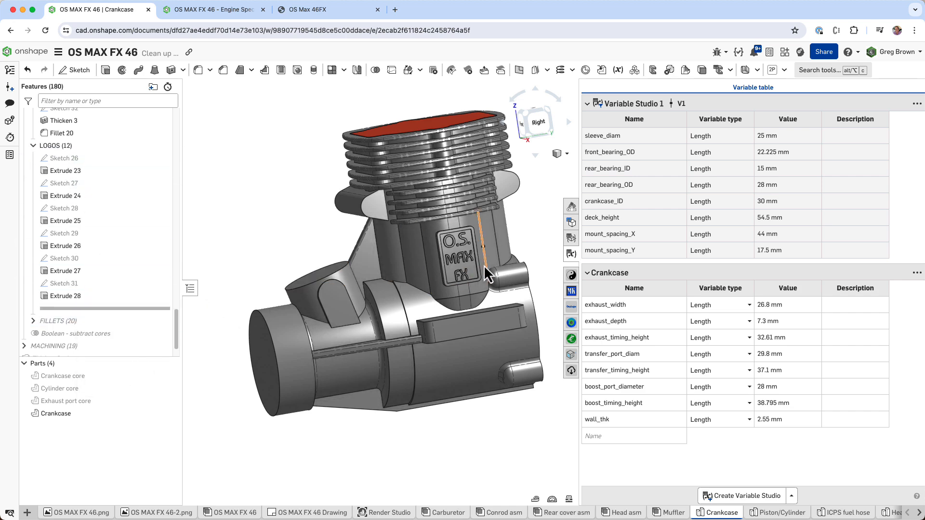
right_click_drag(339, 271, 428, 262)
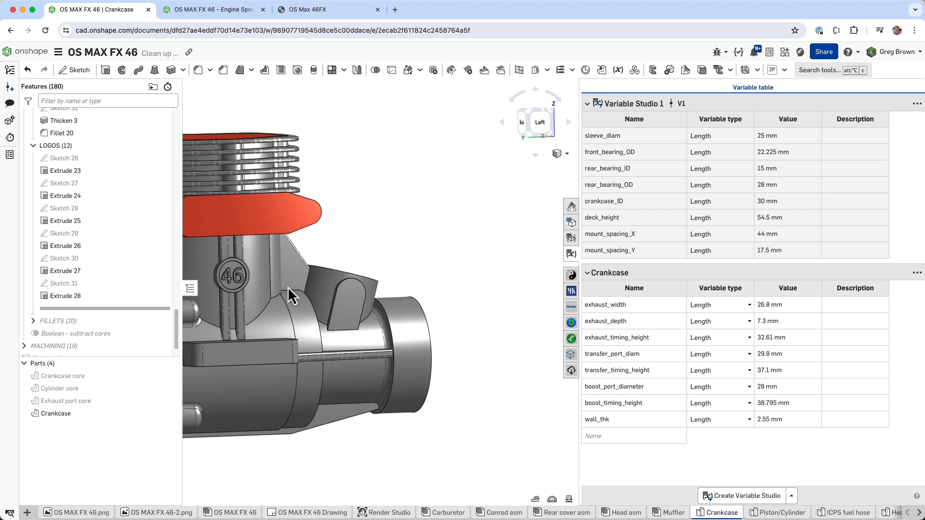
right_click_drag(360, 252, 410, 288)
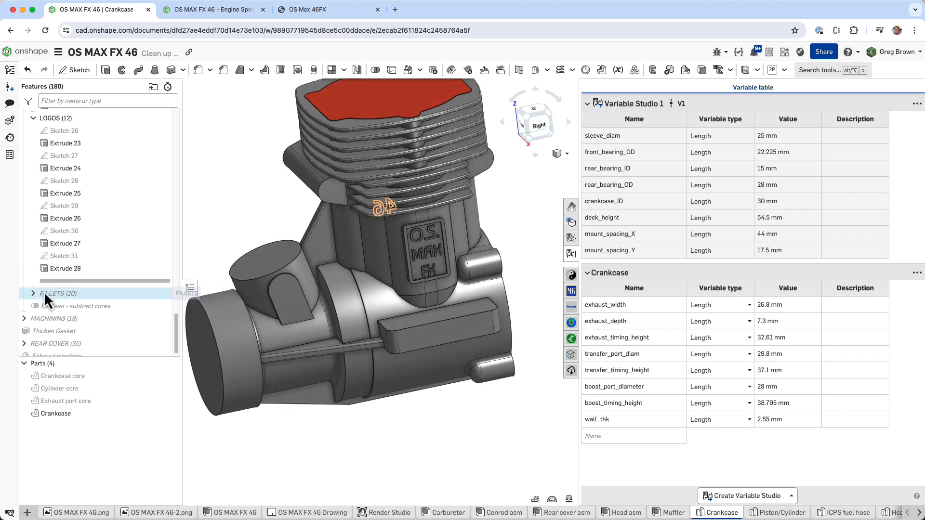
- Expand the FILLETS folder, examine the unfilleted crankcase edges and roll the model forward to Fillet 35
left_click(33, 320)
scroll(80, 281, "down", 3)
scroll(81, 275, "down", 2)
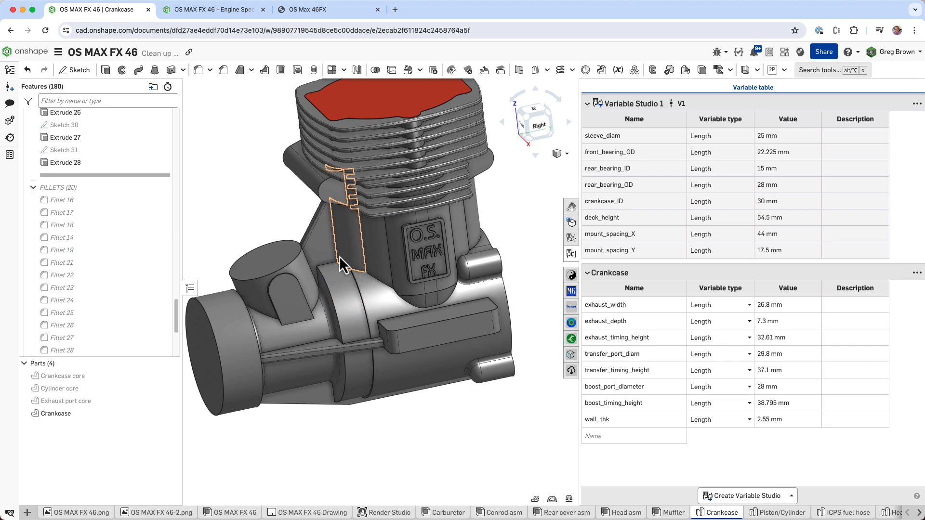
scroll(336, 259, "up", 5)
mouse_move(350, 275)
right_mouse_down()
mouse_move(366, 277)
mouse_move(343, 270)
right_mouse_up()
scroll(350, 276, "down", 4)
key("shift+7")
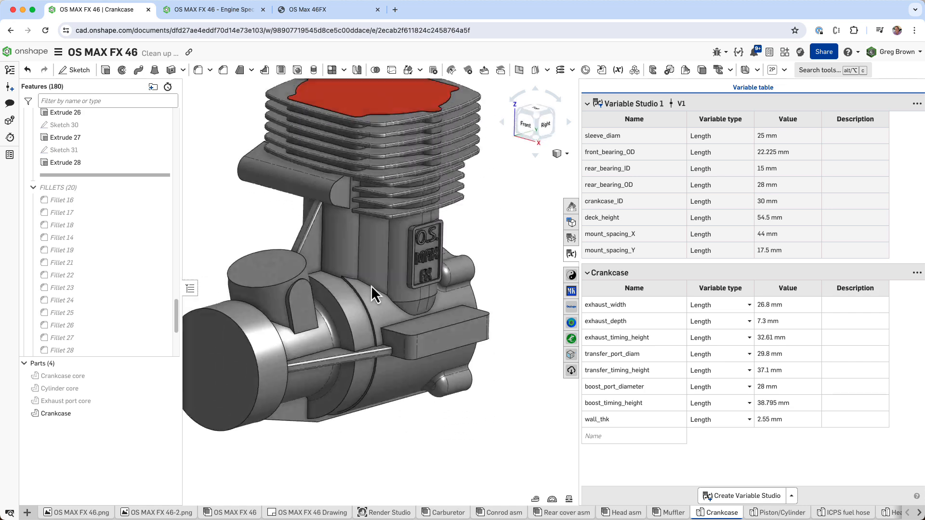
scroll(89, 250, "down", 4)
scroll(89, 272, "down", 1)
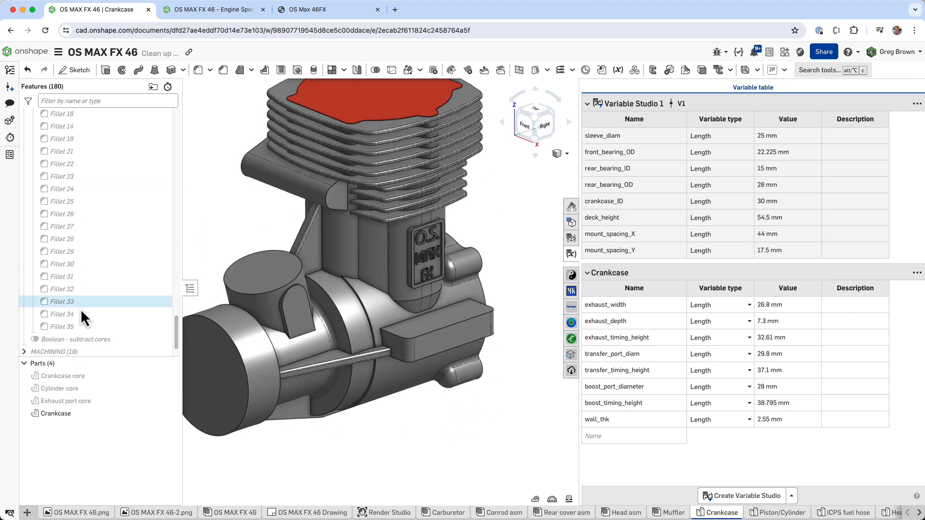
right_click(79, 325)
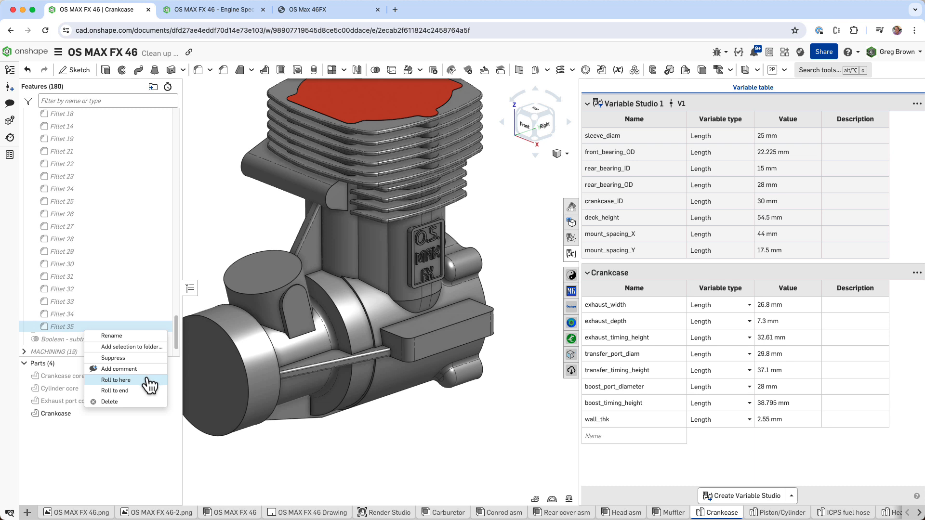
left_click(116, 380)
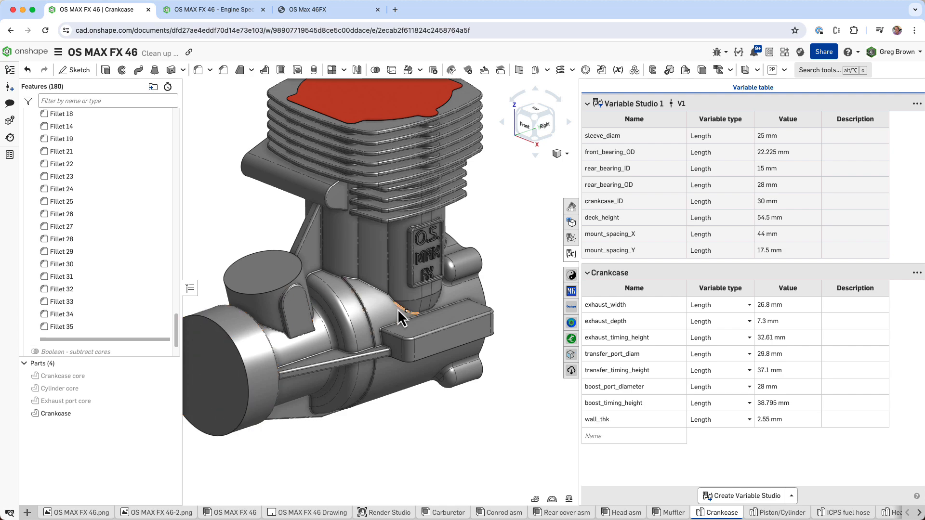
- Examine the fillets where the cylinder casting, ribs and crankcase body meet, close up and from a distance
scroll(399, 308, "up", 5)
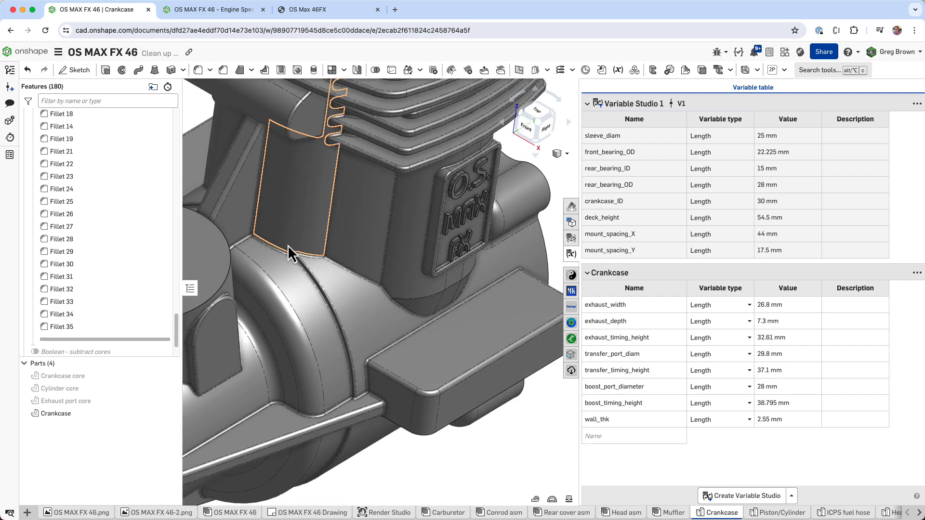
scroll(289, 250, "up", 5)
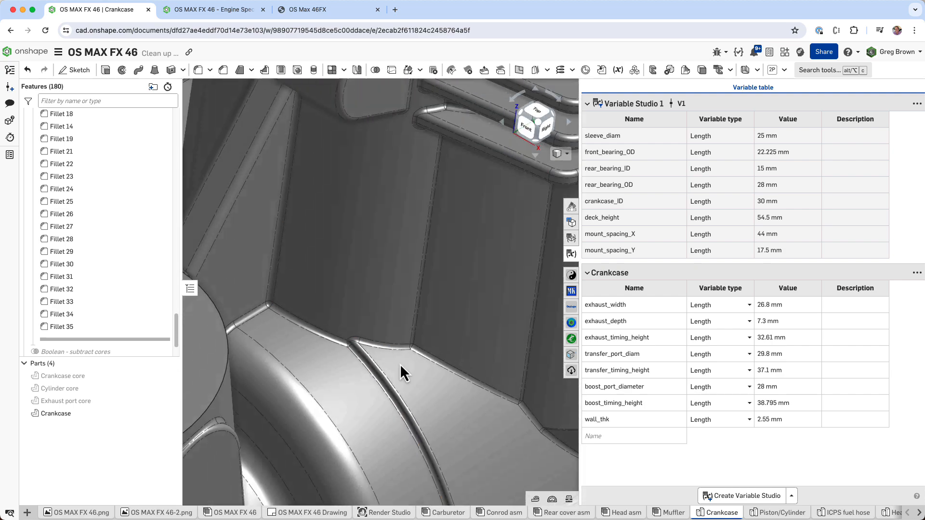
mouse_move(400, 363)
right_mouse_down()
mouse_move(420, 337)
mouse_move(388, 349)
mouse_move(391, 336)
mouse_move(403, 351)
right_mouse_up()
scroll(397, 324, "down", 8)
right_click_drag(484, 260, 443, 296)
middle_click_drag(346, 293, 308, 296)
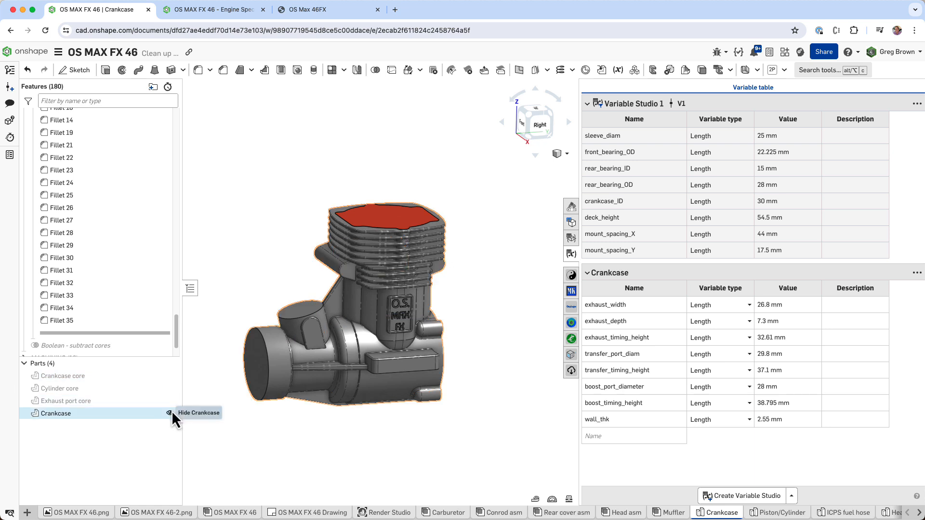
- Show the three hidden core parts and roll the model forward past Boolean - subtract cores
left_click(142, 414)
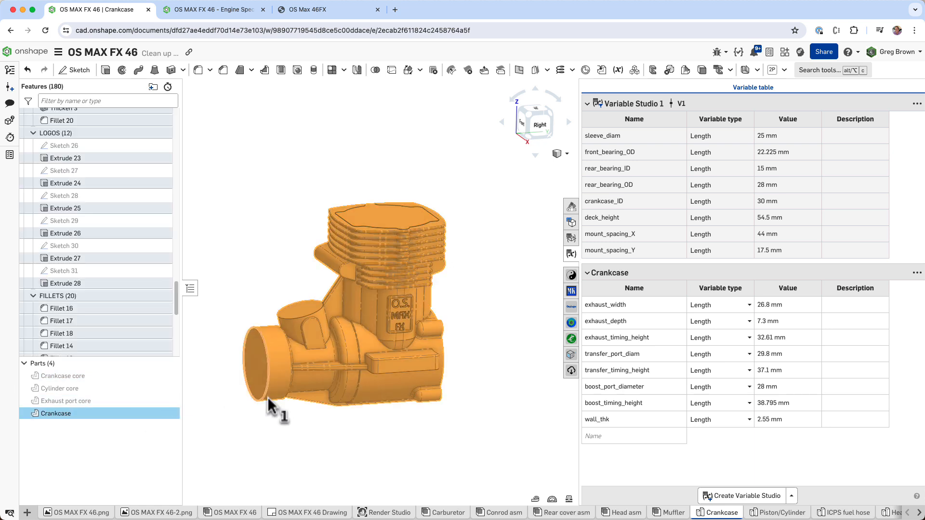
left_click(238, 412)
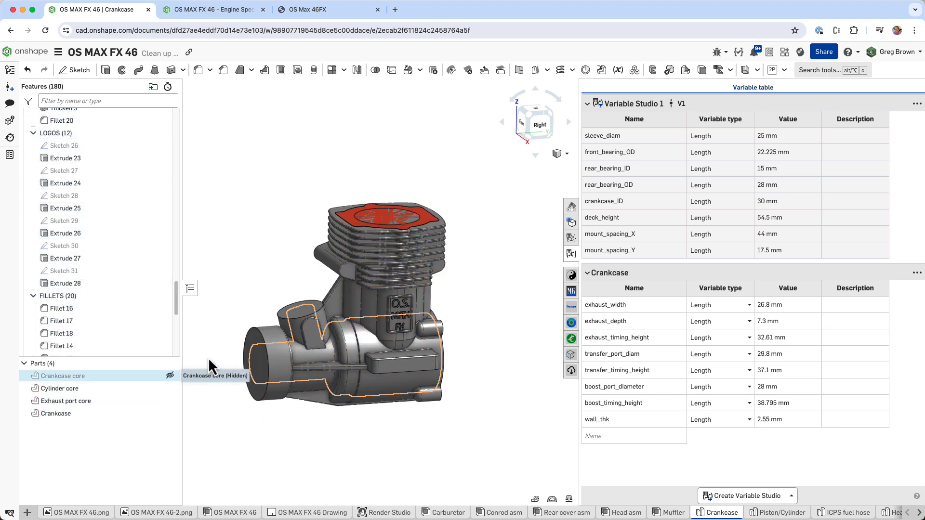
scroll(111, 269, "down", 5)
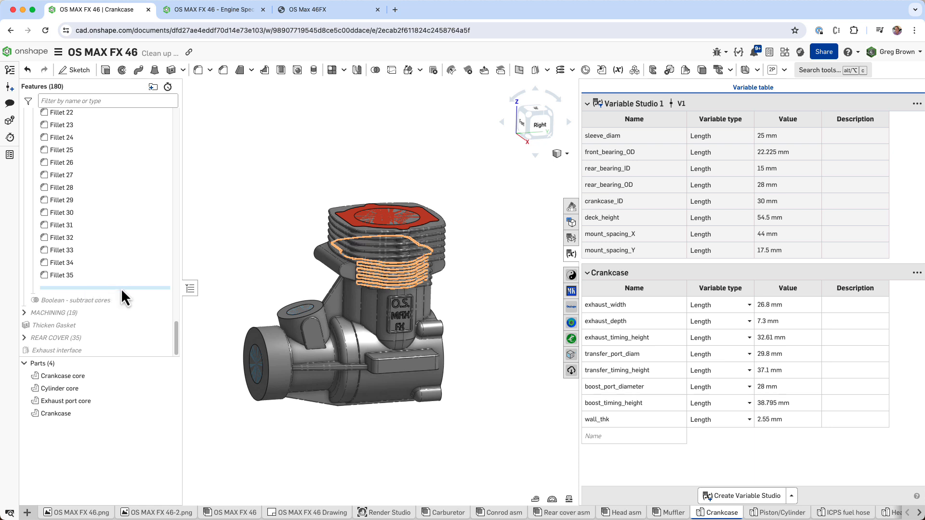
mouse_move(129, 289)
left_mouse_down()
mouse_move(126, 312)
mouse_move(132, 295)
mouse_move(129, 304)
left_mouse_up()
right_click_drag(273, 261, 242, 290)
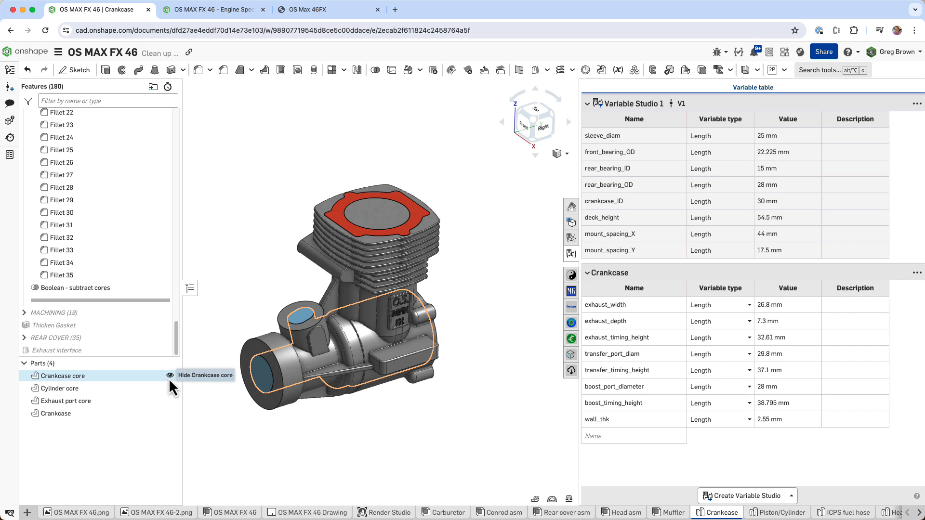
- Hide the Crankcase, Cylinder and Exhaust port cores and examine the hollowed crankcase
left_click(170, 376)
left_click(170, 388)
left_click(170, 401)
right_click_drag(227, 308, 280, 289)
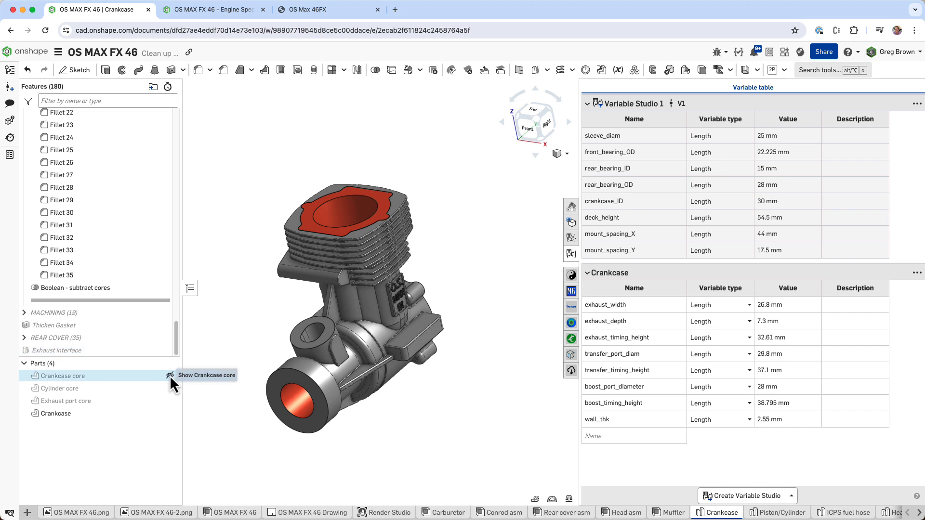
right_click_drag(265, 335, 395, 346)
middle_click_drag(395, 346, 380, 313)
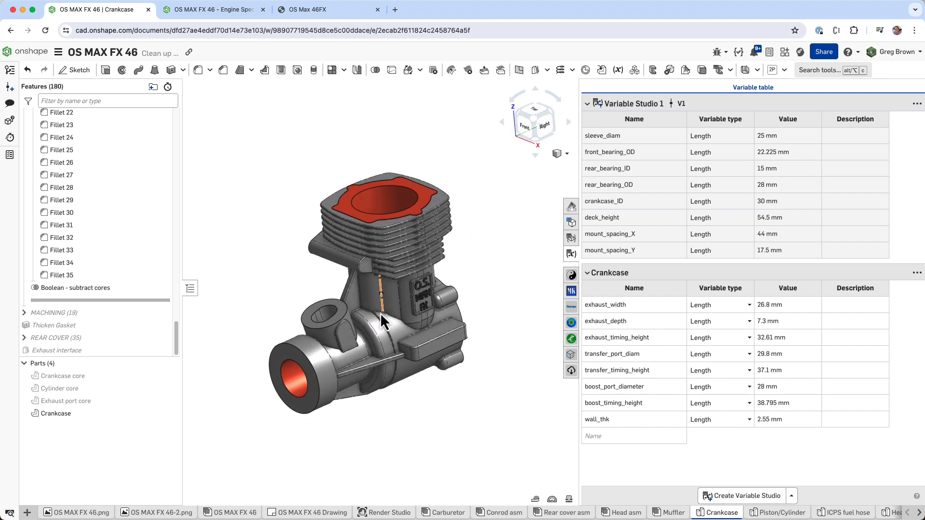
- Expand the MACHINING folder and roll the model forward to its second Hole feature
left_click(25, 313)
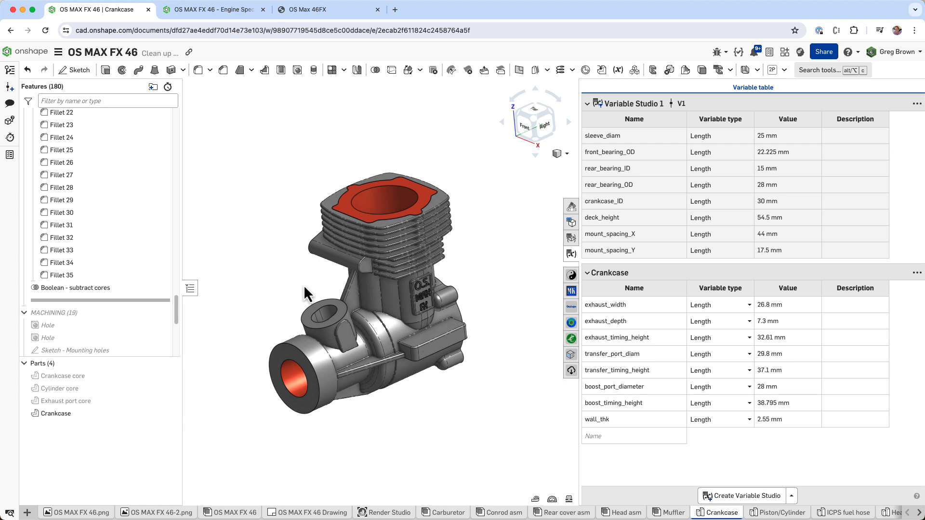
scroll(303, 285, "down", 2)
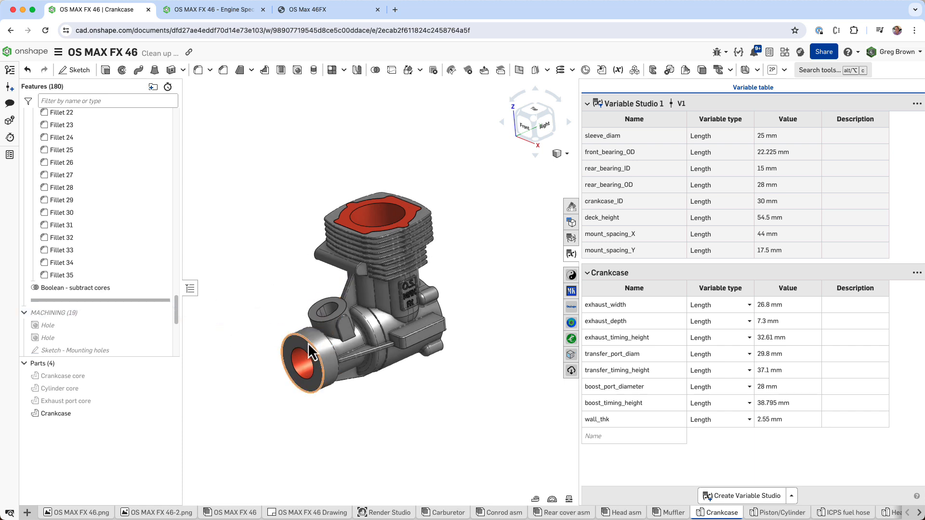
right_click_drag(343, 306, 341, 317)
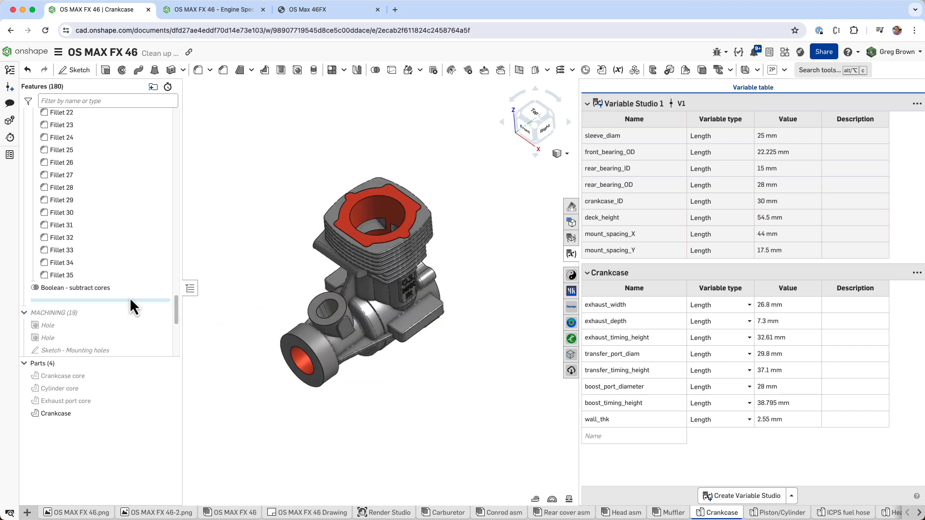
scroll(100, 313, "down", 3)
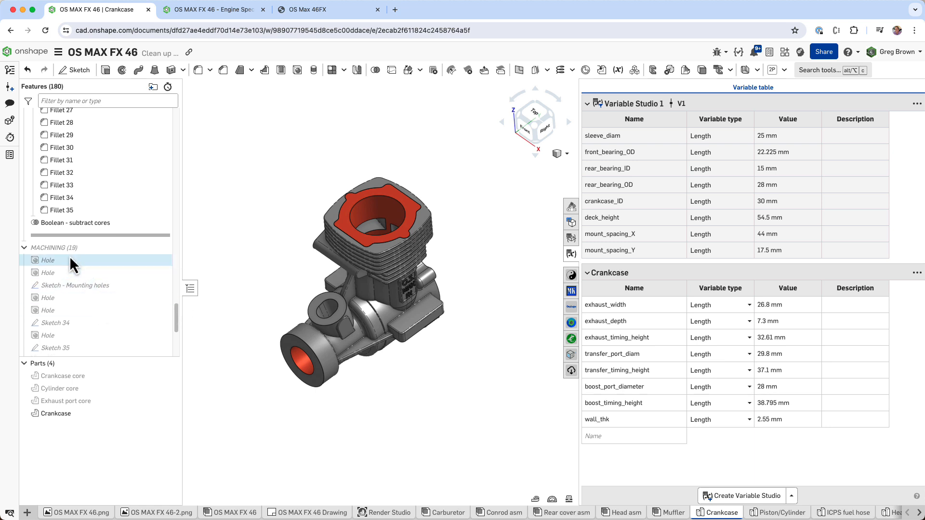
scroll(61, 246, "down", 3)
scroll(86, 236, "down", 1)
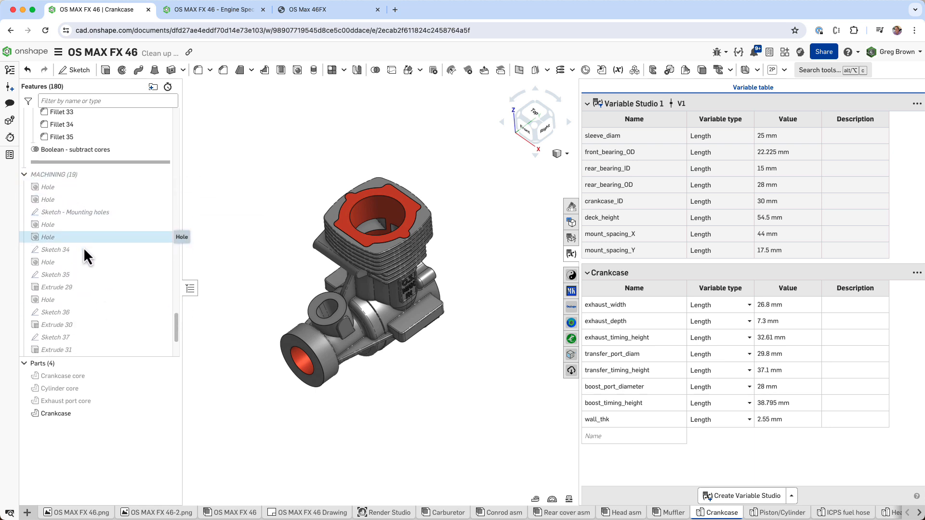
right_click(100, 201)
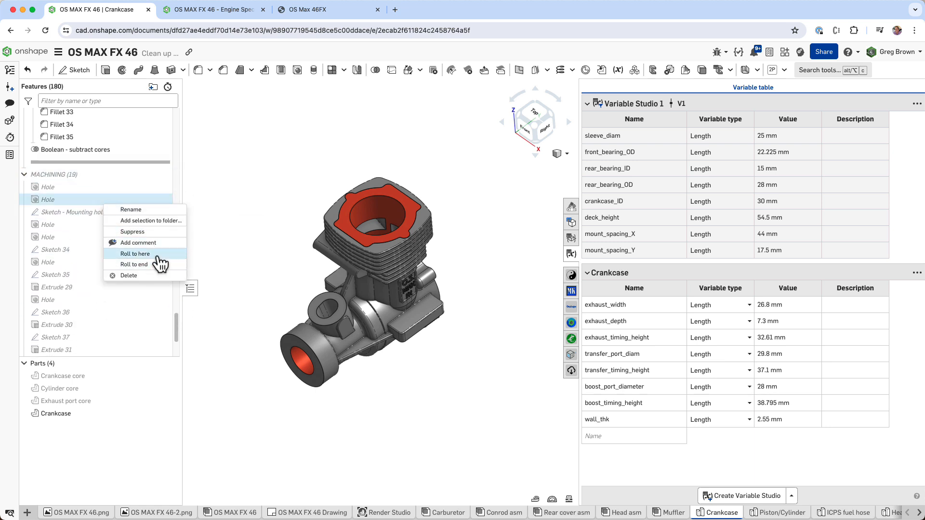
left_click(158, 255)
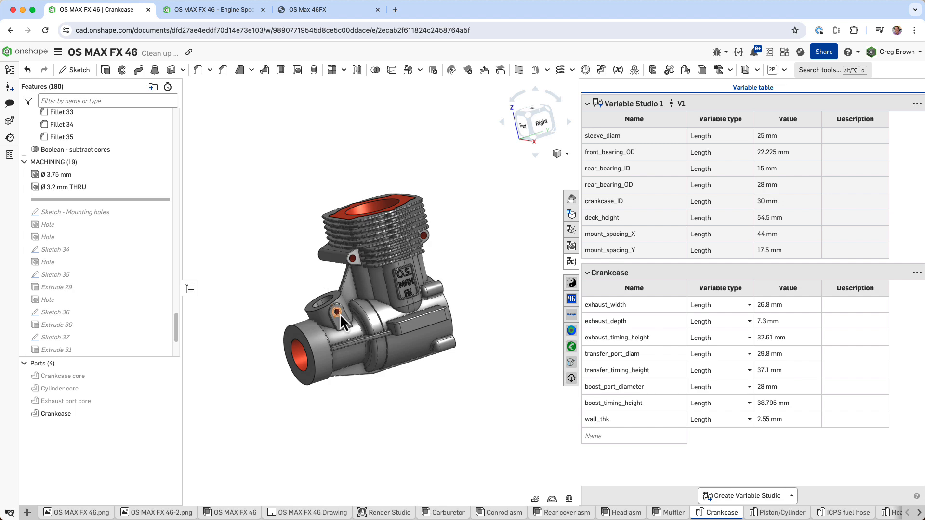
- Examine the machined holes in the carburetor boss and exhaust lugs, display the Hole table and enlarge the model view
scroll(339, 314, "up", 4)
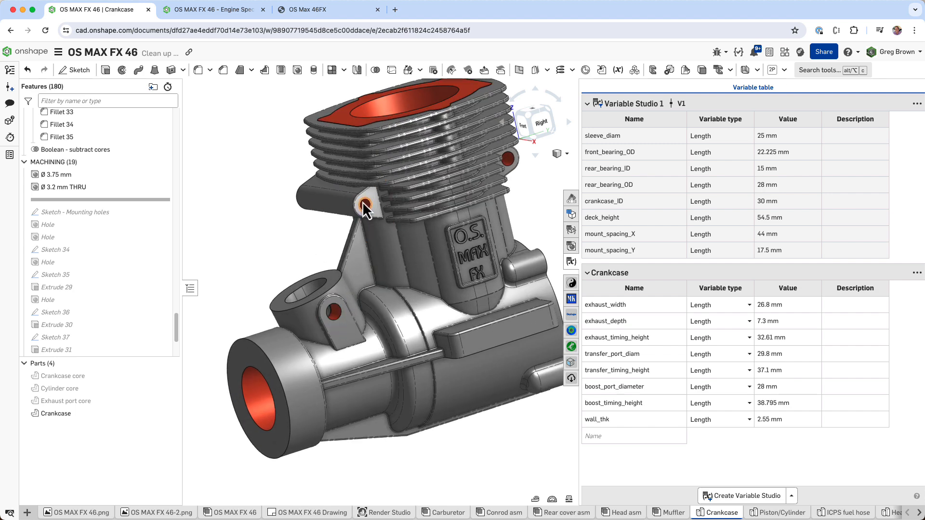
left_click(366, 206)
key("Escape")
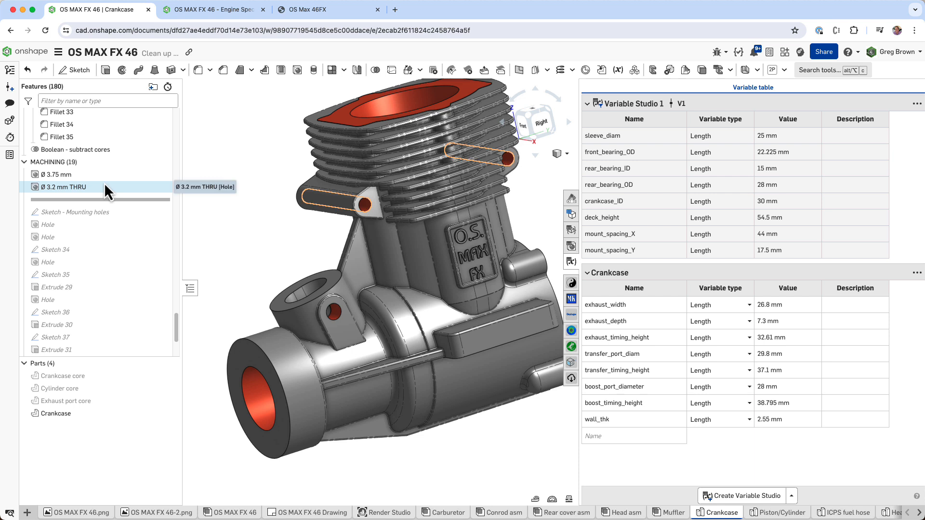
left_click(571, 246)
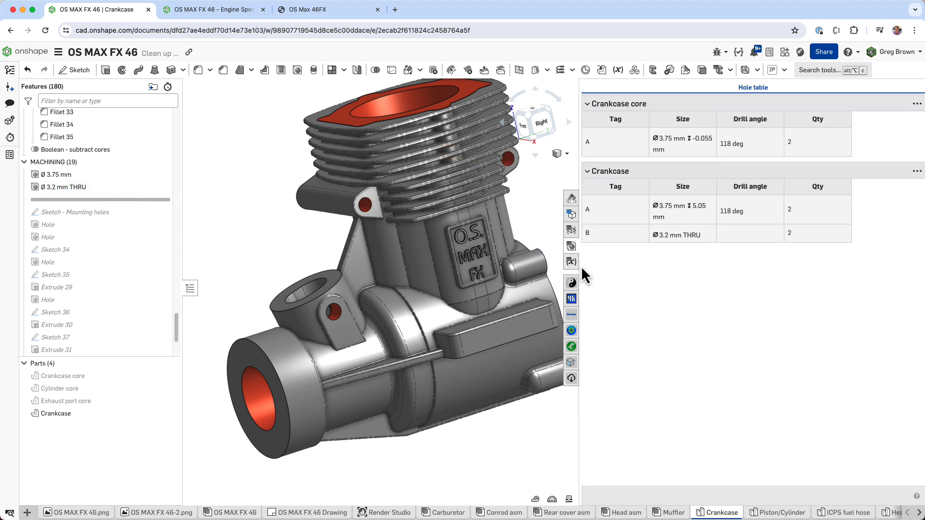
left_click_drag(581, 266, 649, 266)
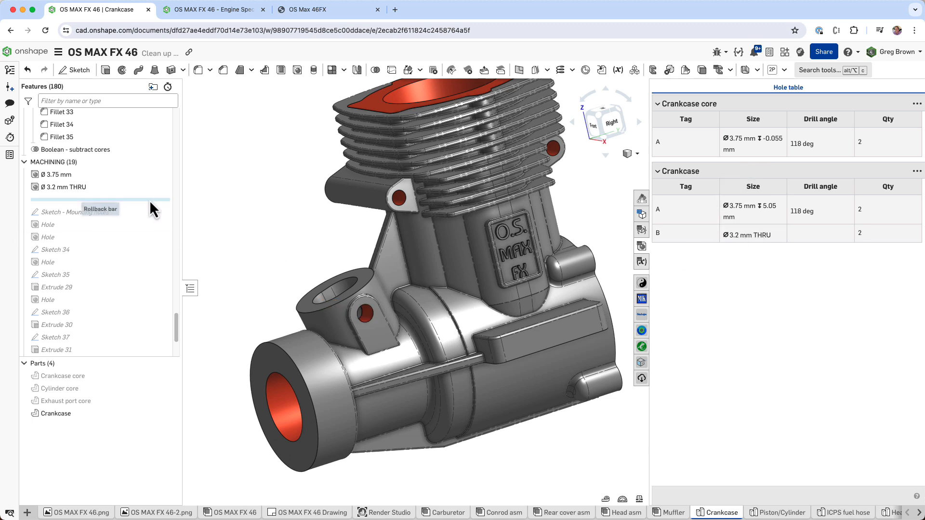
- Roll the model forward past the two holes following Sketch - Mounting holes and examine the mounting holes and M3x0.50 rear holes
left_click_drag(150, 200, 149, 237)
right_click_drag(270, 212, 261, 260)
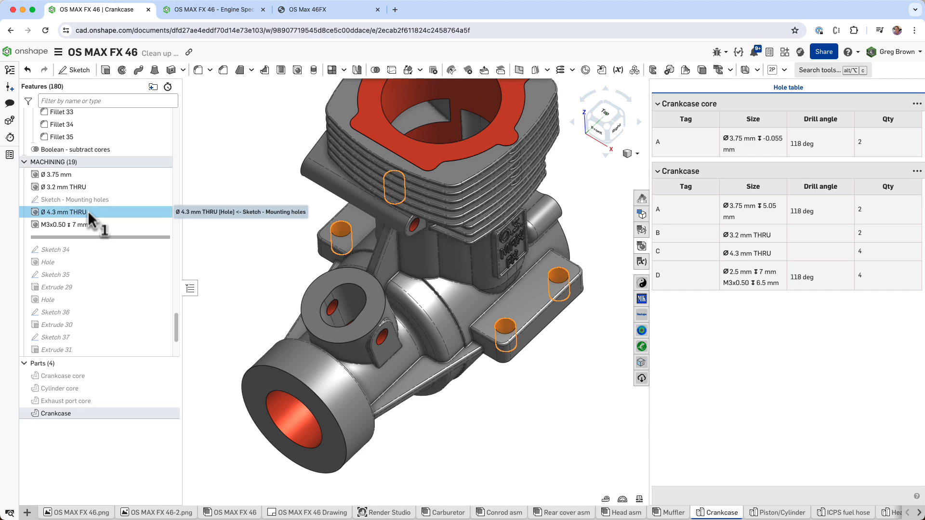
left_click(117, 225)
right_click_drag(313, 231, 210, 217)
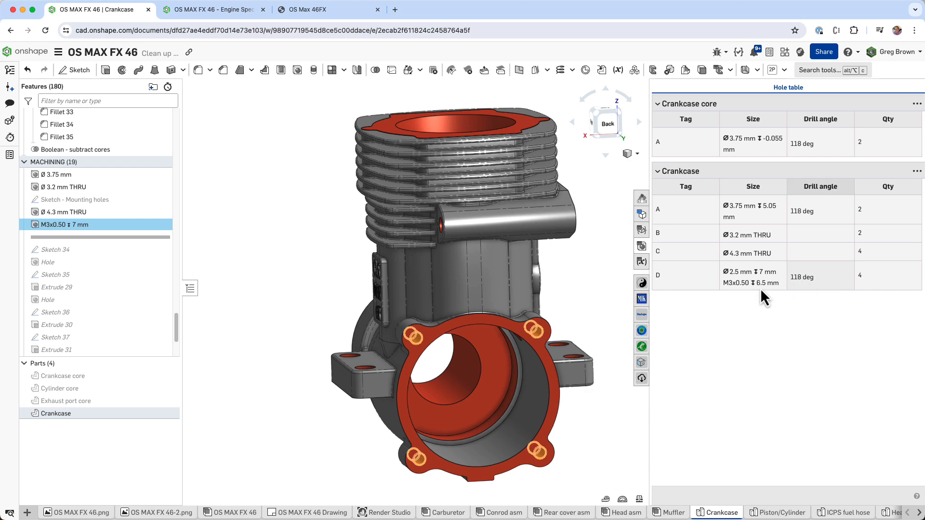
key("shift+7")
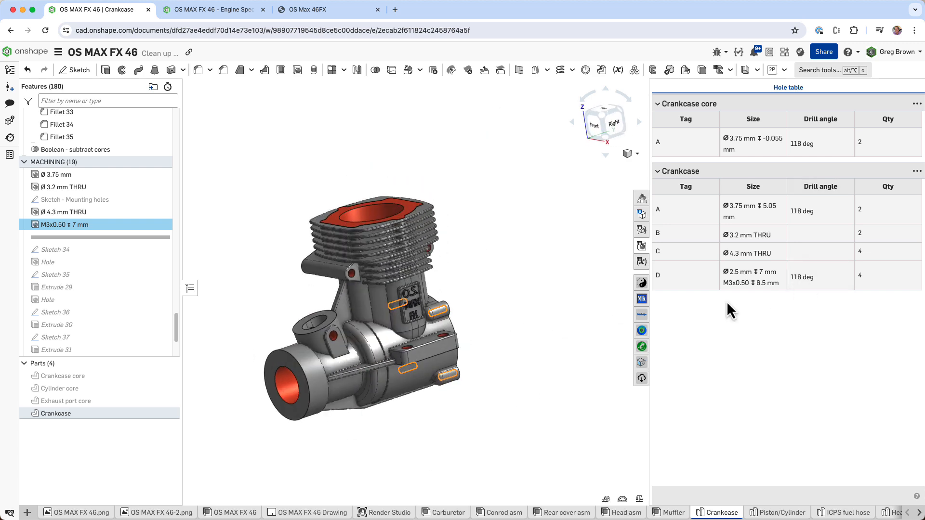
left_click(221, 271)
- Roll the model forward to Extrude 29 and examine the tapped holes and recess at the top of the cylinder
scroll(115, 232, "down", 2)
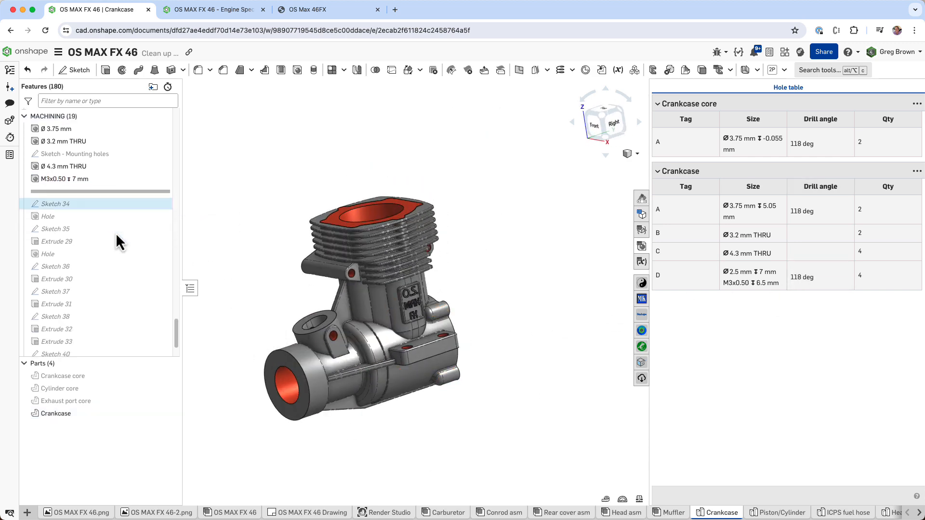
left_click_drag(118, 188, 116, 248)
right_click_drag(270, 226, 331, 250)
scroll(358, 169, "up", 3)
scroll(356, 198, "up", 3)
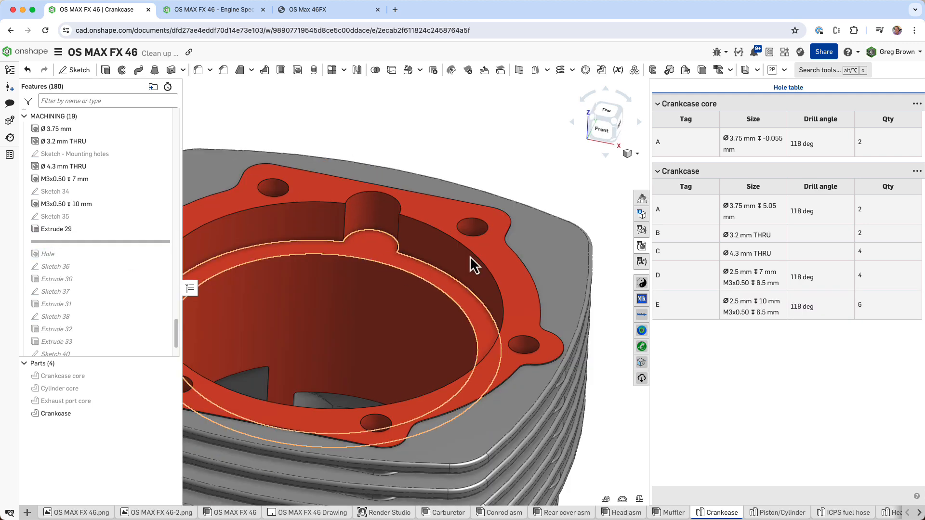
key("f")
mouse_move(100, 241)
left_mouse_down()
mouse_move(97, 226)
mouse_move(94, 245)
left_mouse_up()
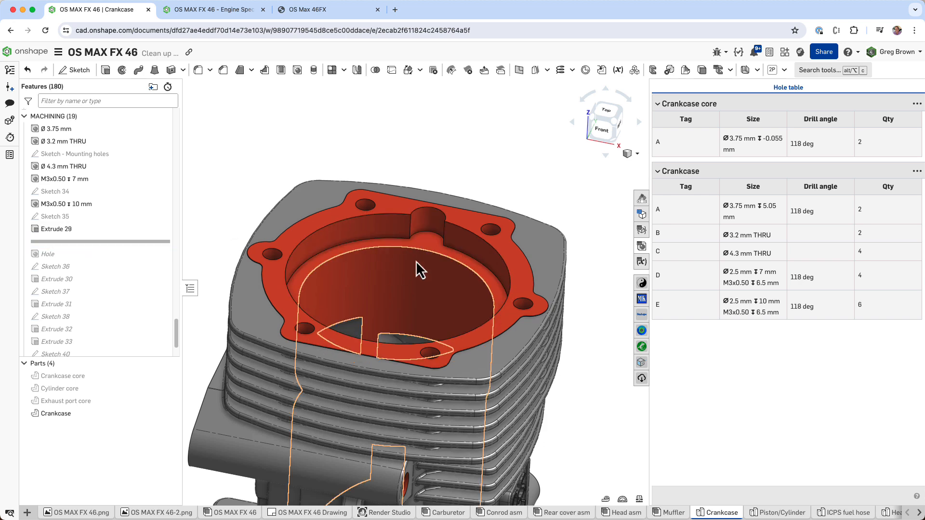
right_click_drag(470, 150, 446, 146)
scroll(372, 160, "down", 2)
scroll(341, 169, "down", 2)
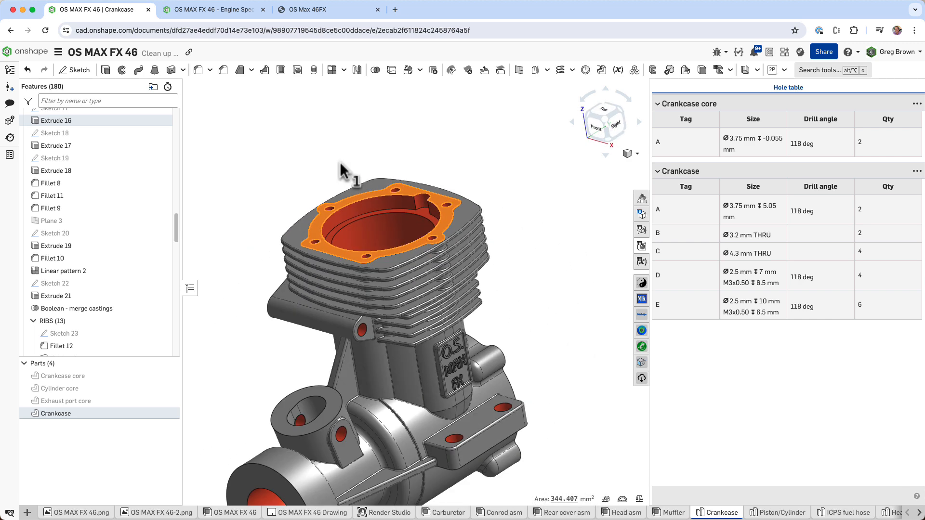
- Roll the model forward to Revolve 1, clear the face selection and examine the fully machined crankcase from front to rear
scroll(90, 260, "down", 4)
scroll(90, 261, "down", 10)
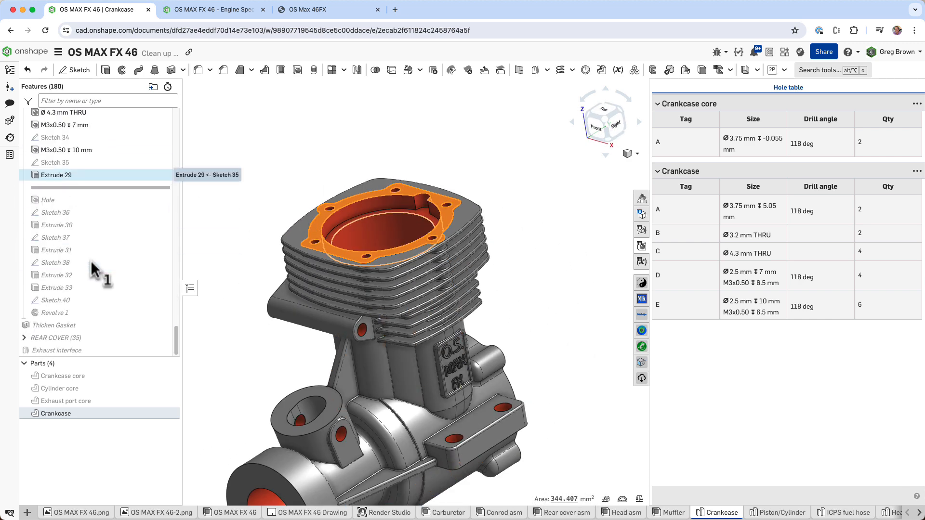
right_click(95, 312)
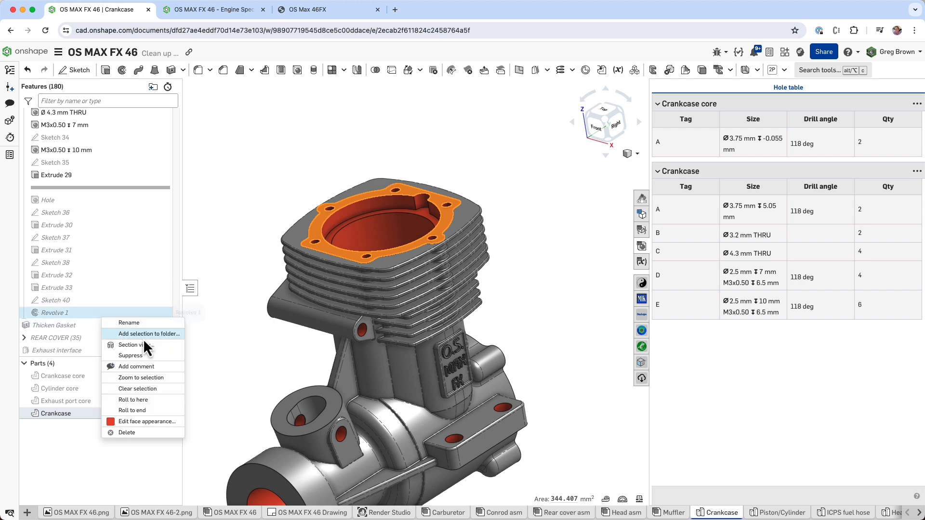
left_click(164, 411)
key("f")
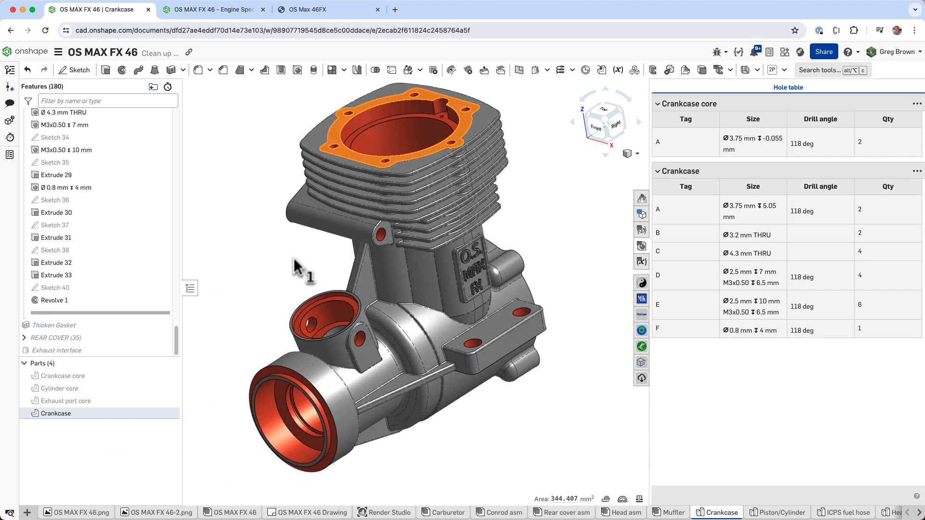
left_click(294, 259)
right_click_drag(294, 259, 331, 295)
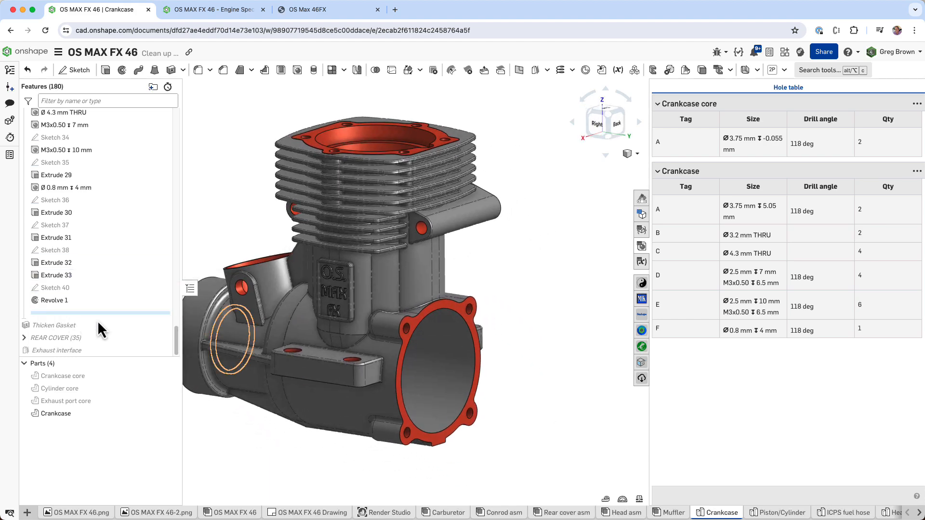
- Roll the model forward to Thicken Gasket, show the Cover plate gasket and examine it on the rear crankcase face
right_click(93, 330)
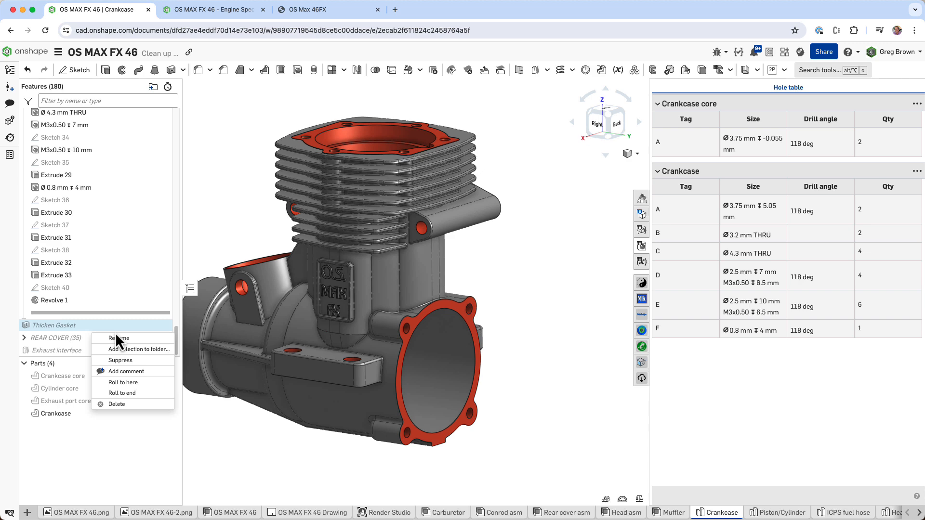
left_click(149, 383)
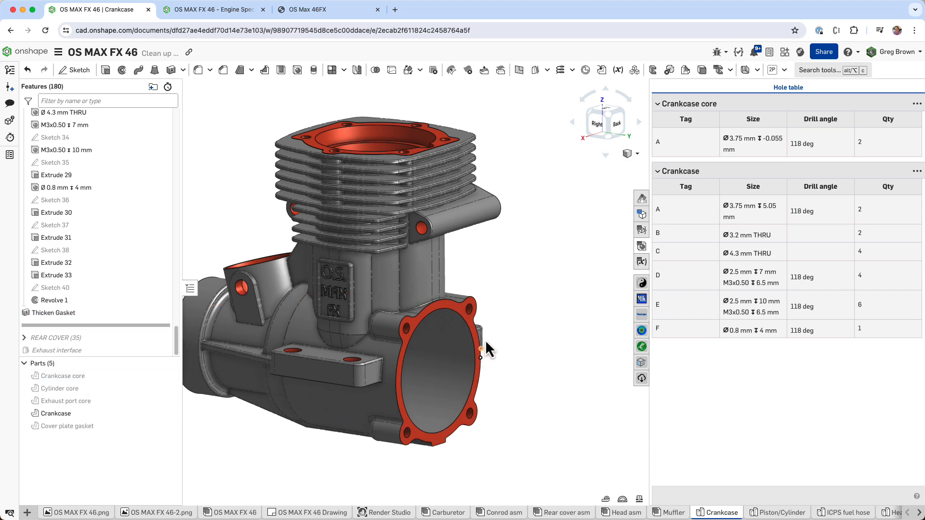
scroll(473, 318, "up", 1)
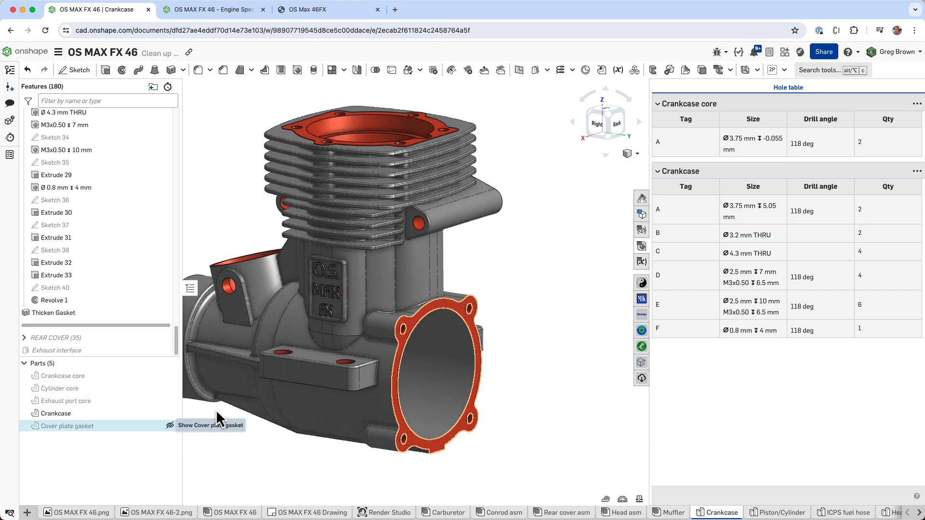
scroll(417, 326, "up", 6)
right_click_drag(409, 325, 410, 322)
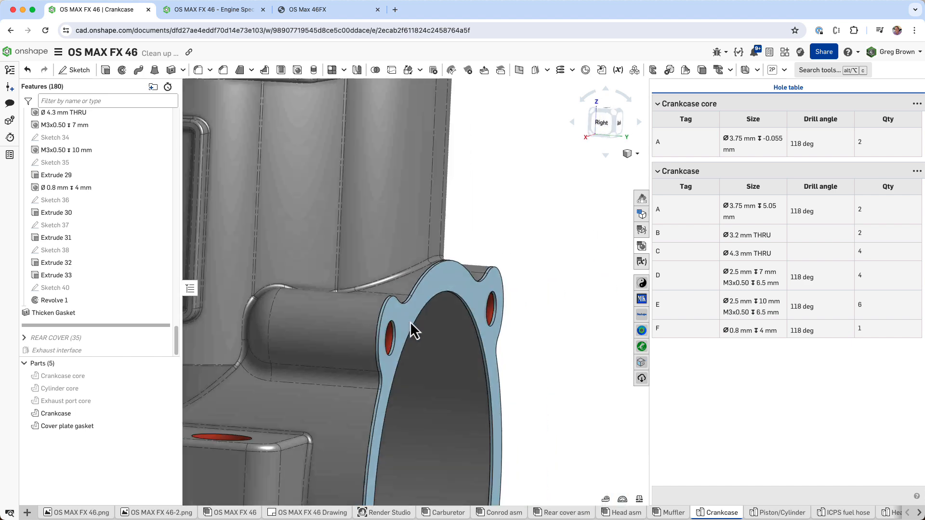
- Examine the gasketed crankcase as a whole and roll the model forward past REAR COVER to Exhaust interface
scroll(448, 313, "down", 8)
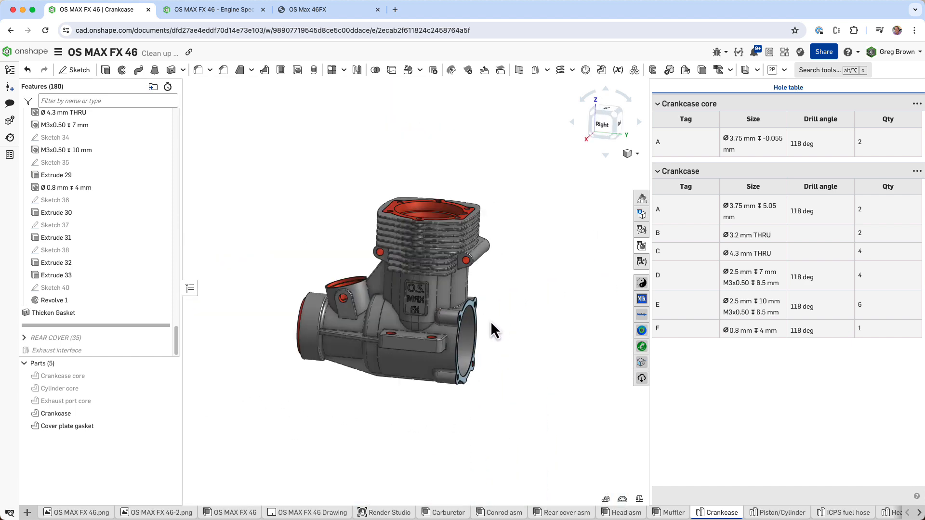
mouse_move(491, 321)
right_mouse_down()
mouse_move(507, 345)
mouse_move(485, 331)
right_mouse_up()
scroll(481, 334, "up", 5)
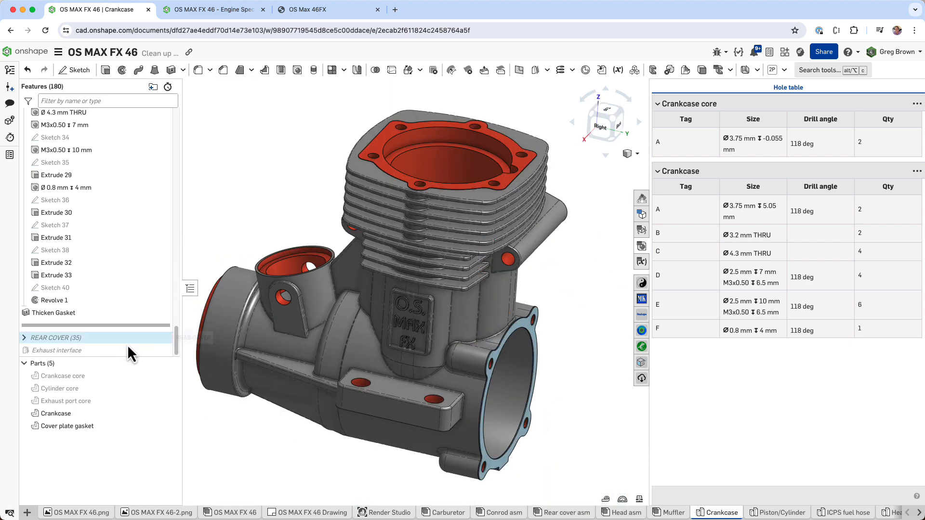
right_click(103, 355)
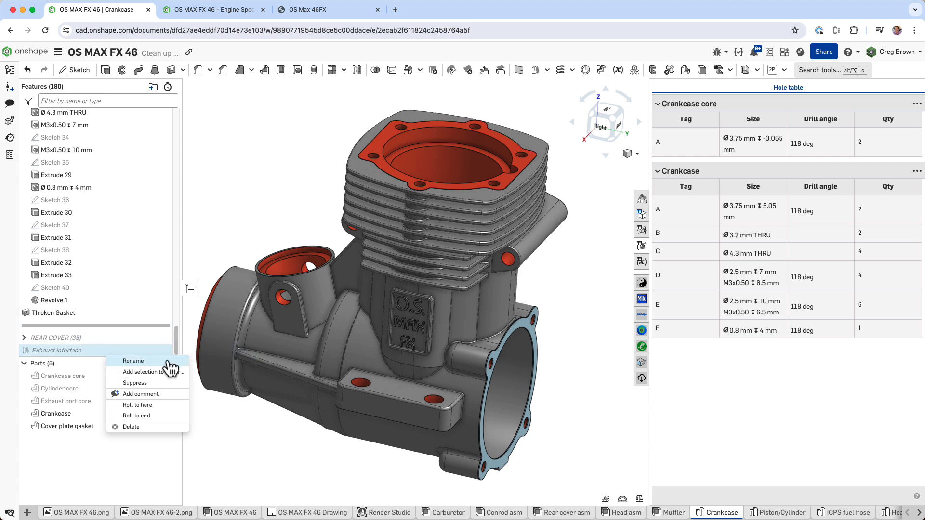
left_click(170, 407)
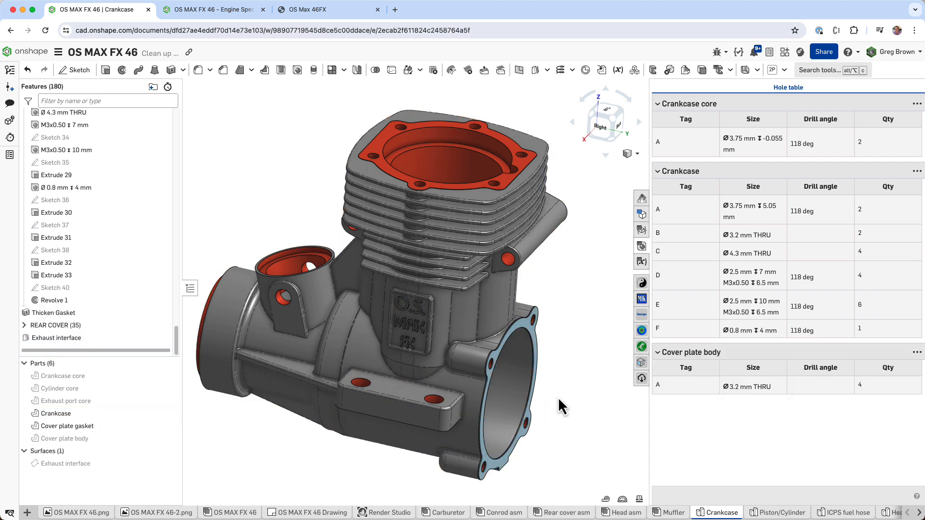
- Show the Cover plate body and examine how it fits the rear of the crankcase
middle_click_drag(558, 397, 538, 373)
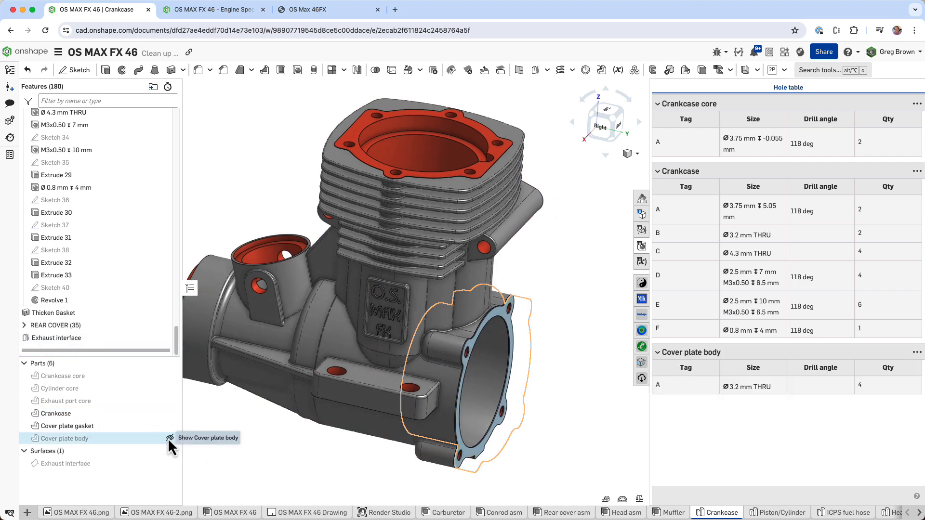
left_click(165, 438)
right_click_drag(247, 421, 417, 350)
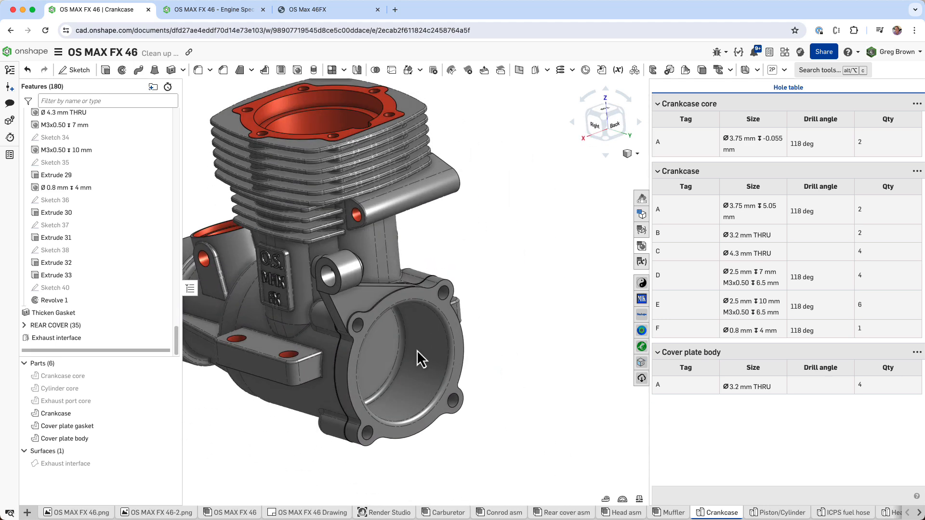
right_click_drag(417, 350, 412, 239)
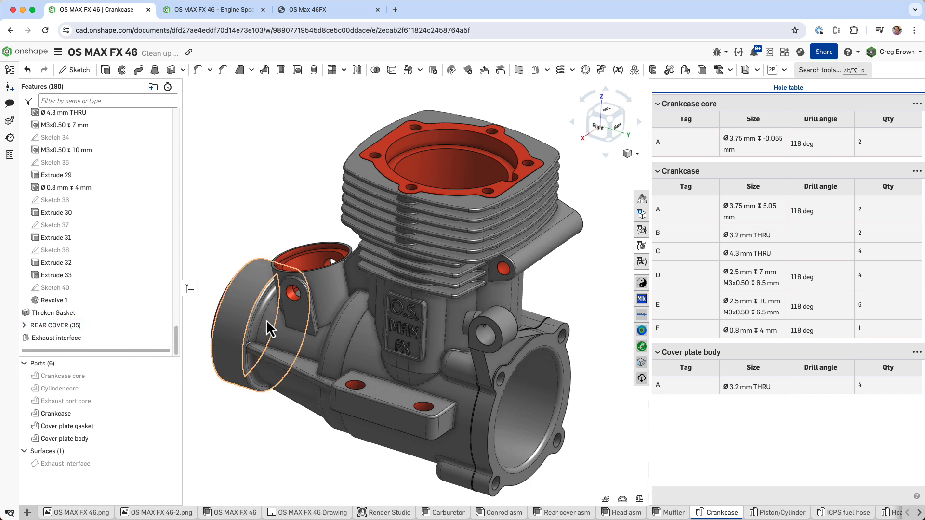
- Open the Exhaust interface feature, examine its 0 mm offset from the exhaust flange face and accept it
left_click(83, 338)
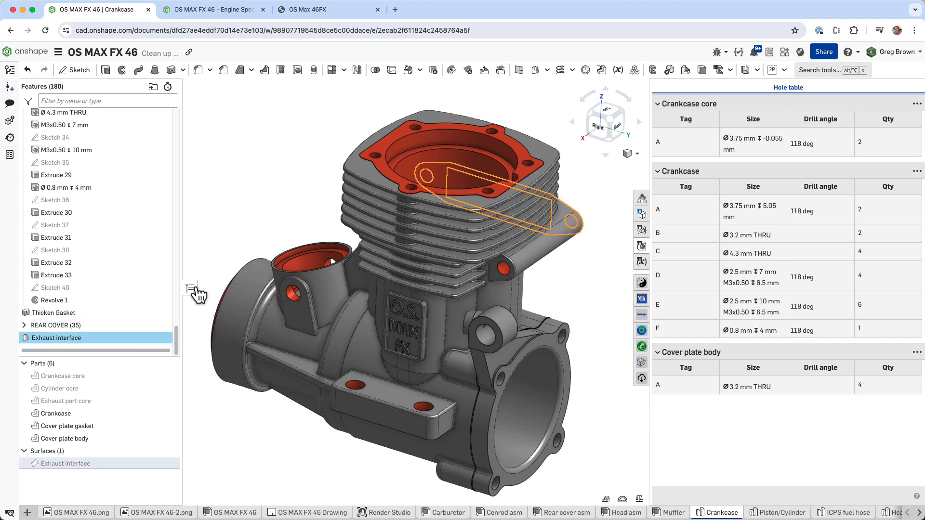
left_click(215, 261)
right_click(101, 341)
left_click(262, 270)
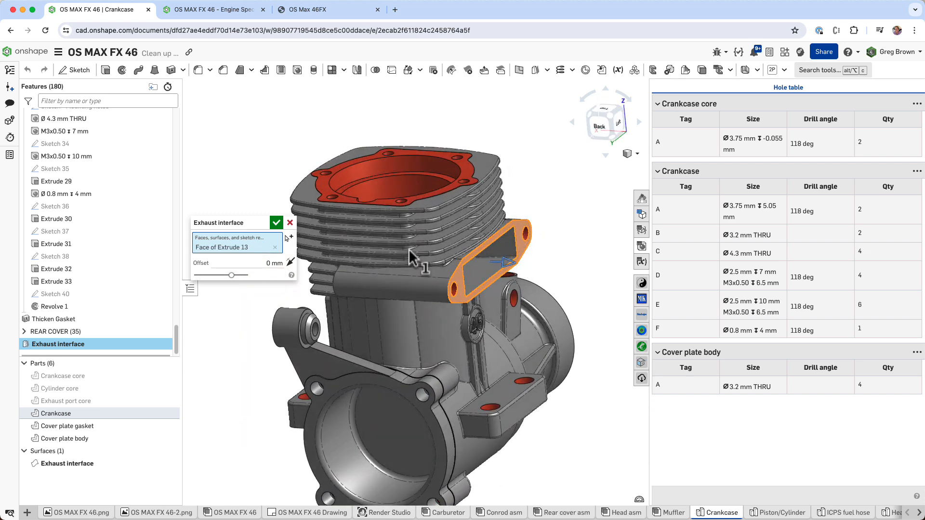
left_click(276, 223)
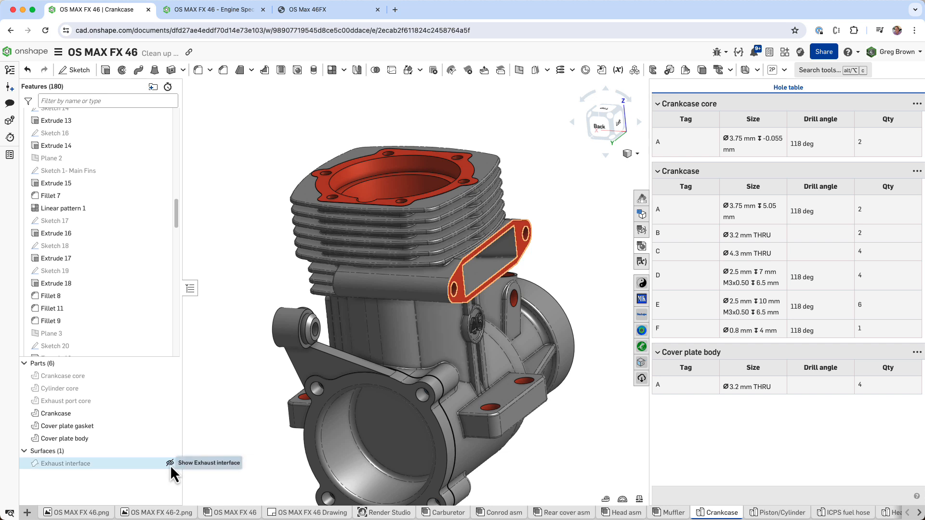
- Show the Exhaust interface surface and hide the Cover plate body, Cover plate gasket and Crankcase to isolate it
left_click(169, 463)
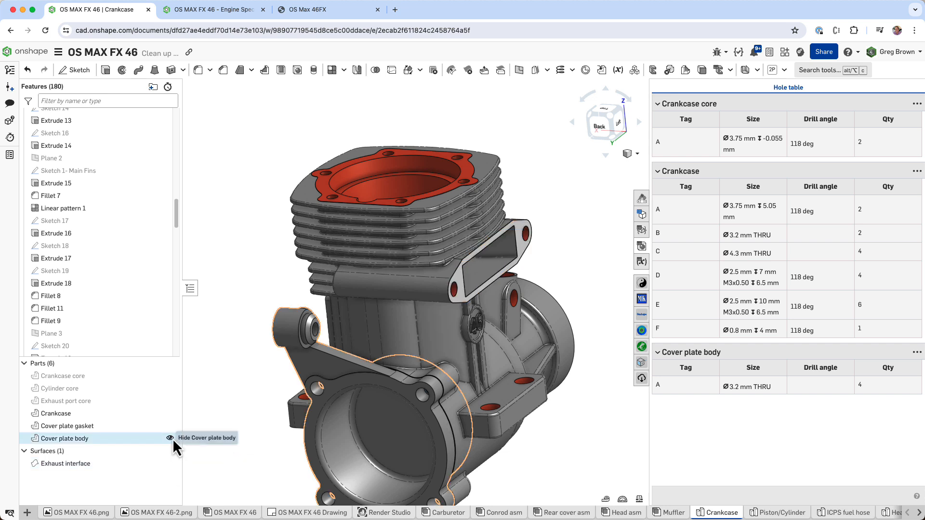
left_click(170, 439)
left_click(169, 426)
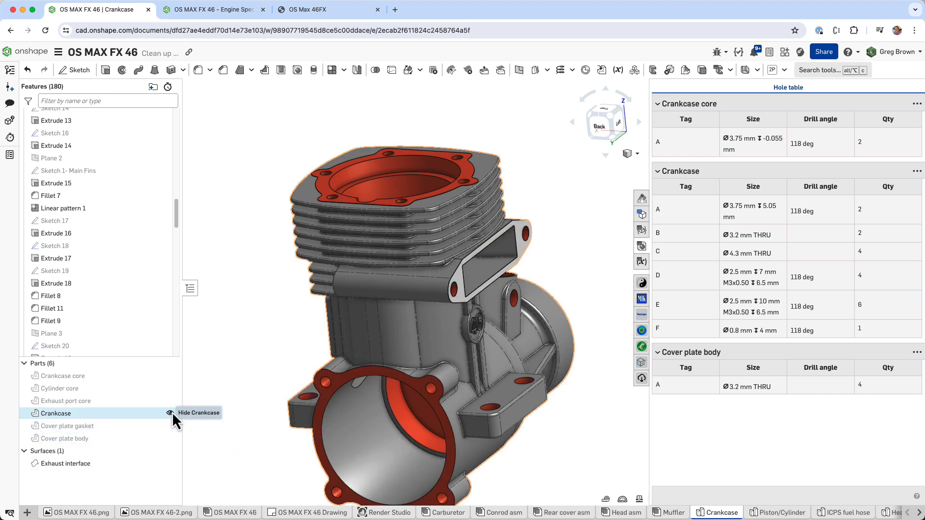
left_click(170, 413)
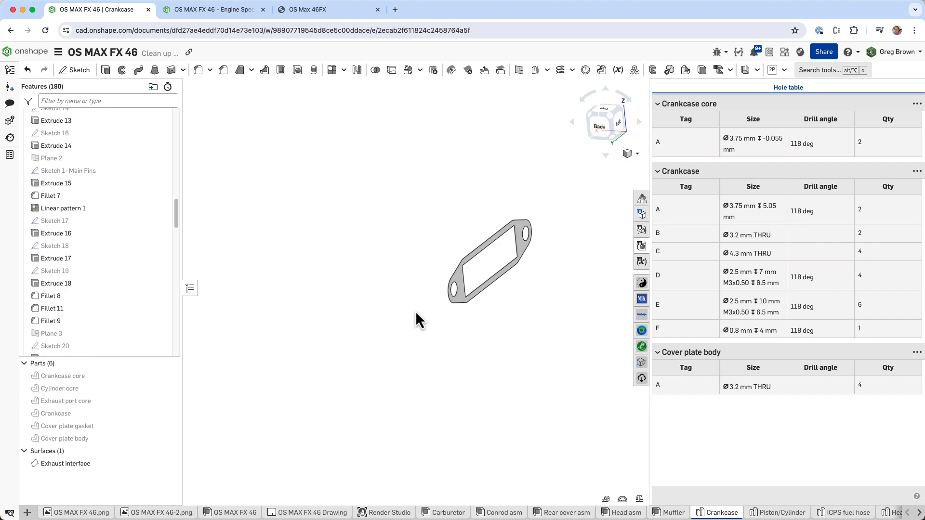
- Show the Cover plate body, Cover plate gasket and Crankcase again and examine the combined model
left_click(169, 437)
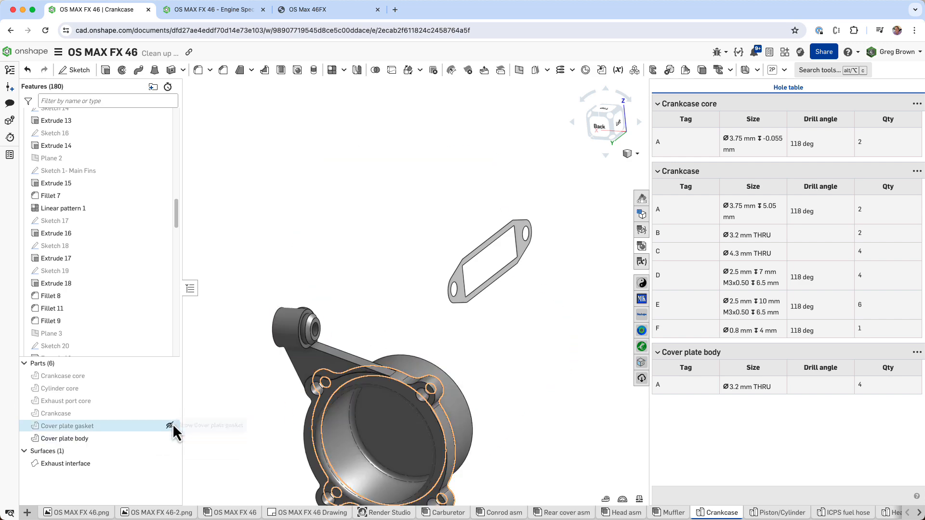
left_click(170, 426)
left_click(170, 413)
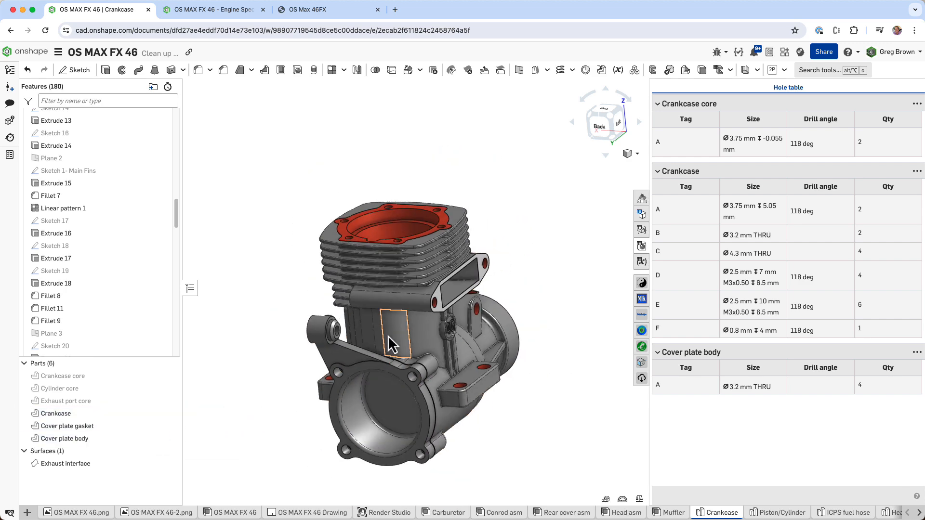
right_click_drag(388, 335, 486, 334)
scroll(412, 513, "down", 5)
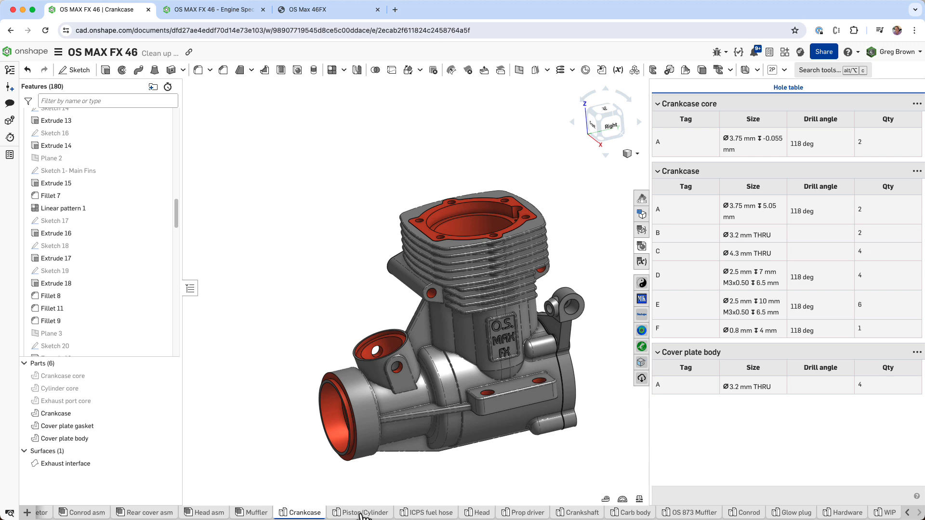
- Open the Piston/Cylinder part studio, examine the liner and piston in their assembly context, and display the variable table
mouse_move(361, 514)
left_click(348, 513)
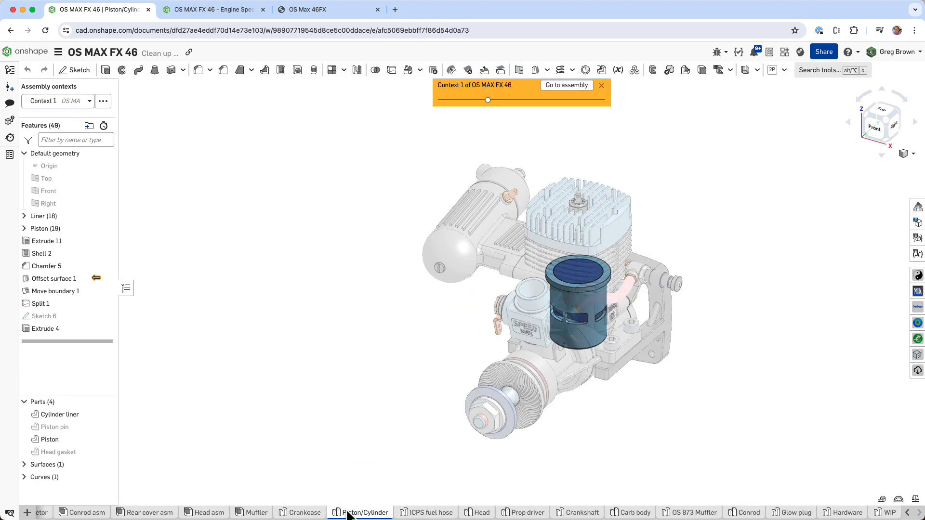
right_click_drag(549, 391, 458, 422)
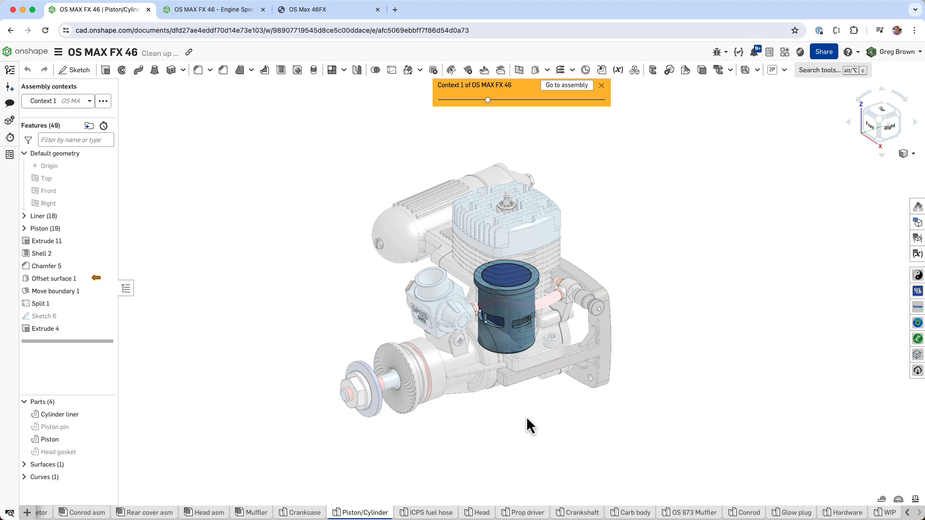
mouse_move(540, 406)
right_mouse_down()
mouse_move(528, 392)
mouse_move(525, 402)
right_mouse_up()
left_click(918, 254)
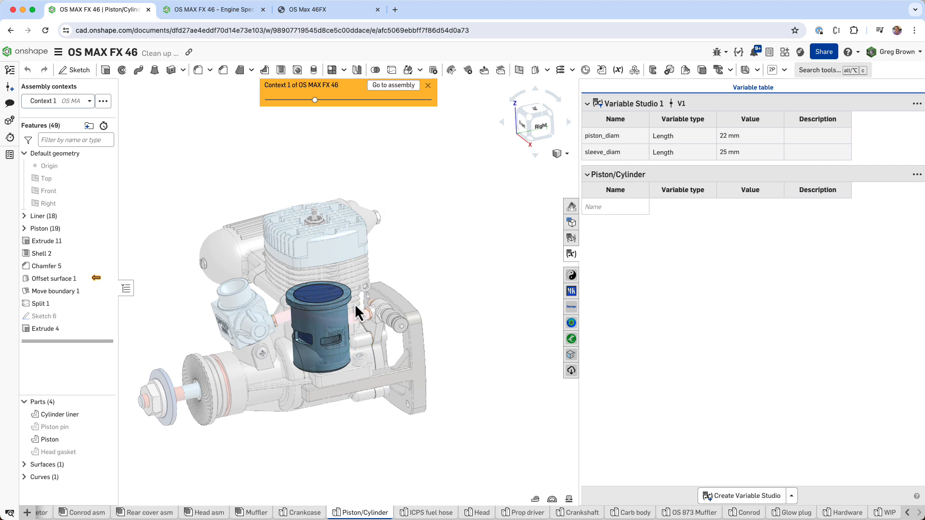
right_click_drag(396, 302, 469, 284)
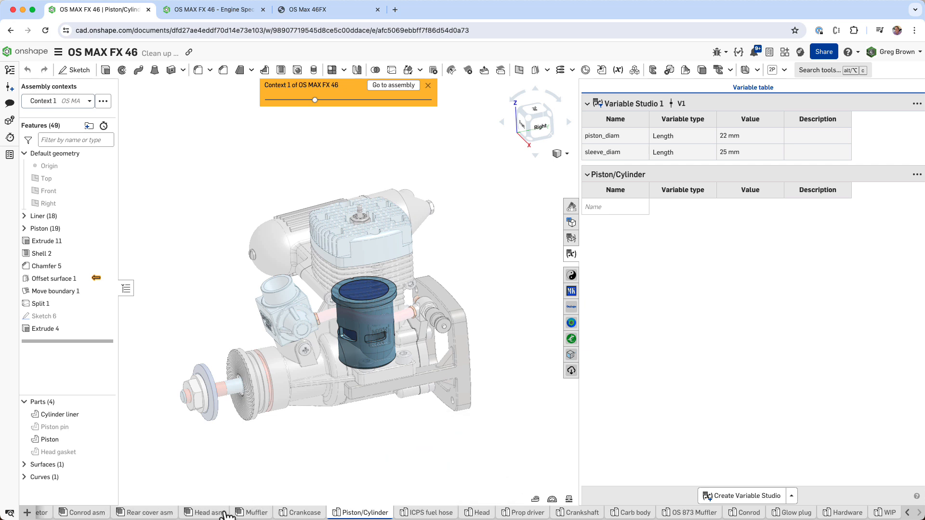
- Open the Rear cover asm assembly and examine it from the rear
left_click(145, 513)
right_click_drag(516, 351, 421, 261)
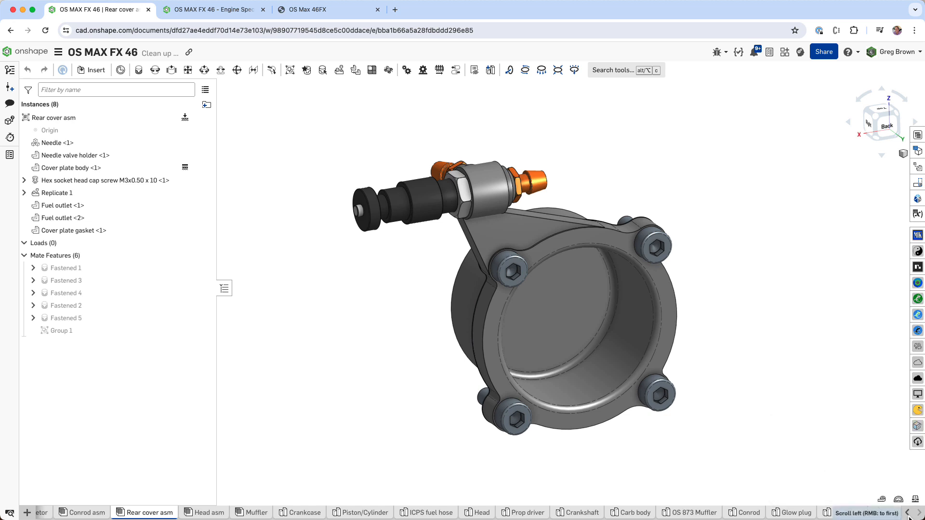
- Open the Conrod asm assembly and measure the distance between the small end and big end bushing bores
left_click(85, 513)
right_click_drag(431, 270, 416, 300)
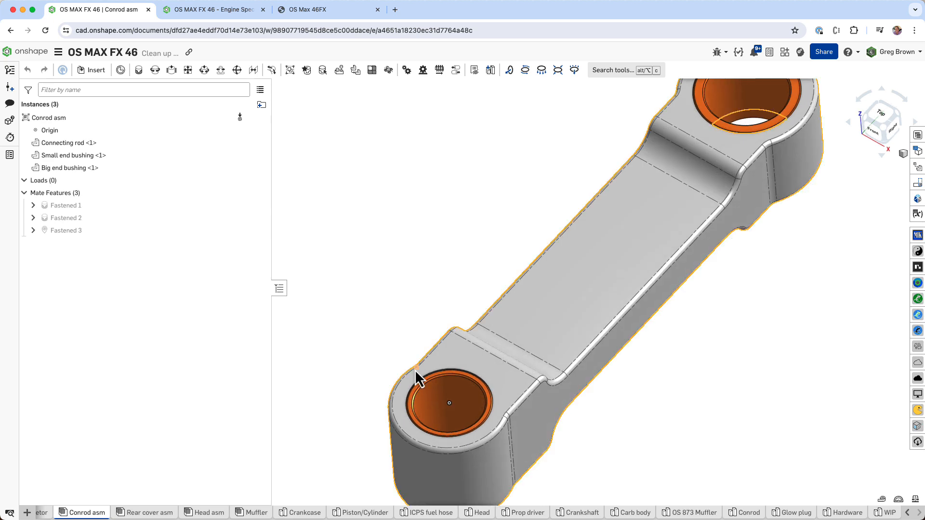
scroll(415, 370, "down", 3)
left_click(449, 390)
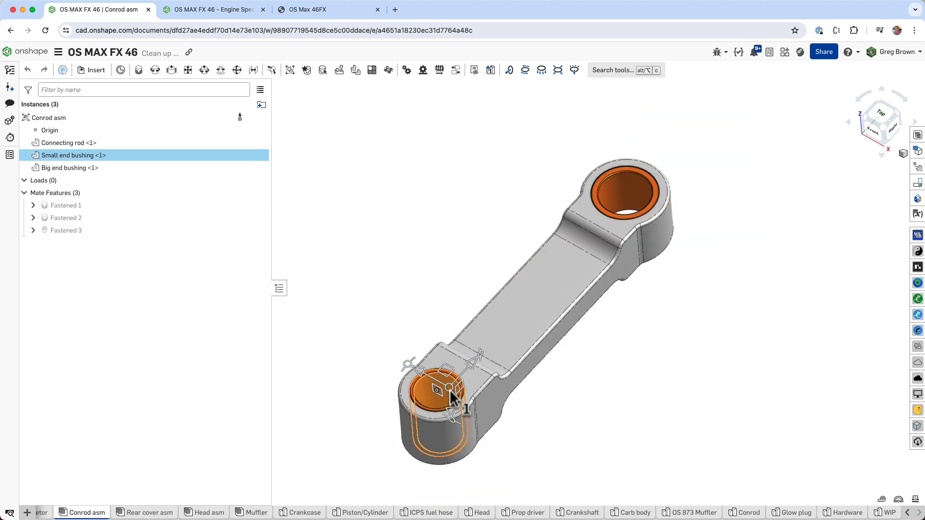
left_click(643, 199)
right_click_drag(688, 299, 666, 293)
left_click(615, 208)
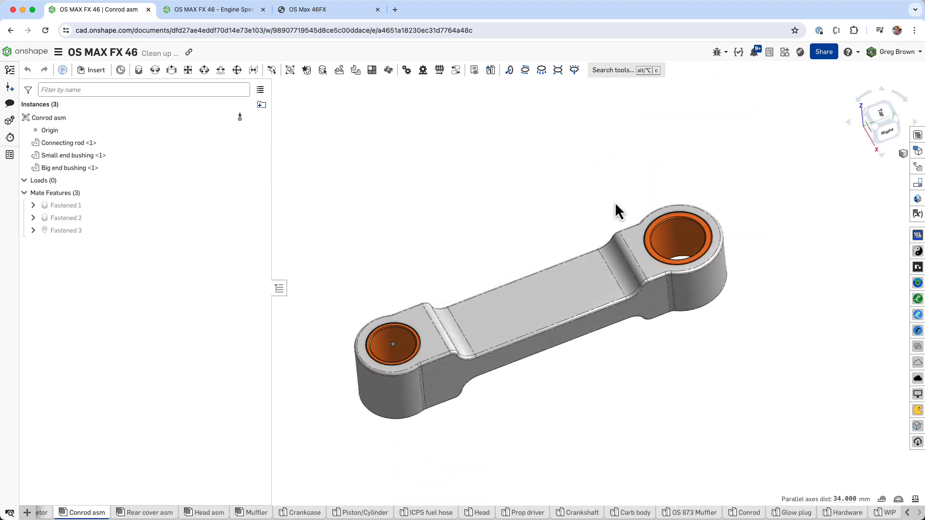
- Measure the big end bushing's bore, recheck its spacing to the small end bushing, and clear the selection
left_click(681, 244)
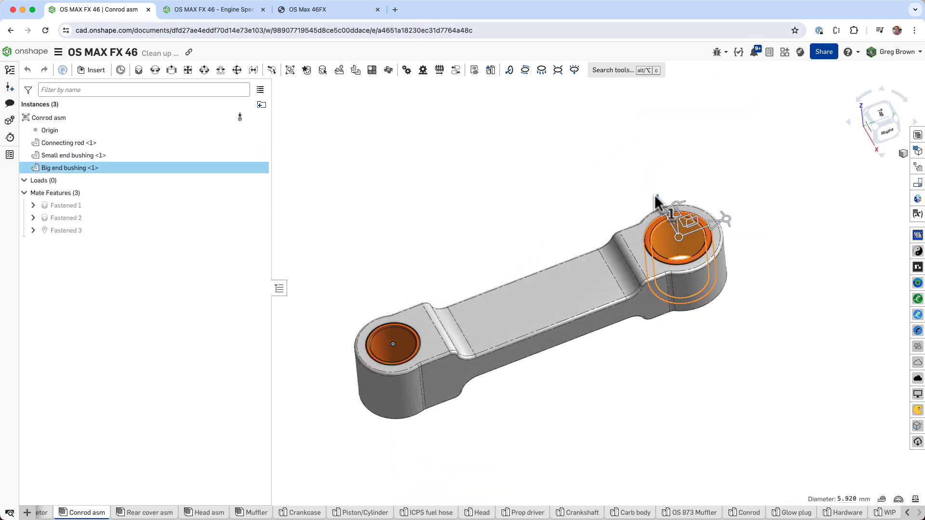
left_click(398, 342)
left_click(496, 326)
mouse_move(574, 378)
right_mouse_down()
mouse_move(563, 326)
mouse_move(584, 363)
mouse_move(561, 326)
mouse_move(583, 343)
mouse_move(589, 382)
right_mouse_up()
left_click(587, 398)
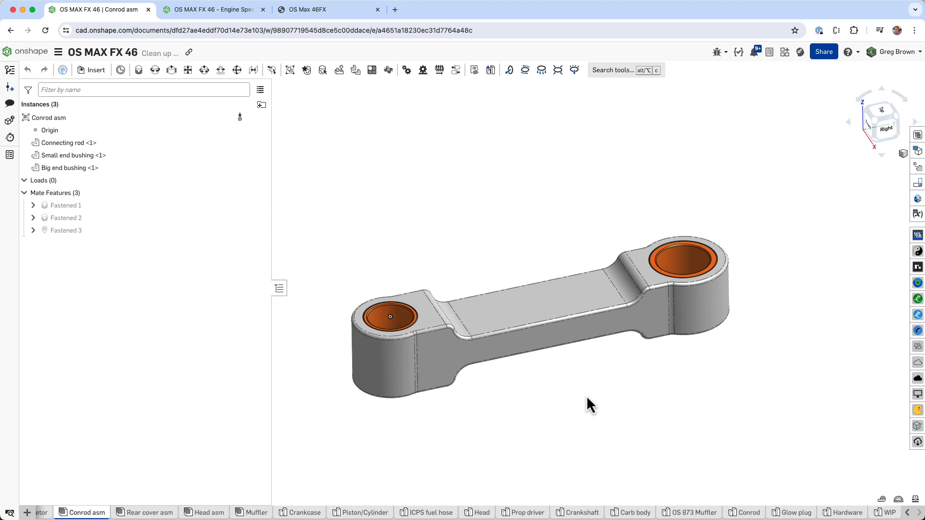
right_click_drag(605, 375, 604, 371)
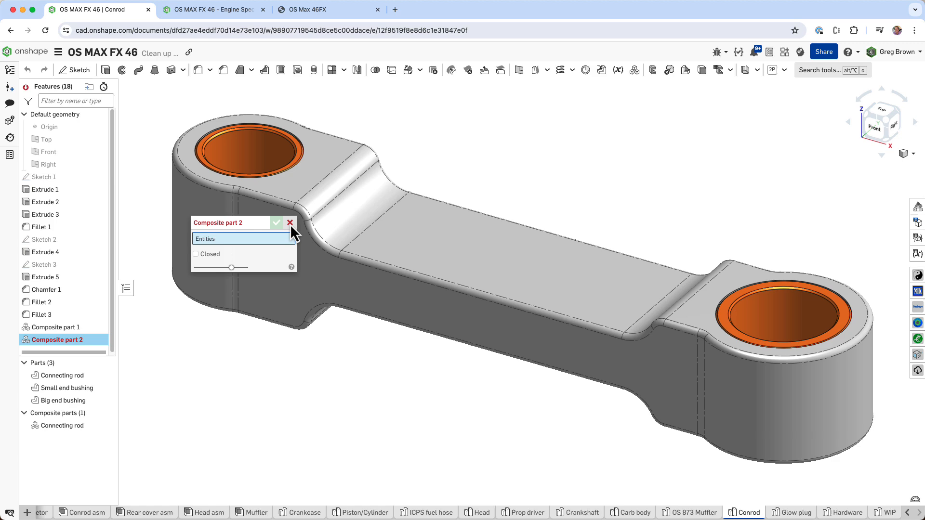
- Cancel the new empty composite part in the Conrod part studio and examine the existing Connecting rod composite part
left_click(291, 219)
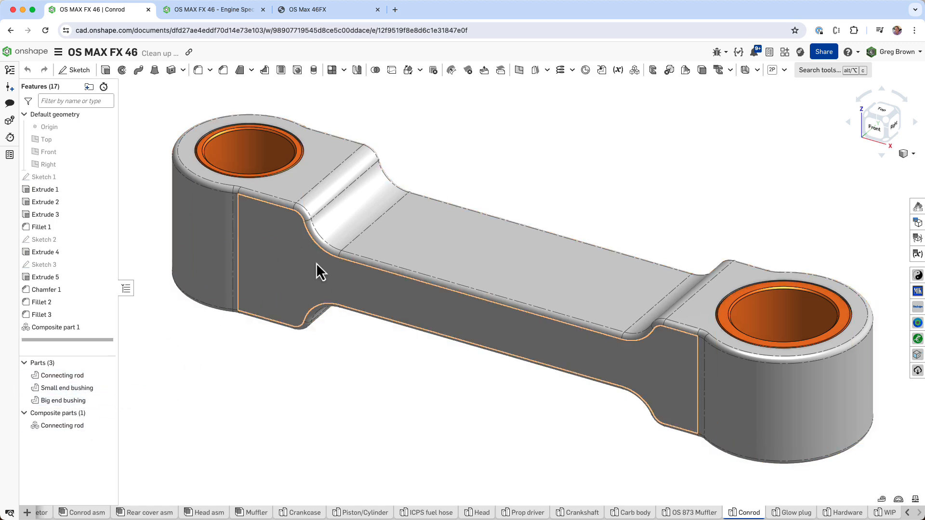
mouse_move(411, 328)
middle_mouse_down()
mouse_move(412, 310)
mouse_move(414, 319)
middle_mouse_up()
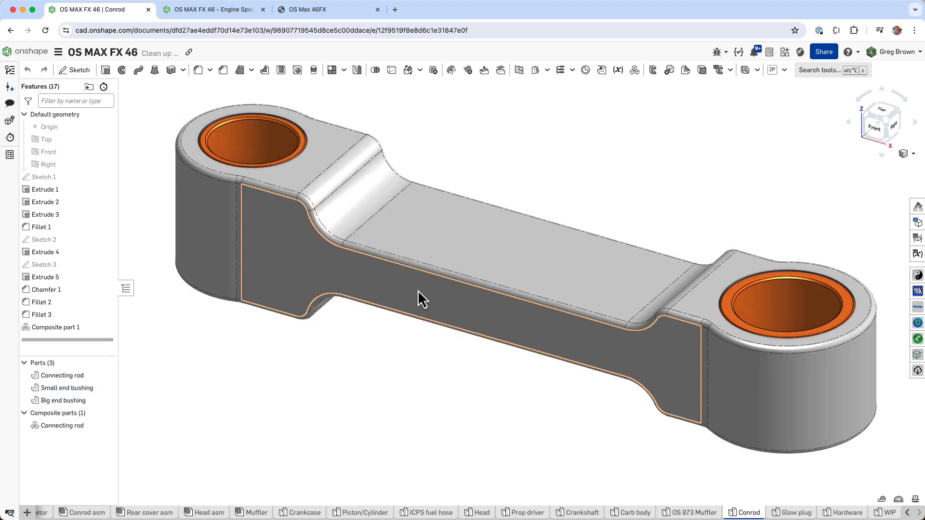
right_click_drag(417, 290, 420, 293)
right_click_drag(433, 238, 448, 236)
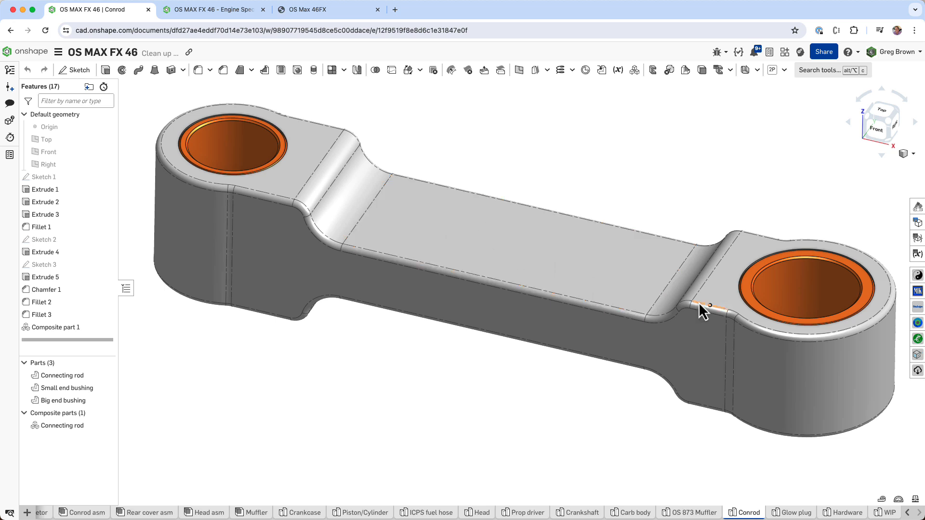
left_click(75, 426)
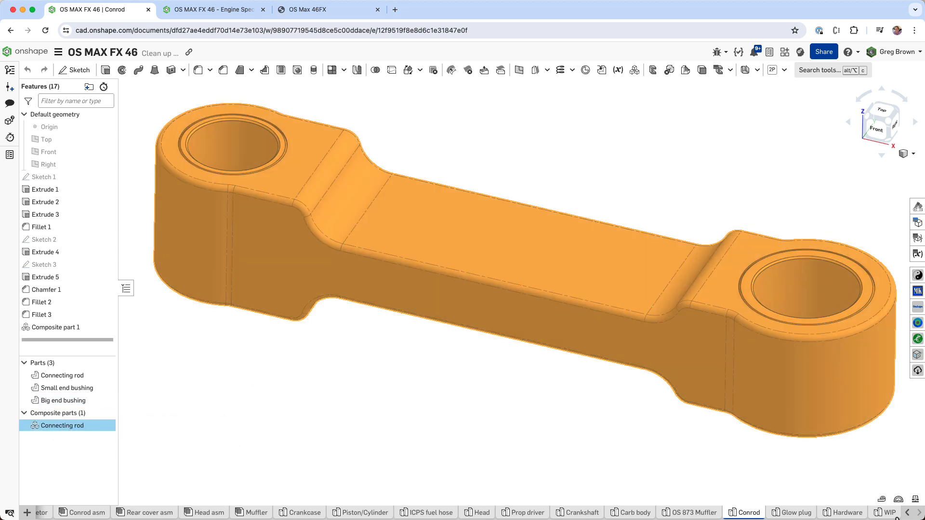
left_click(458, 438)
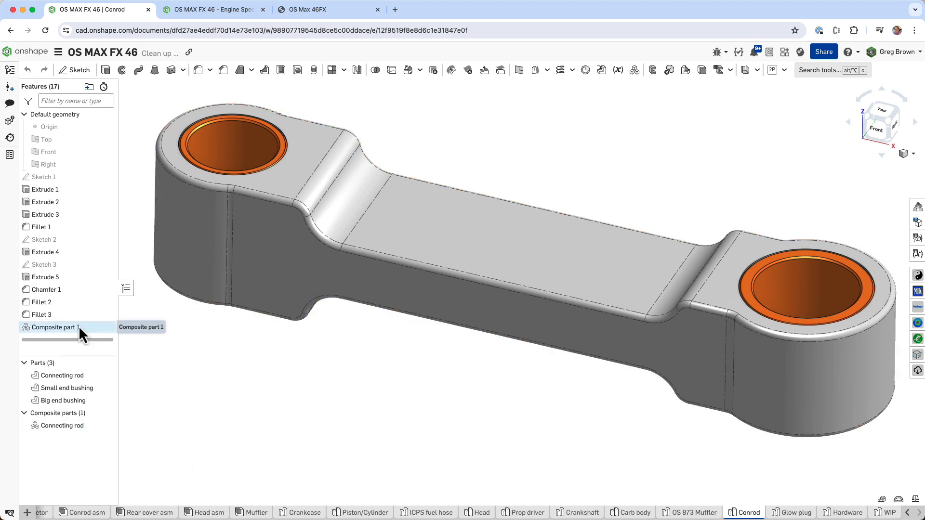
- Open the OS MAX FX 46 top-level assembly, widen its instance list and examine the complete engine
left_click(907, 514)
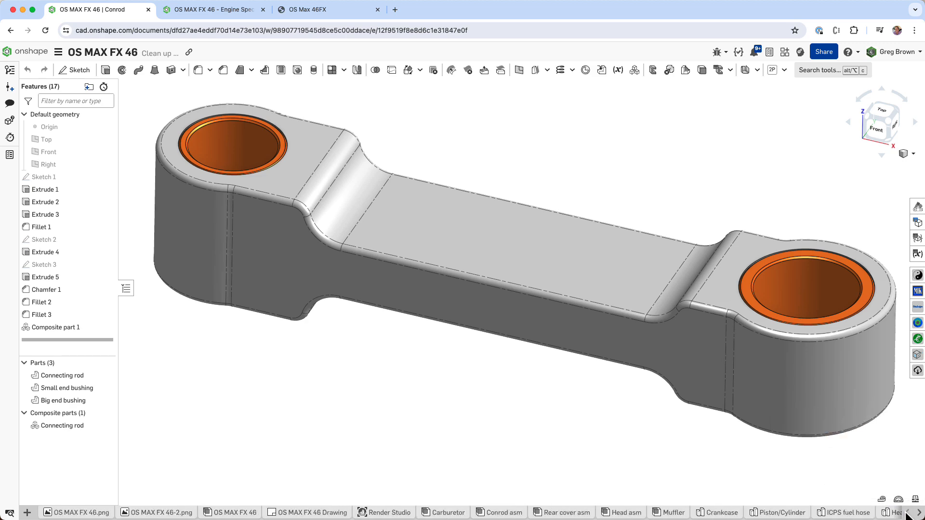
left_click(250, 513)
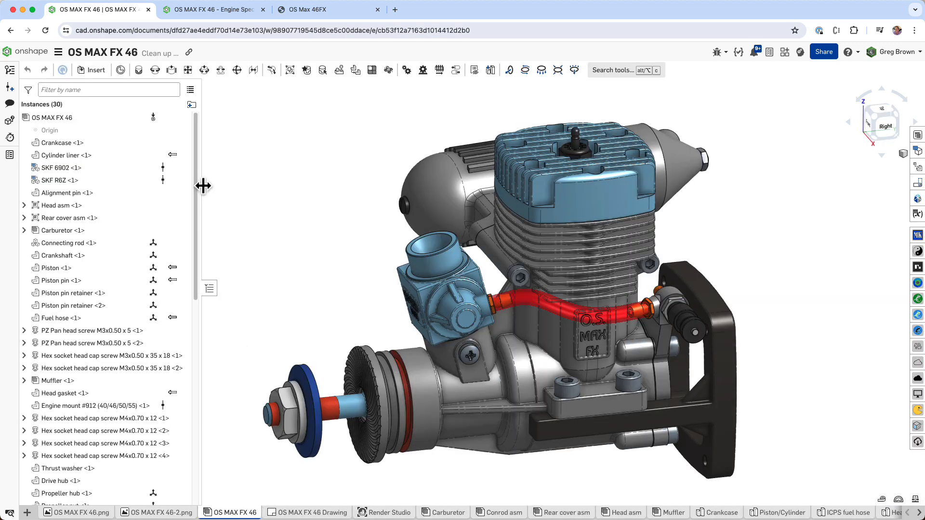
left_click_drag(215, 187, 246, 186)
right_click_drag(317, 231, 348, 241)
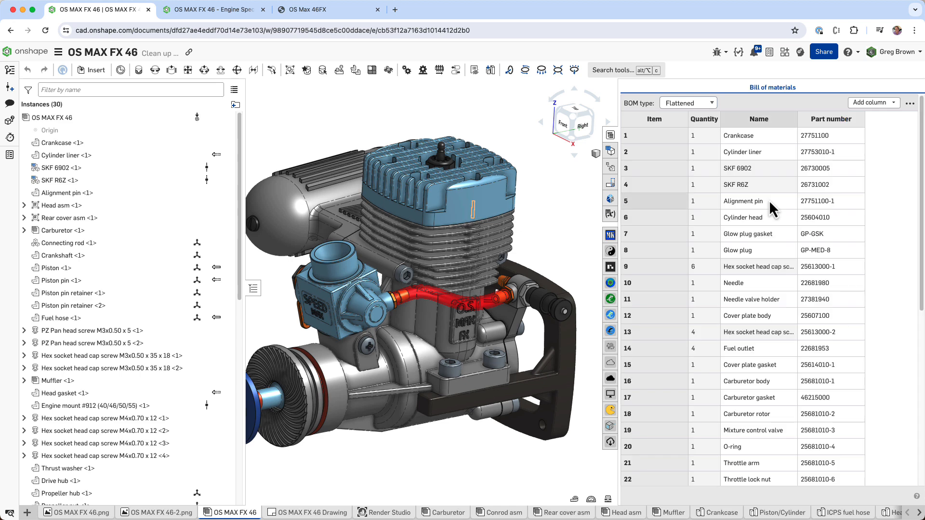
- Select the Connecting rod instance to locate it in the engine and the bill of materials, and clear the selection
left_click(131, 246)
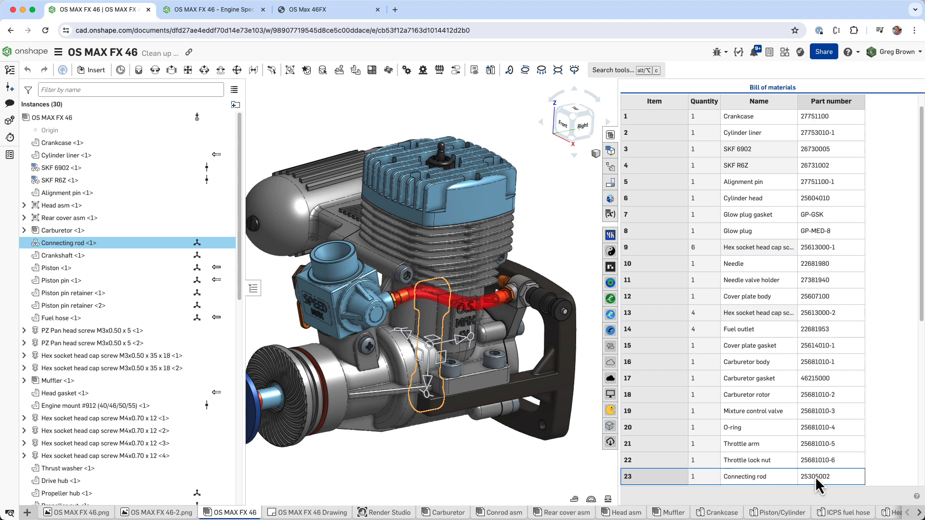
left_click(479, 470)
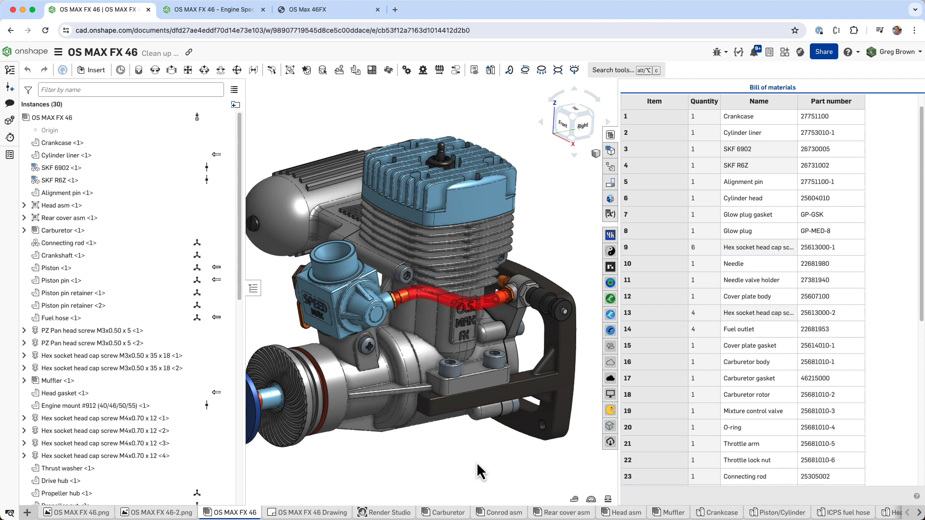
left_click(62, 230)
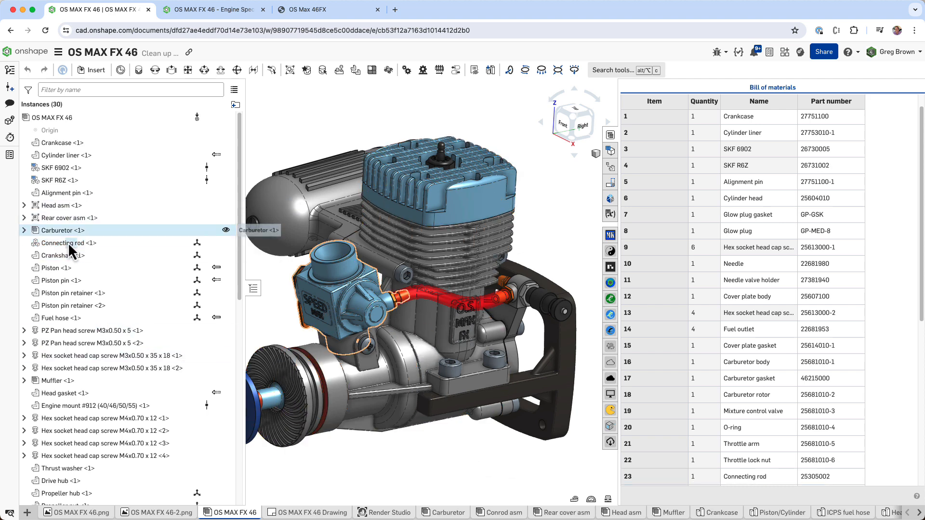
left_click(68, 247)
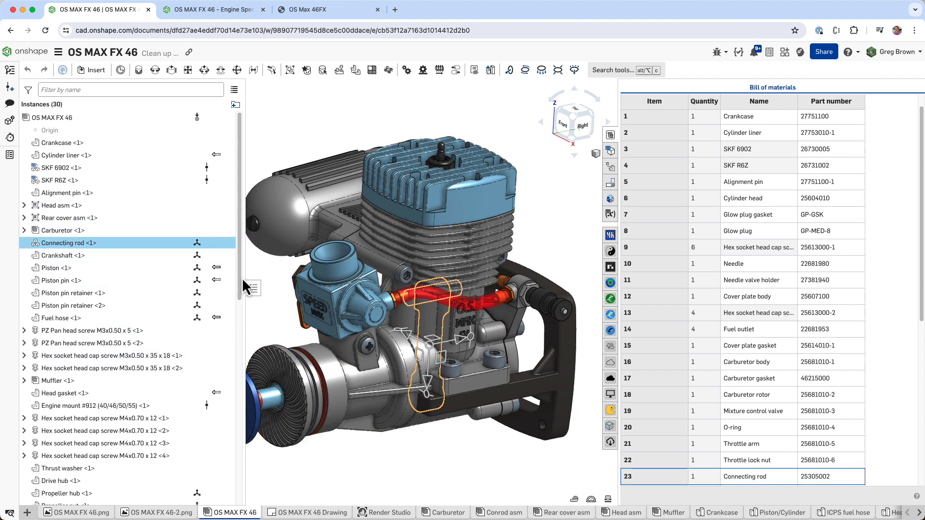
left_click(258, 270)
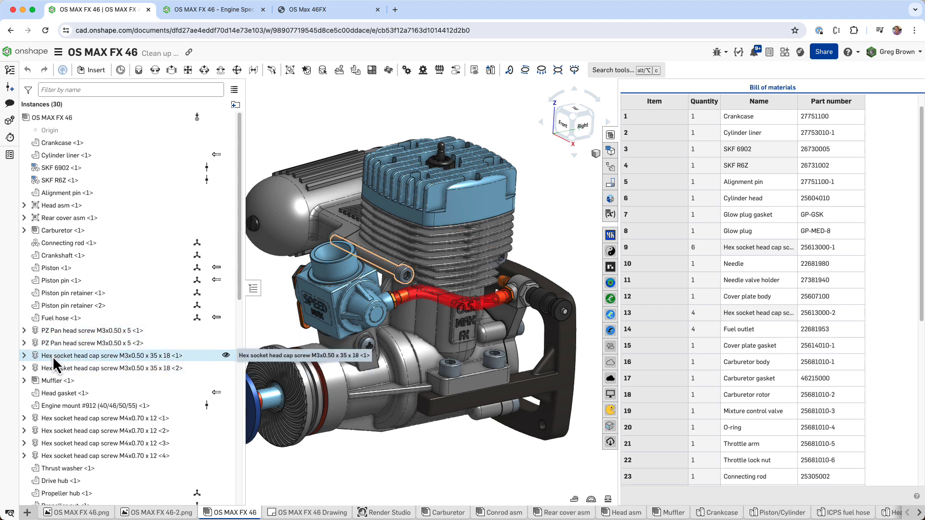
- Select both M3x0.50 x 35 x 18 cap screws and both PZ pan head screws to locate them, and clear the selection
left_click(53, 357)
left_click(58, 362, "shift")
left_click_drag(58, 362, 66, 352)
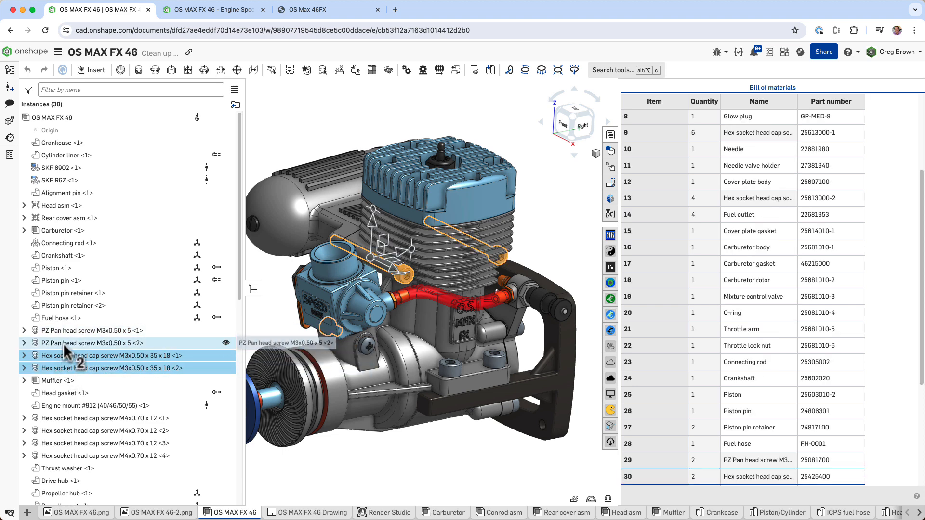
left_click(65, 343)
left_click(66, 332)
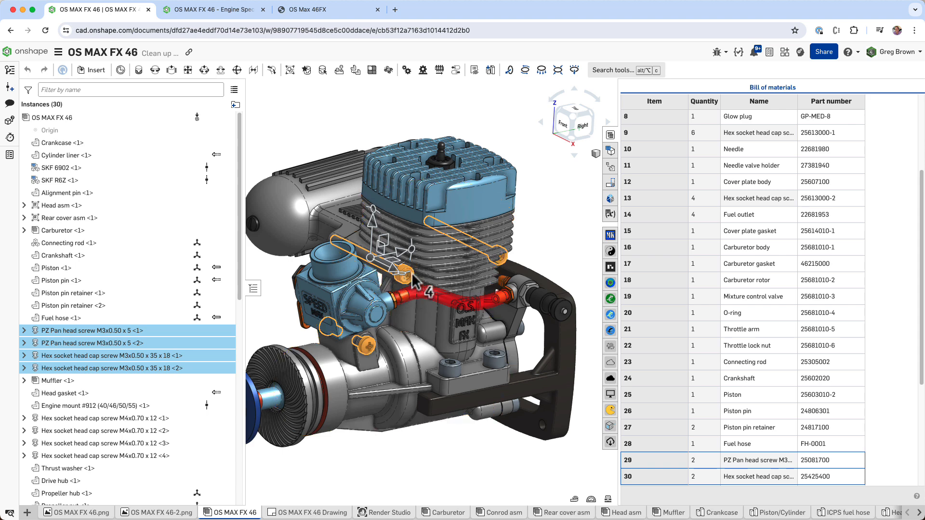
left_click(265, 299)
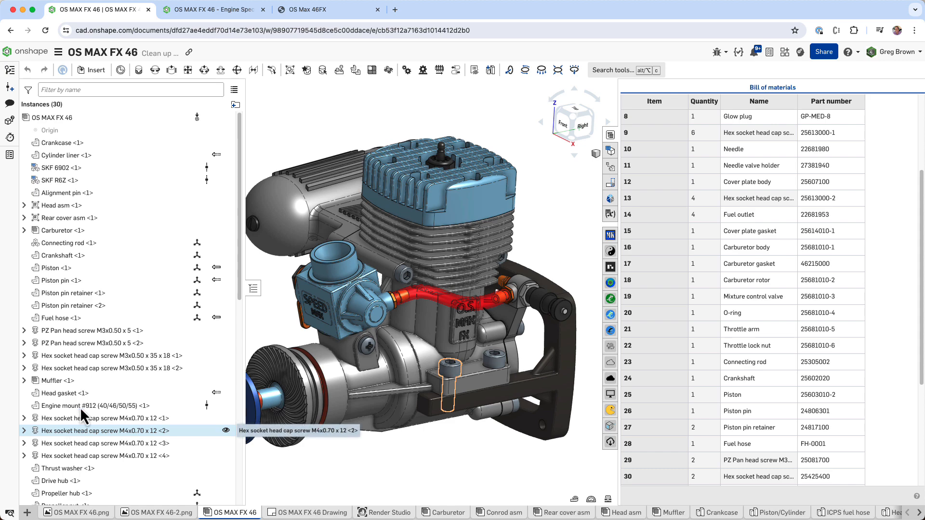
- Expand the Carburetor subassembly to review its parts and isolate it within the engine
left_click(111, 233)
middle_click_drag(286, 322, 333, 313)
right_click_drag(331, 306, 293, 324)
left_click(294, 324)
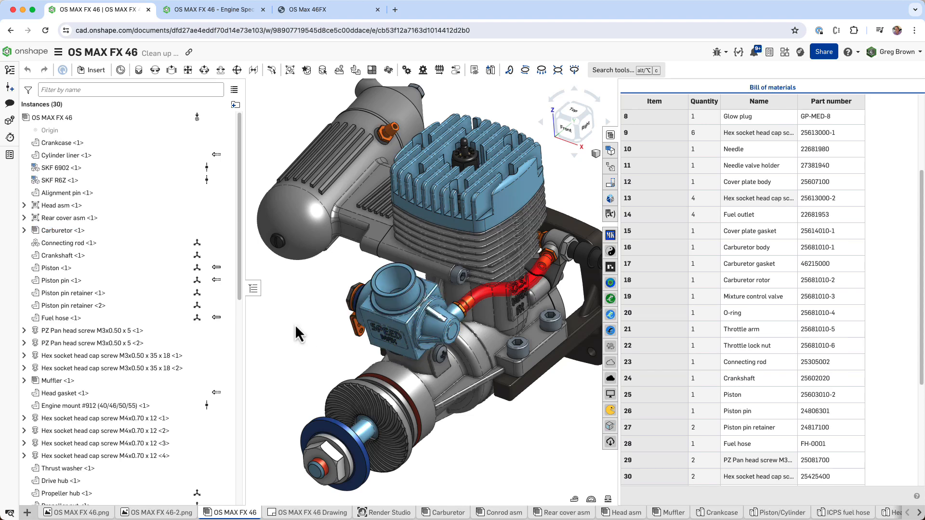
left_click(24, 230)
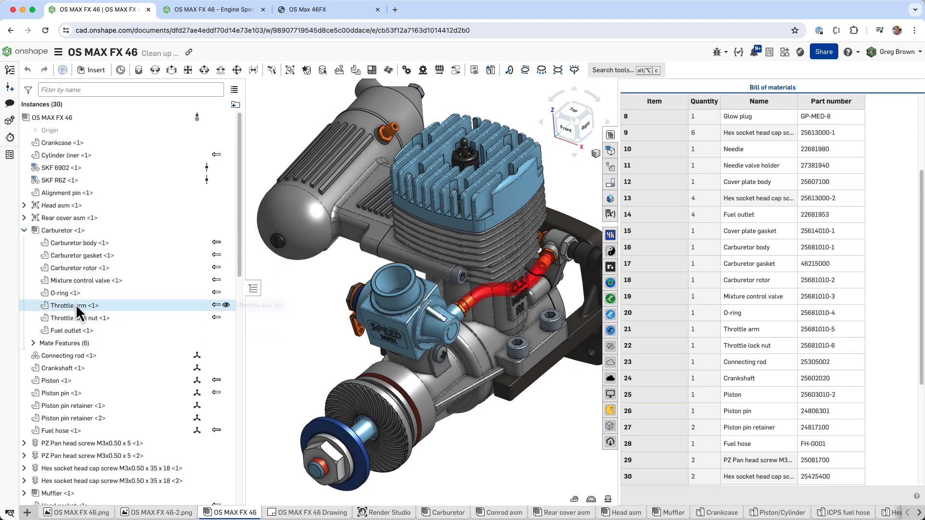
left_click(85, 295)
left_click(62, 231)
key("shift+i")
right_click_drag(294, 300, 383, 306)
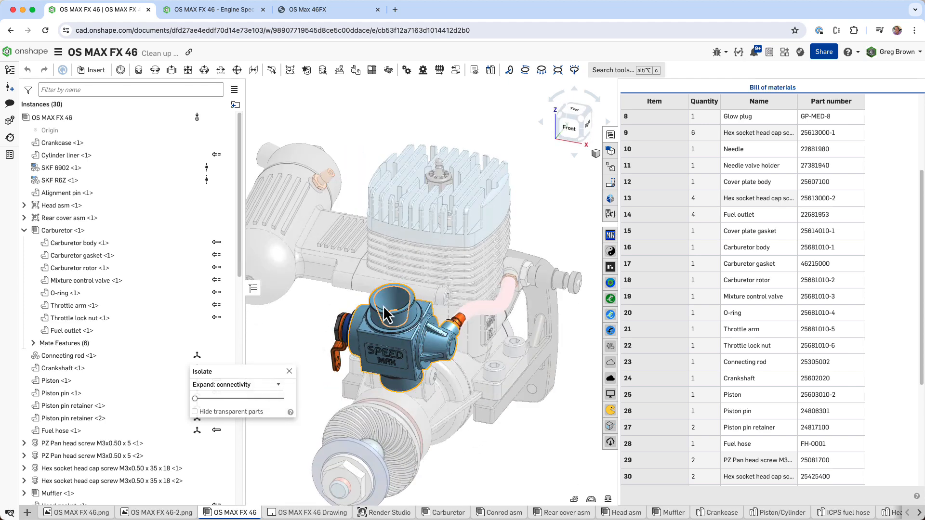
- Section the isolated carburetor through its intake throat and examine the internal passages, rotor and mixture control valve
left_click(388, 304)
key("shift+x")
key("n")
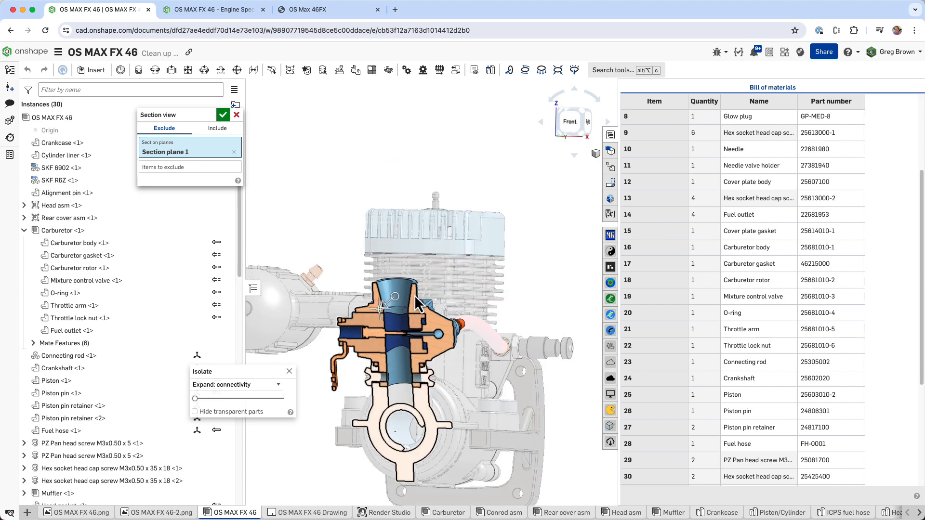
scroll(381, 334, "up", 5)
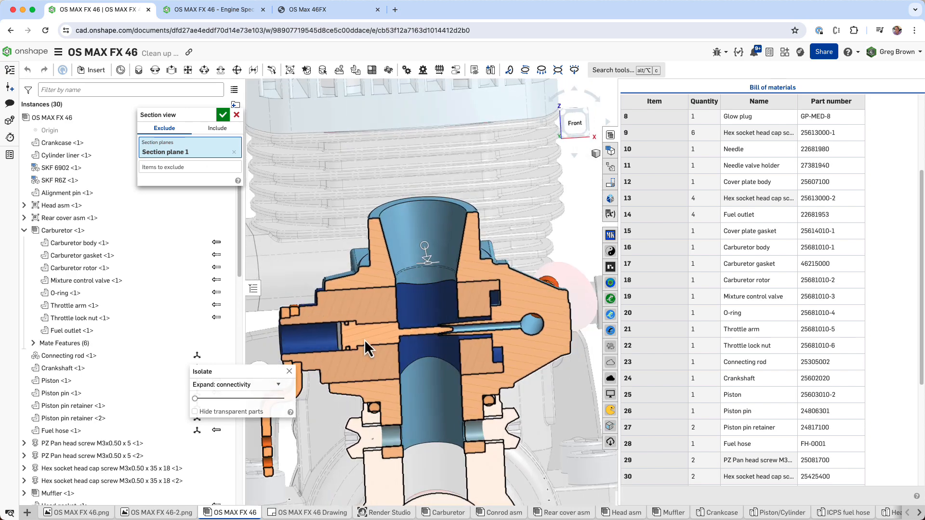
scroll(448, 328, "up", 3)
scroll(448, 331, "down", 2)
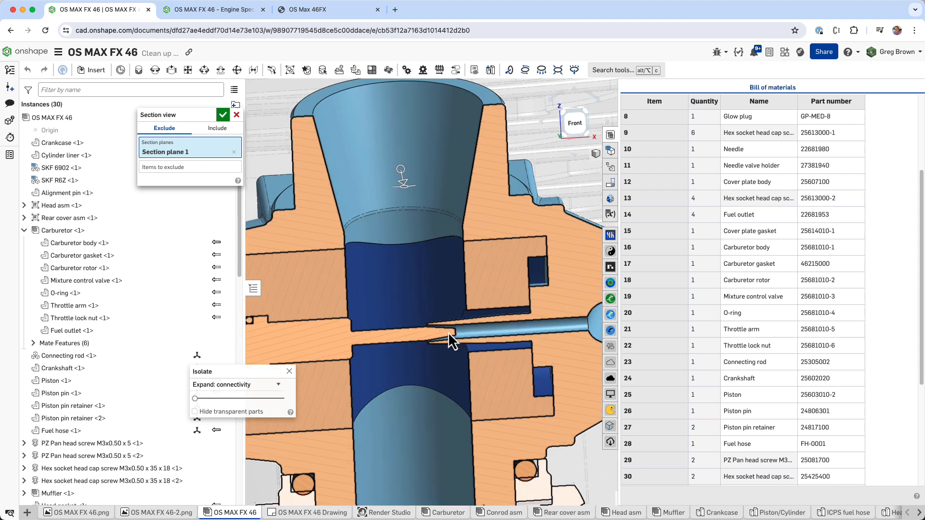
right_click_drag(334, 331, 356, 348)
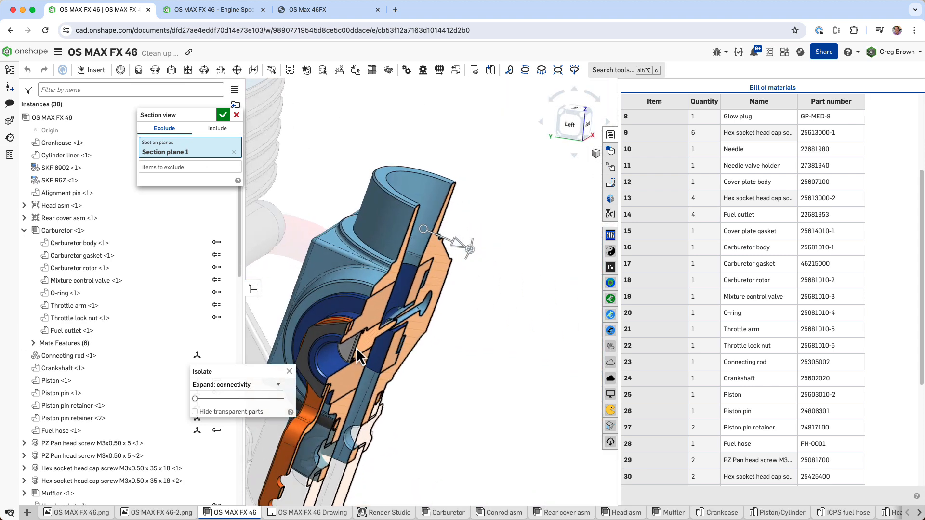
- Cancel the carburetor's section view and isolation and collapse the Carburetor subassembly
left_click(236, 115)
left_click(289, 371)
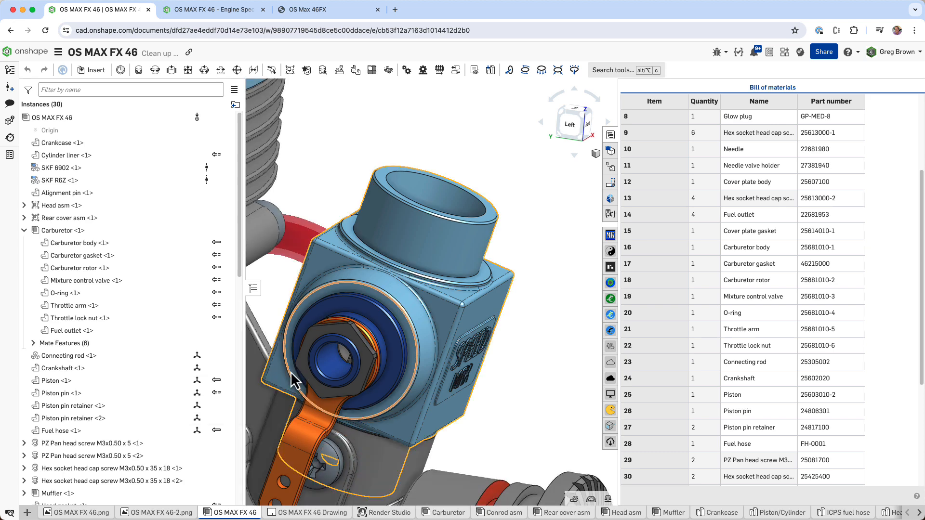
scroll(429, 282, "down", 3)
scroll(429, 283, "down", 3)
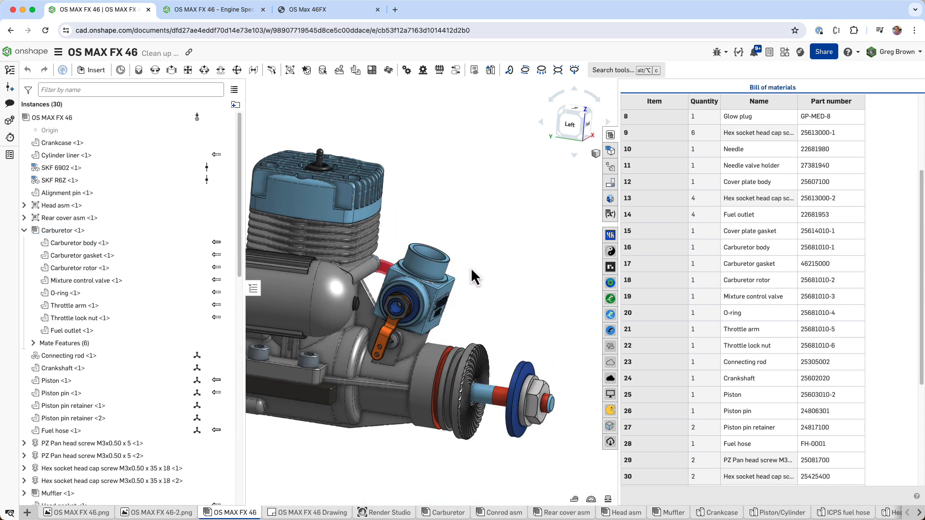
right_click_drag(470, 269, 426, 280)
left_click(23, 231)
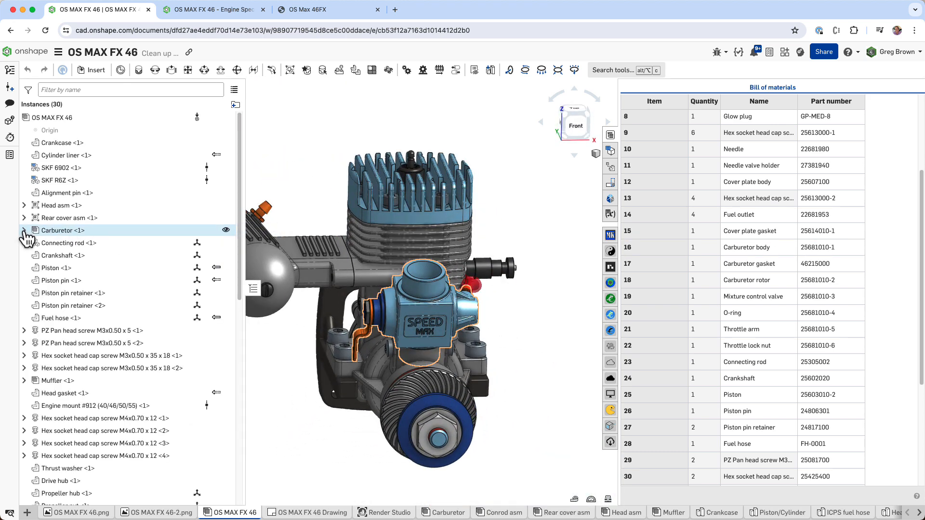
- Highlight the whole Carburetor subassembly in the complete engine and clear the selection
left_click(46, 230)
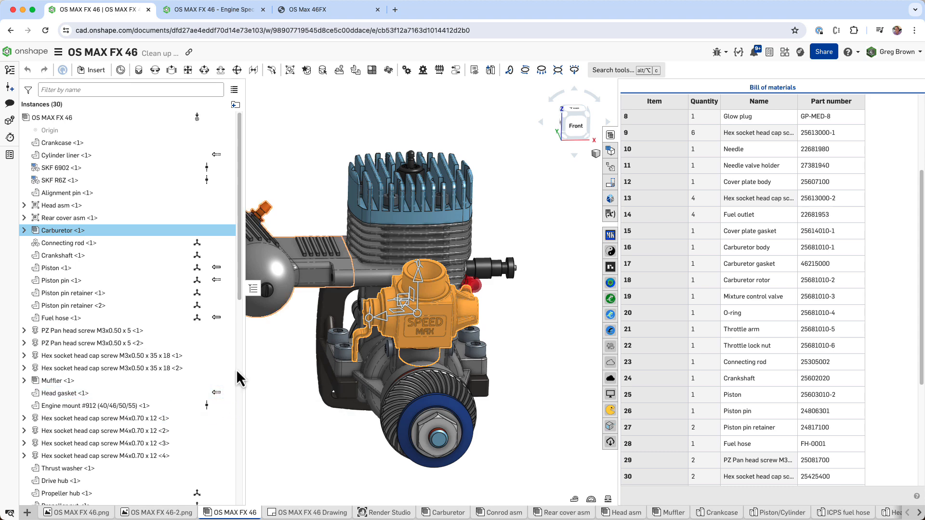
right_click_drag(467, 321, 445, 328)
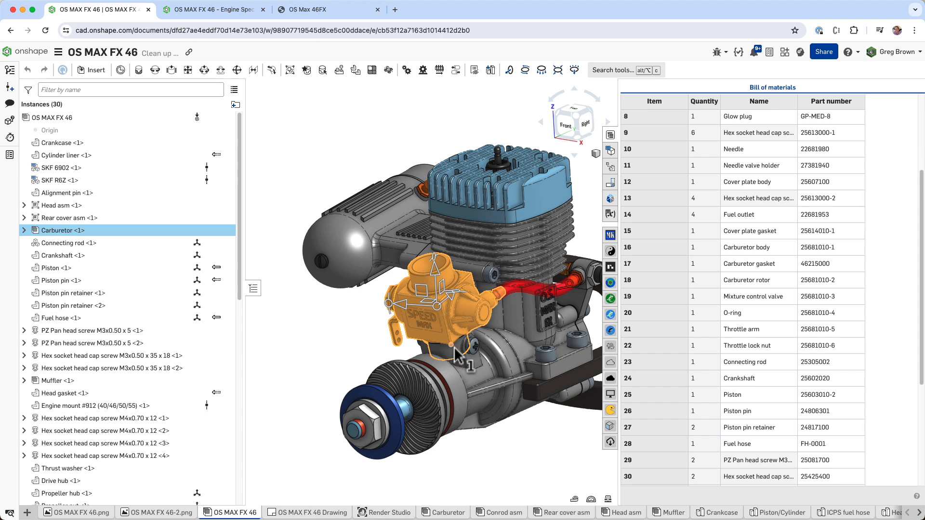
left_click(317, 361)
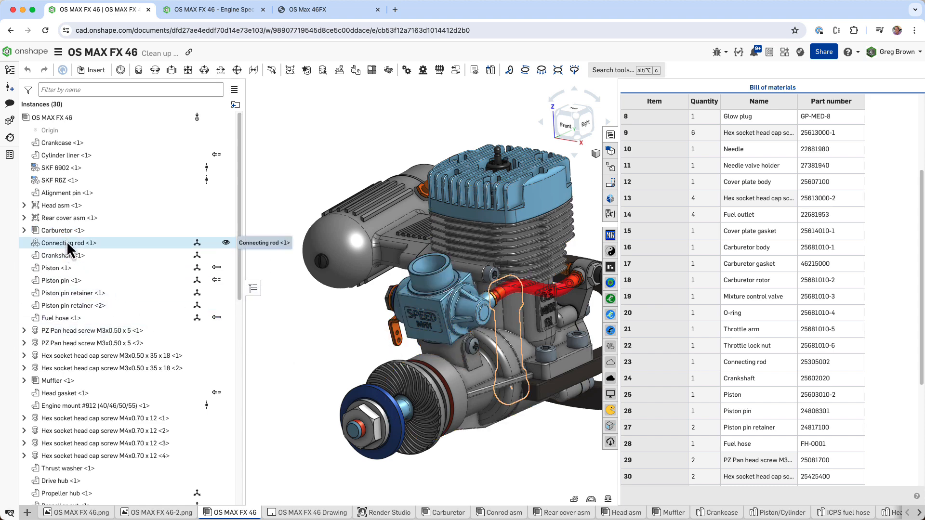
- Select the instances from Crankshaft through Piston pin retainer <2> to review the moving parts, and clear the selection
left_click(57, 256)
left_click(63, 305, "shift")
right_click_drag(366, 333, 316, 337)
left_click(345, 343)
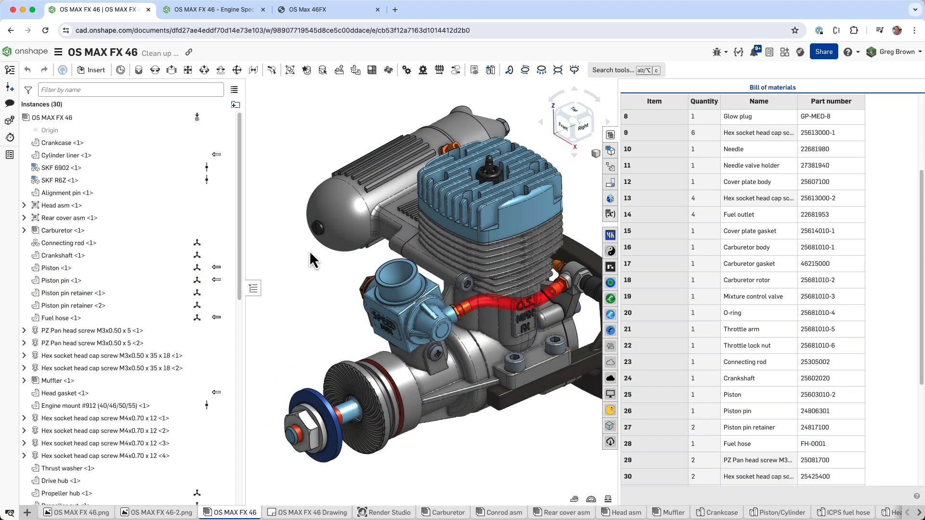
- Check the SKF 6902 bearing's configuration and linked version, isolate it to examine its position in the engine, and exit isolation
mouse_move(103, 170)
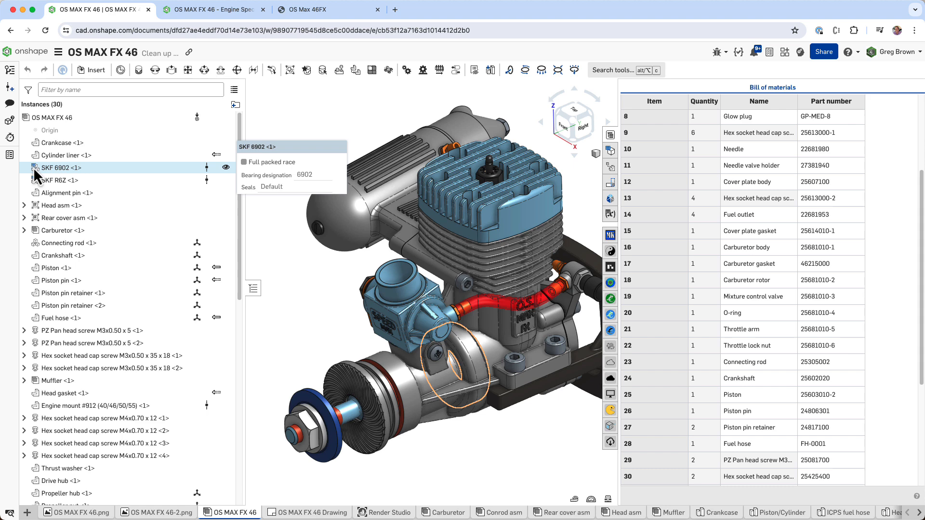
mouse_move(207, 167)
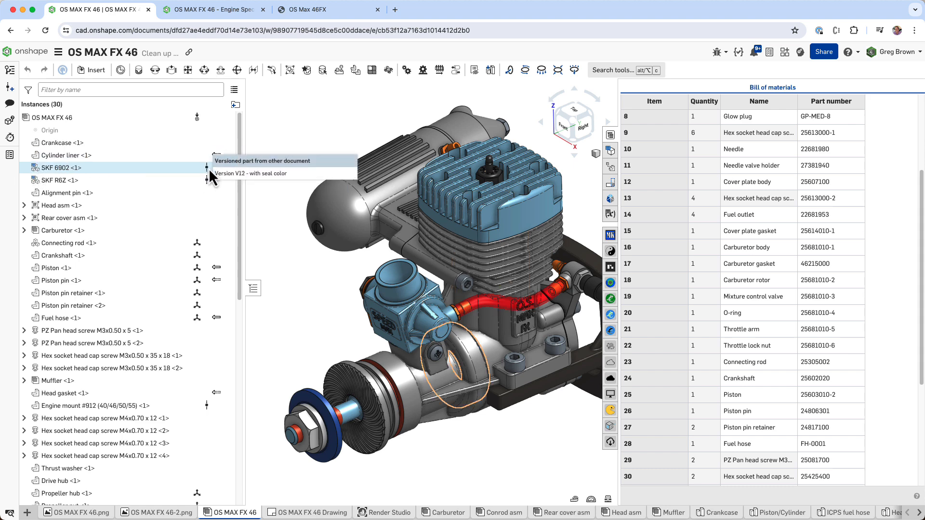
right_click(106, 169)
left_click(145, 366)
right_click_drag(424, 376, 467, 378)
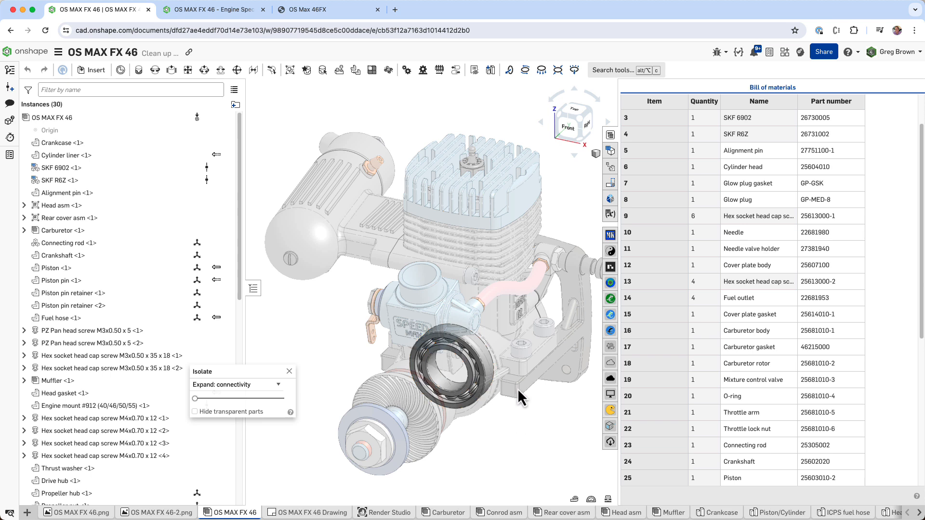
middle_click_drag(502, 360, 481, 330)
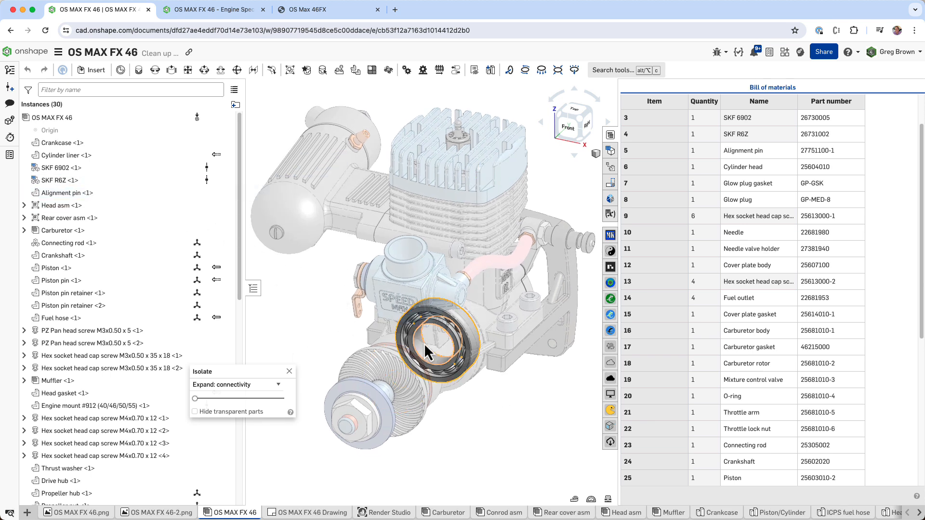
left_click(289, 371)
- Isolate the SKF R6Z front bearing, examine its sealed and open sides, and exit isolation
right_click_drag(423, 337, 400, 337)
left_click(369, 338)
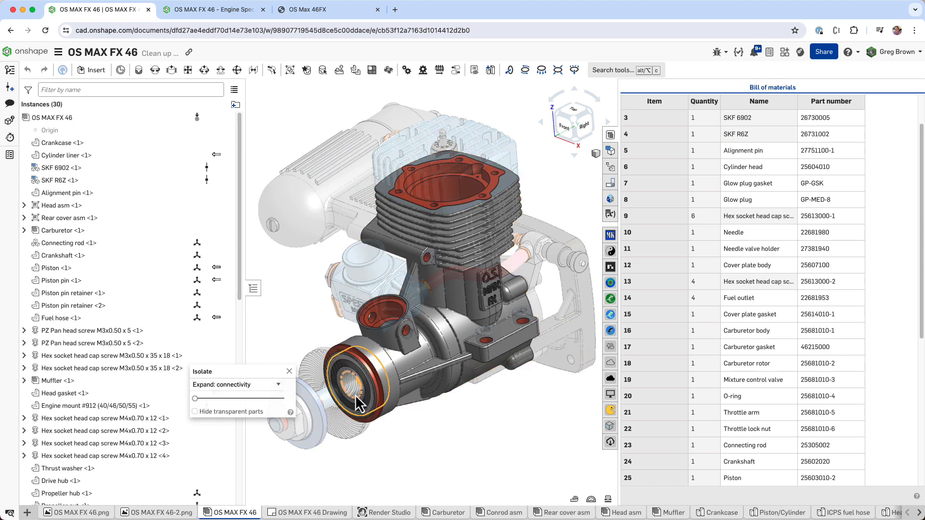
left_click(151, 170)
left_click(177, 181)
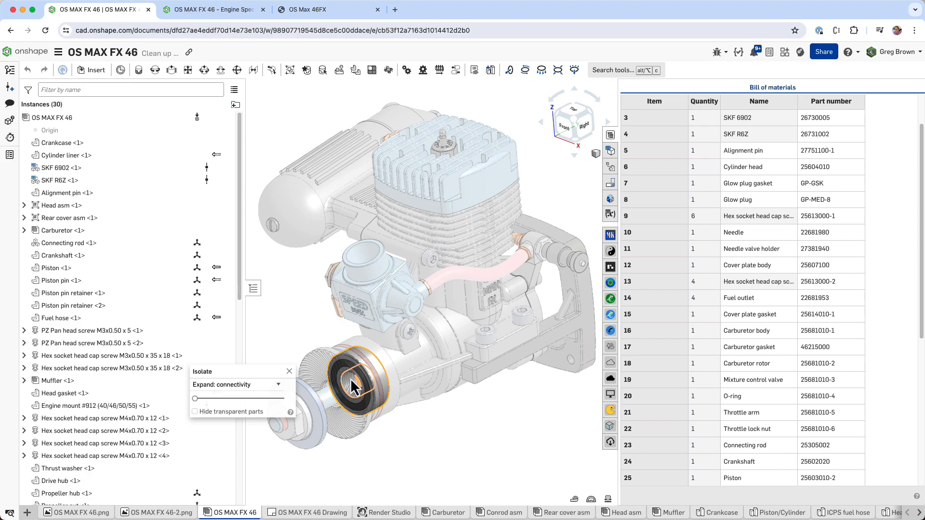
scroll(351, 380, "up", 5)
right_click_drag(475, 355, 428, 365)
scroll(405, 337, "down", 3)
scroll(401, 335, "down", 3)
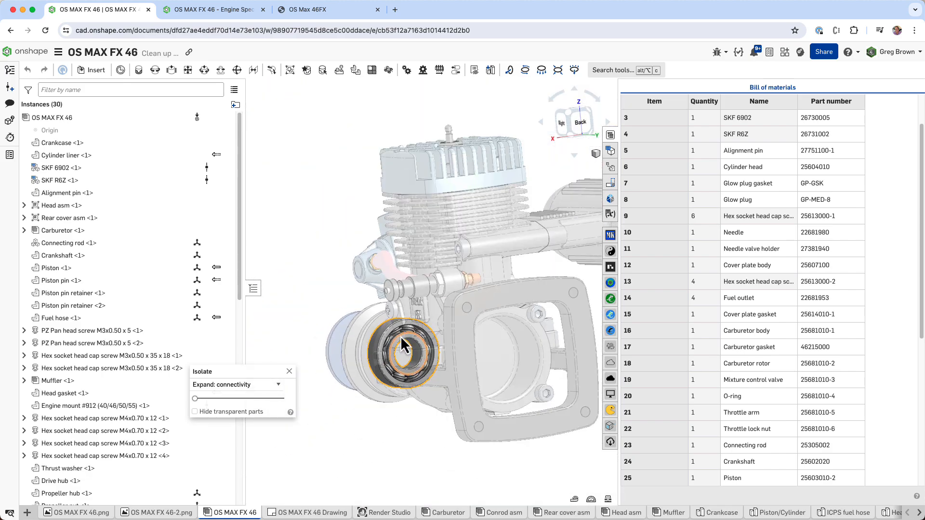
mouse_move(400, 336)
right_mouse_down()
mouse_move(428, 334)
mouse_move(394, 320)
right_mouse_up()
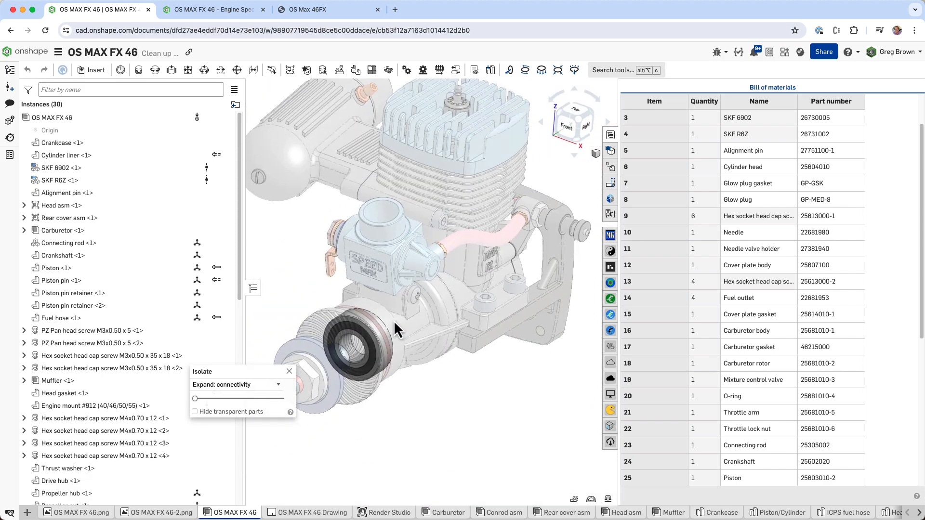
left_click(289, 371)
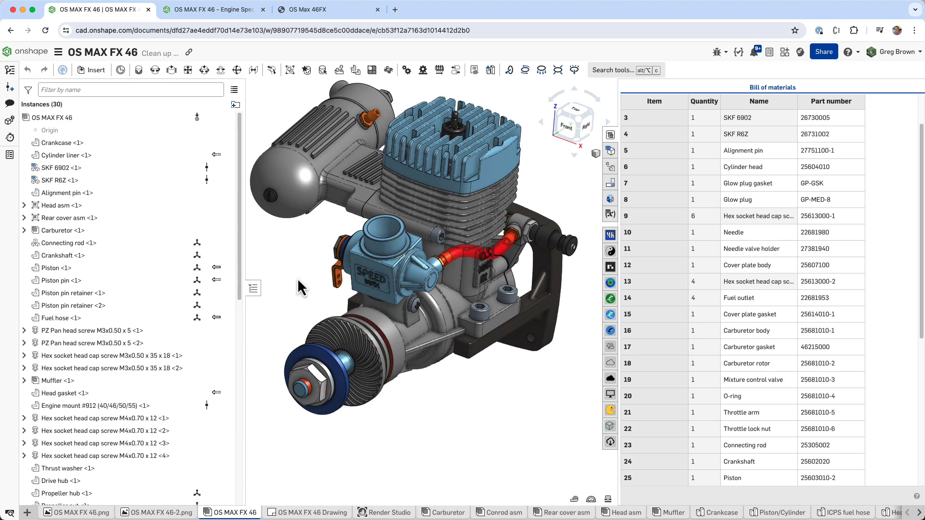
- Open the SKF R6Z bearing's linked source document and examine its Seals configuration options and both faces
right_click(129, 180)
left_click(207, 284)
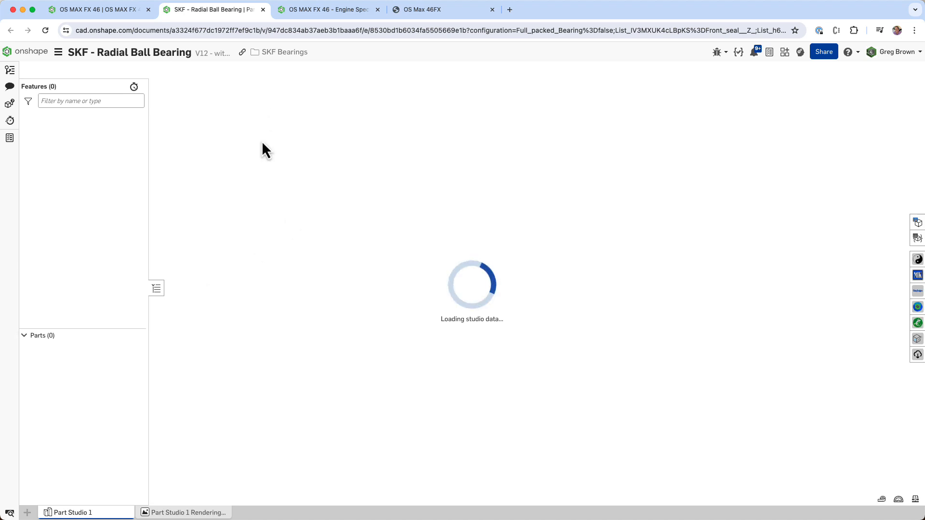
right_click_drag(478, 265, 501, 178)
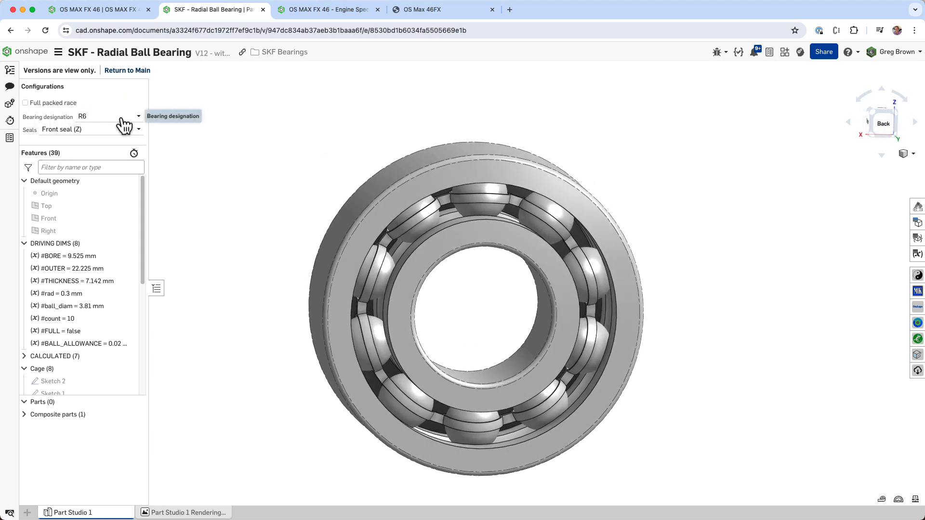
left_click(140, 129)
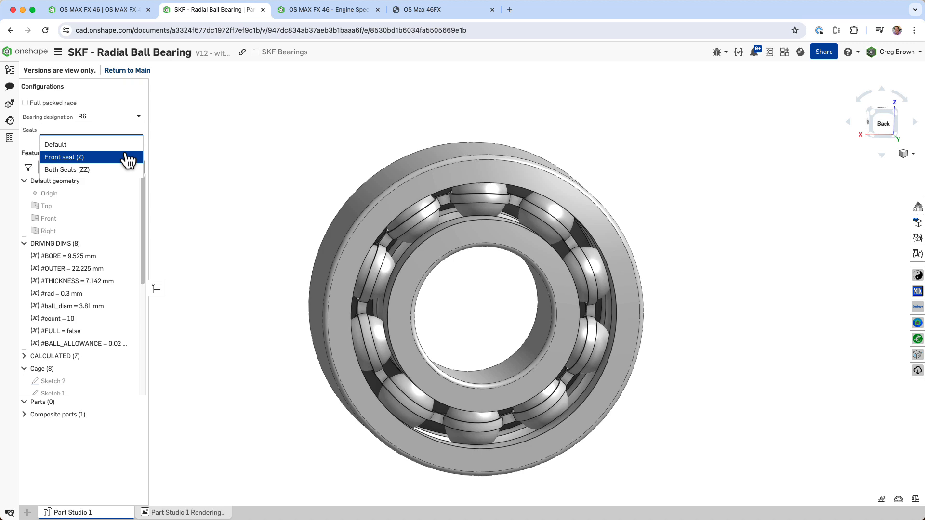
right_click_drag(183, 166, 629, 192)
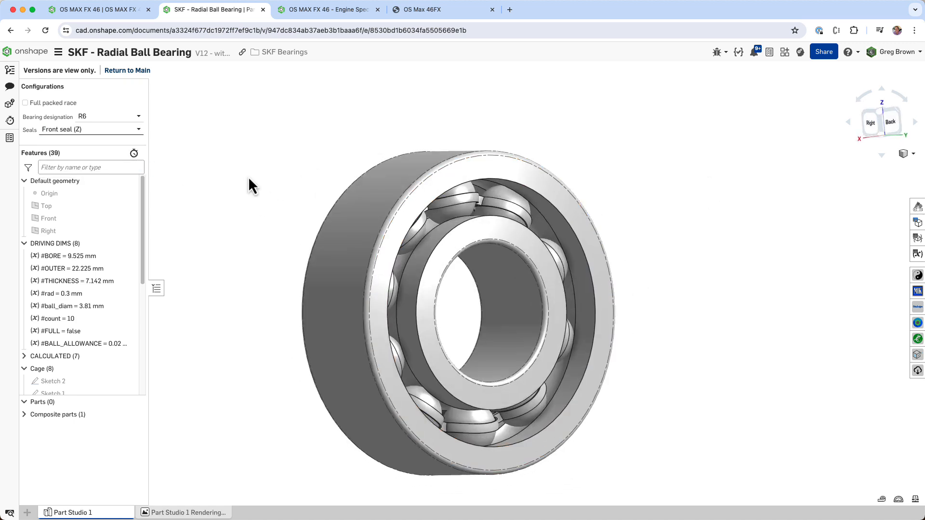
- Browse the available bearing designation options of the SKF radial ball bearing, leaving the R6 configuration selected
left_click(139, 116)
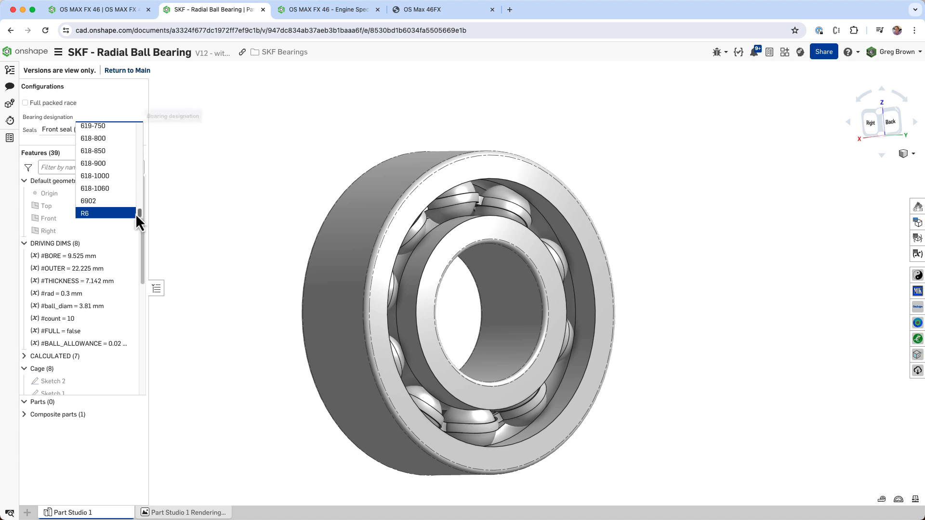
mouse_move(139, 213)
left_mouse_down()
mouse_move(142, 126)
mouse_move(144, 207)
left_mouse_up()
left_click(252, 175)
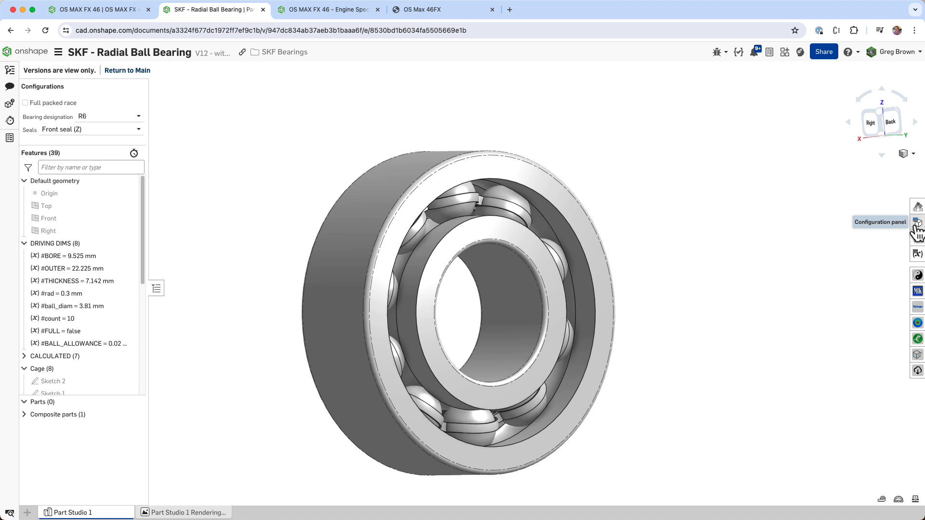
- Review the configuration table of driving dimensions for each bearing designation, close it, and show the bearing in isometric view
right_click_drag(702, 252, 686, 287)
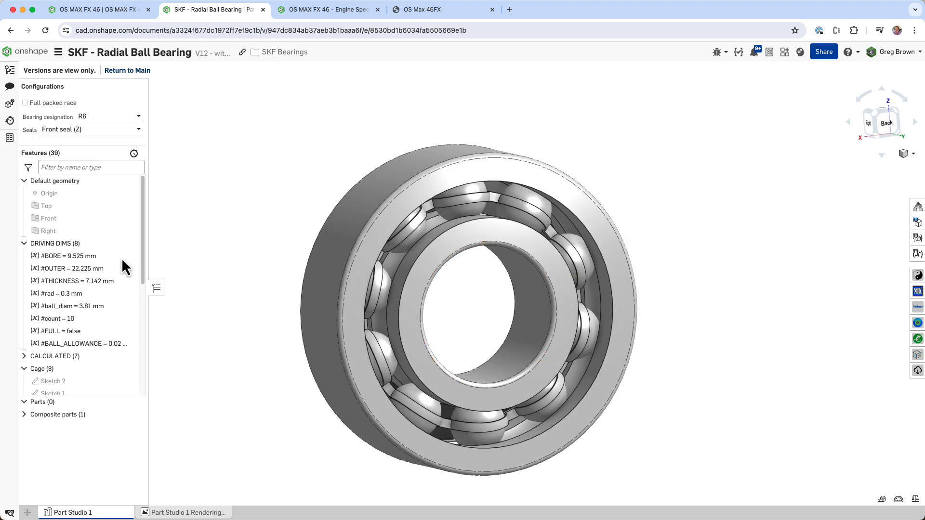
left_click_drag(145, 263, 151, 231)
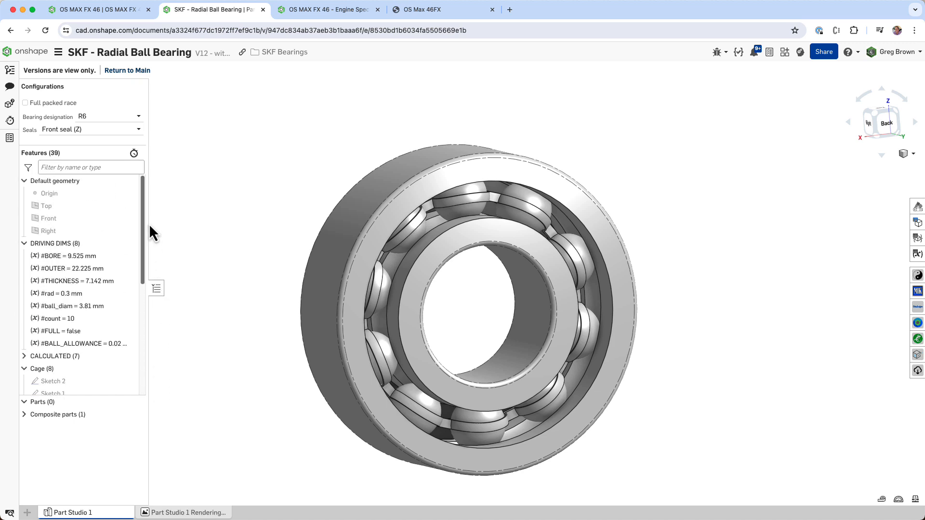
left_click(917, 223)
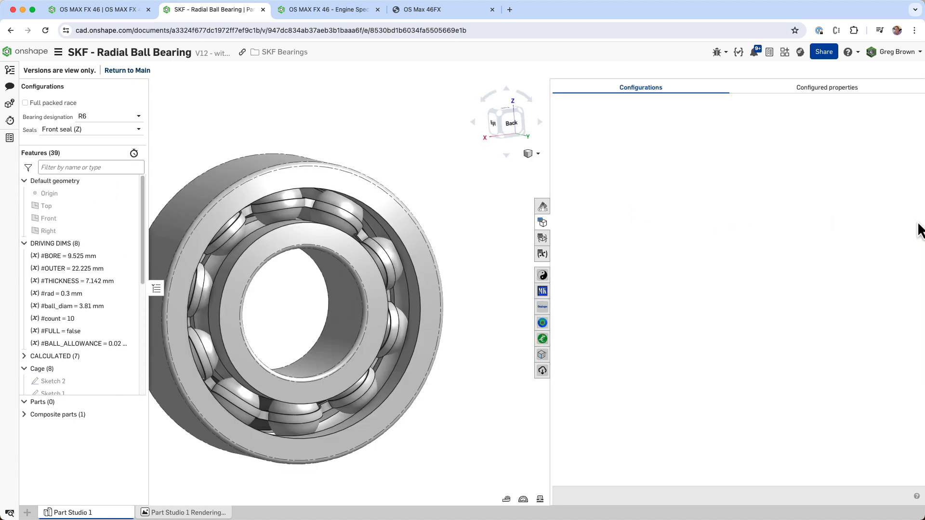
left_click_drag(551, 177, 435, 183)
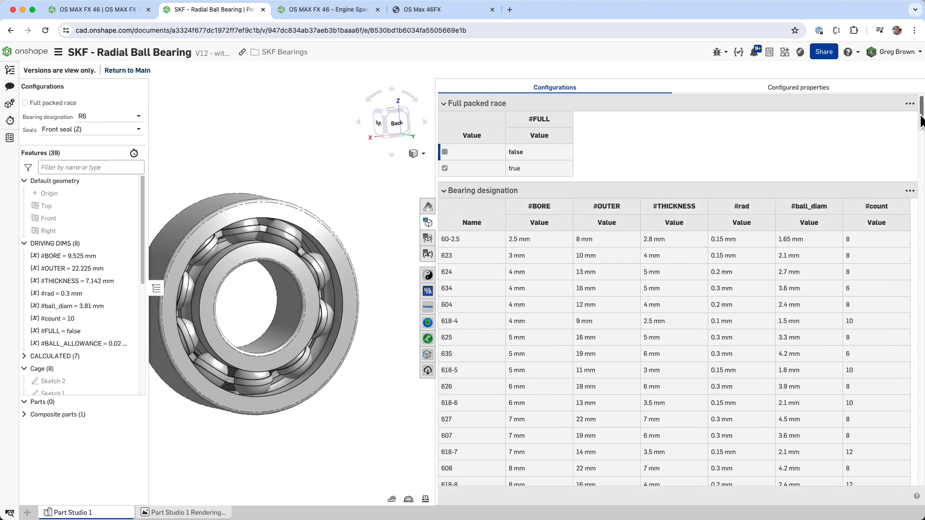
left_click_drag(921, 121, 913, 47)
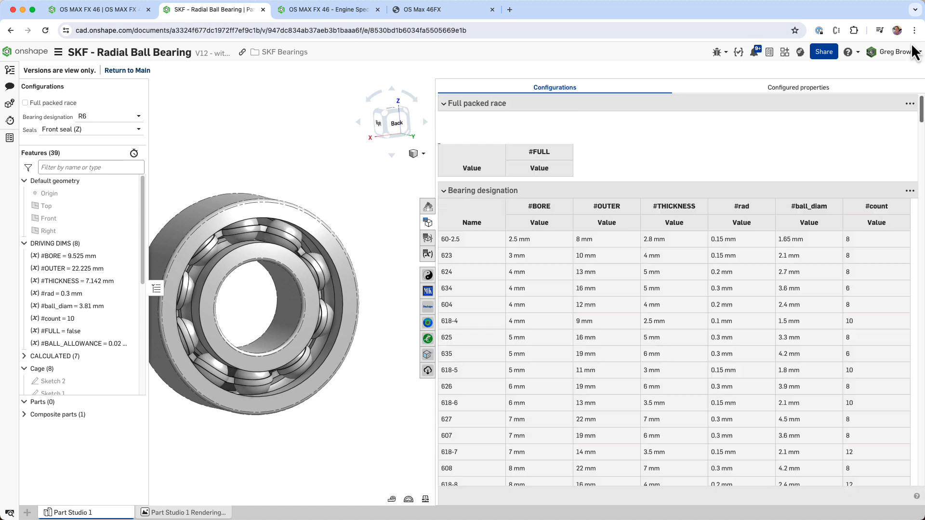
left_click(427, 222)
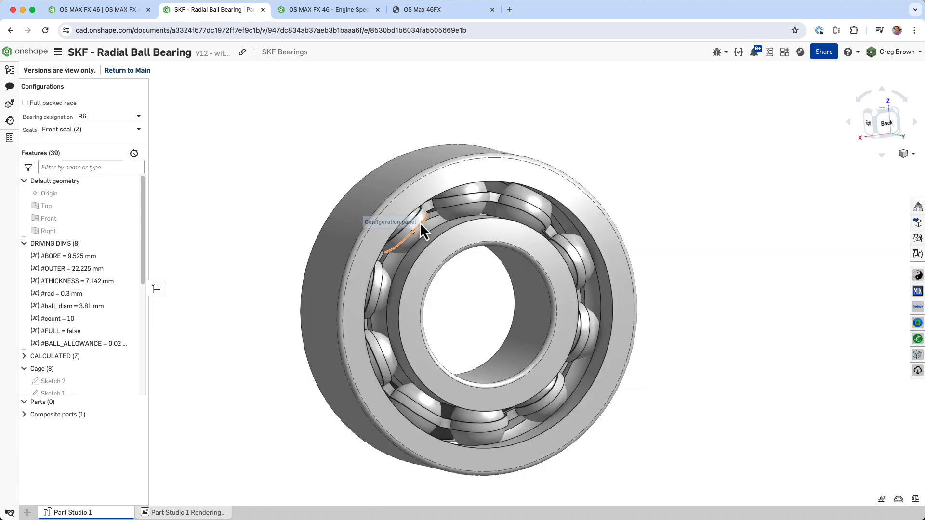
key("shift+7")
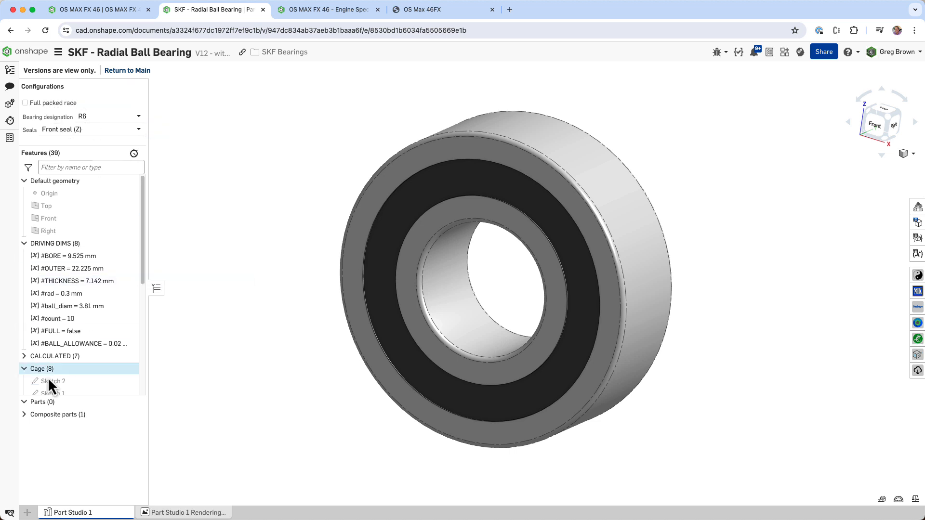
- Expand the composite parts list of the SKF bearing and examine the bearing's unsealed rear side
left_click(25, 414)
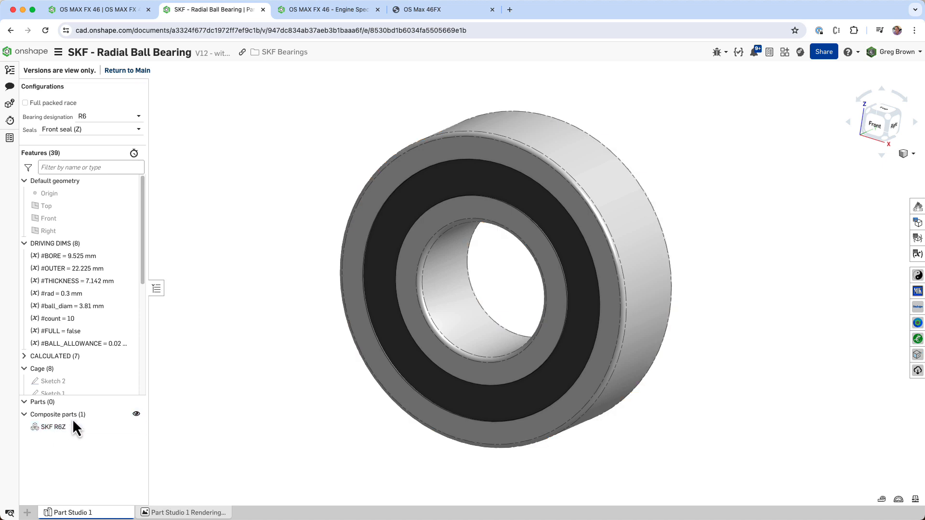
right_click_drag(475, 230, 448, 245)
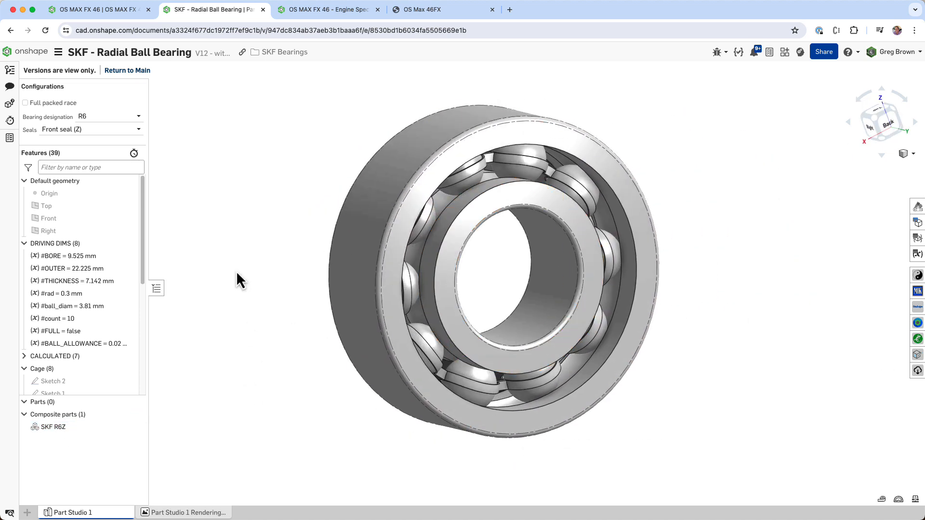
- Switch to the OS MAX FX 46 assembly and highlight the Head asm and Rear cover asm subassemblies to see where they sit
left_click(125, 9)
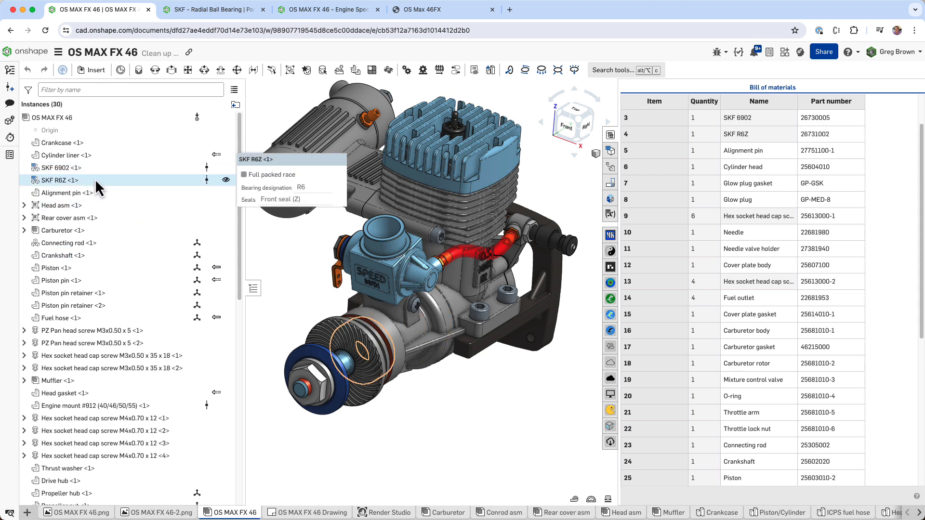
left_click(56, 209)
middle_click_drag(361, 265, 364, 284)
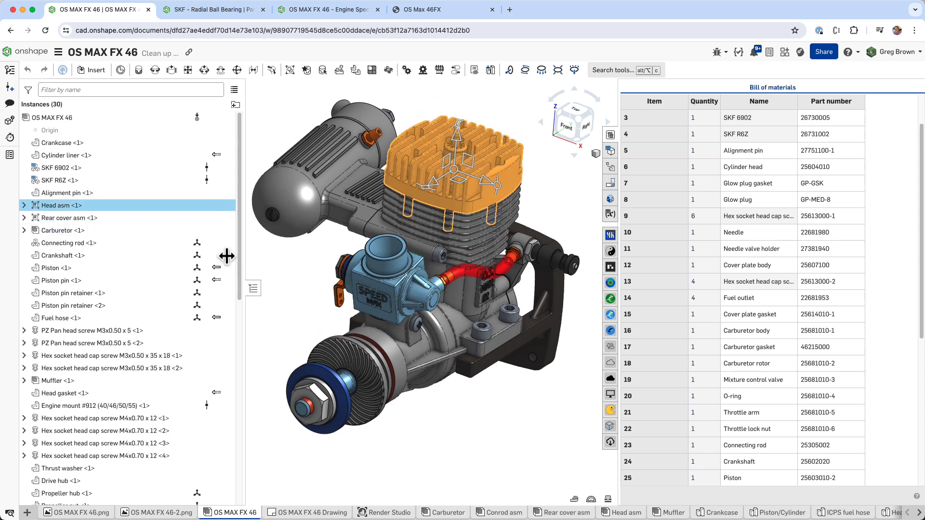
left_click(301, 274)
left_click(103, 222)
left_click(291, 283)
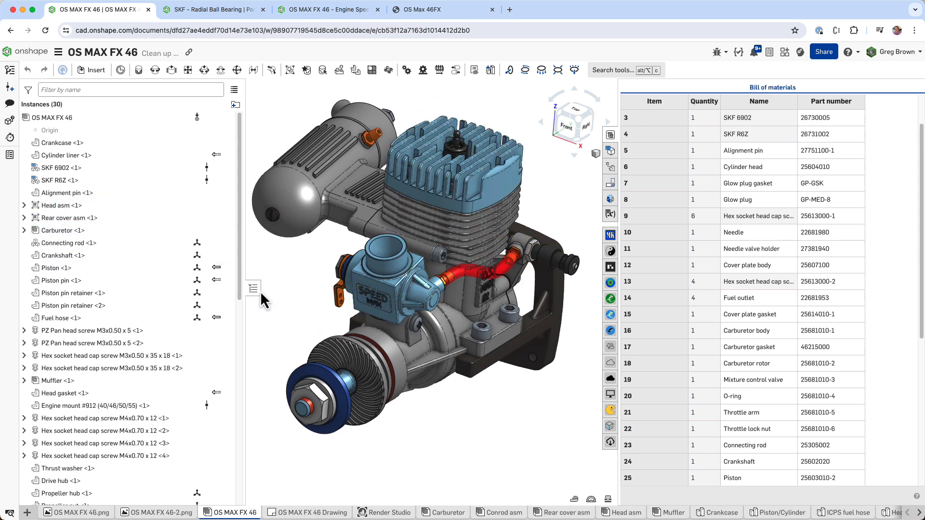
scroll(119, 351, "down", 1)
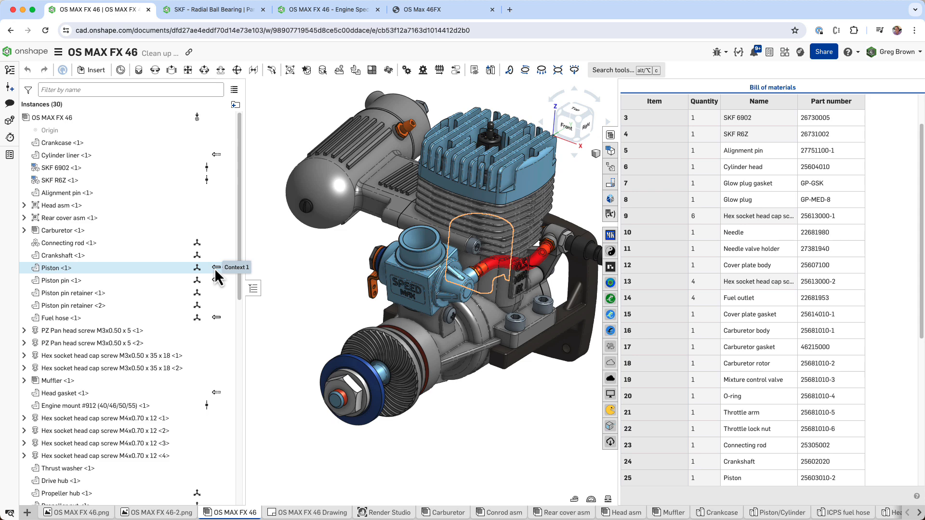
- Isolate the piston in the assembly and examine its skirt cutouts against the transparent engine
left_click(106, 267)
key("shift+i")
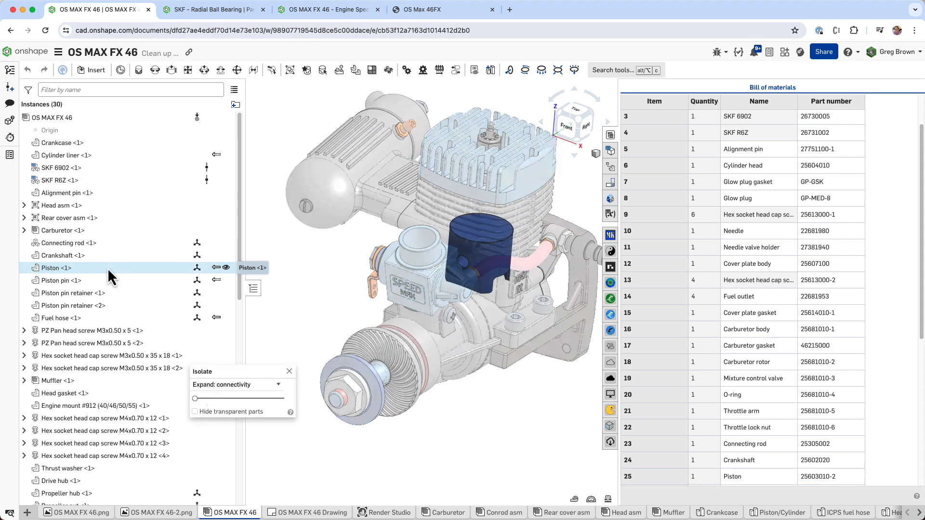
right_click_drag(532, 290, 384, 285)
scroll(372, 298, "up", 3)
scroll(370, 297, "up", 2)
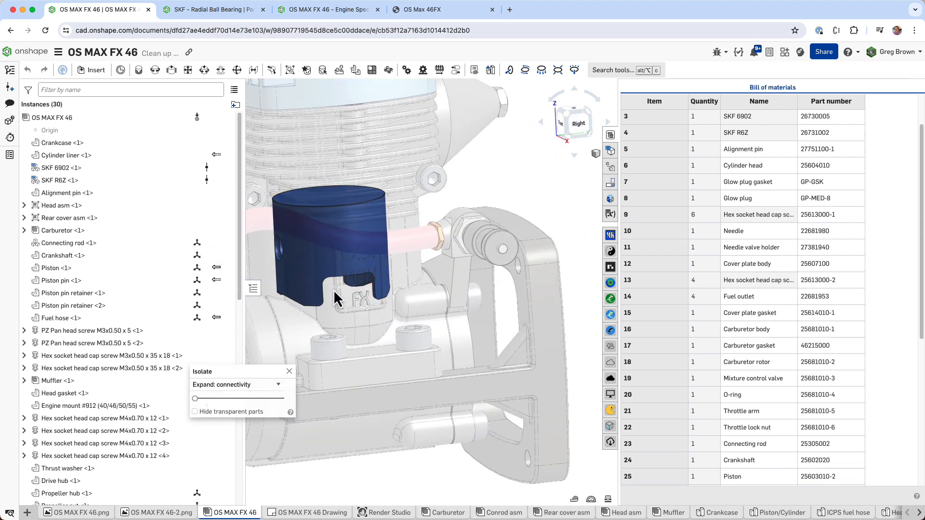
middle_click_drag(339, 291, 454, 310)
mouse_move(401, 327)
right_mouse_down()
mouse_move(414, 321)
mouse_move(385, 319)
mouse_move(429, 316)
mouse_move(386, 317)
right_mouse_up()
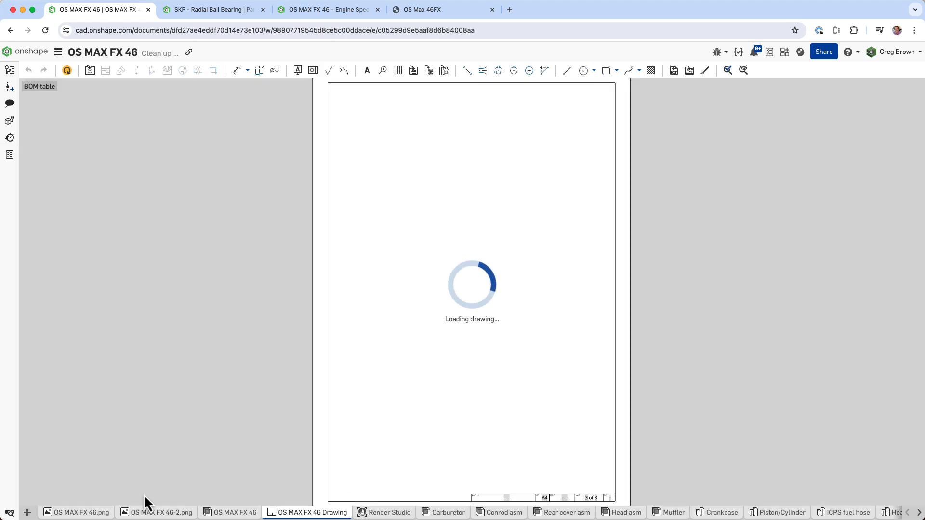
- In the OS MAX FX 46 assembly, hide the crankcase, the engine mount and the four M4x0.70 x 12 hex socket head cap screws
left_click(231, 513)
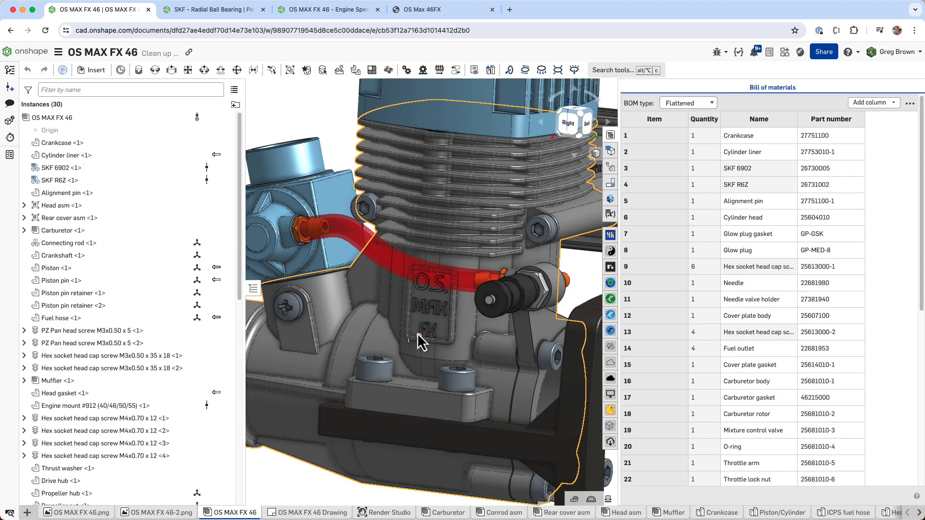
middle_click_drag(417, 333, 392, 299)
left_click(418, 310)
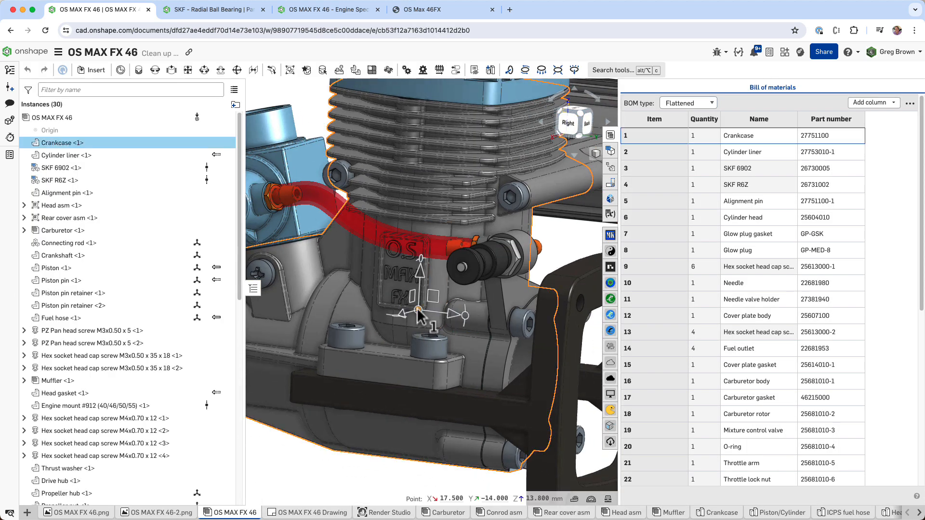
key("y")
right_click_drag(417, 309, 451, 312)
key("y")
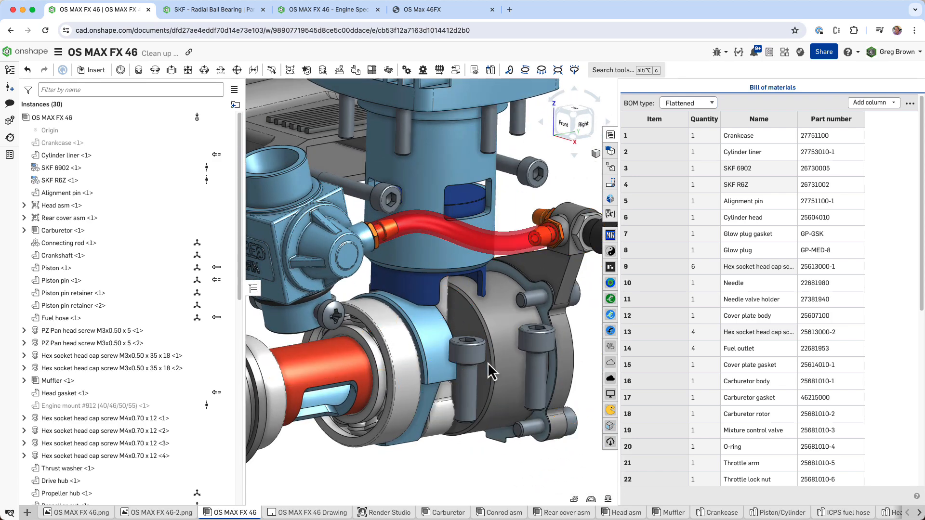
key("y")
key("y")
right_click_drag(501, 385, 343, 302)
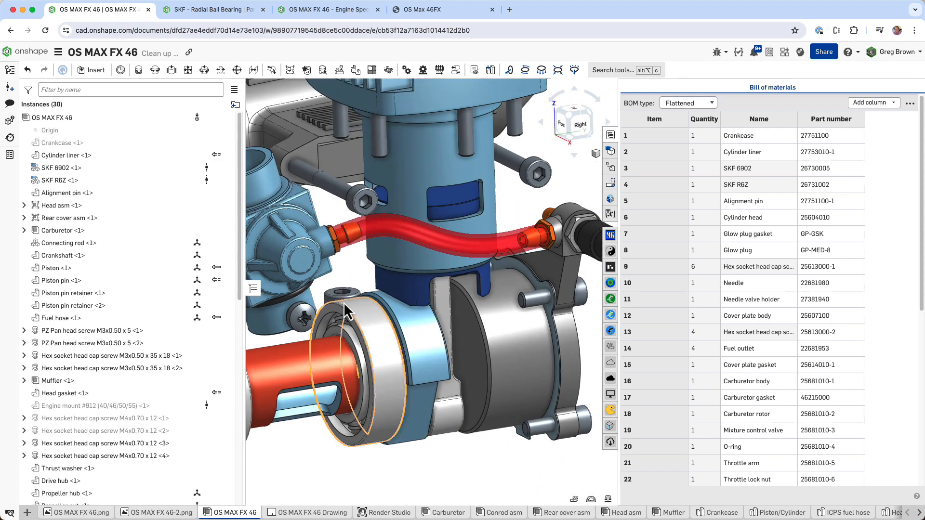
right_click_drag(475, 292, 448, 312)
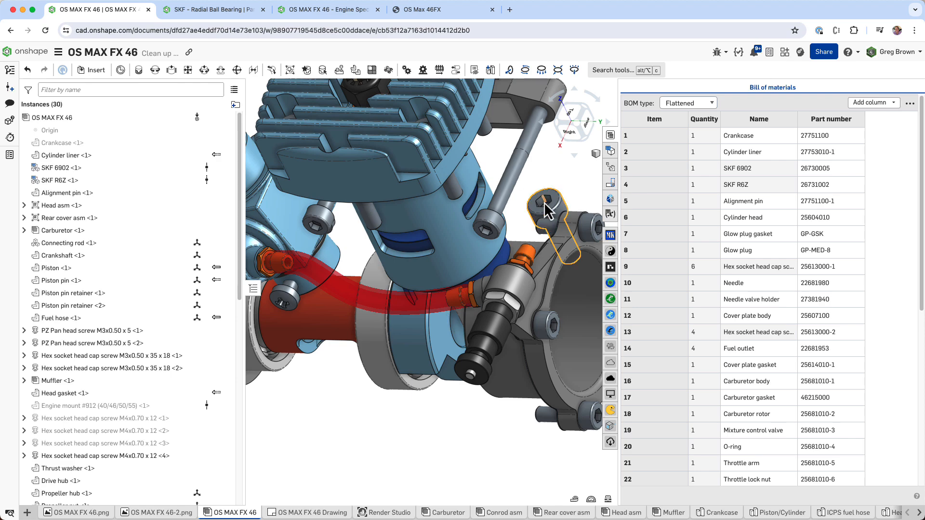
right_click_drag(487, 261, 414, 326)
- Examine the clearance between the piston skirt, crankshaft counterweight, connecting rod and rear cover from several angles
scroll(412, 336, "up", 3)
scroll(452, 328, "up", 3)
middle_click_drag(414, 326, 463, 282)
scroll(372, 323, "down", 3)
right_click_drag(372, 323, 384, 324)
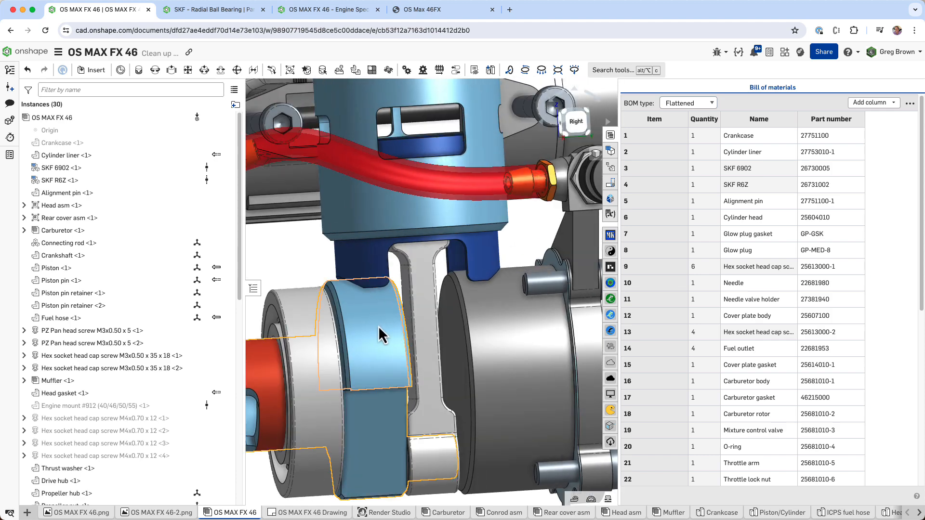
right_click_drag(501, 326, 440, 304)
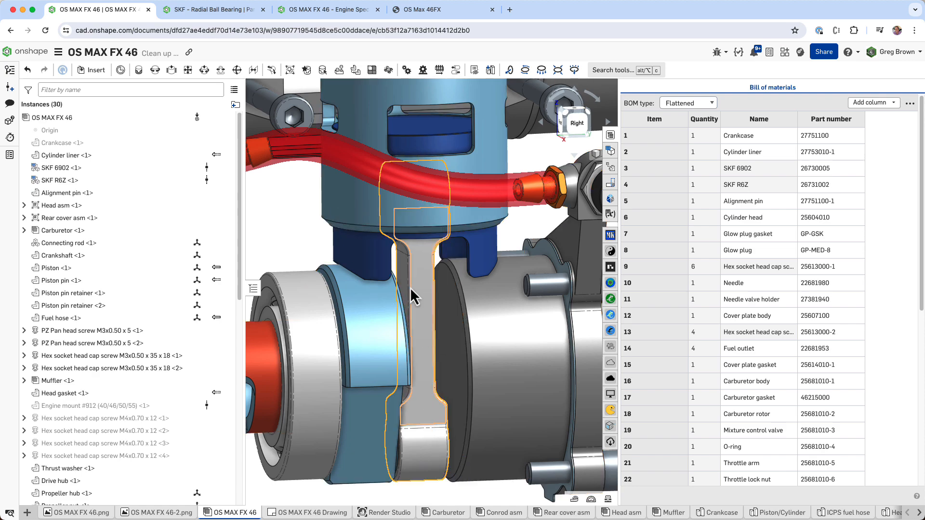
mouse_move(418, 281)
right_mouse_down()
mouse_move(409, 273)
mouse_move(434, 277)
mouse_move(426, 264)
mouse_move(437, 252)
mouse_move(424, 276)
mouse_move(436, 280)
right_mouse_up()
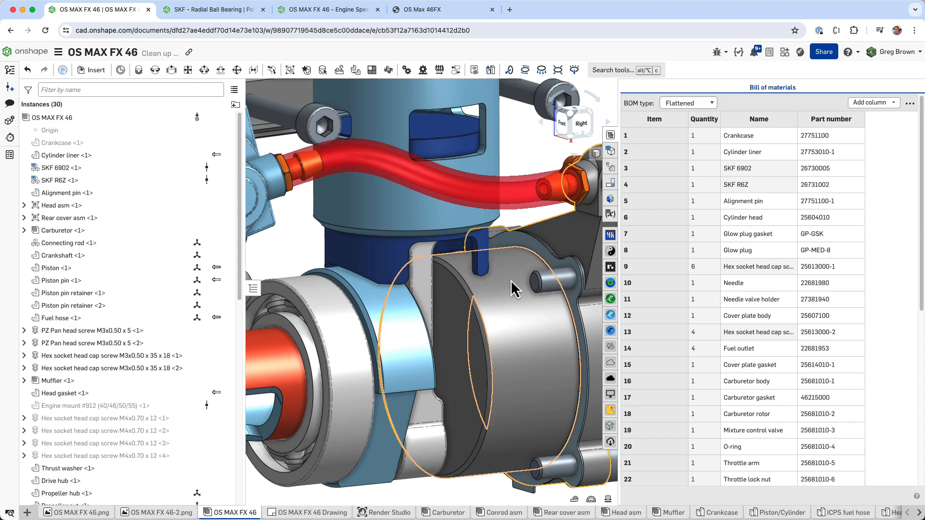
right_click_drag(510, 280, 487, 272)
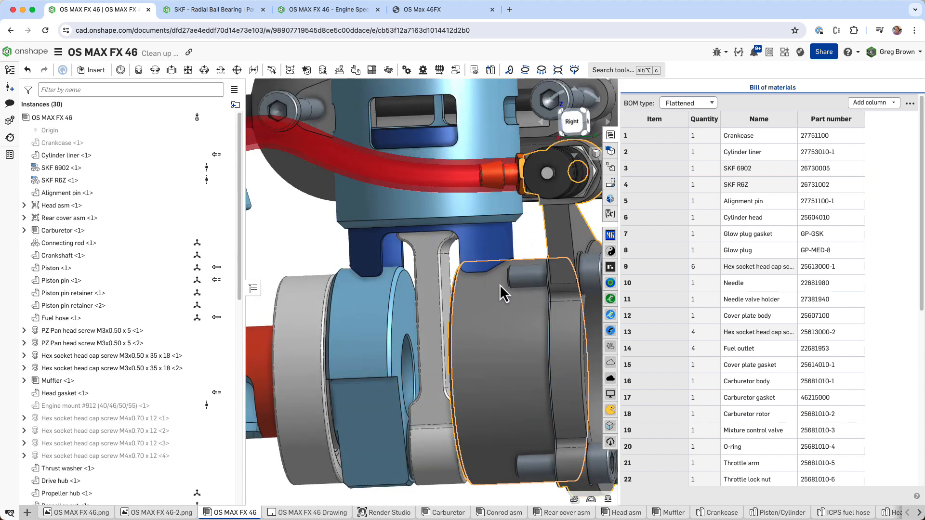
right_click_drag(489, 304, 279, 282)
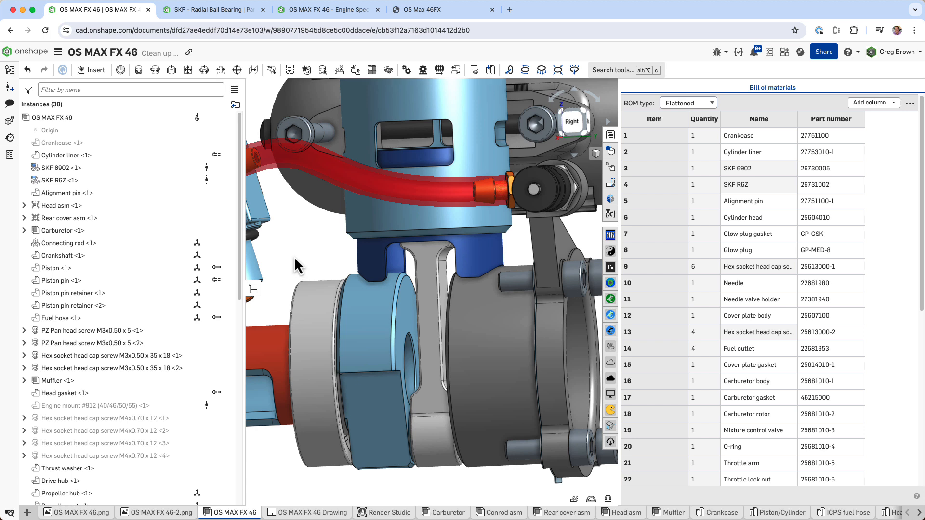
- Check which contexts are offered for editing the piston in context, without choosing one
right_click(374, 259)
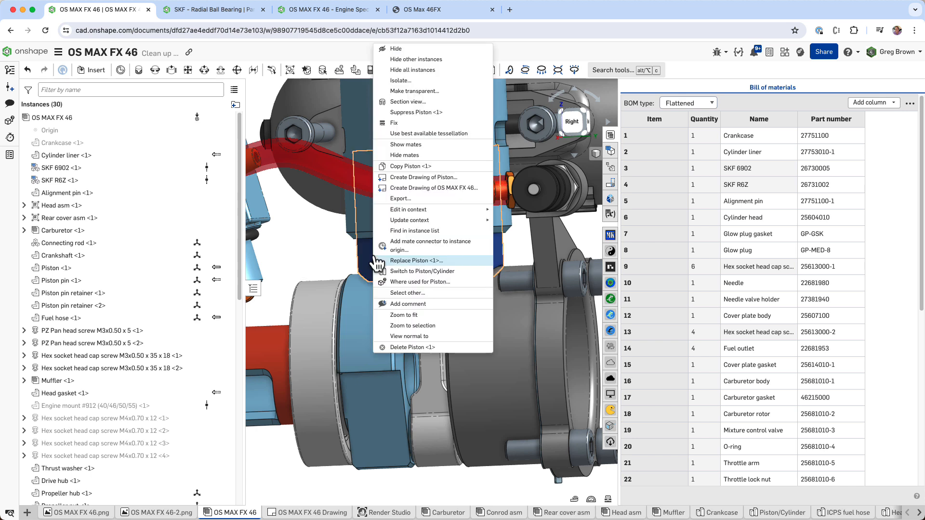
mouse_move(457, 212)
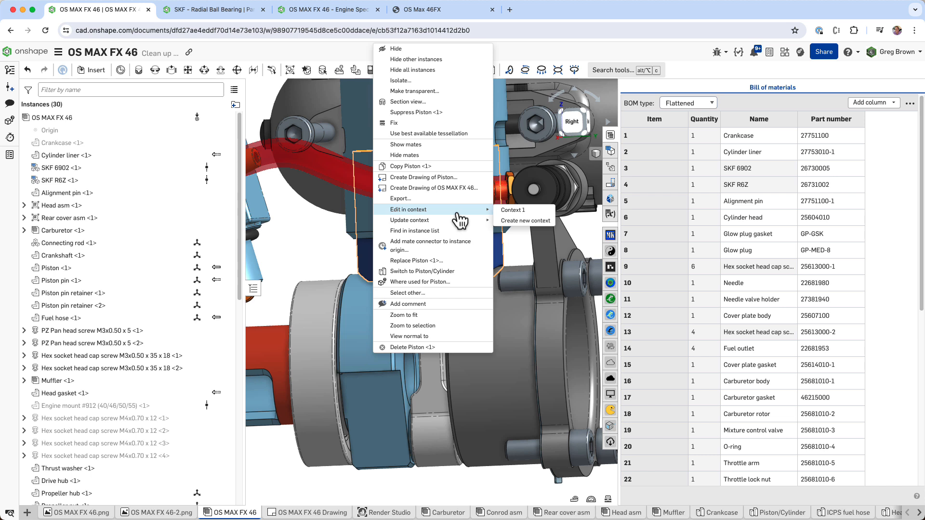
left_click(295, 263)
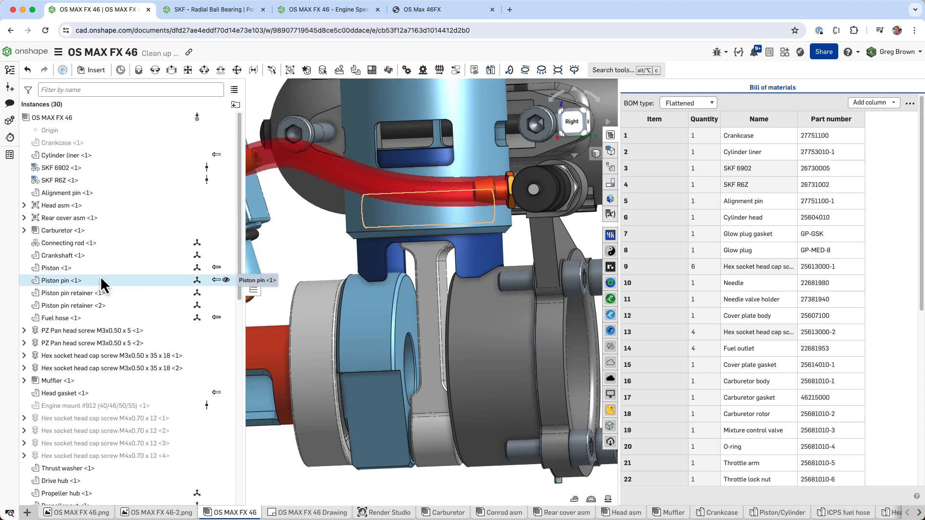
- Open the Piston/Cylinder part studio and toggle its assembly context between None and Context 1, ending on Context 1
left_click(783, 514)
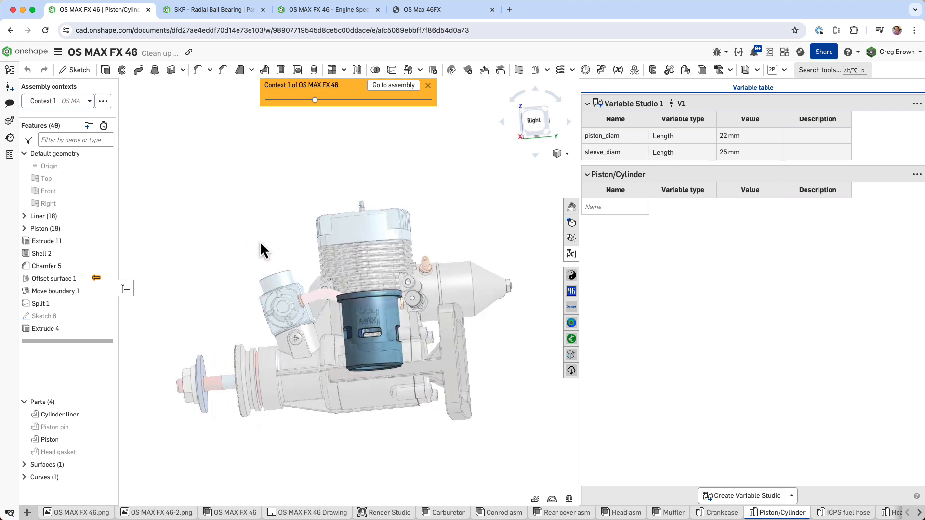
left_click(82, 101)
left_click(83, 119)
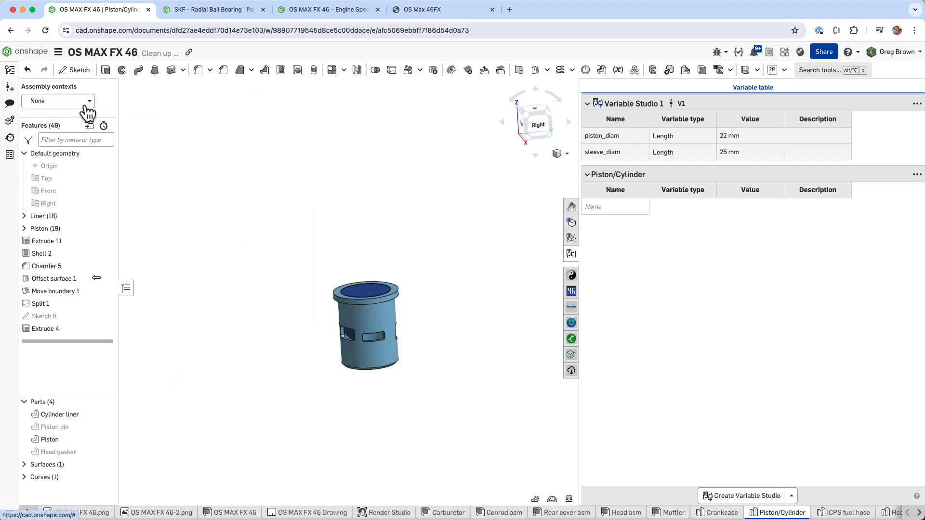
left_click(87, 102)
left_click(80, 132)
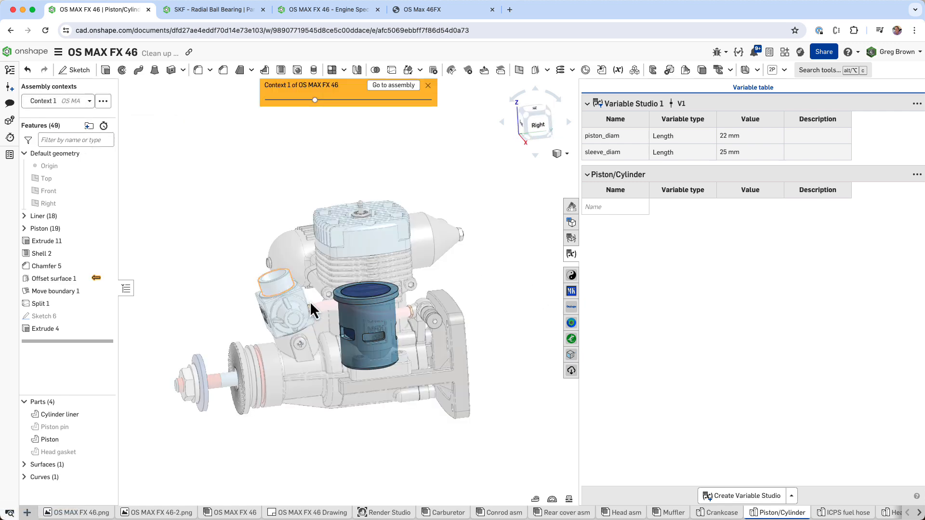
left_click(77, 101)
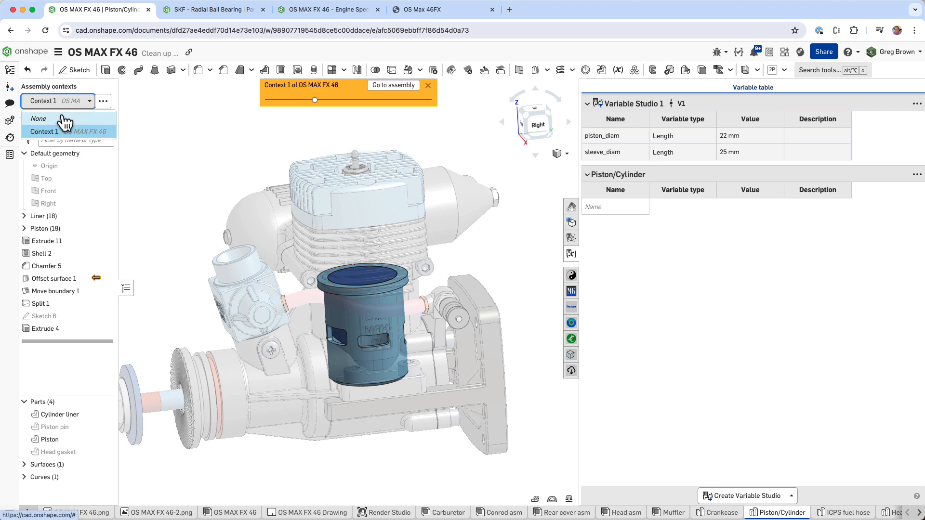
left_click(65, 119)
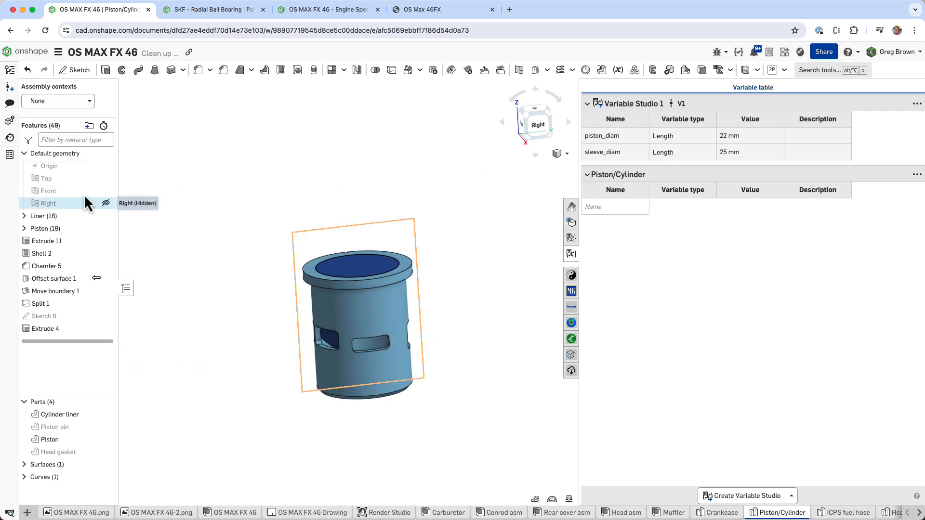
left_click(85, 102)
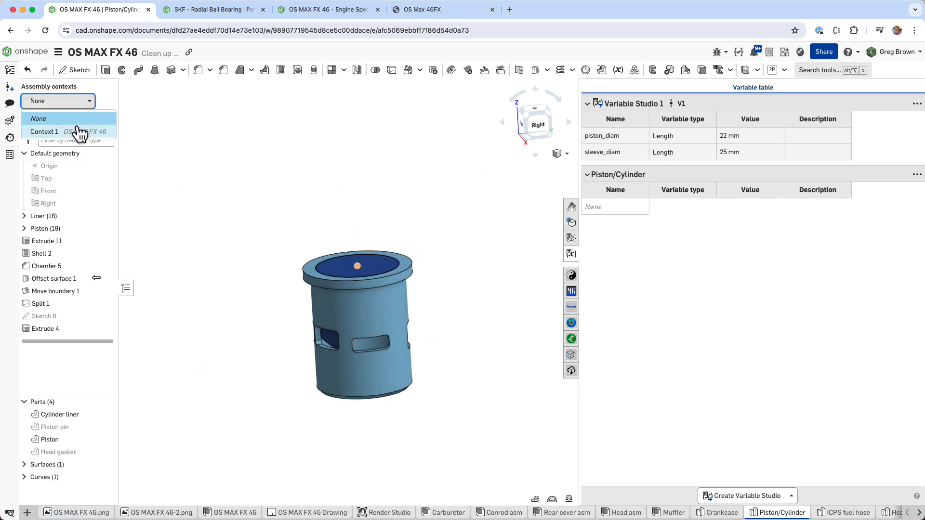
left_click(77, 130)
- Hide the Crankcase instance in Context 1 and the Cylinder liner part to inspect the lower edge of the piston skirt
right_click_drag(362, 346, 395, 331)
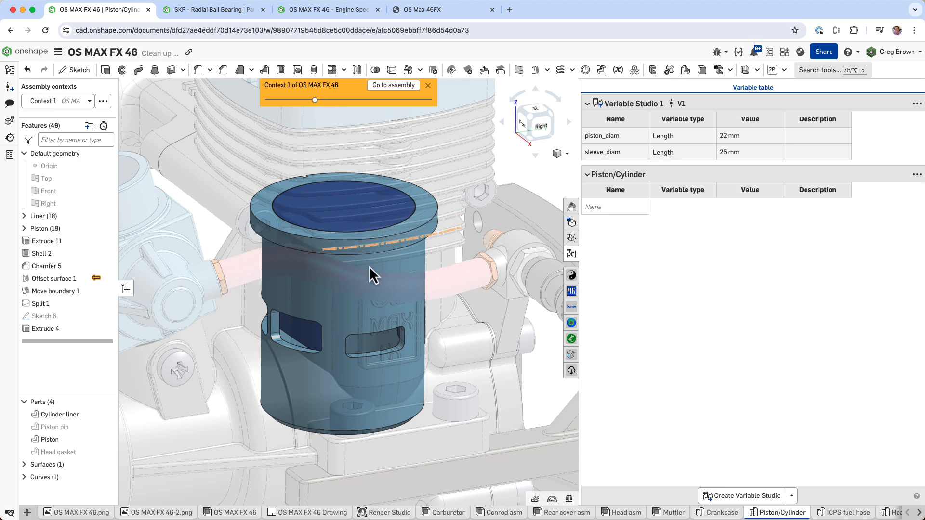
scroll(374, 275, "down", 3)
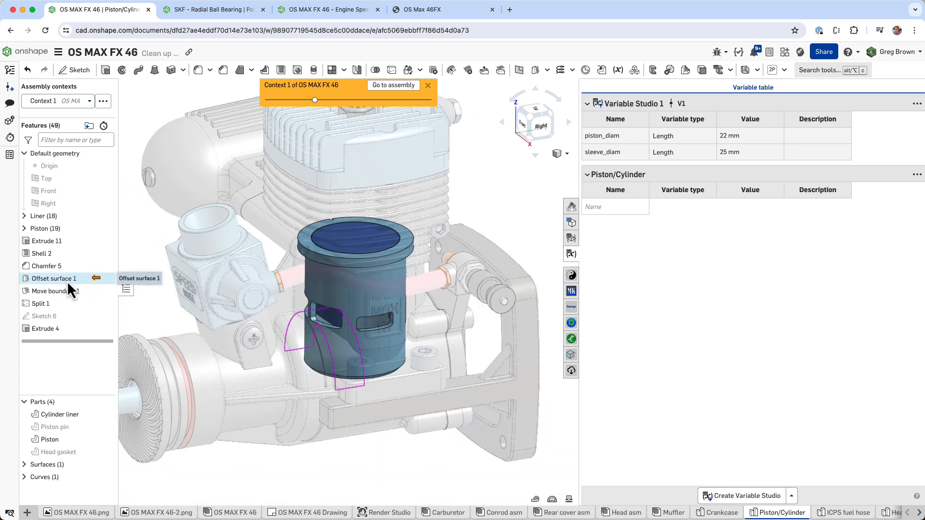
left_click(104, 101)
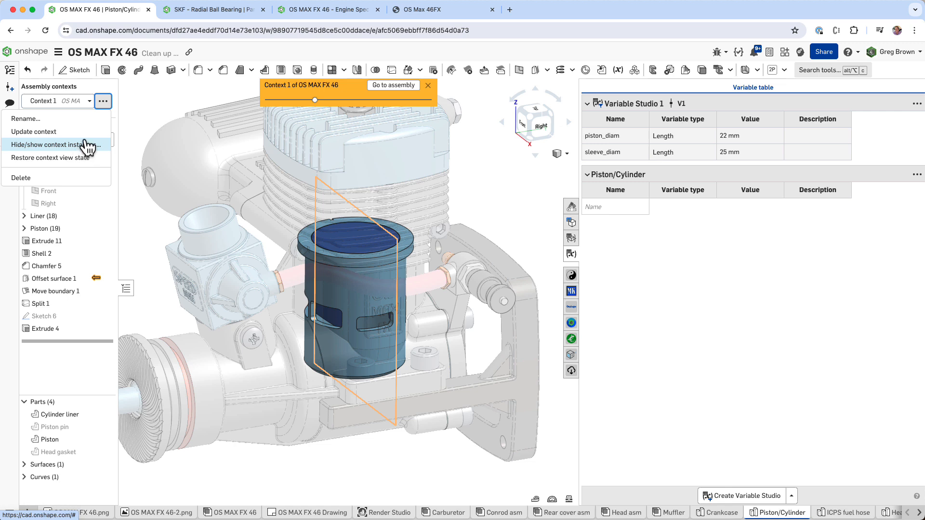
left_click(91, 145)
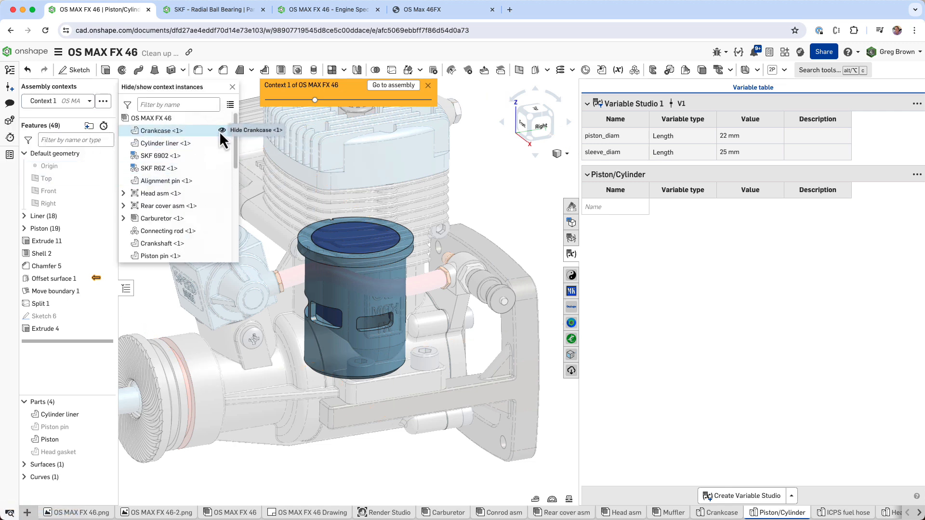
left_click(221, 131)
right_click_drag(316, 205, 382, 269)
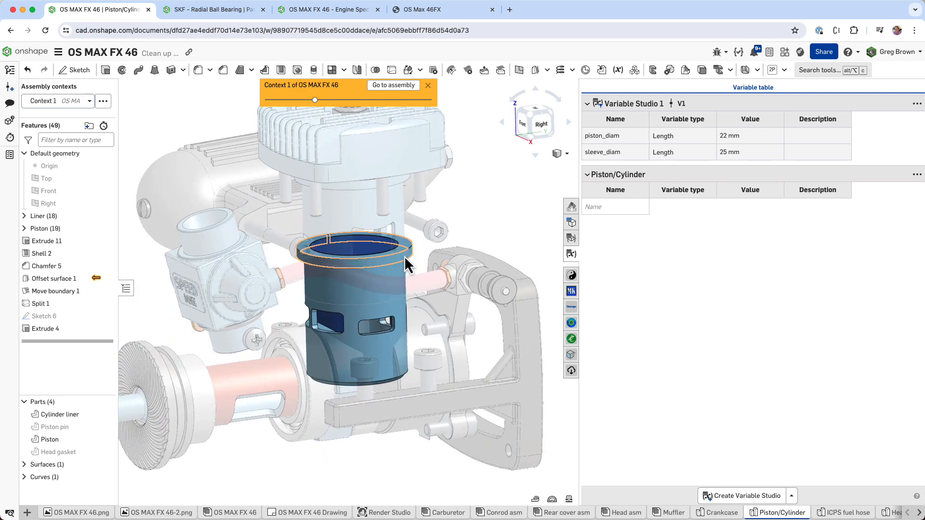
left_click(105, 414)
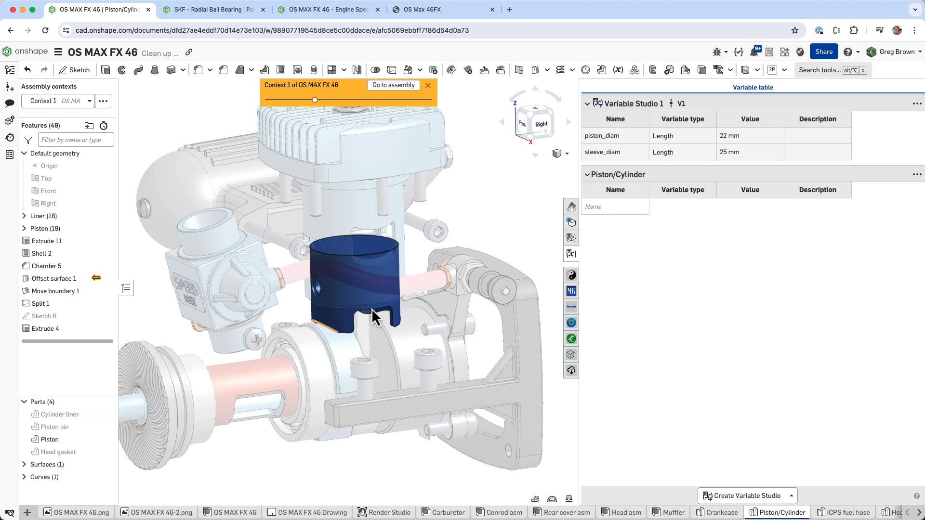
scroll(386, 305, "up", 10)
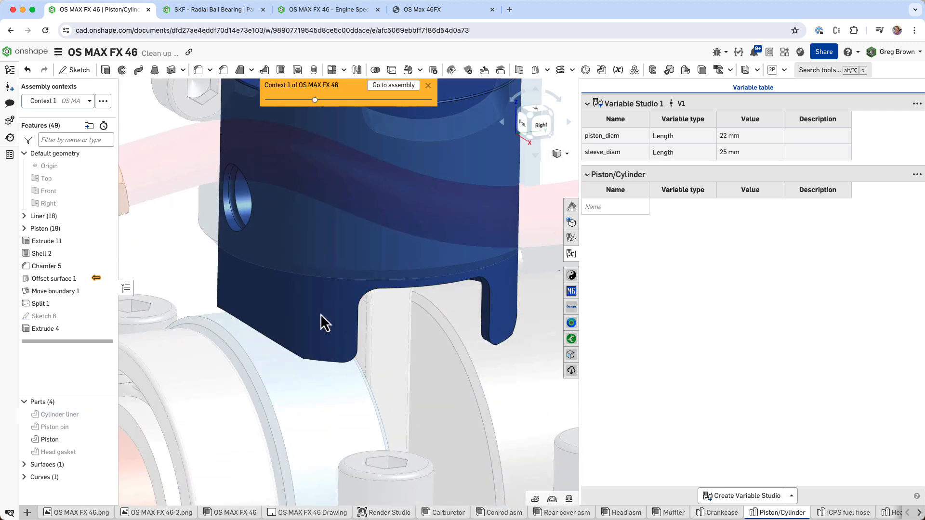
- Expand the list of surfaces and highlight Offset surface 1 to inspect where it lies beneath the piston skirt
right_click(326, 322)
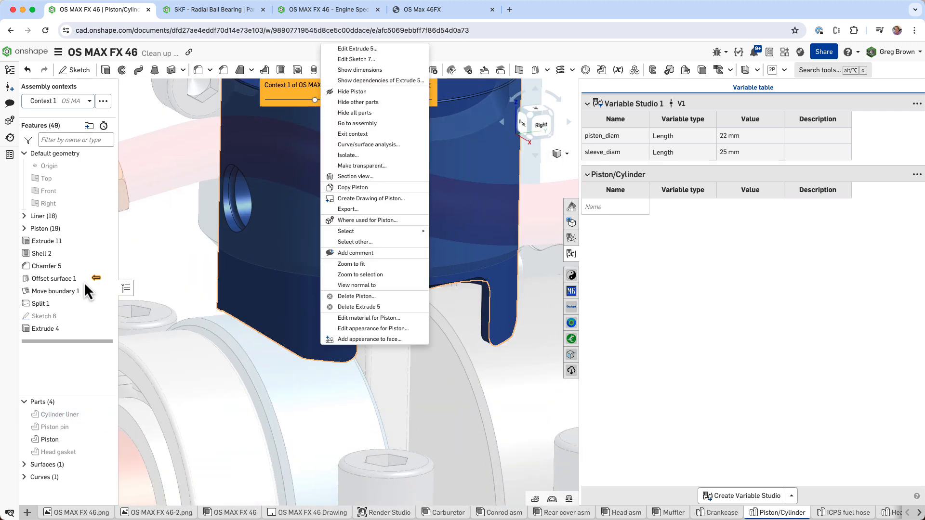
left_click(24, 464)
left_click(23, 465)
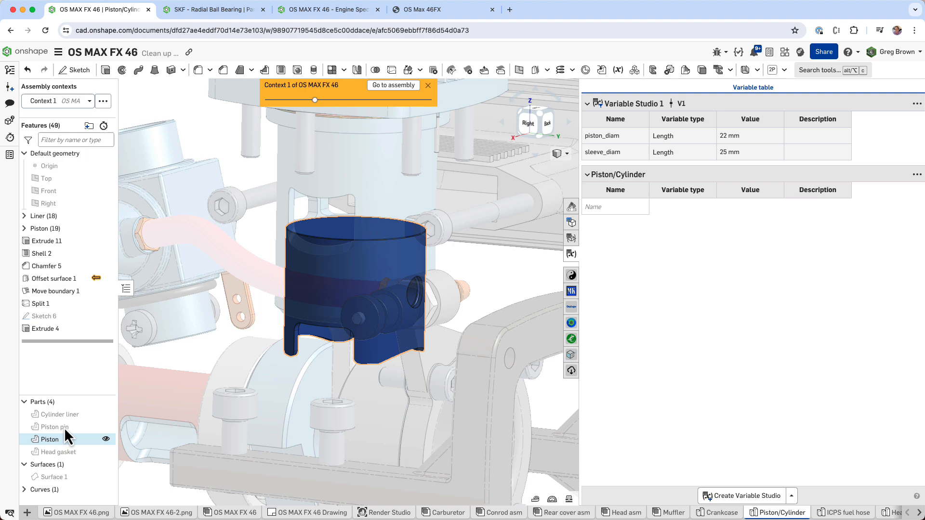
left_click(73, 277)
right_click_drag(243, 356, 282, 363)
scroll(378, 356, "up", 5)
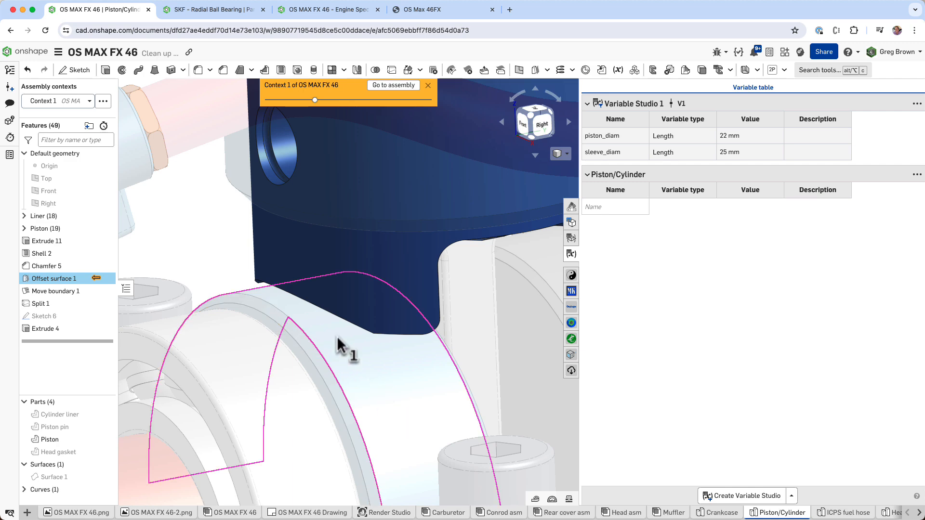
left_click(193, 252)
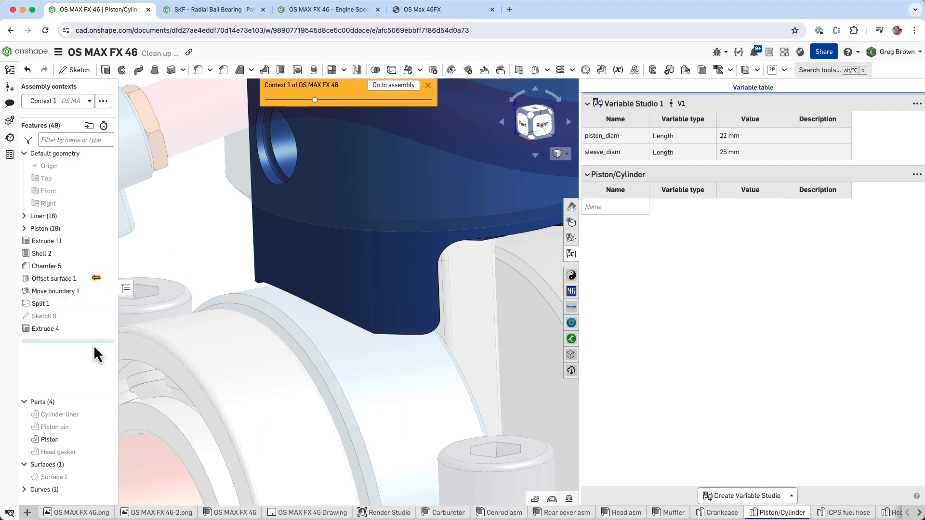
- Roll the feature list back to just before Split 1 and inspect the extended offset surface against the piston skirt
left_click_drag(94, 343, 85, 299)
scroll(252, 306, "down", 8)
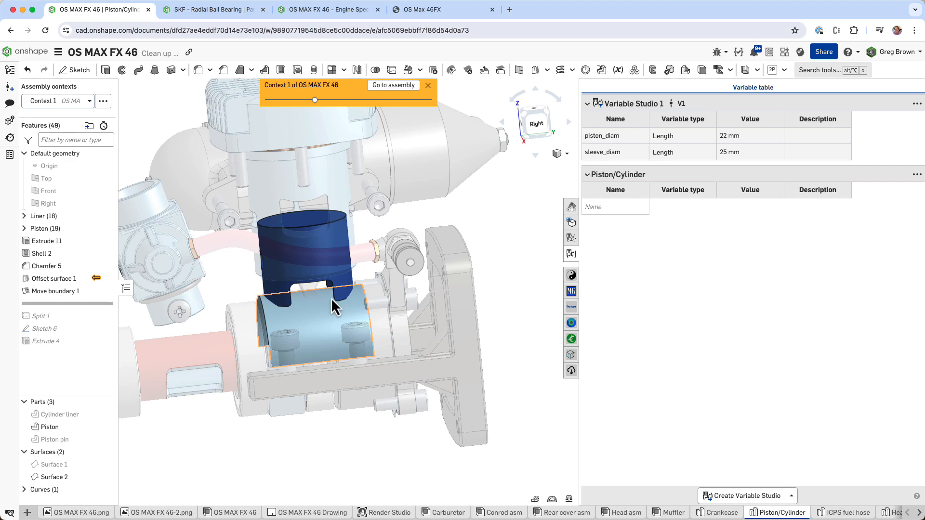
right_click_drag(303, 318, 292, 292)
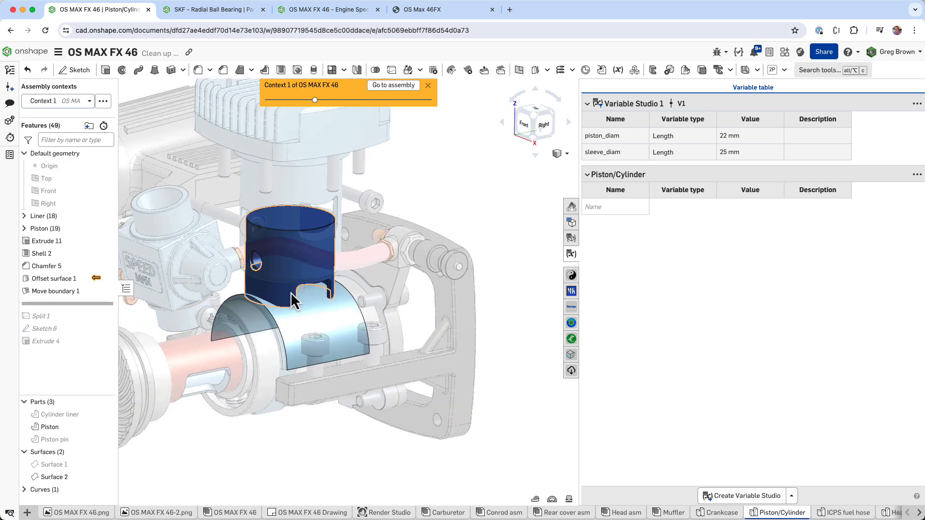
scroll(291, 291, "up", 5)
- Roll the feature list forward past Split 1 and review that feature's definition, closing it without changes
left_click_drag(63, 304, 61, 323)
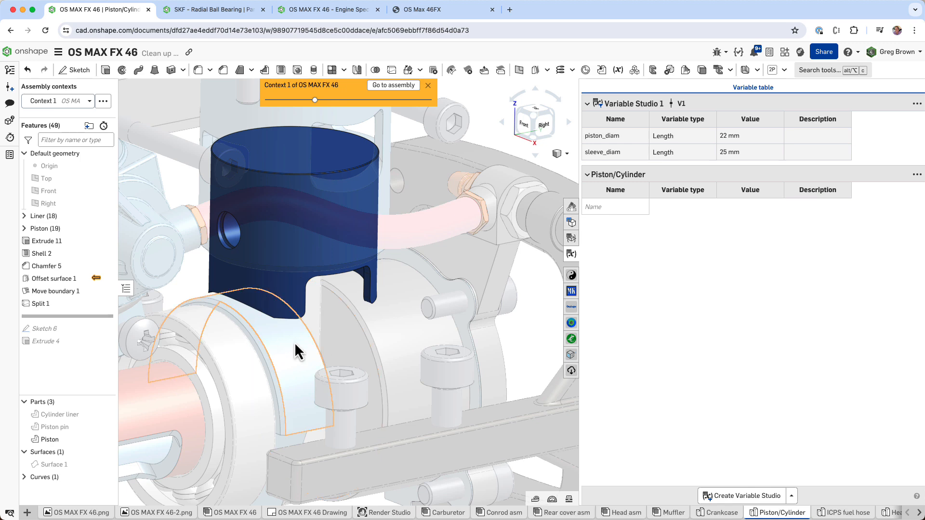
middle_click_drag(329, 312, 363, 361)
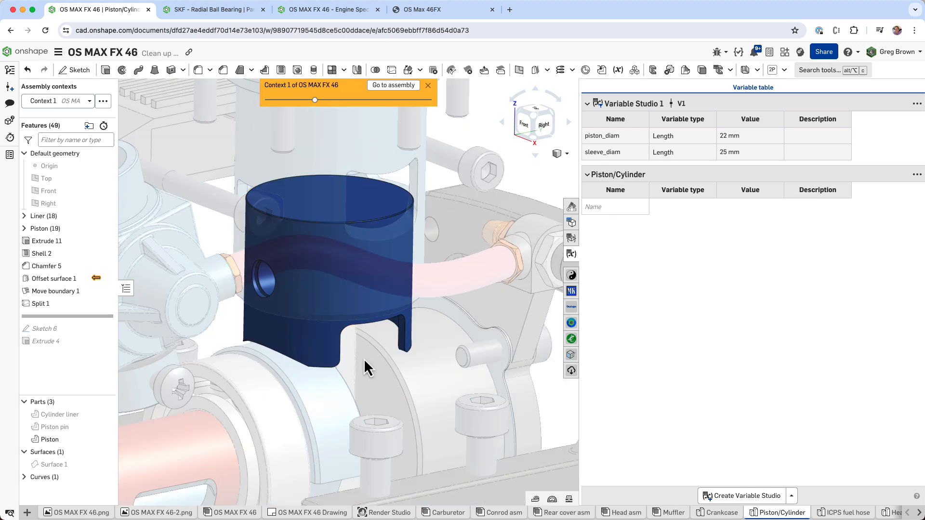
right_click_drag(364, 361, 155, 319)
right_click(52, 304)
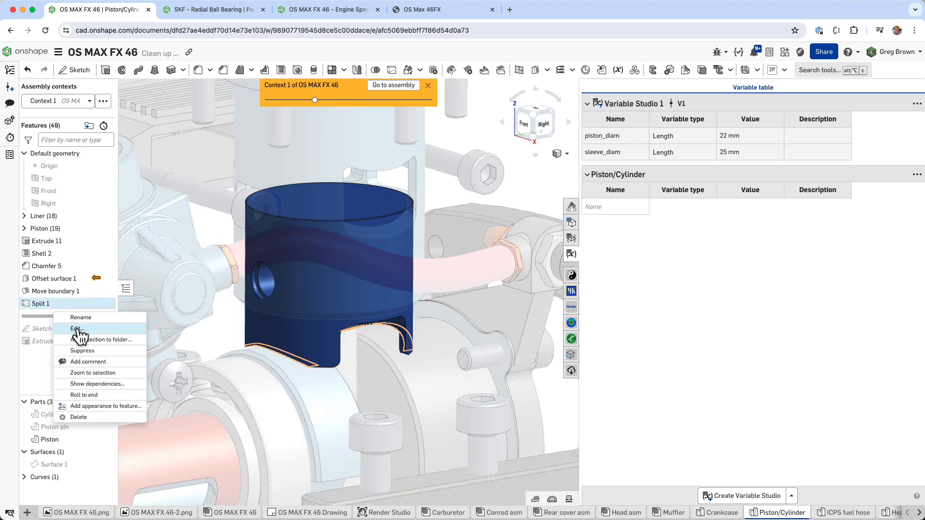
left_click(79, 337)
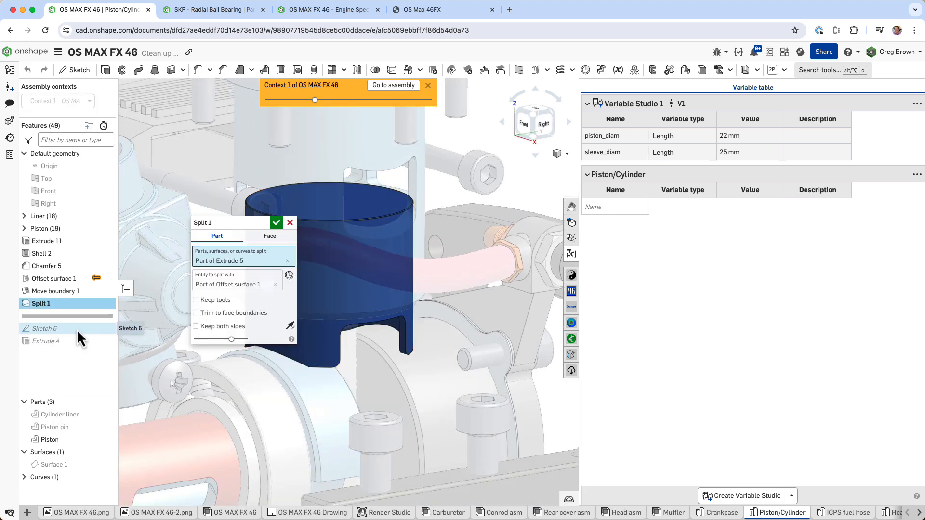
left_click(290, 223)
- Review the source face and offset distance of Offset surface 1 in its definition, closing it without changes
right_click(68, 282)
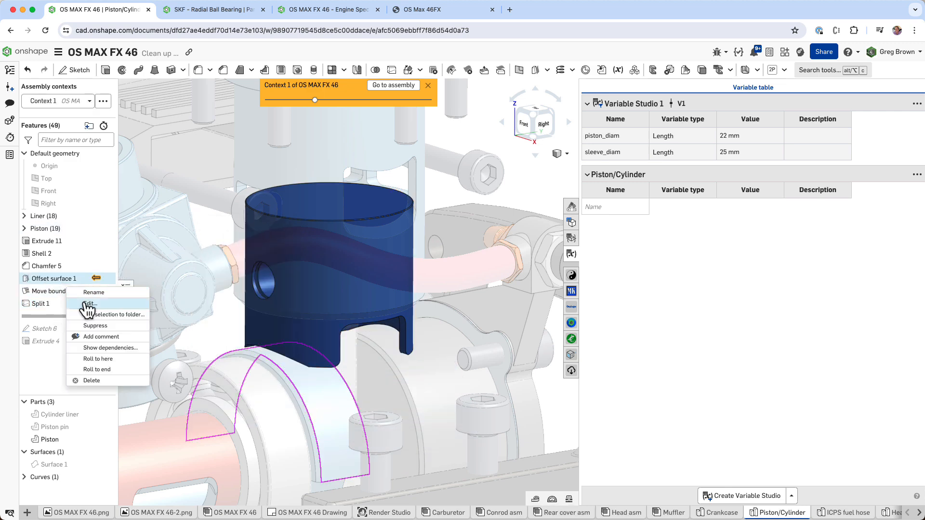
left_click(89, 304)
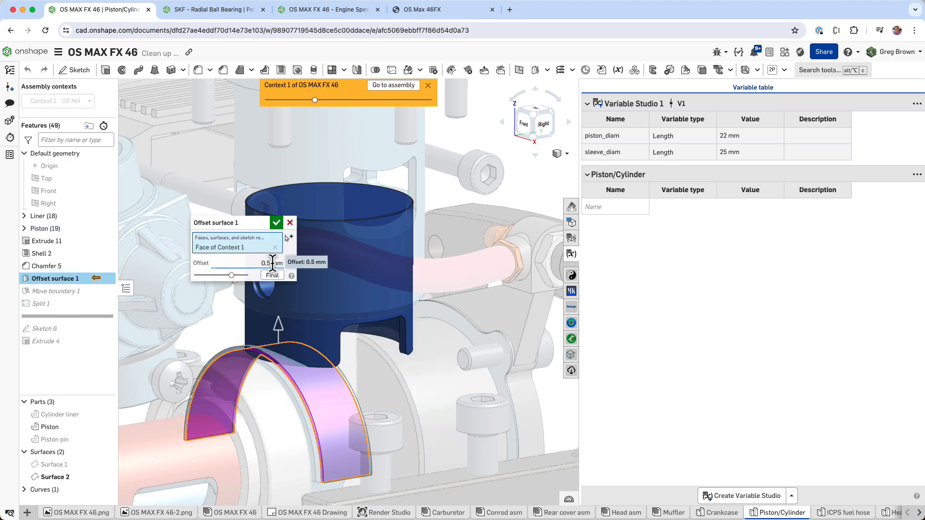
right_click_drag(355, 382, 290, 372)
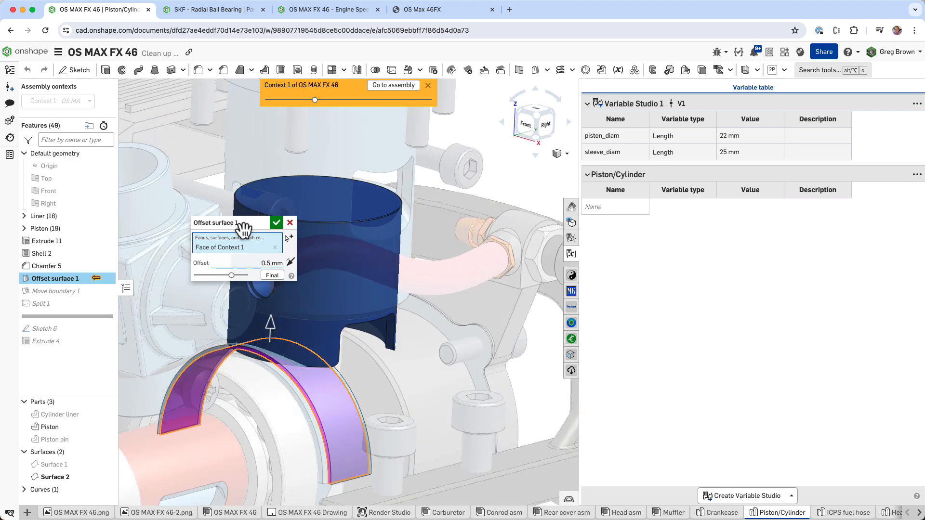
left_click(287, 226)
- Examine the trimmed lower edge of the piston skirt against the crankshaft counterweight face from close range
scroll(304, 360, "up", 5)
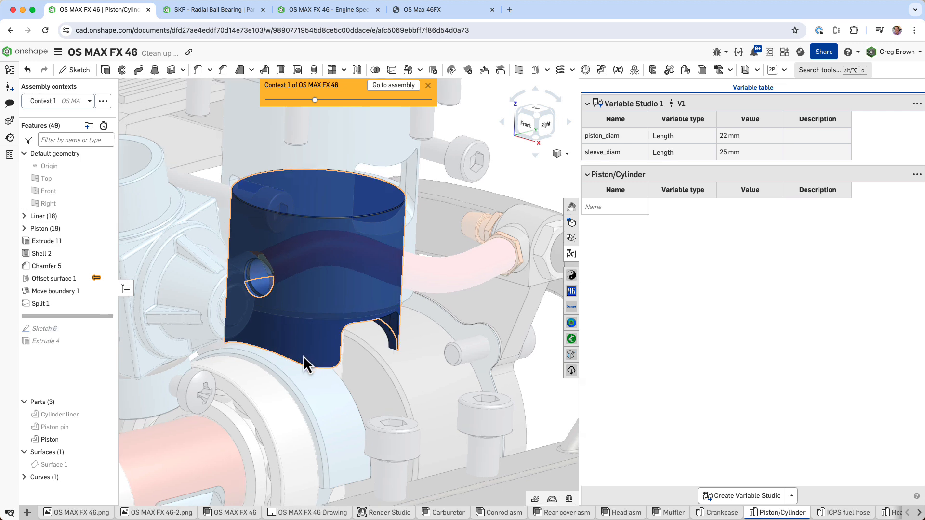
right_click_drag(299, 362, 263, 361)
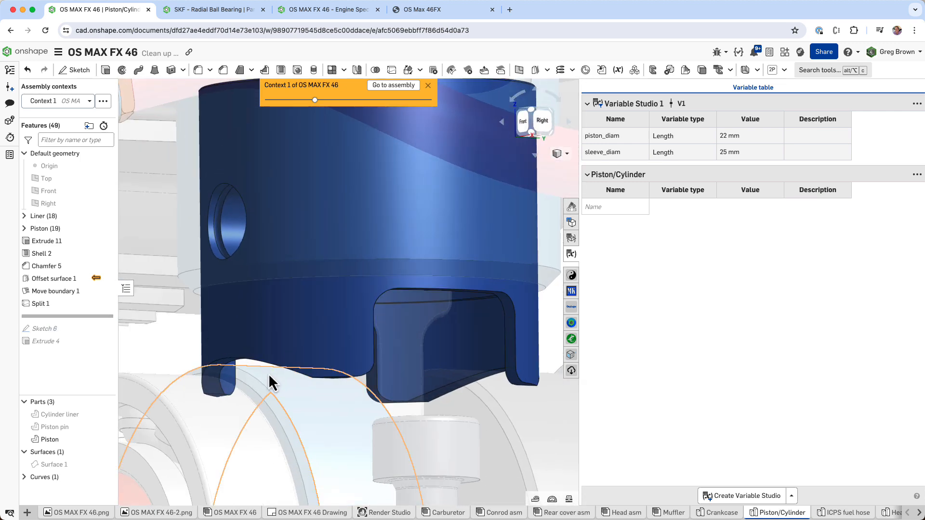
left_click(265, 368)
scroll(243, 368, "up", 5)
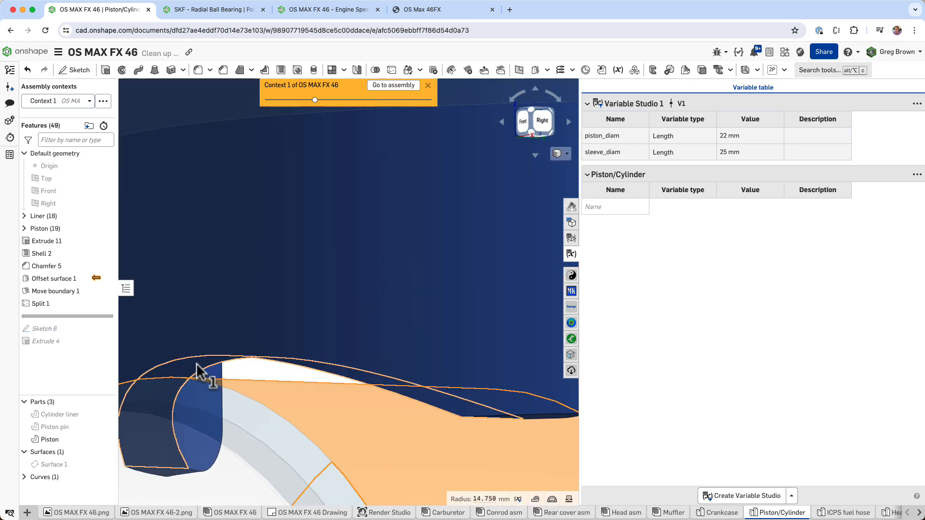
left_click(297, 357)
scroll(298, 353, "down", 3)
right_click_drag(308, 361, 304, 367)
left_click(163, 299)
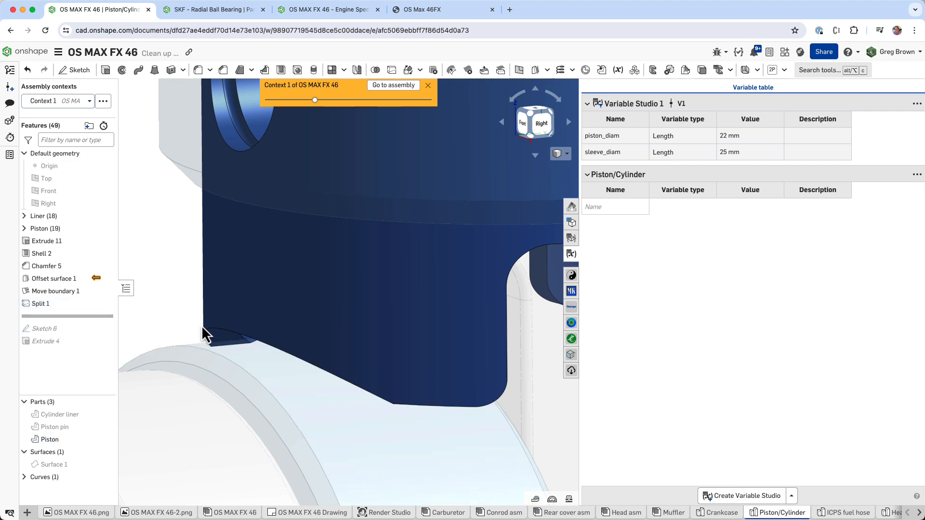
- Roll the feature list forward to the end, past Extrude 4, and view the piston within the whole engine context
right_click(258, 356)
left_click(85, 319)
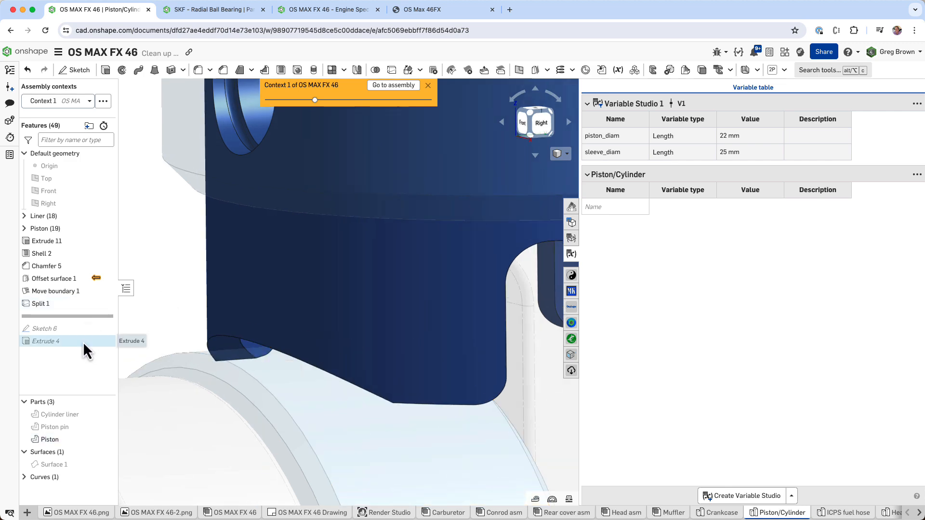
left_click_drag(85, 317, 89, 348)
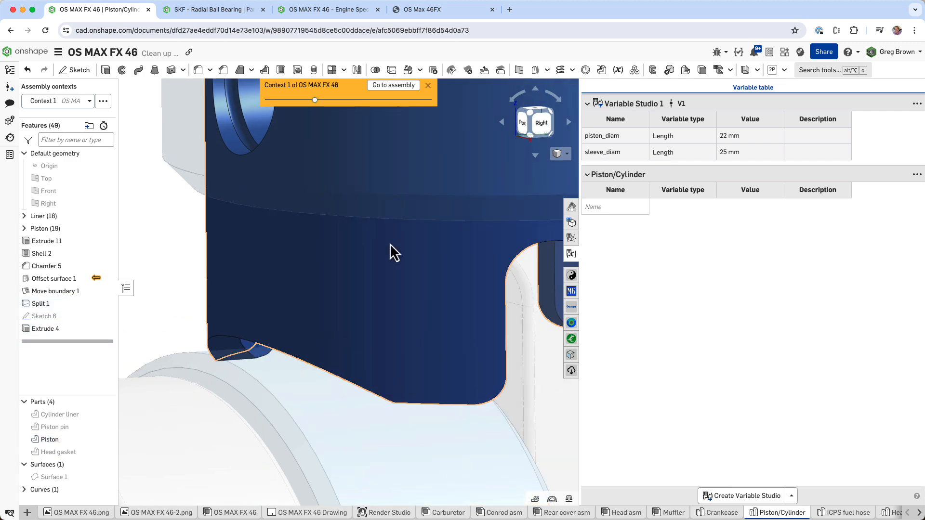
scroll(351, 290, "down", 10)
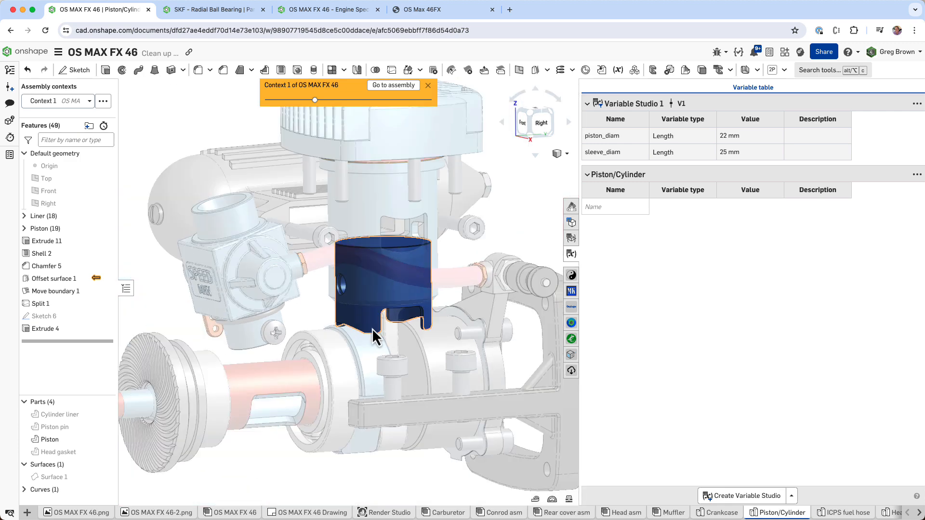
right_click_drag(364, 310, 389, 313)
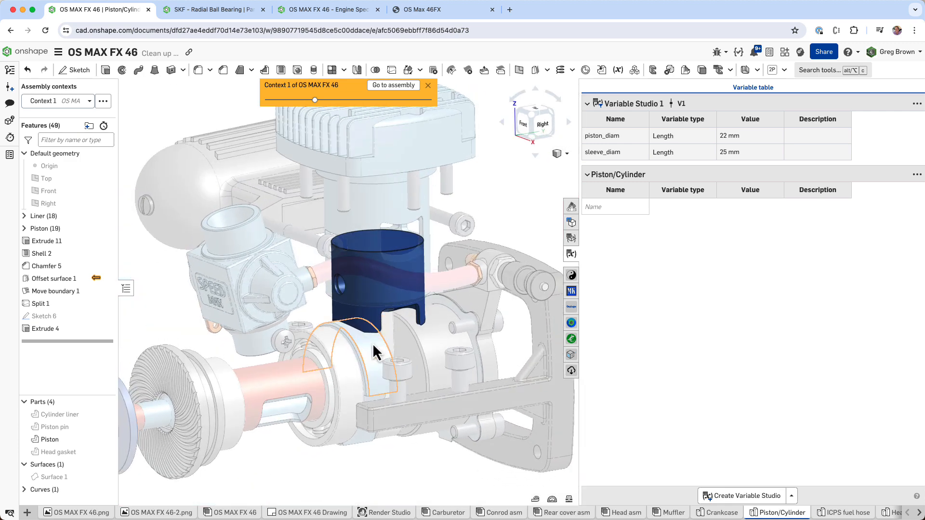
right_click_drag(392, 336, 399, 313)
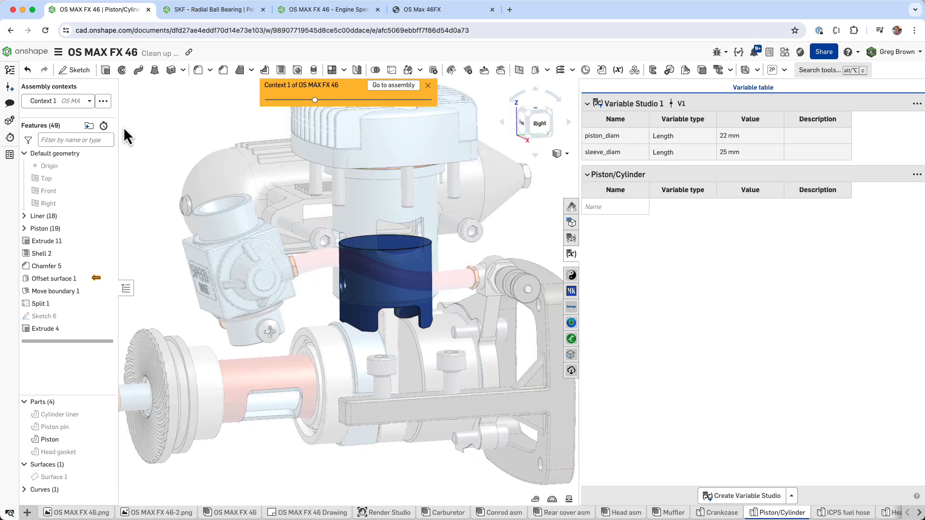
- Check the options for Context 1 and return to the OS MAX FX 46 assembly to view the piston skirt
left_click(105, 102)
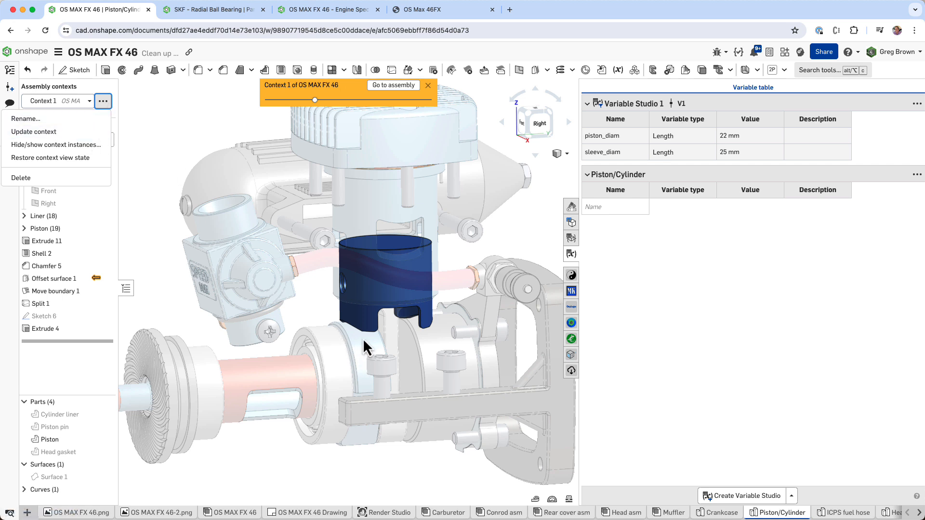
left_click(392, 85)
scroll(443, 323, "up", 3)
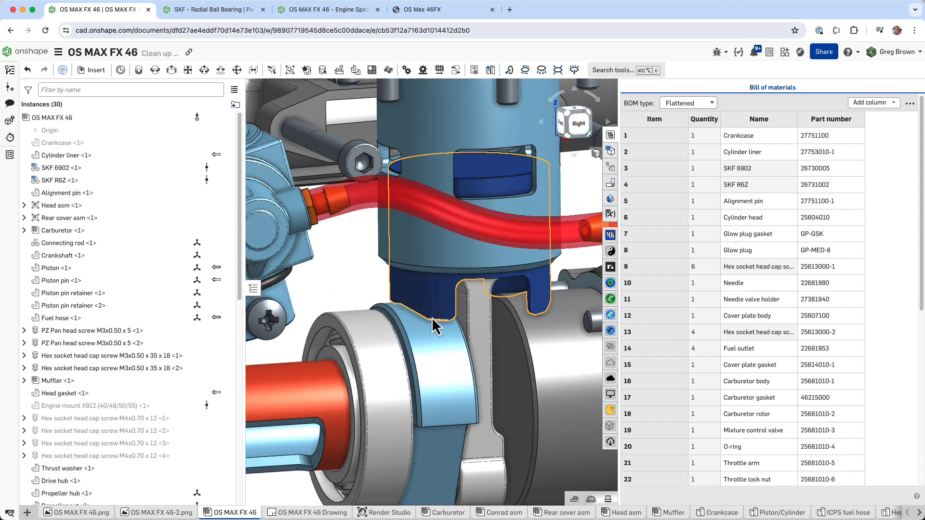
right_click_drag(432, 317, 432, 291)
scroll(417, 336, "down", 3)
- Hide the Cylinder liner instance in the assembly to expose the whole piston above the crankshaft
left_click(481, 204)
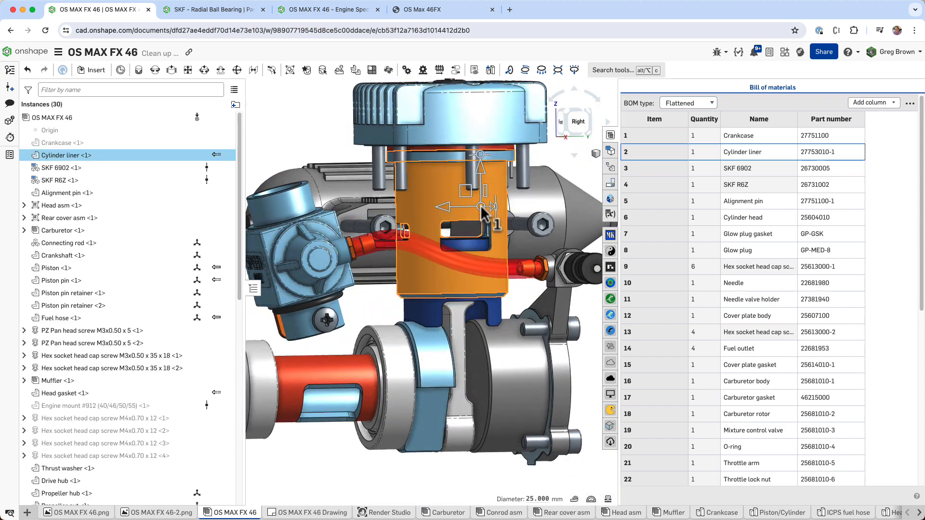
left_click(481, 204)
right_click_drag(488, 207, 455, 219)
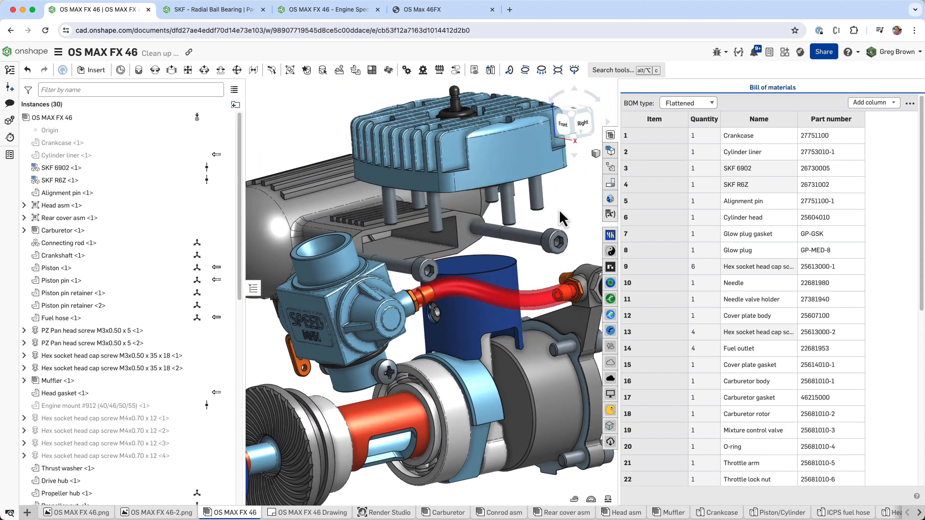
- Show all hidden instances again and view the engine in cross-section from its right side
right_click(560, 211)
left_click(575, 227)
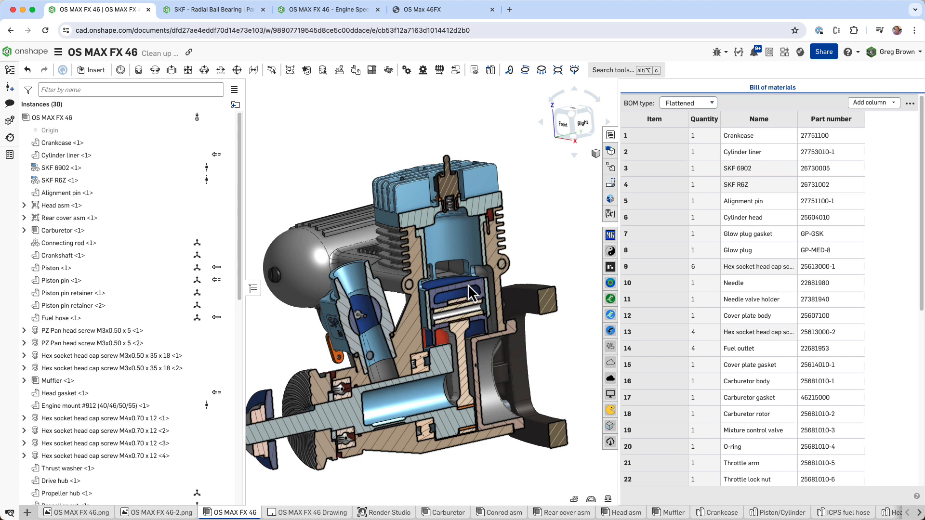
right_click_drag(467, 284, 567, 188)
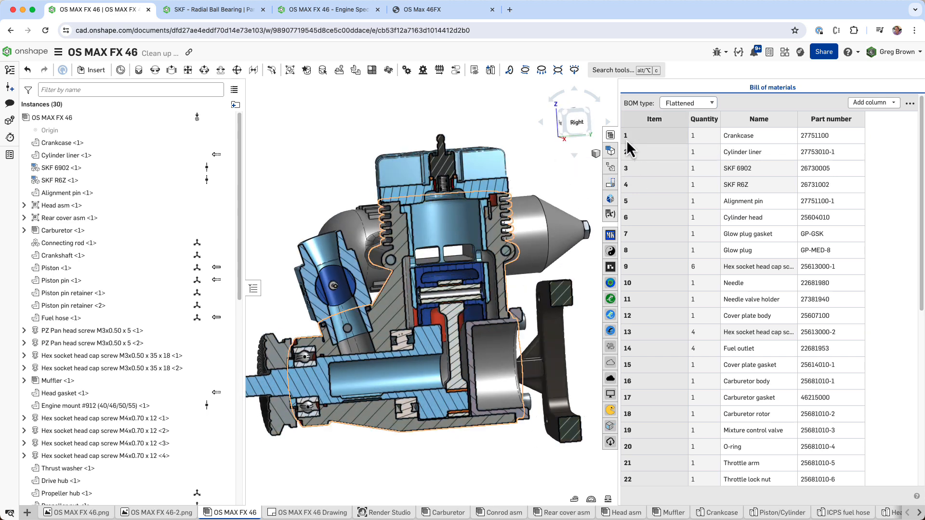
- Replace the bill of materials with the named positions table and narrow it to enlarge the model area
left_click(610, 135)
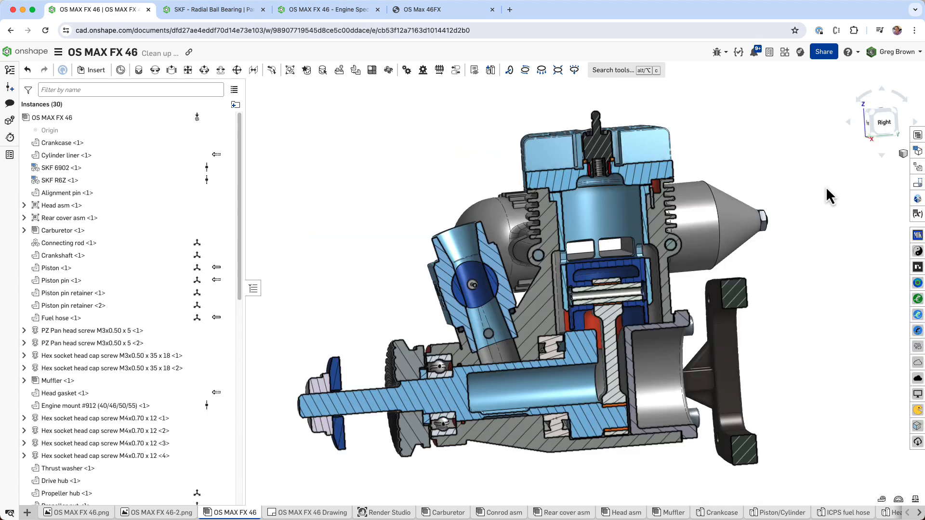
left_click(918, 183)
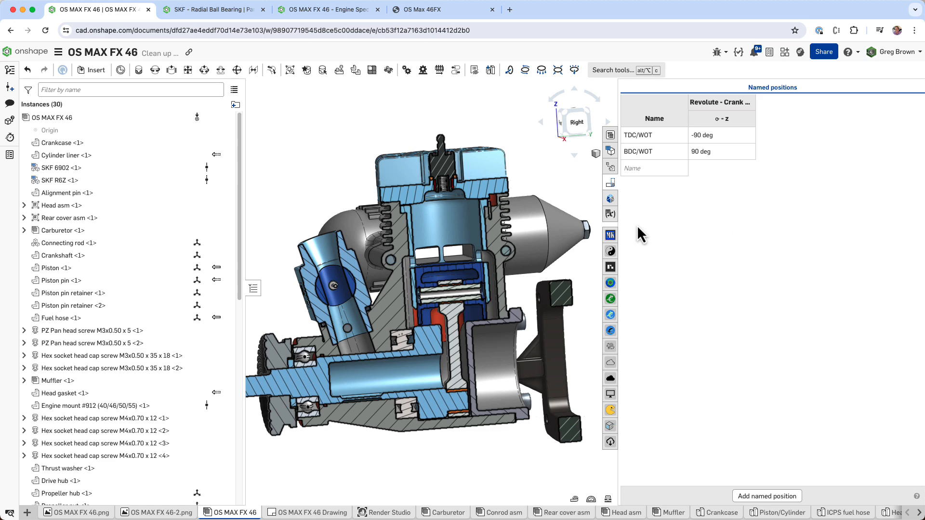
left_click_drag(621, 198, 783, 210)
- Pick the BDC/WOT named position and examine the sectioned piston, connecting rod and crankshaft
left_click(800, 151)
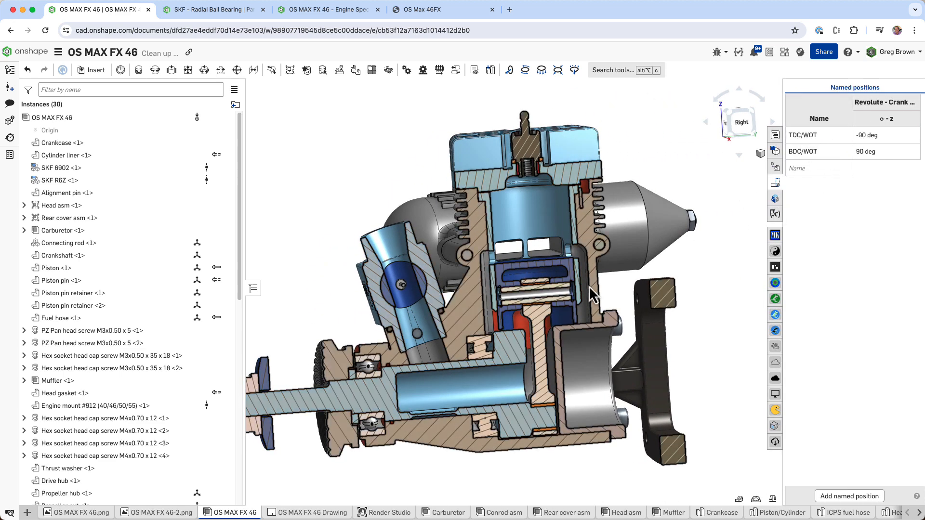
mouse_move(604, 285)
right_mouse_down()
mouse_move(612, 275)
mouse_move(589, 287)
right_mouse_up()
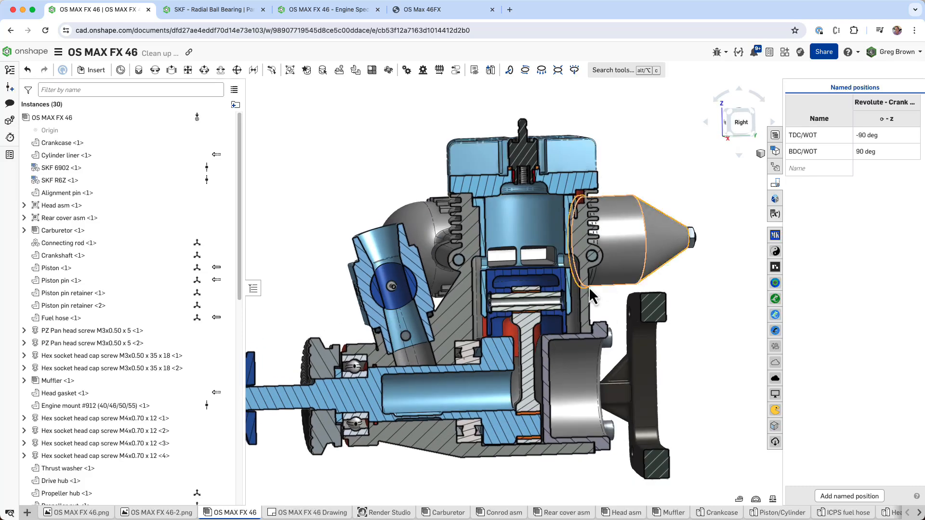
scroll(518, 314, "up", 1)
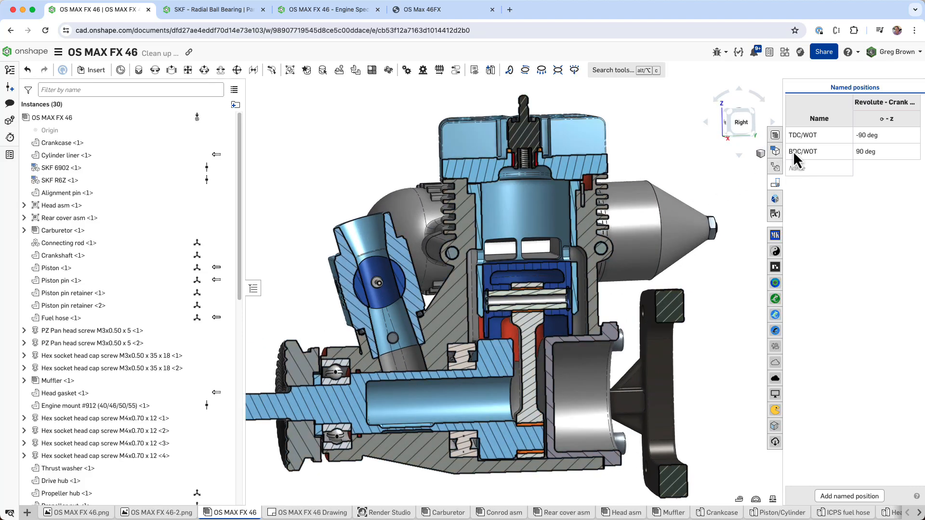
right_click_drag(620, 253, 578, 279)
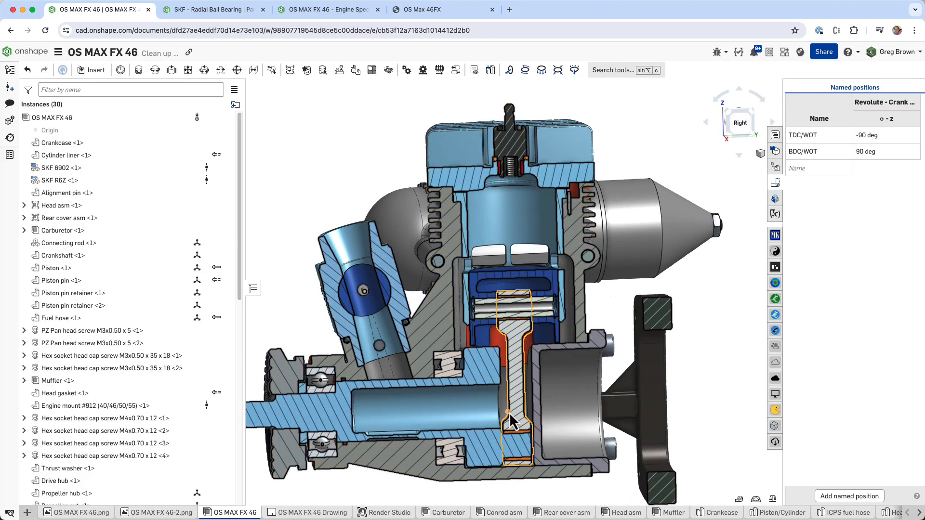
right_click_drag(496, 451, 509, 446)
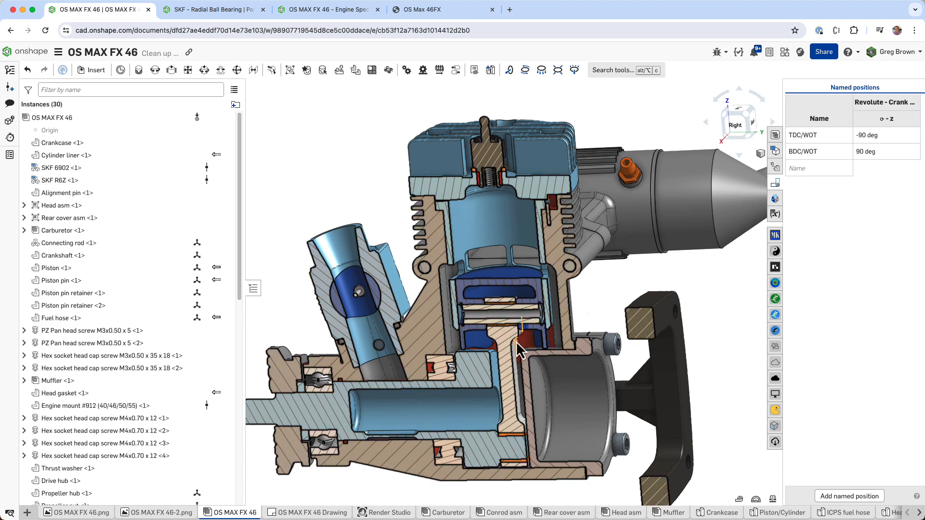
- Apply the TDC/WOT named position and inspect the clearance between the piston crown and the cylinder head in the section
right_click(809, 136)
left_click(831, 143)
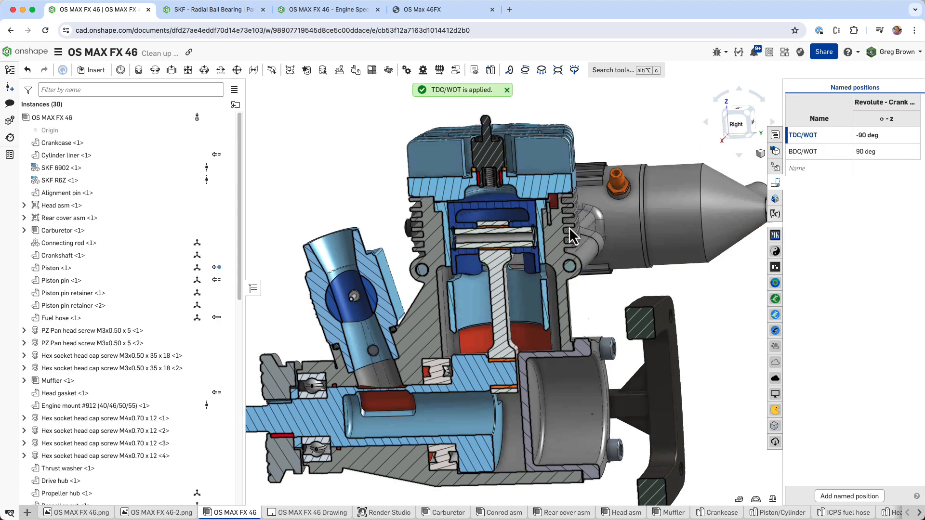
scroll(529, 212, "up", 3)
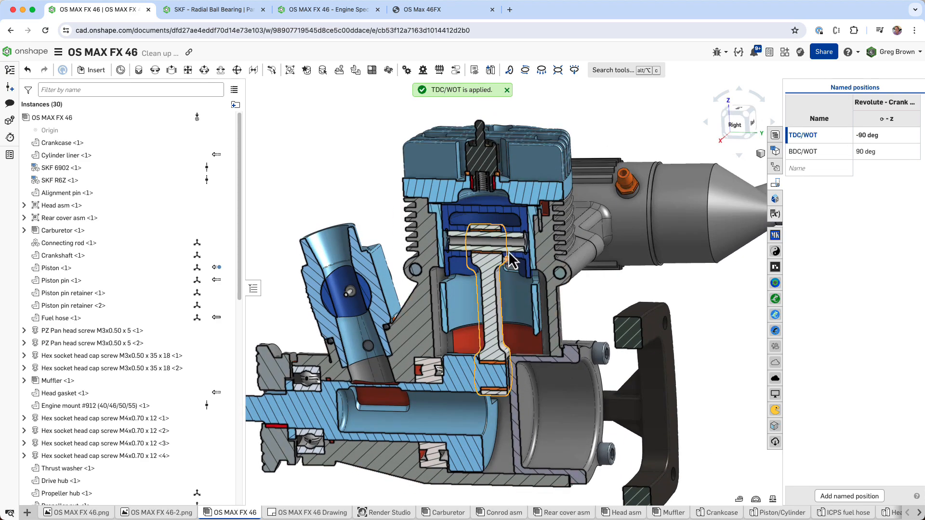
scroll(520, 207, "up", 3)
scroll(518, 195, "up", 8)
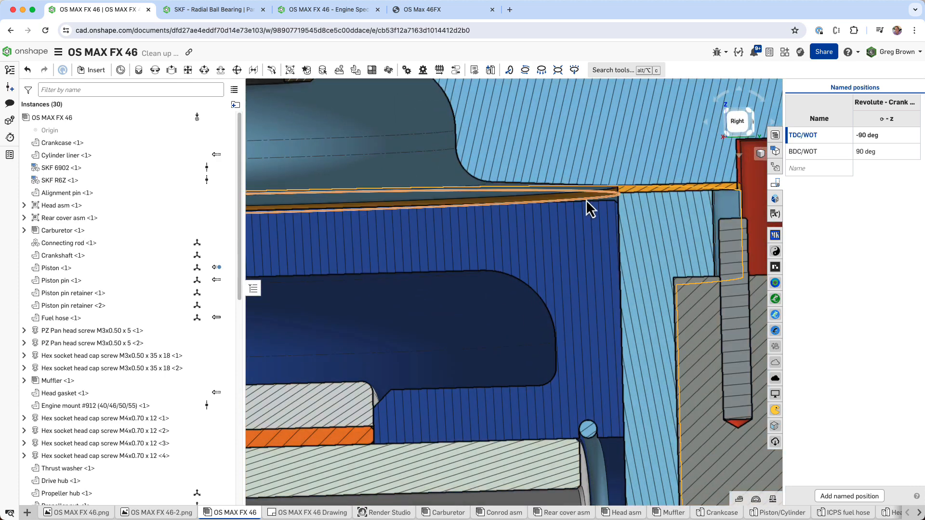
scroll(594, 195, "down", 2)
scroll(595, 198, "down", 5)
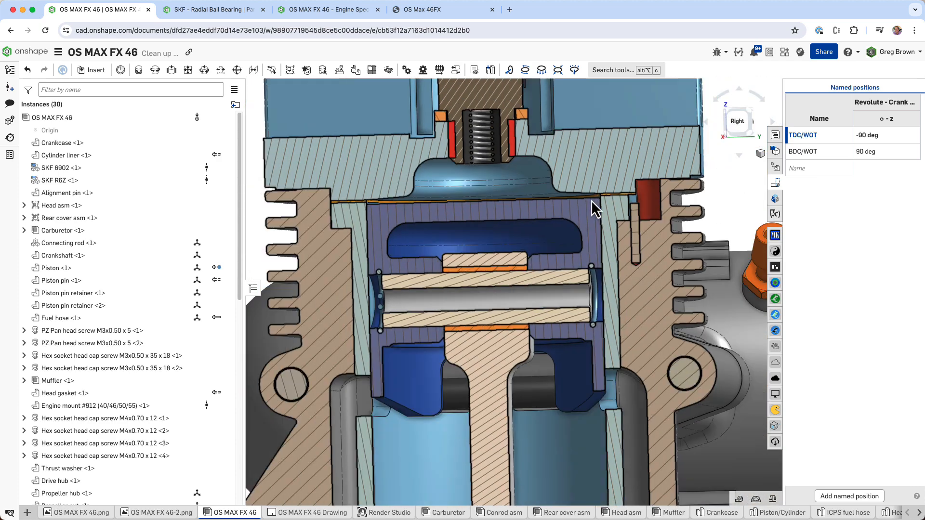
scroll(579, 212, "down", 1)
scroll(577, 213, "down", 5)
right_click_drag(577, 213, 546, 244)
middle_click_drag(608, 233, 558, 191)
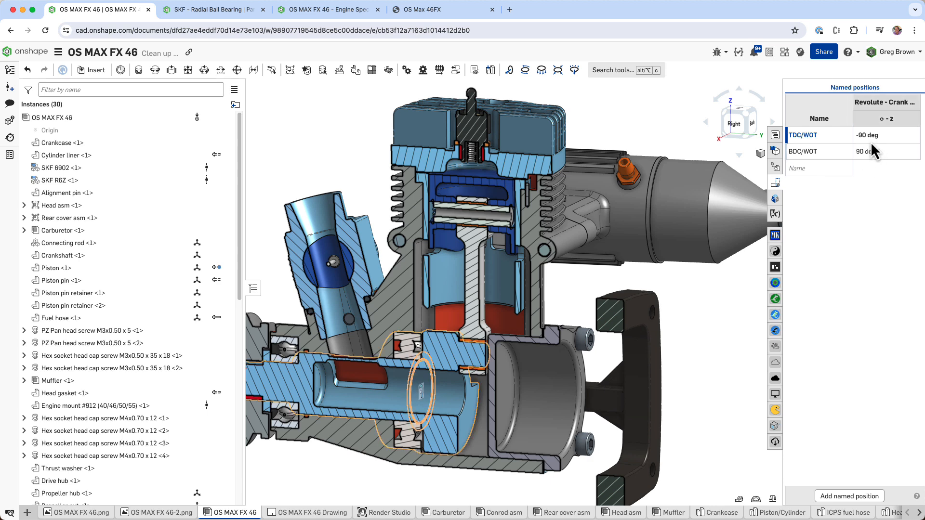
- Dismiss the BDC/WOT position's options and undo the applied TDC/WOT position
right_click(813, 150)
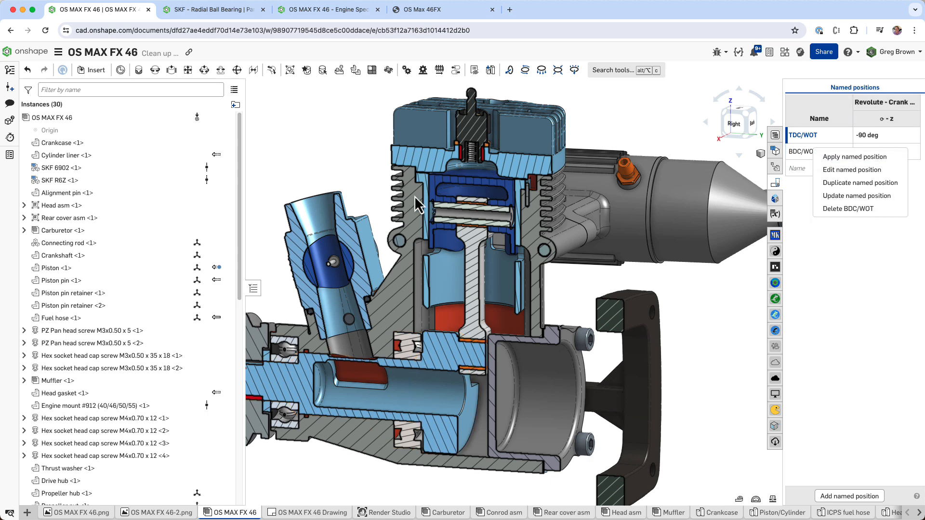
left_click(309, 148)
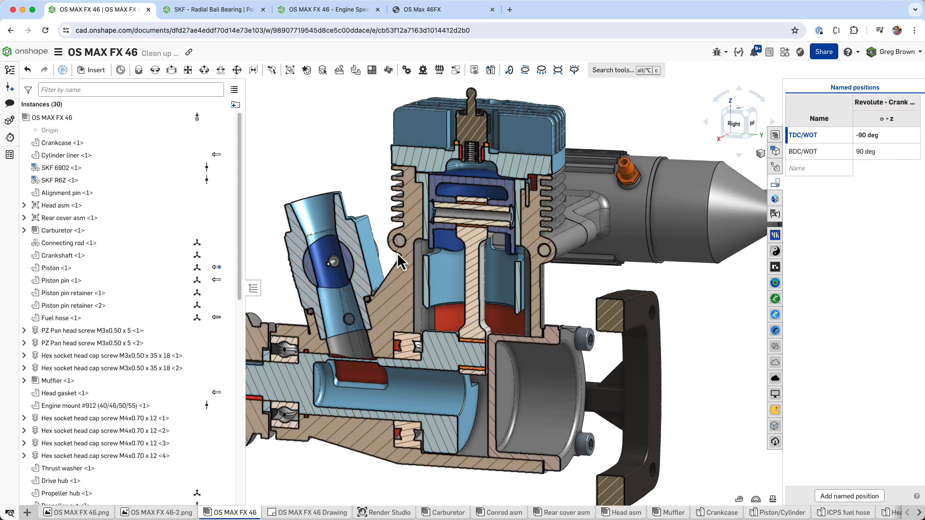
mouse_move(483, 337)
right_mouse_down()
mouse_move(479, 327)
mouse_move(494, 332)
mouse_move(492, 346)
right_mouse_up()
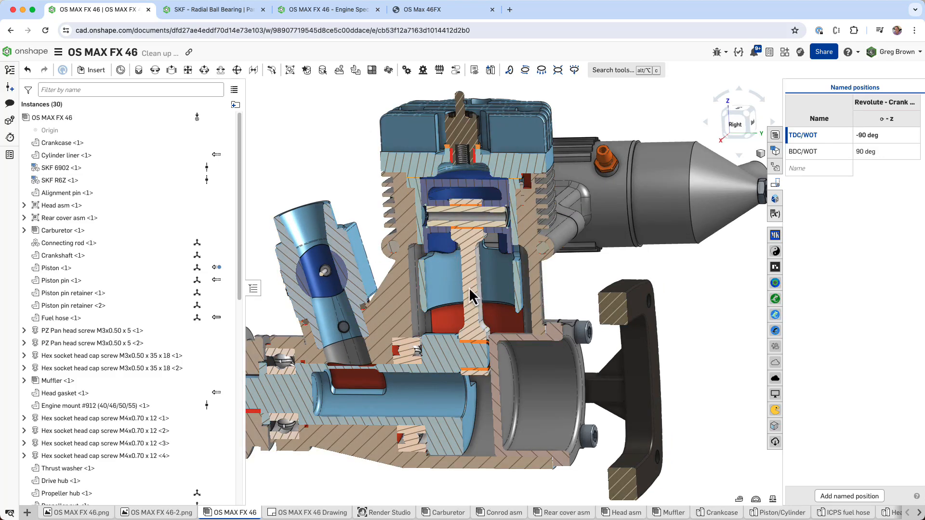
mouse_move(219, 269)
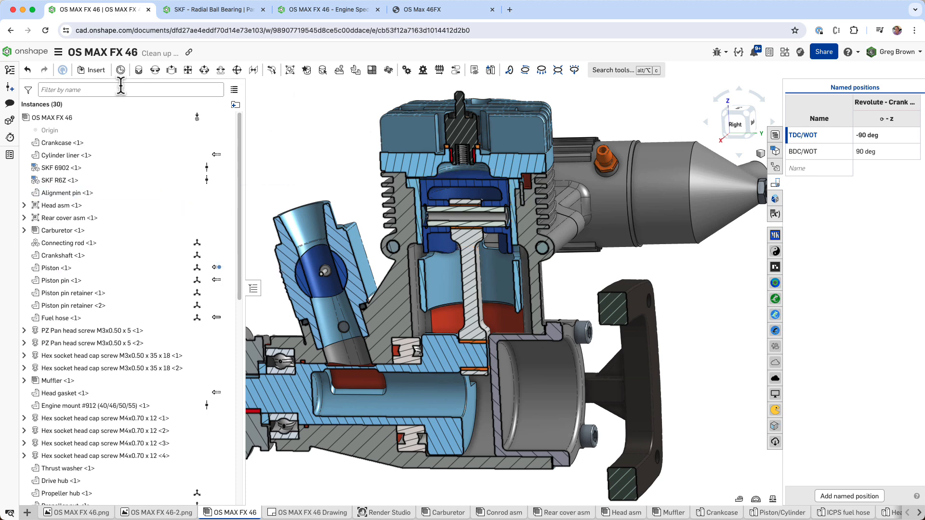
left_click(29, 70)
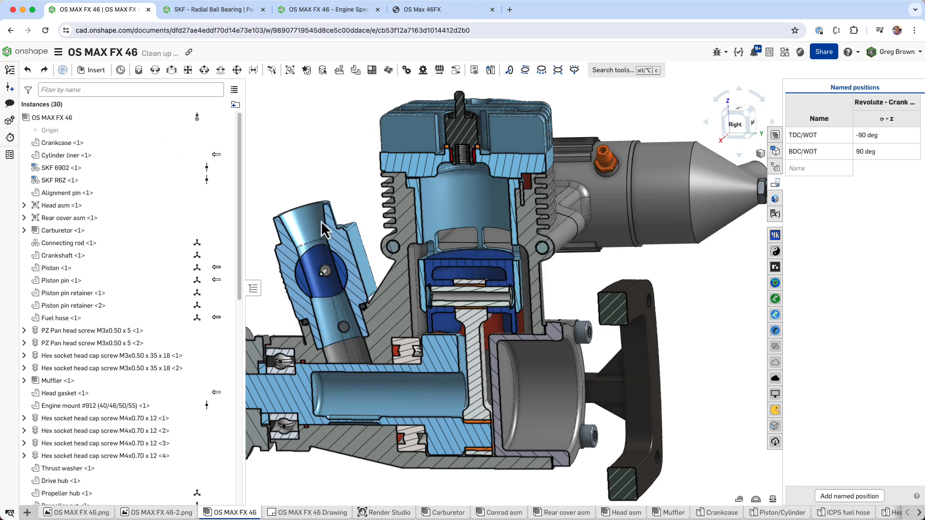
- Examine the piston skirt's cutout around the crankshaft and connecting rod in the sectioned engine
scroll(375, 228, "up", 5)
scroll(436, 326, "up", 6)
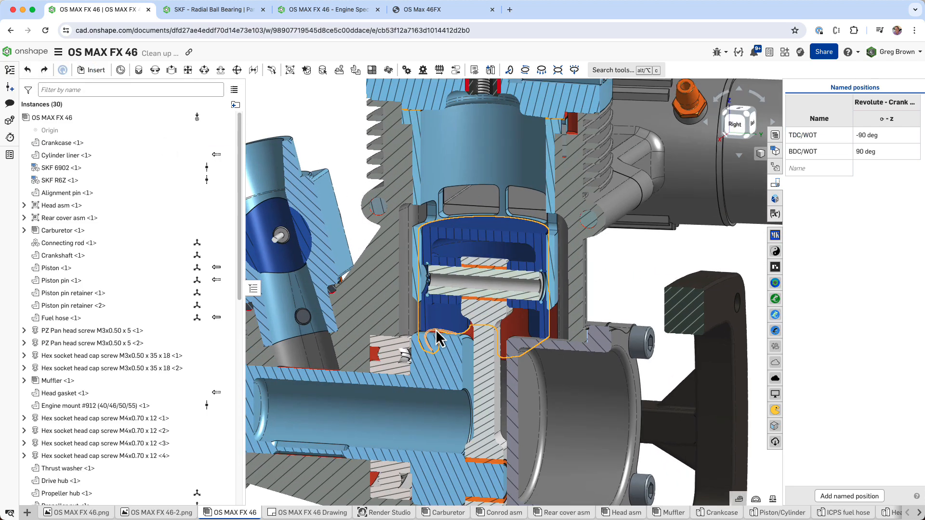
scroll(441, 329, "down", 8)
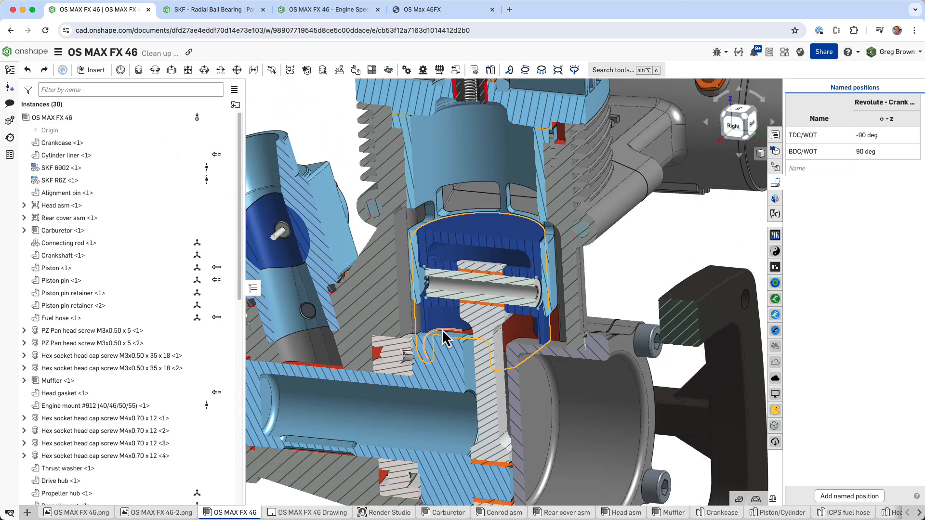
scroll(512, 341, "down", 2)
middle_click_drag(508, 333, 533, 342)
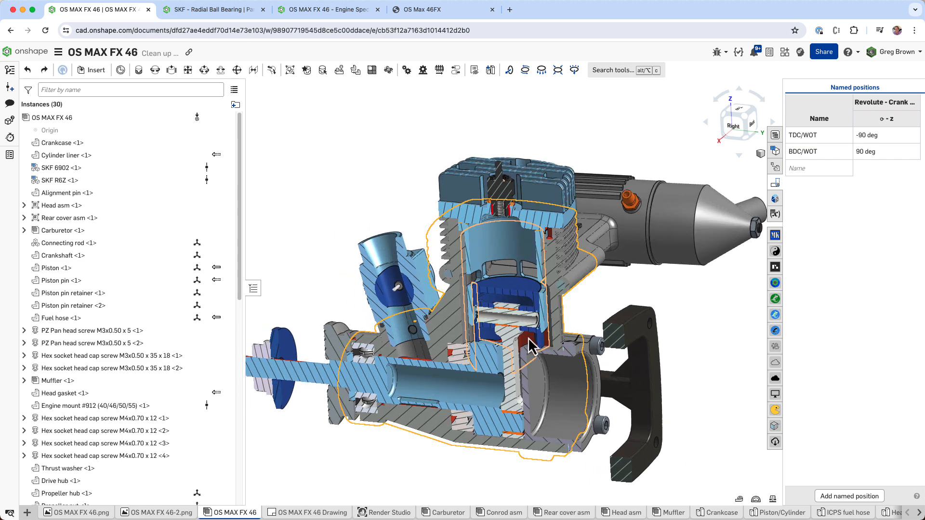
right_click_drag(533, 342, 519, 325)
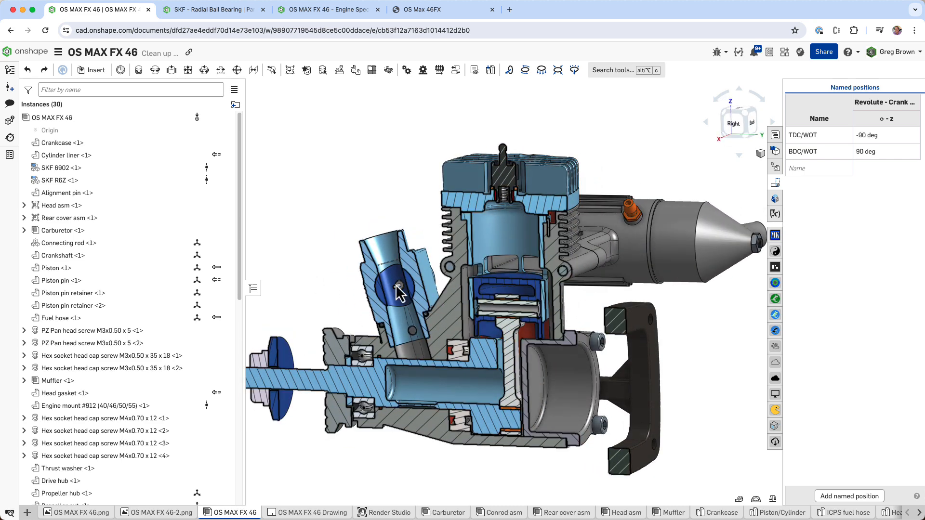
right_click_drag(338, 288, 510, 319)
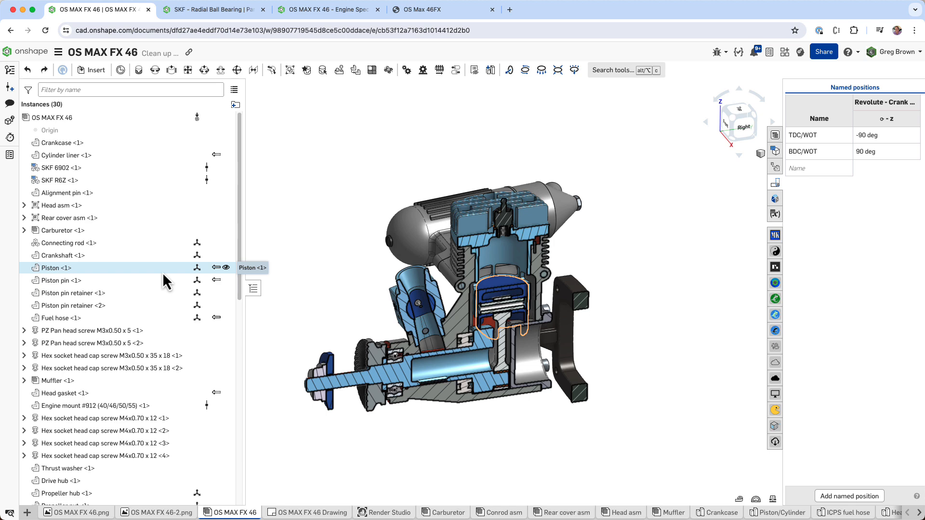
- Turn off the section view to show the complete engine assembly from its carburetor side
key("shift+x")
scroll(369, 310, "up", 3)
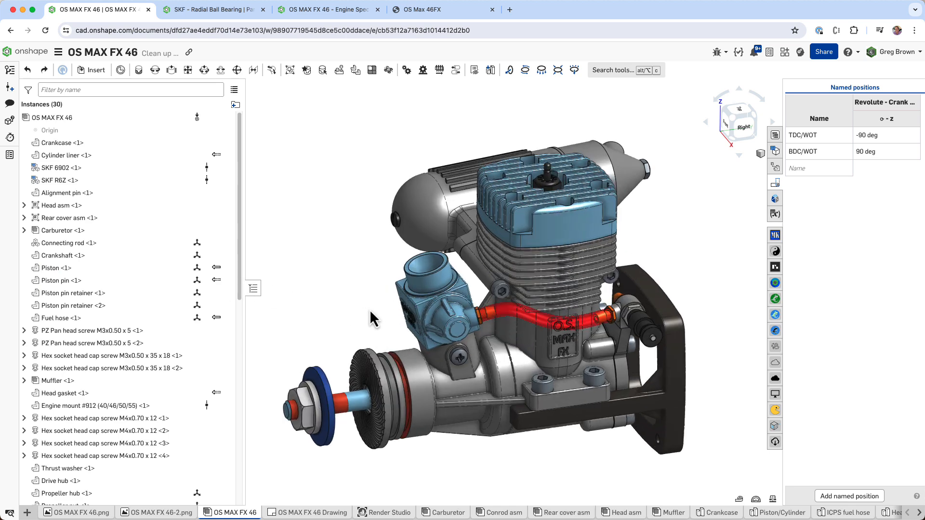
right_click_drag(369, 309, 392, 313)
- Temporarily make the Crankcase transparent to inspect how the carburetor neck and its retaining screws fit inside
scroll(479, 355, "up", 3)
left_click(436, 365)
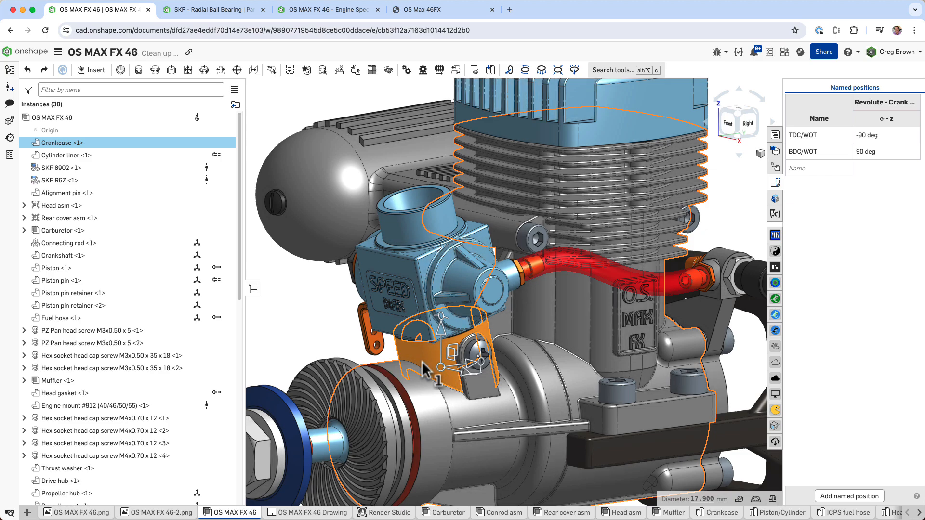
key("shift+t")
right_click_drag(422, 369, 485, 358)
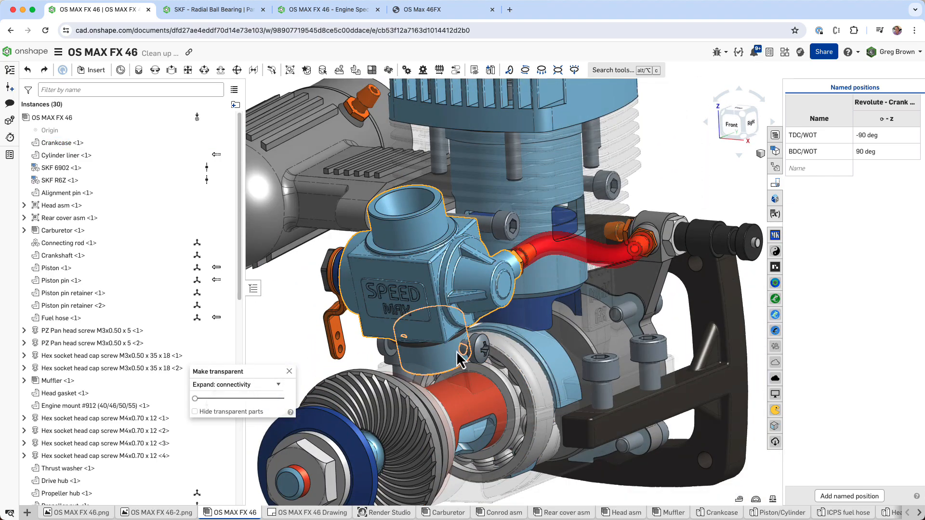
right_click_drag(452, 363, 330, 342)
left_click(289, 371)
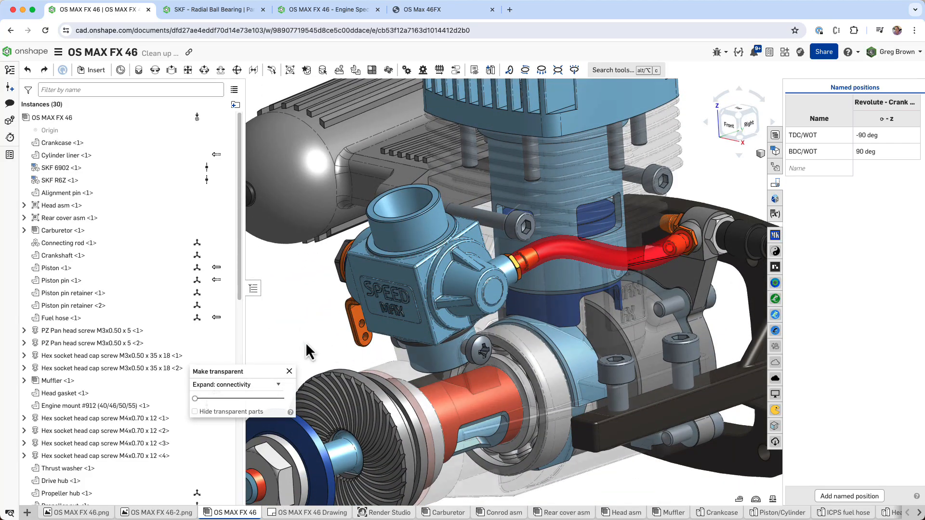
- Hide the first PZ Pan head screw M3x0.50 x 5 and inspect the exposed hole through the crankcase lug
left_click(474, 355)
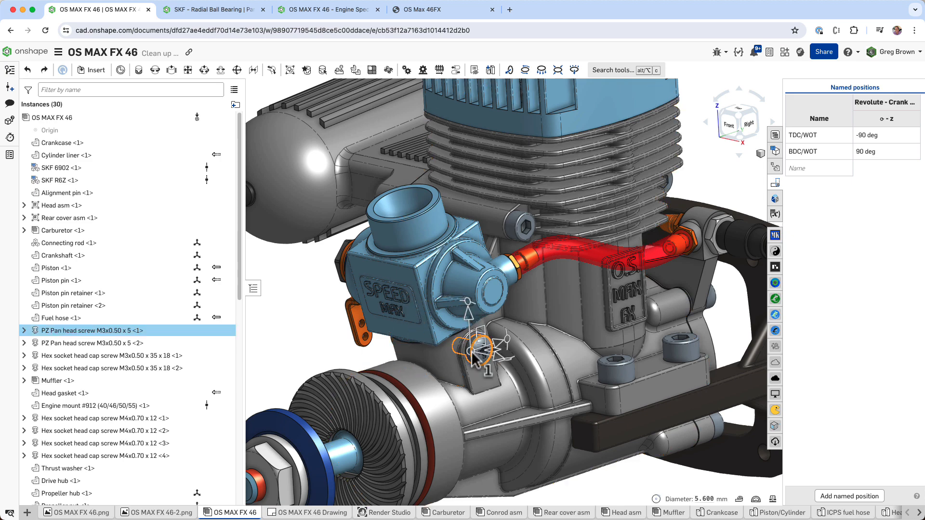
key("y")
scroll(473, 354, "up", 10)
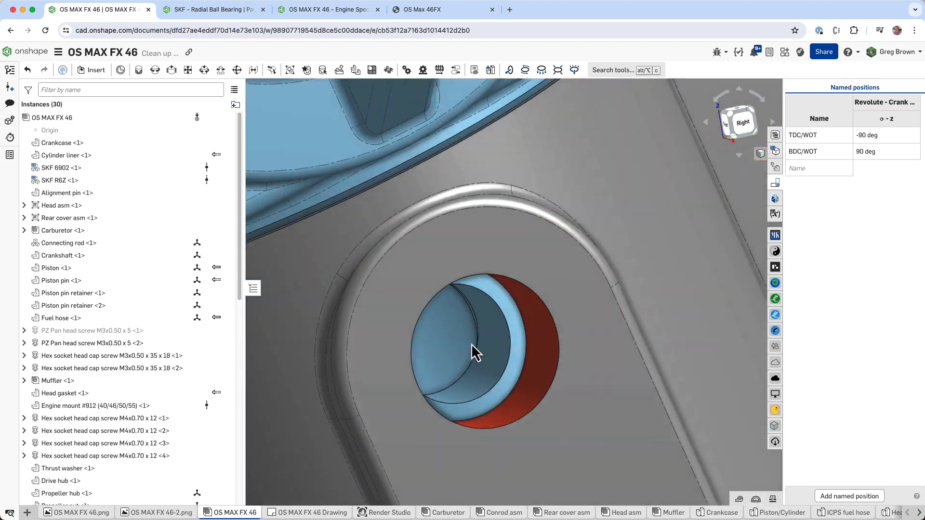
right_click_drag(471, 343, 462, 343)
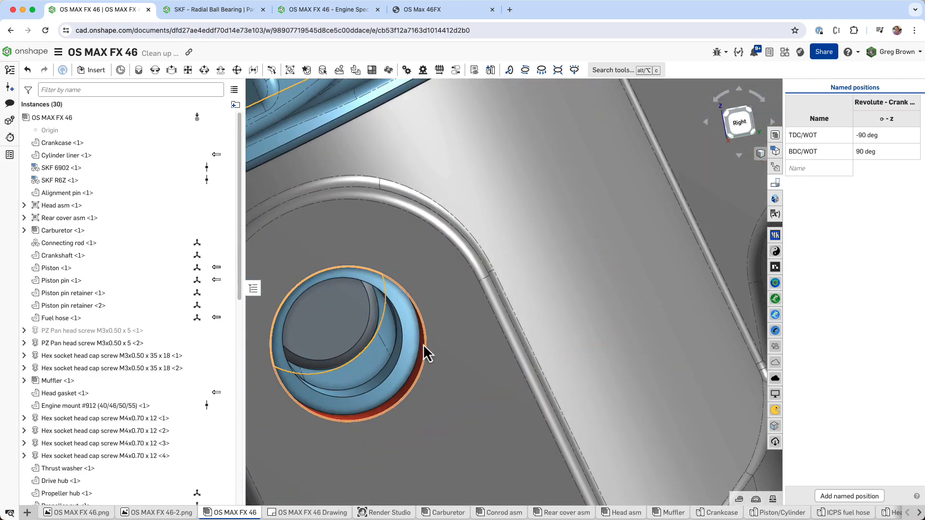
scroll(426, 346, "down", 10)
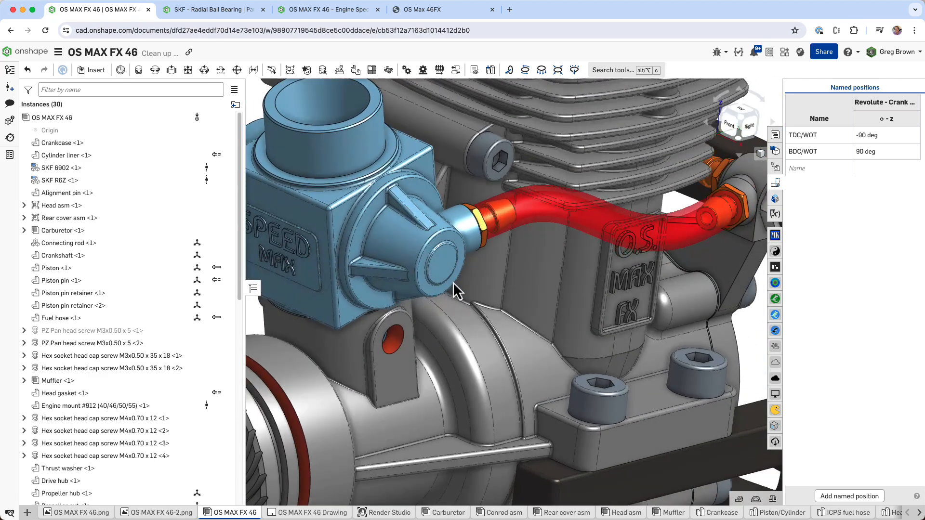
right_click_drag(455, 291, 555, 291)
- Expand the Carburetor subassembly and edit its Carburetor body in Context 1 of the engine assembly
left_click(436, 222)
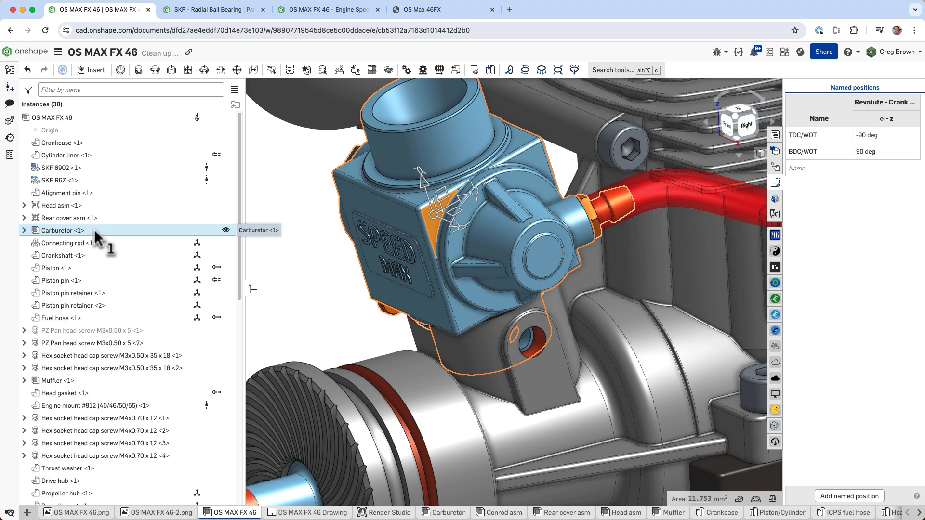
left_click(24, 230)
left_click(288, 275)
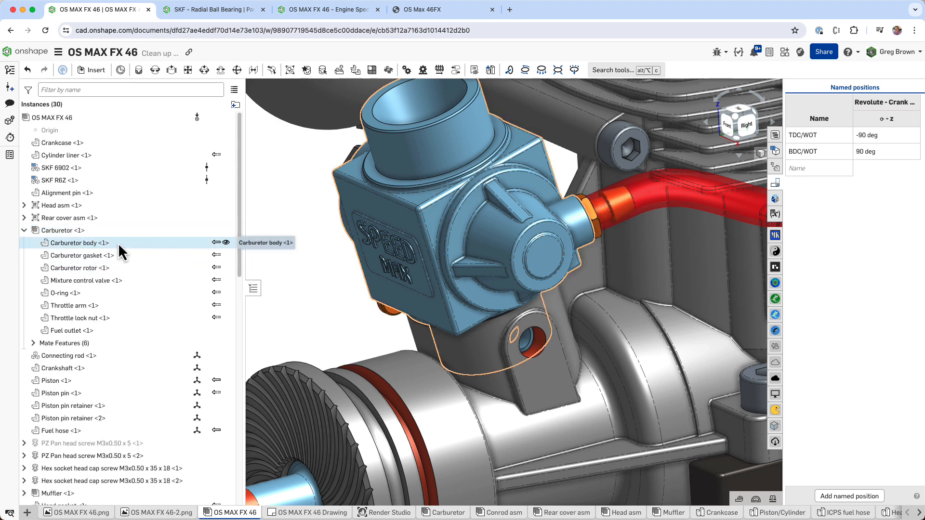
right_click(118, 242)
mouse_move(191, 362)
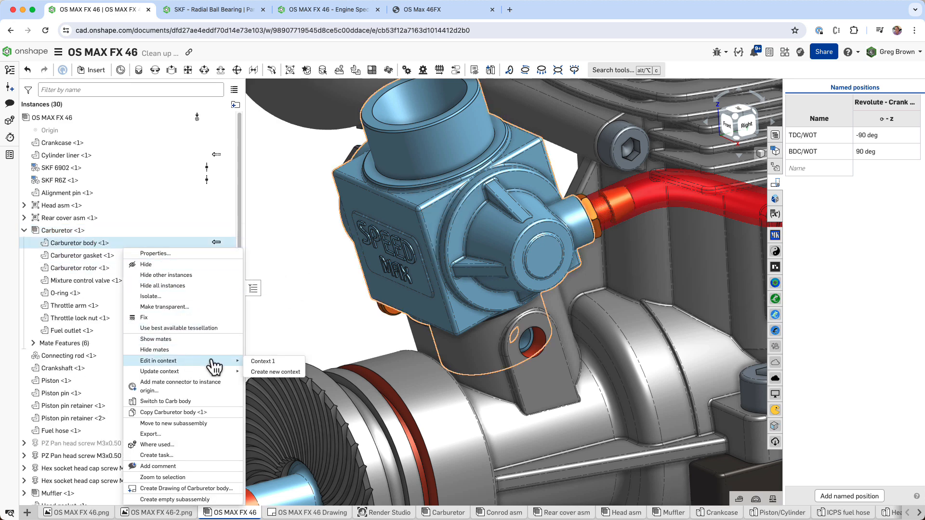
left_click(264, 362)
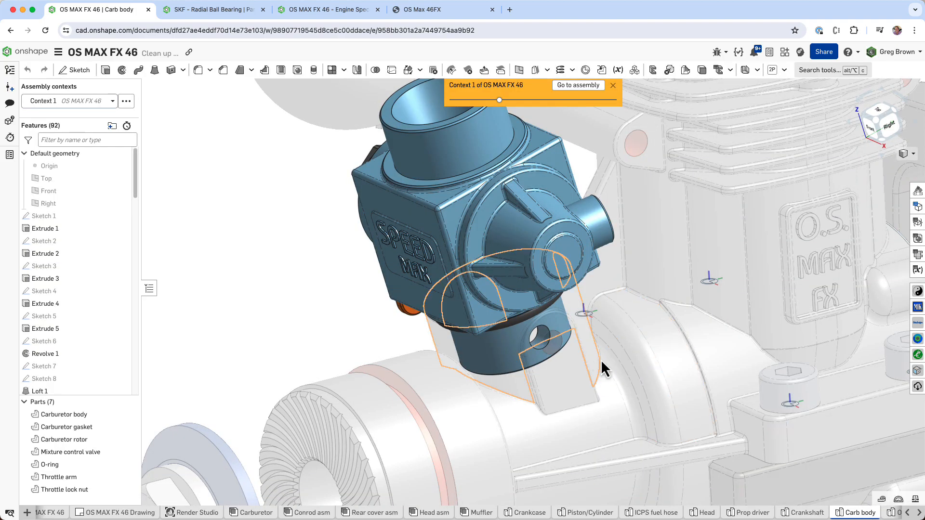
- Show Mate connector 1 and Mate connector 2 on the carburetor neck, checking them against the ghosted crankcase screw hole
right_click_drag(600, 359, 747, 216)
scroll(638, 357, "down", 3)
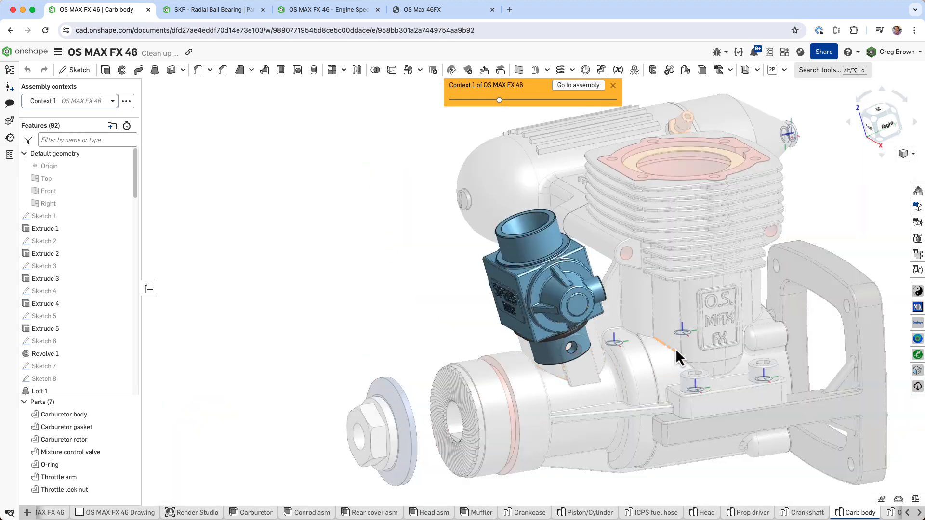
scroll(759, 329, "up", 2)
right_click_drag(589, 352, 622, 171)
scroll(496, 357, "up", 5)
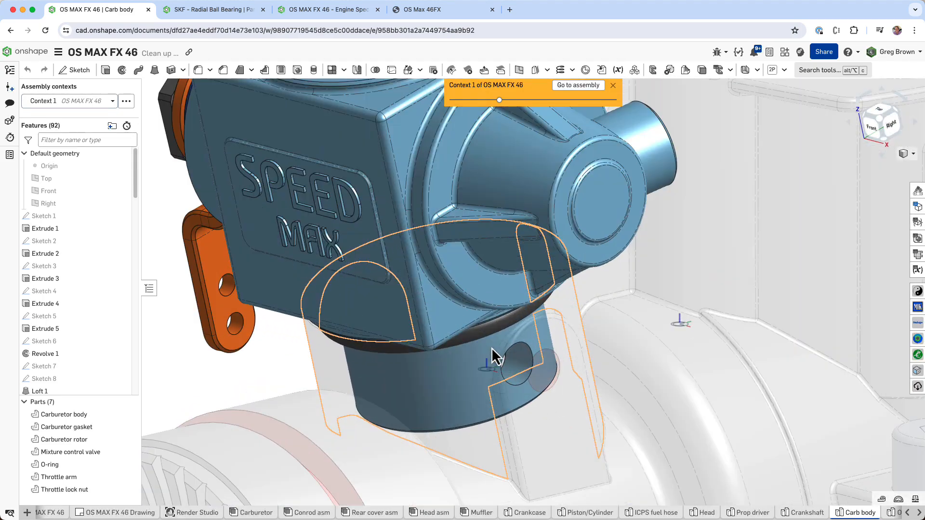
mouse_move(496, 357)
right_mouse_down()
mouse_move(563, 359)
mouse_move(535, 348)
mouse_move(568, 352)
right_mouse_up()
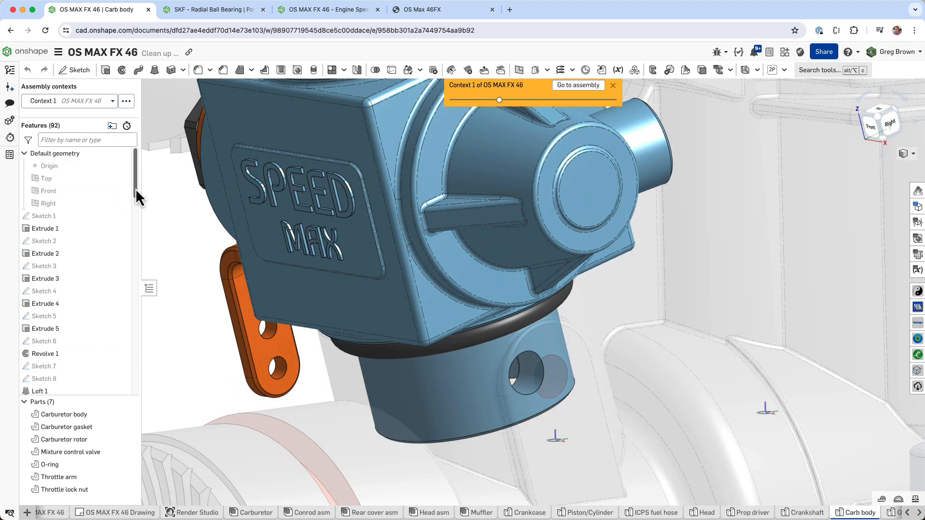
left_click_drag(135, 189, 133, 394)
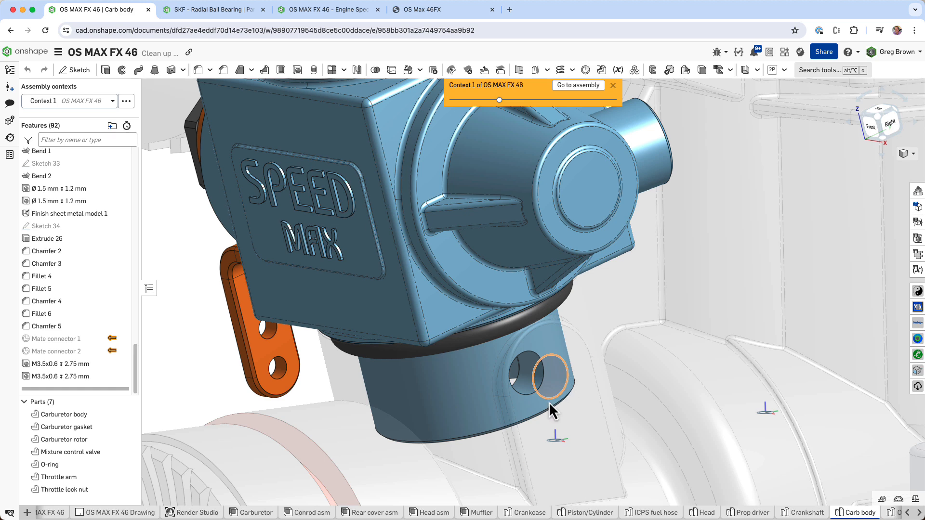
left_click(122, 341)
left_click(122, 352)
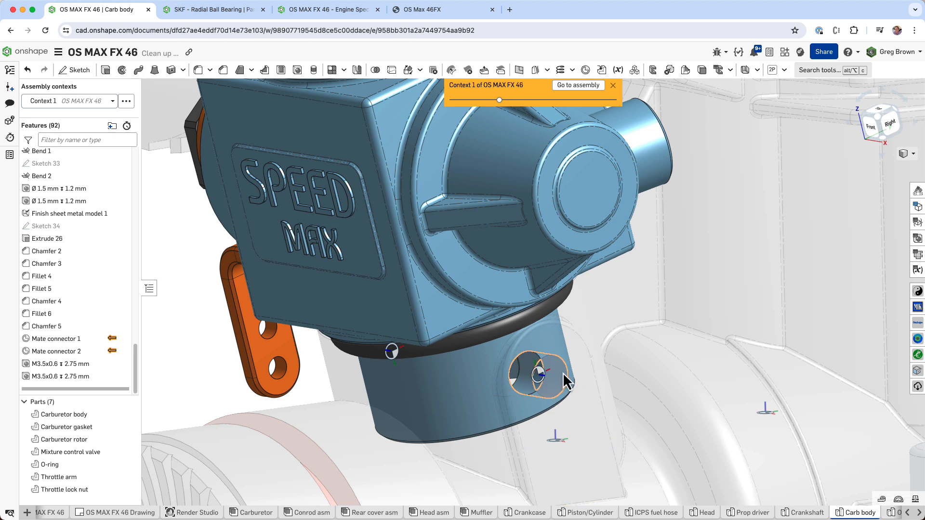
mouse_move(563, 372)
right_mouse_down()
mouse_move(570, 383)
mouse_move(558, 369)
right_mouse_up()
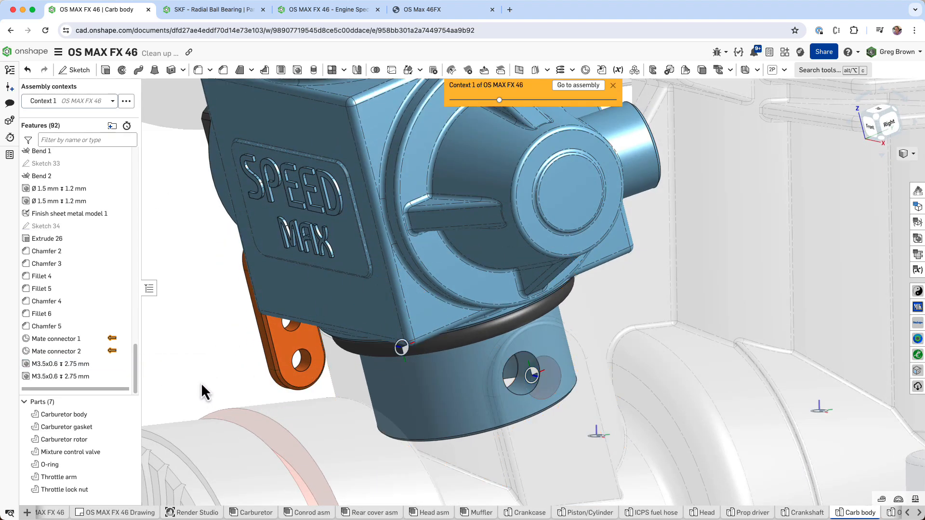
- Set the assembly context to None and view the carburetor body on its own with its mate connectors
left_click(102, 100)
left_click(90, 117)
mouse_move(349, 294)
right_mouse_down()
mouse_move(400, 280)
mouse_move(354, 285)
right_mouse_up()
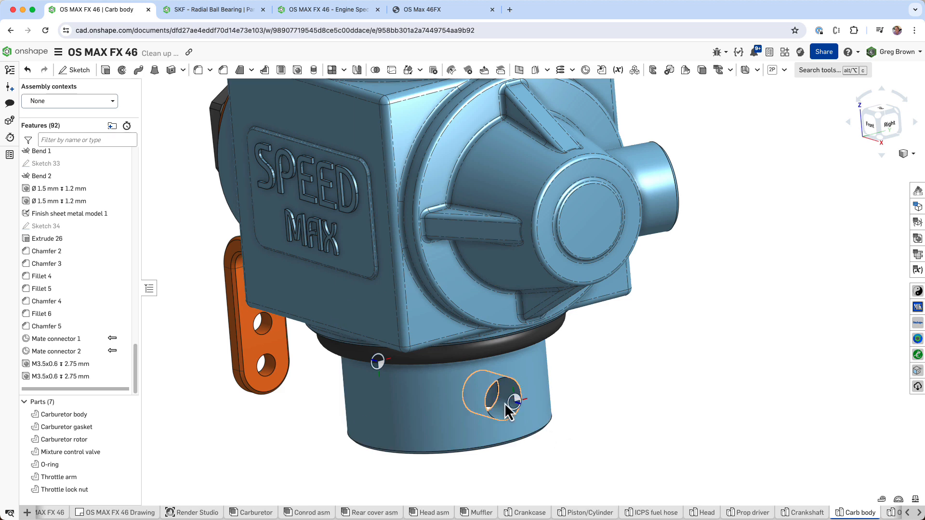
scroll(501, 407, "down", 5)
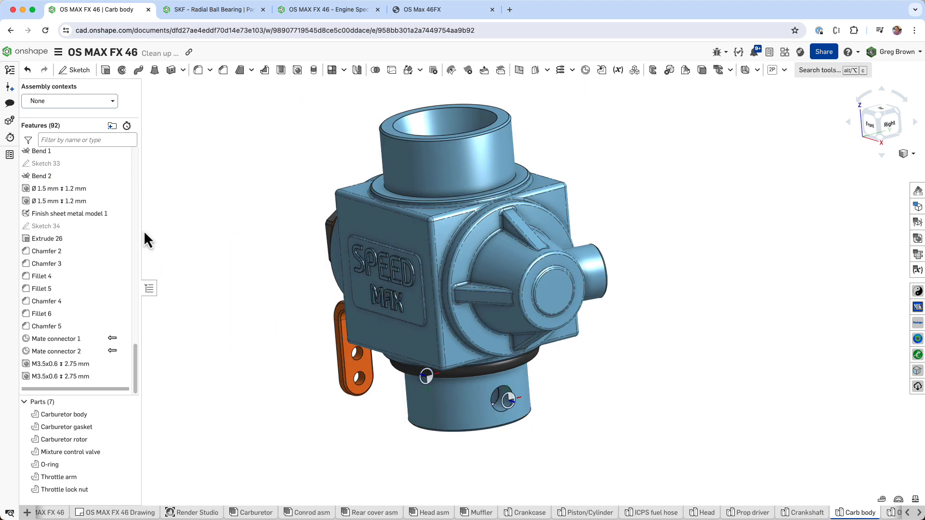
- Return to the engine assembly, show the hidden PZ Pan head screw again and inspect it in the crankcase lug below the carburetor
left_click(15, 35)
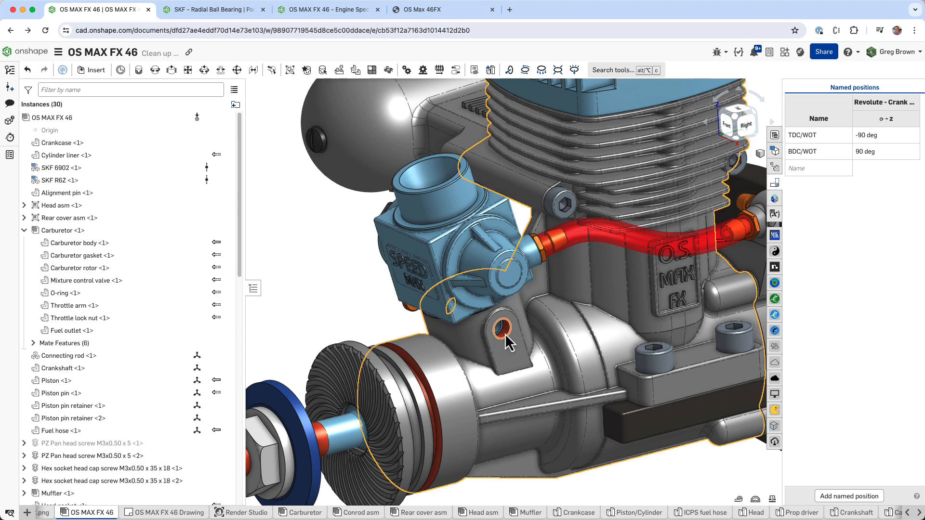
key("shift+y")
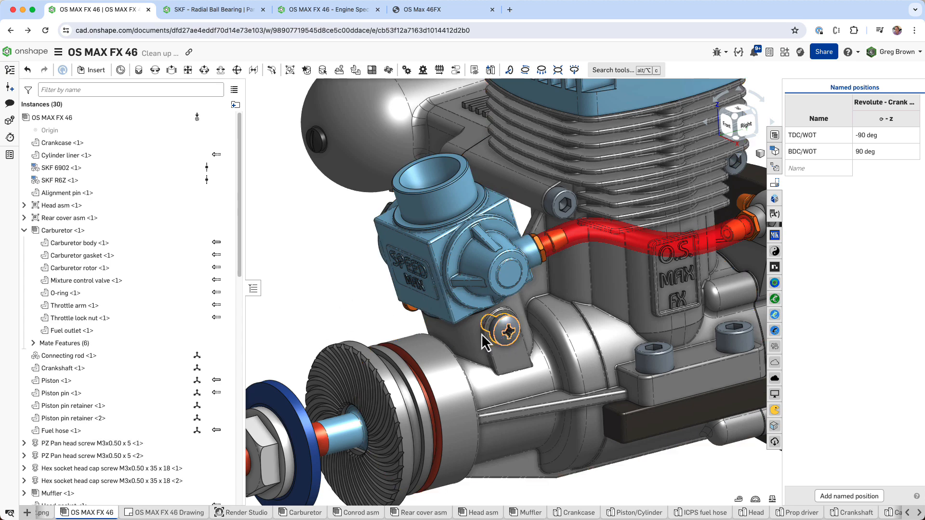
right_click_drag(419, 323, 516, 325)
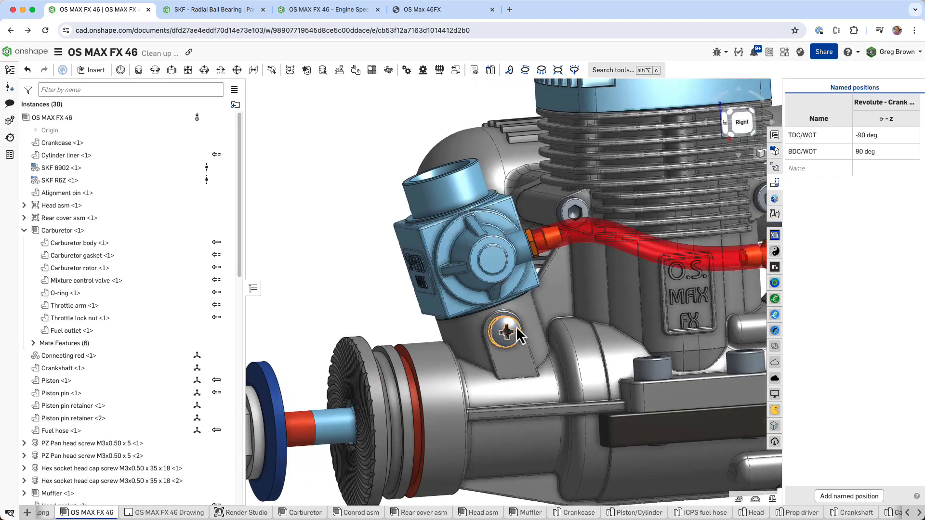
scroll(516, 327, "up", 8)
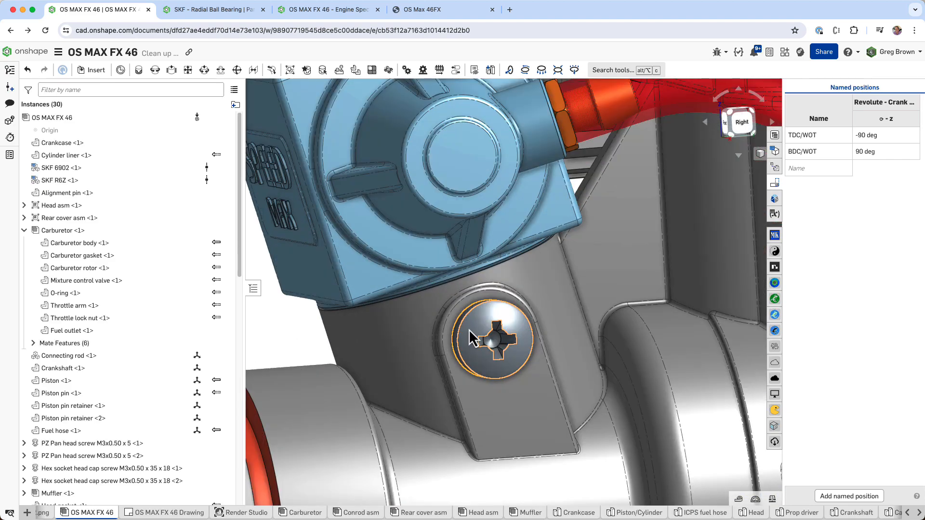
scroll(469, 338, "down", 10)
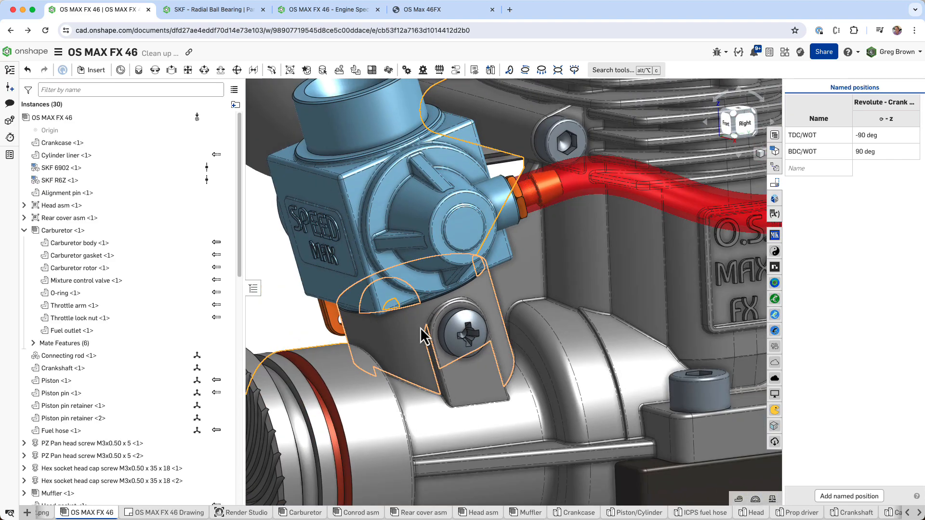
scroll(424, 335, "down", 6)
scroll(559, 298, "up", 3)
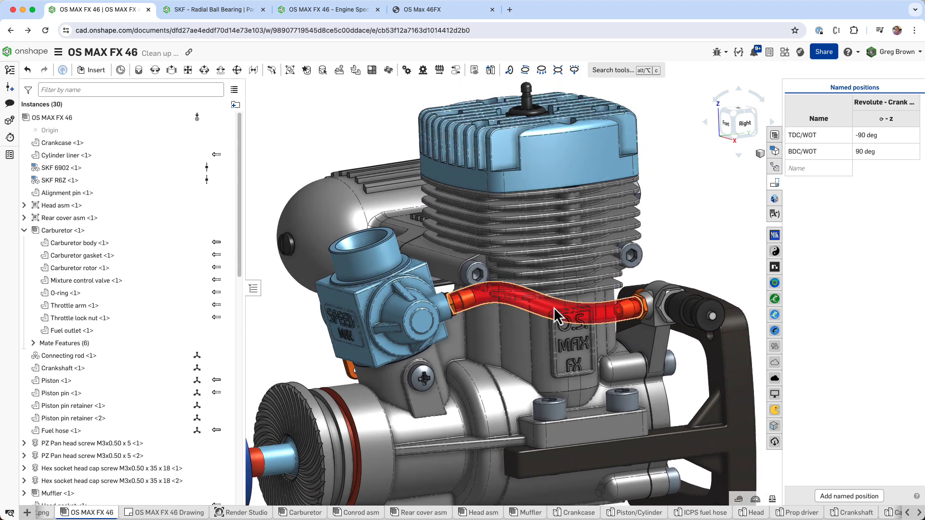
- Inspect the red fuel hose's route between the carburetor and rear cover fittings, hiding it briefly and showing it again
right_click_drag(554, 308, 551, 316)
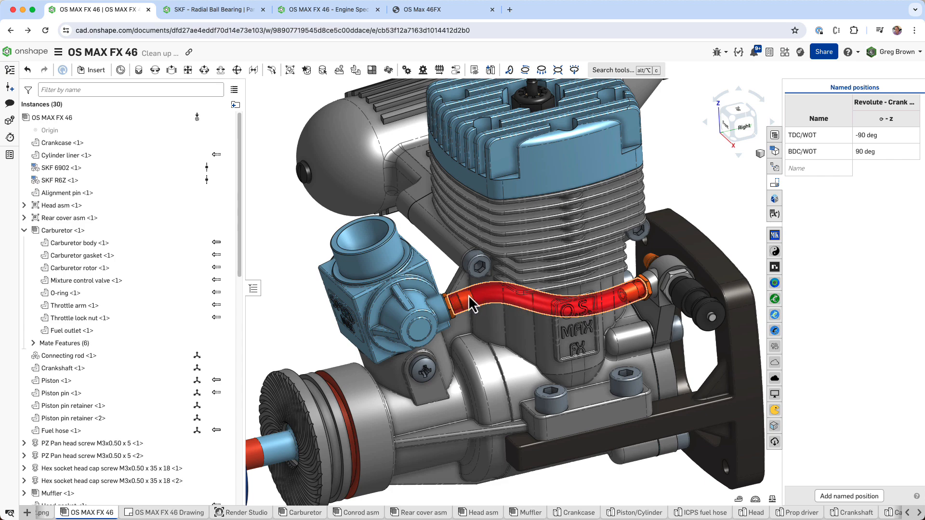
mouse_move(508, 299)
right_mouse_down()
mouse_move(514, 328)
mouse_move(511, 308)
right_mouse_up()
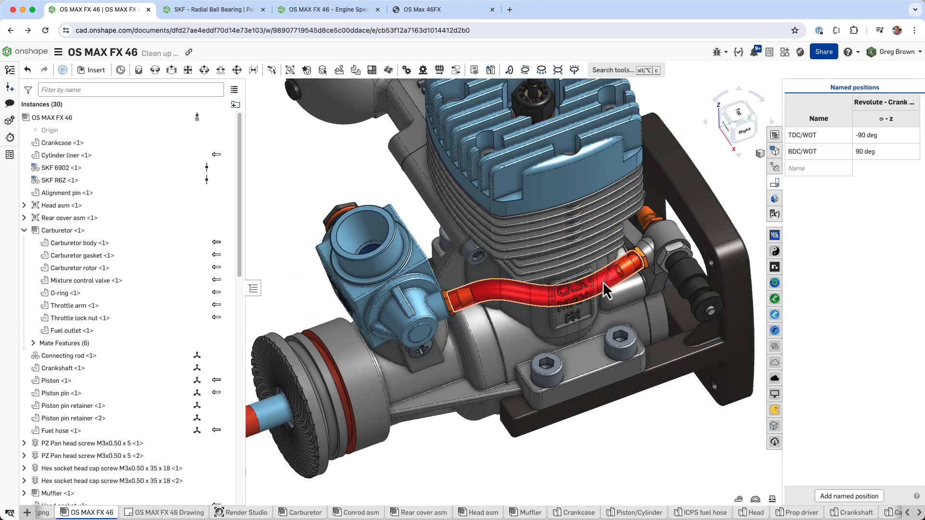
key("y")
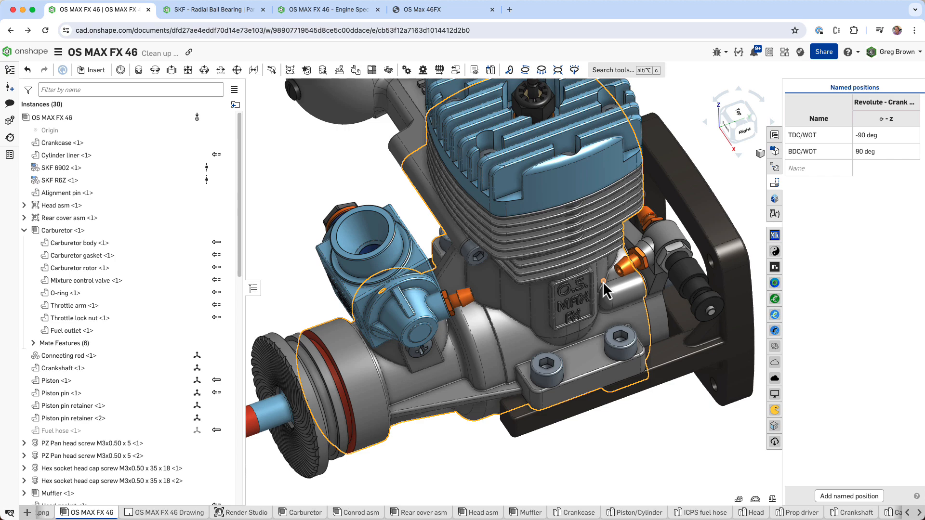
key("y")
right_click_drag(675, 429, 625, 449)
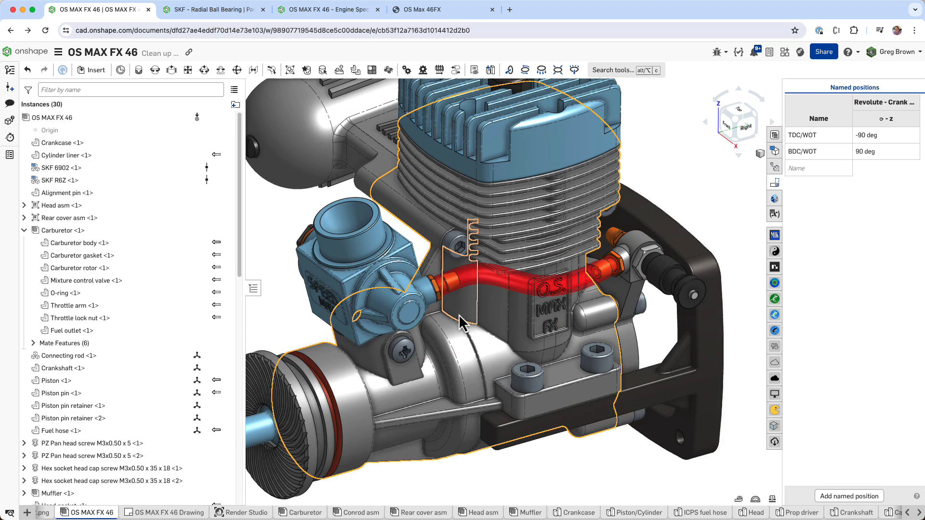
scroll(453, 318, "down", 2)
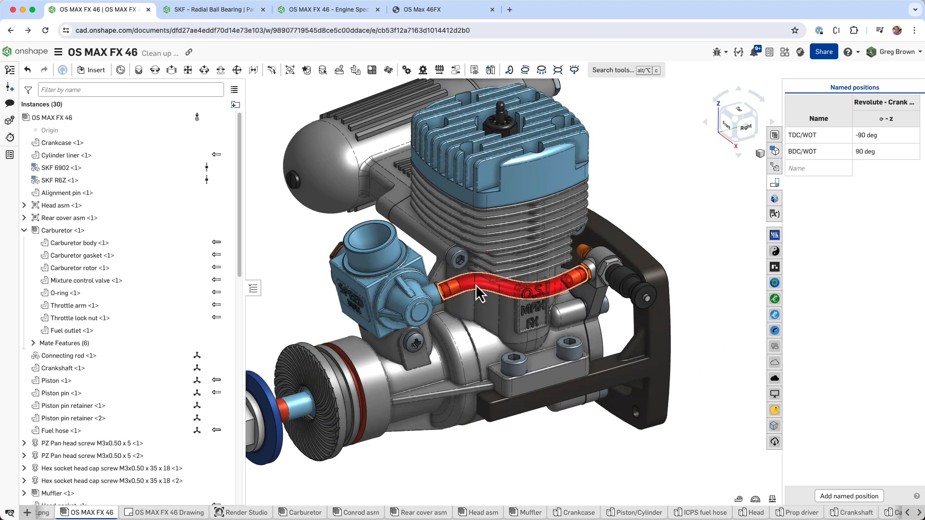
- Hide the fuel hose and the Head asm, keeping the Rear cover asm shown
key("y")
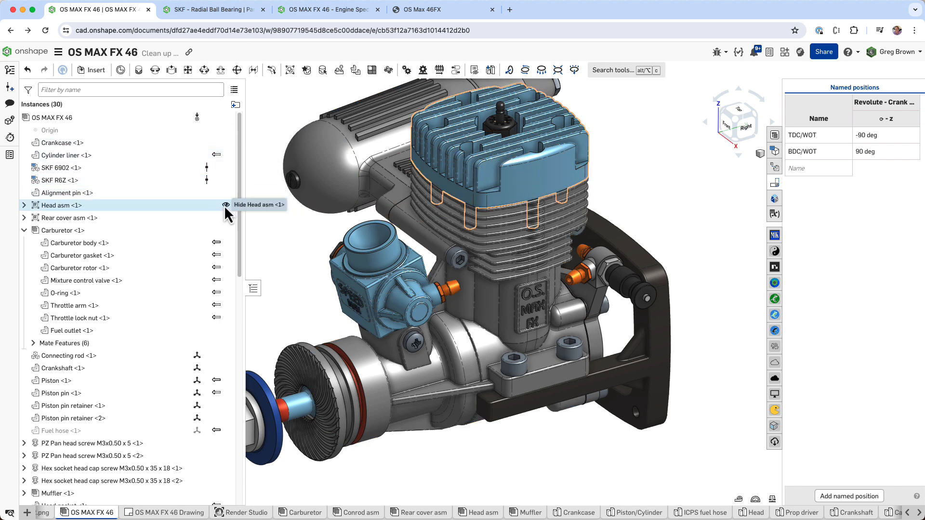
left_click(225, 205)
left_click(226, 218)
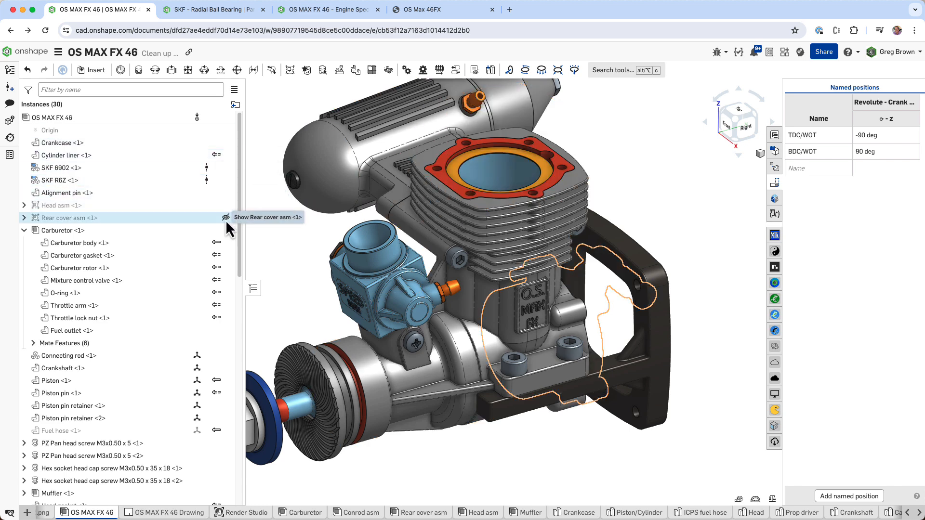
left_click(225, 218)
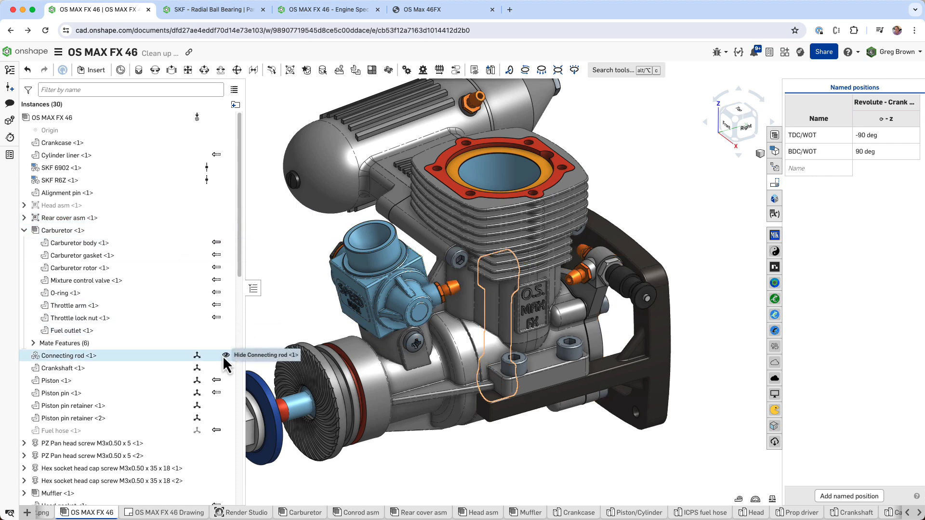
- Hide the connecting rod, crankshaft, piston, piston pin, both piston pin retainers and the first PZ Pan head screw M3x0.50 x 5
left_click(223, 355)
left_click(225, 368)
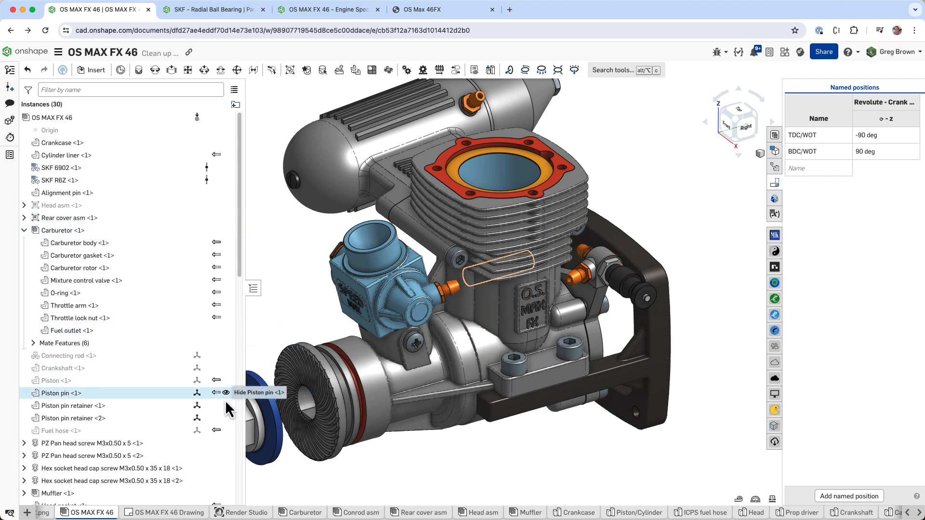
left_click(225, 393)
left_click(224, 405)
left_click(224, 417)
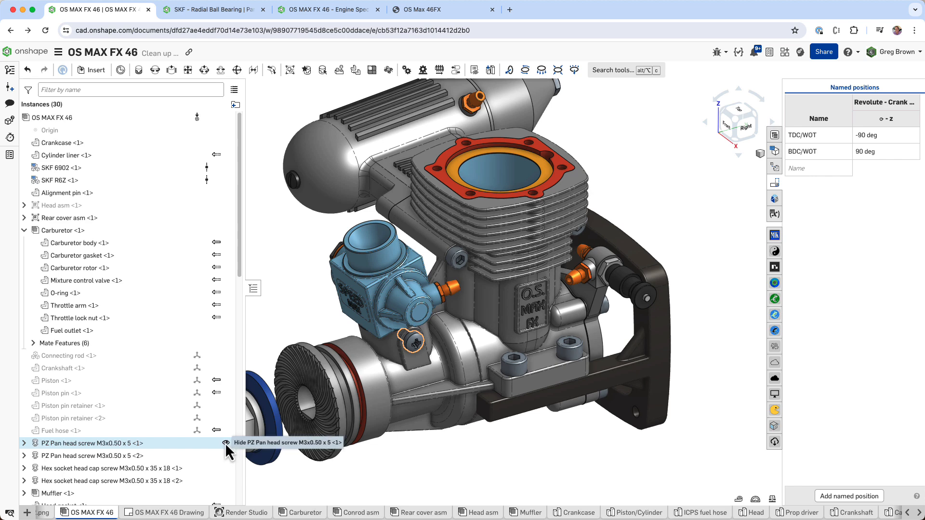
left_click(225, 443)
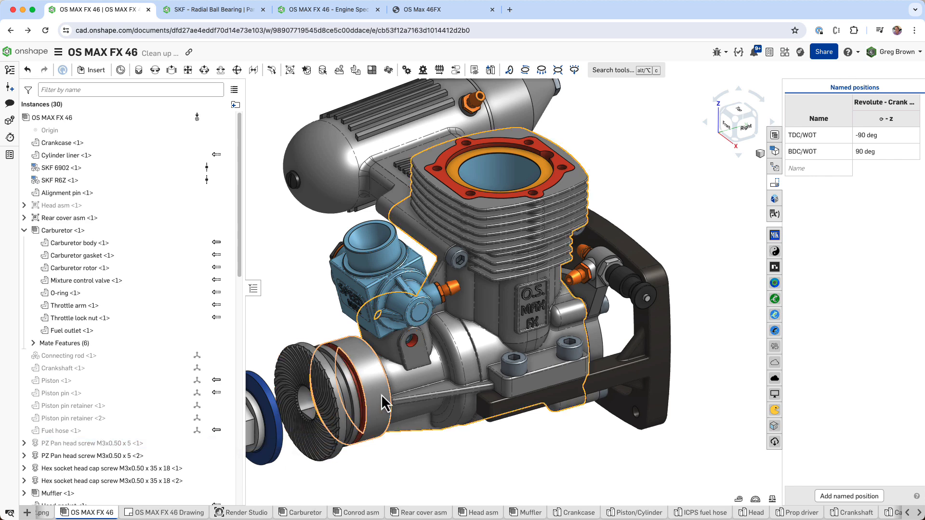
- Hide the crankcase, the prop driver parts, the two front mounting screws and both SKF bearings
key("y")
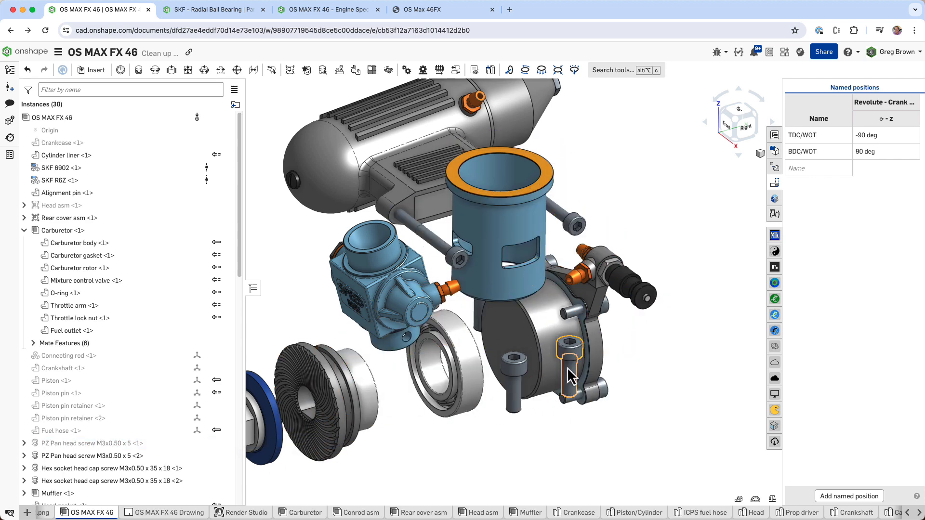
key("y")
key("y")
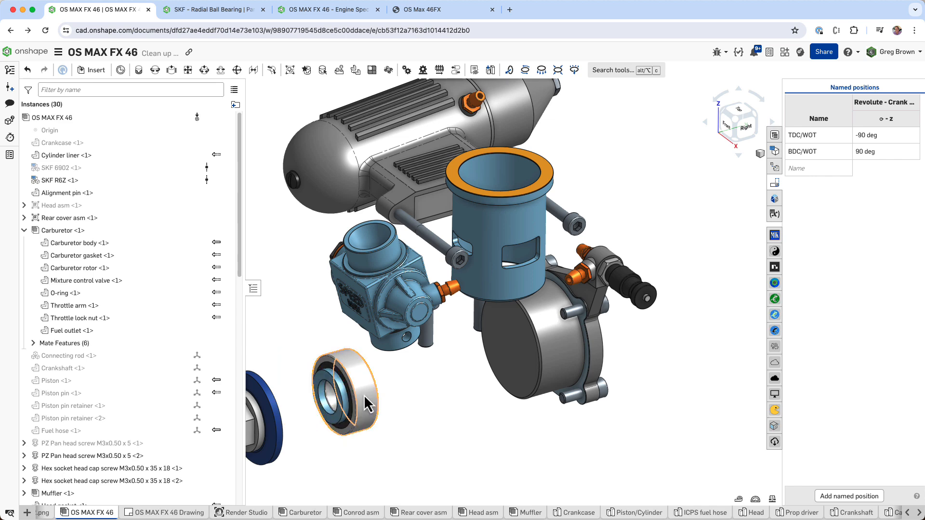
key("y")
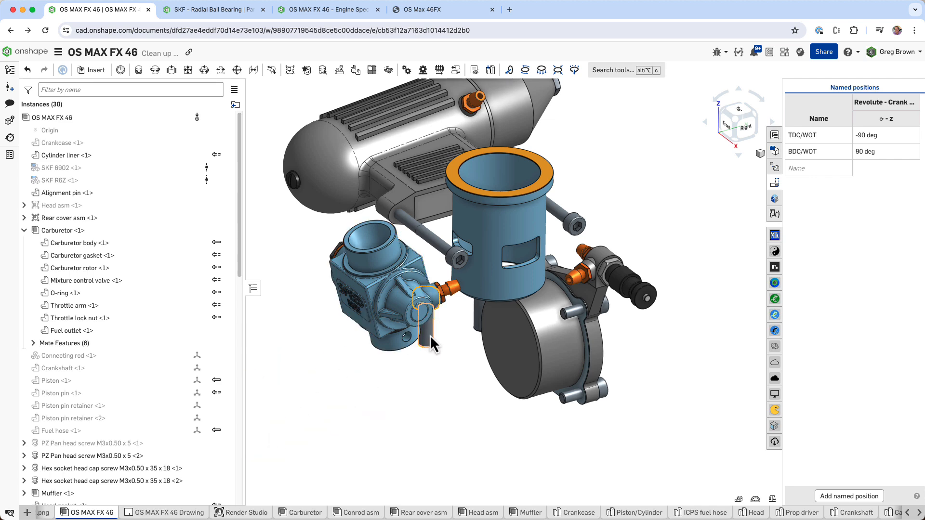
- Hide the muffler with its long bolt, the two M3x0.50 x 35 cap screws, the alignment pin and the cylinder liner
right_click_drag(432, 343, 444, 337)
key("y")
key("y")
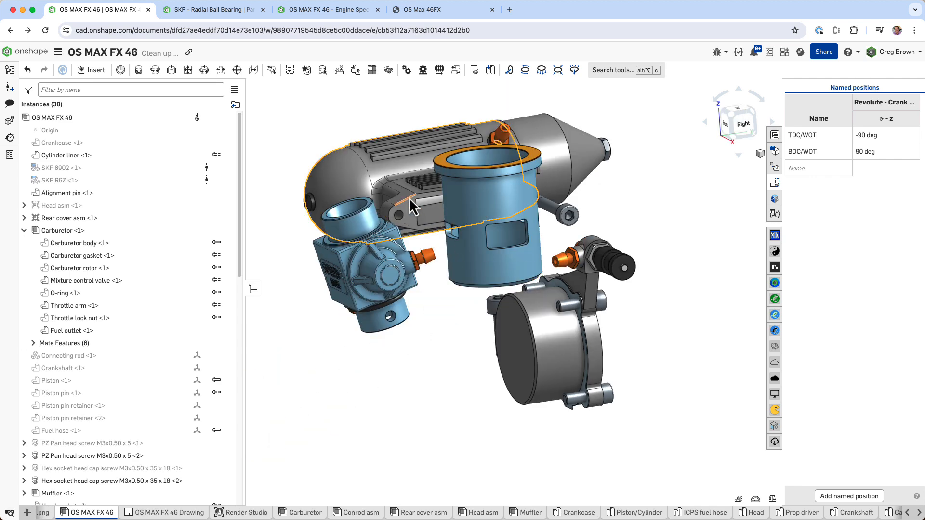
key("y")
key("y")
key("y")
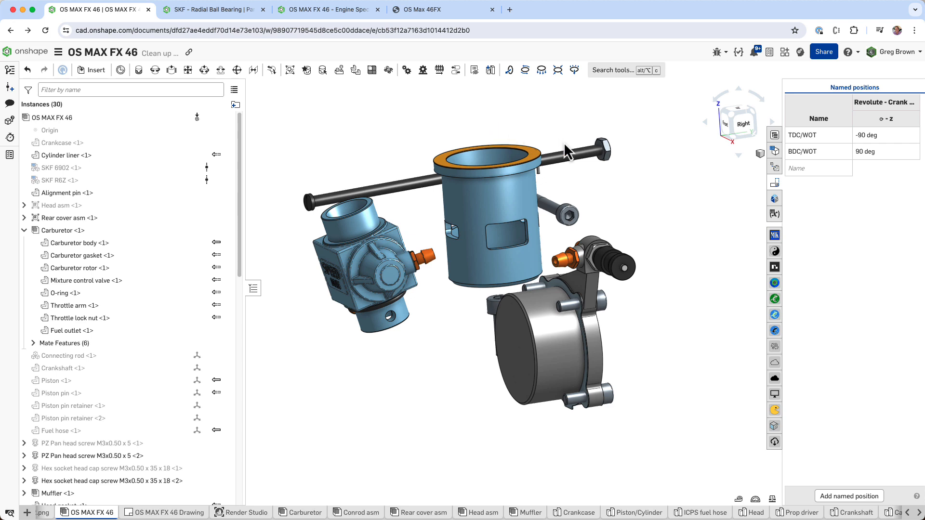
key("y")
key("y")
right_click_drag(570, 218, 553, 174)
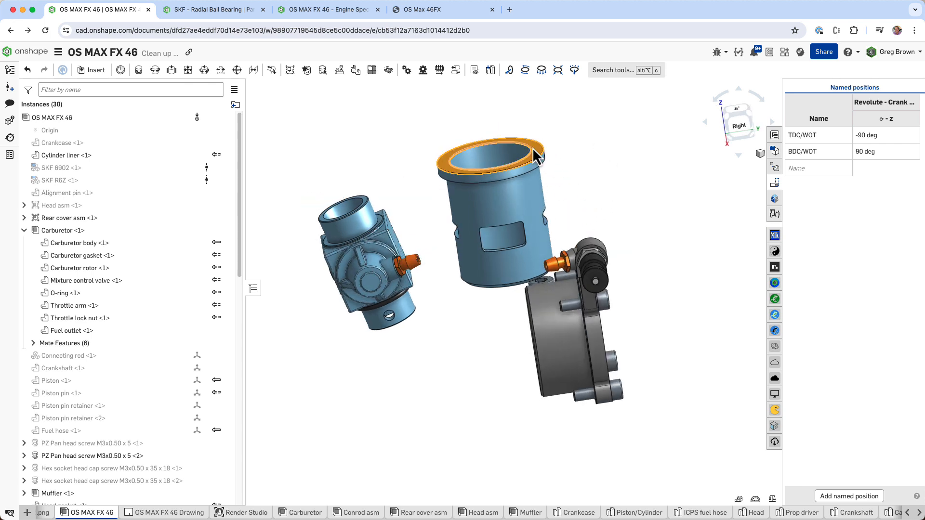
key("y")
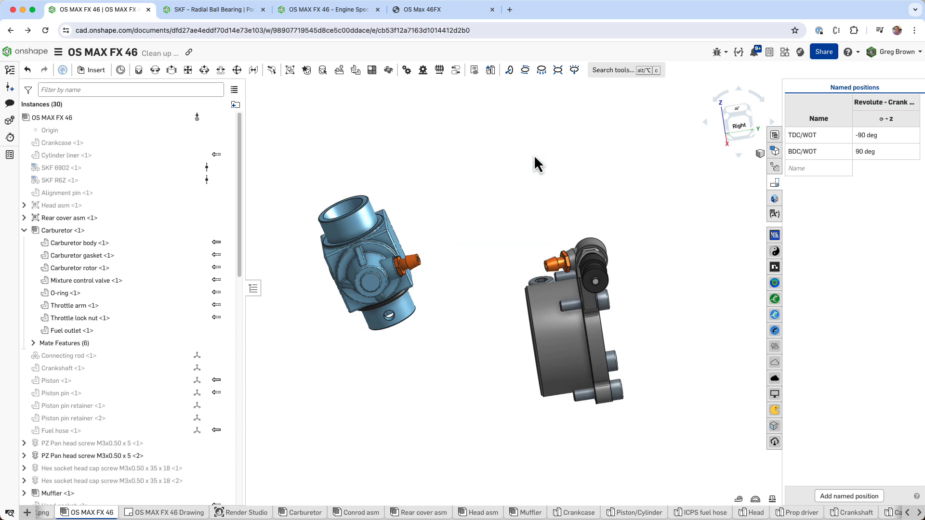
- Hide the rear cover's gasket and cap screws, undoing the accidental hiding of the cover itself
right_click_drag(534, 155, 461, 215)
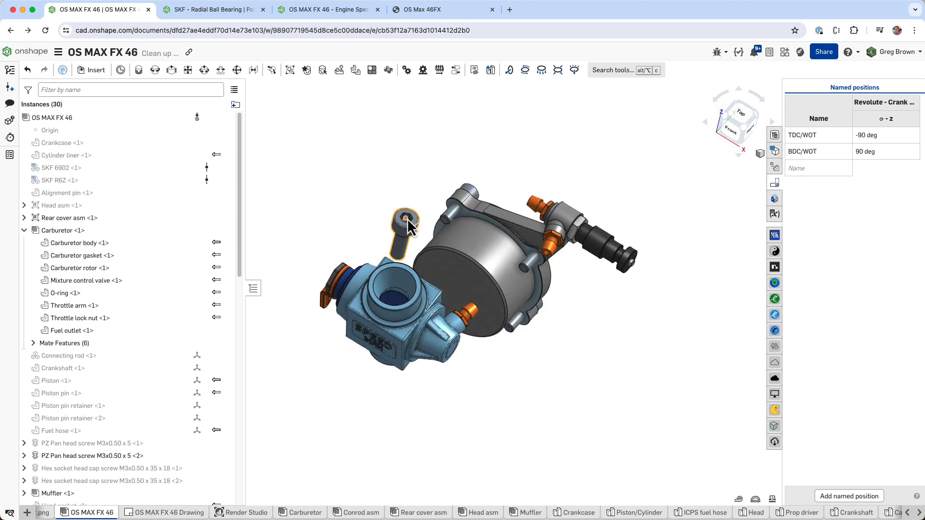
key("y")
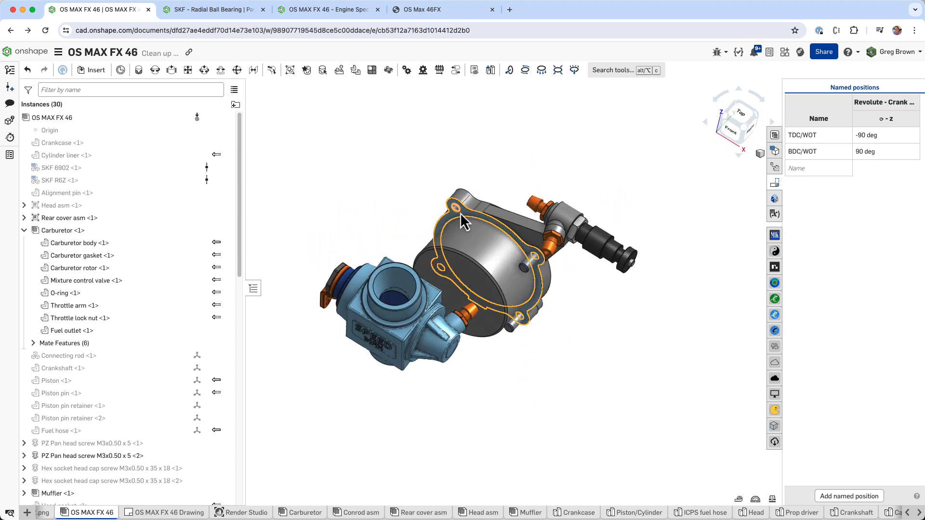
right_click_drag(459, 214, 547, 304)
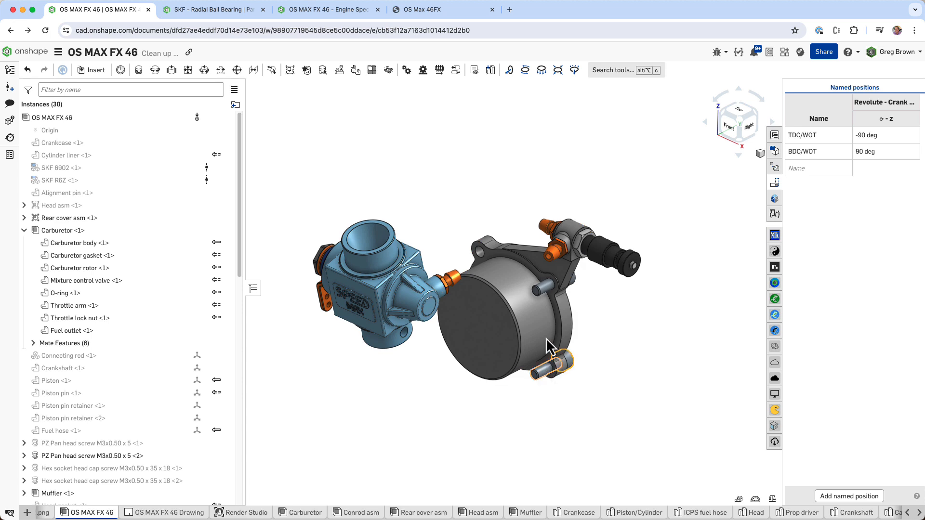
key("y")
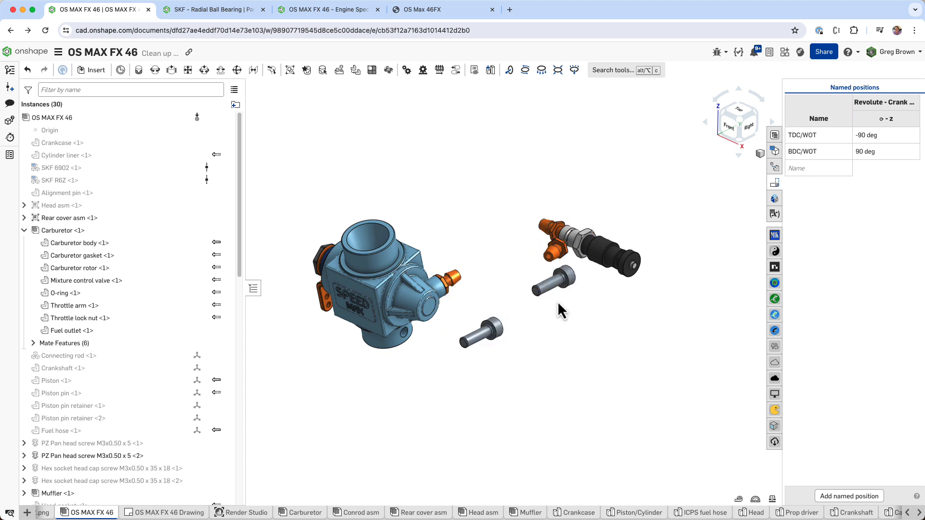
key("super+z")
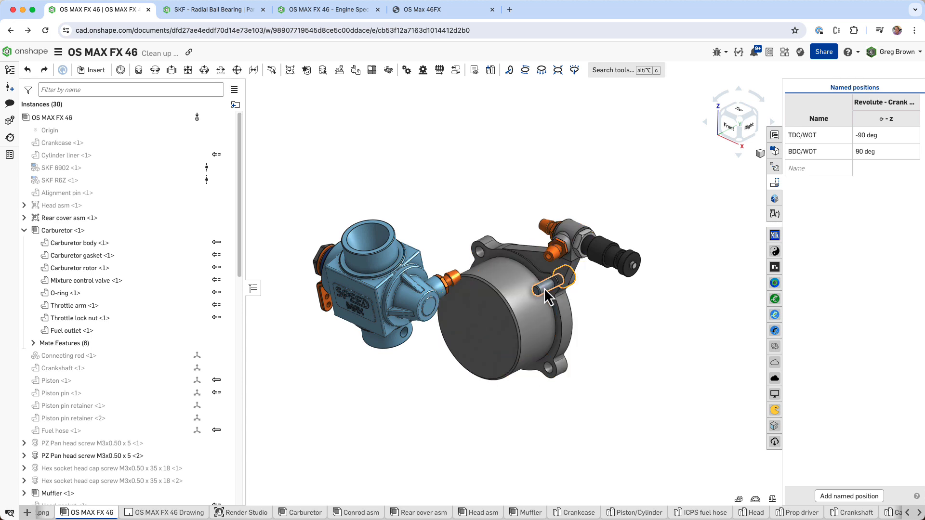
key("shift+1")
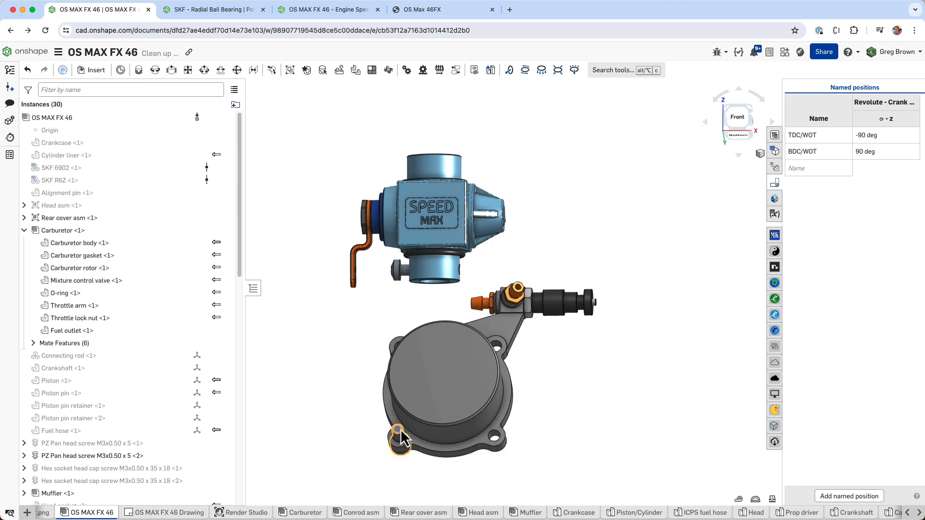
key("shift+7")
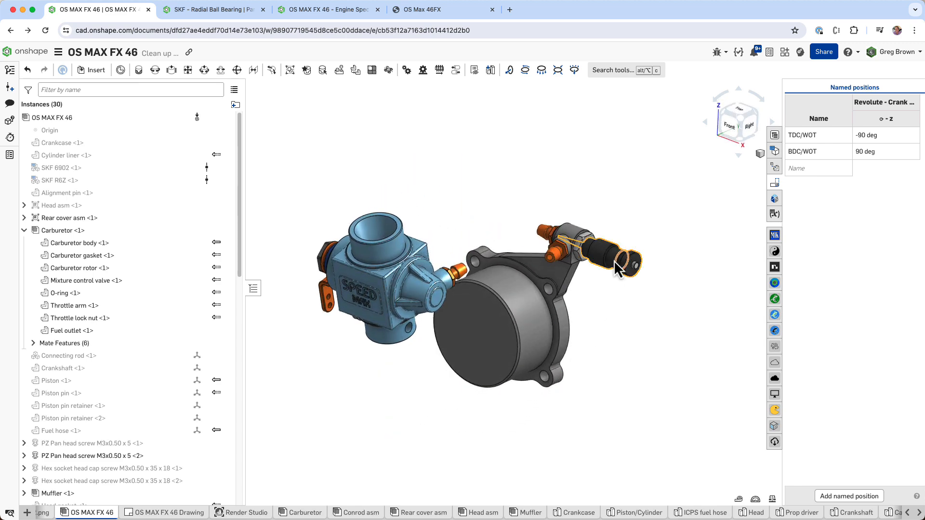
- Hide the needle valve, its rearmost fitting and the rear cover, leaving one orange fuel fitting beside the carburetor
key("y")
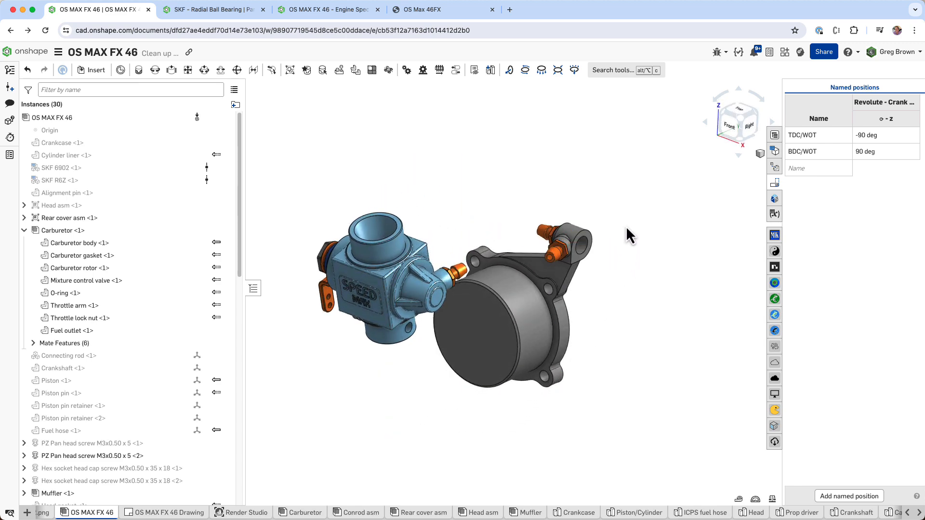
right_click_drag(626, 226, 533, 211)
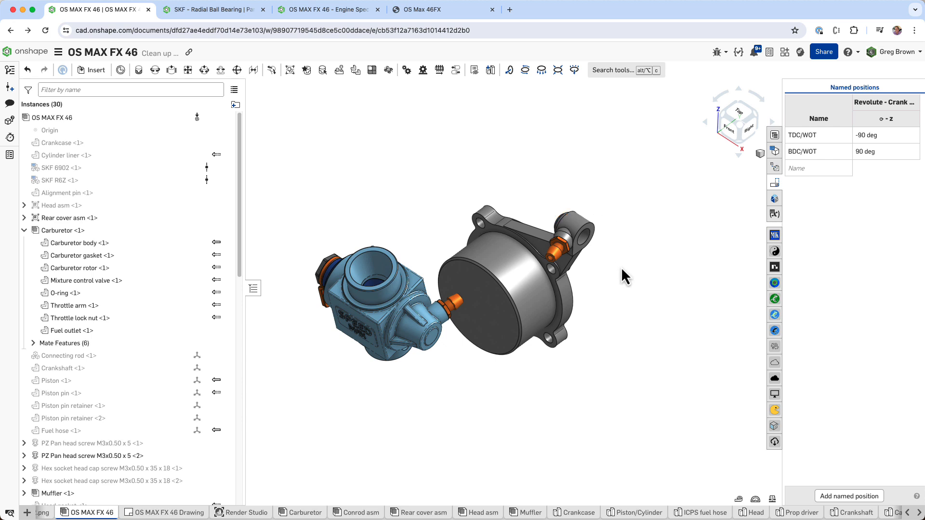
right_click_drag(621, 270, 605, 254)
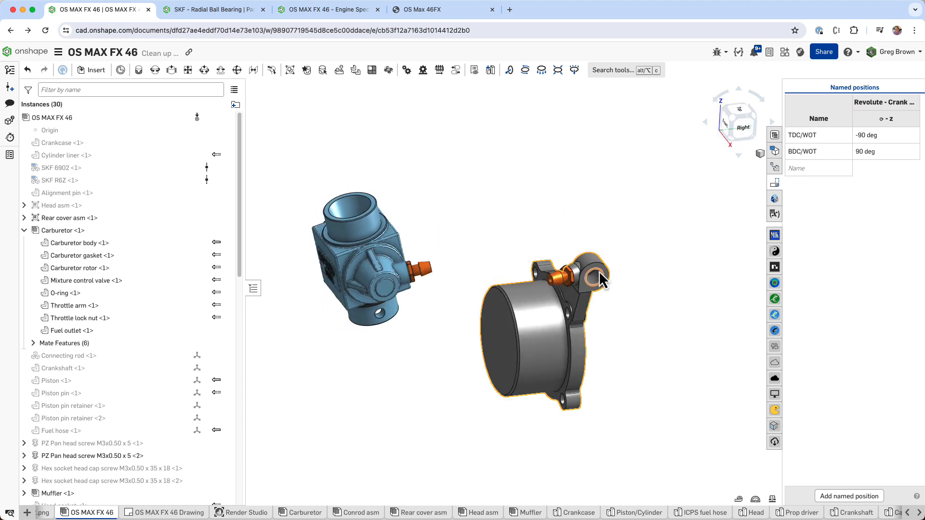
key("y")
right_click_drag(640, 281, 622, 260)
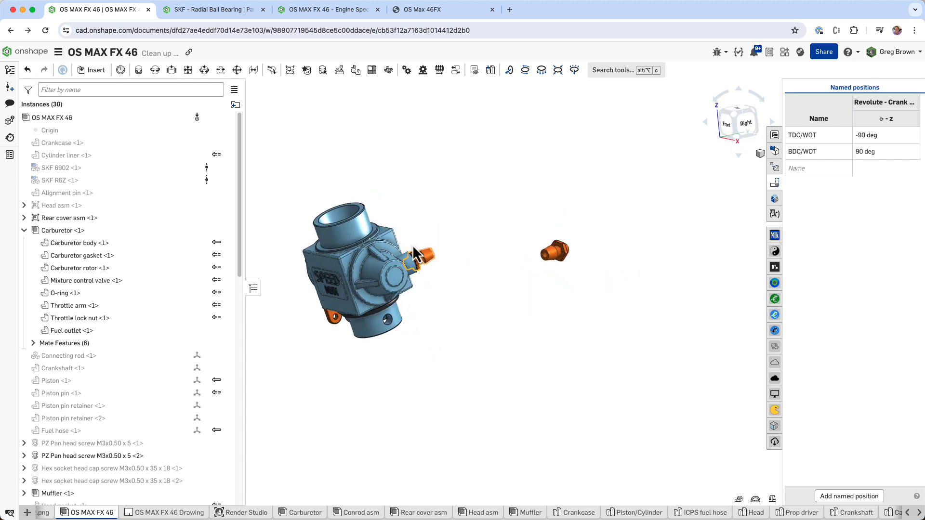
- Hide the carburetor body, rotor, gasket, mixture control valve, throttle arm, lock nut, O-ring and remaining pan head screw, leaving only the two fuel fittings
key("y")
key("y")
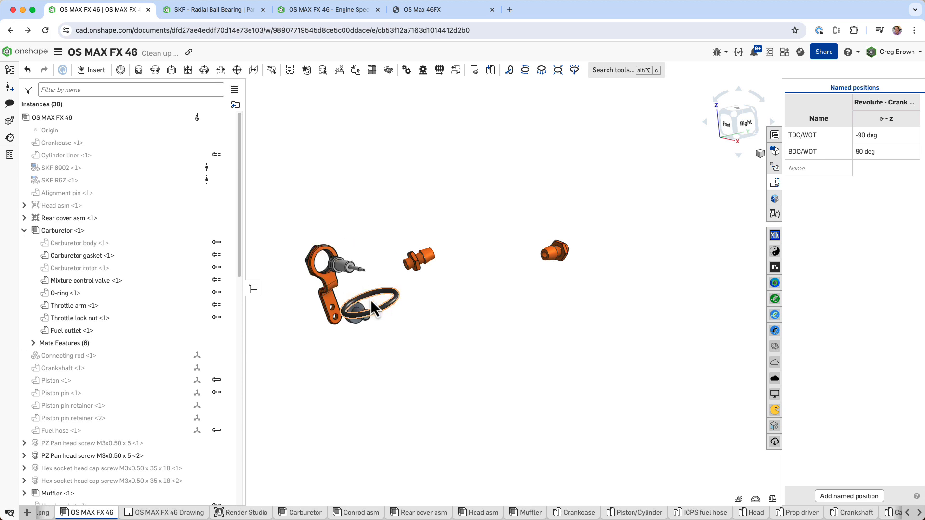
key("y")
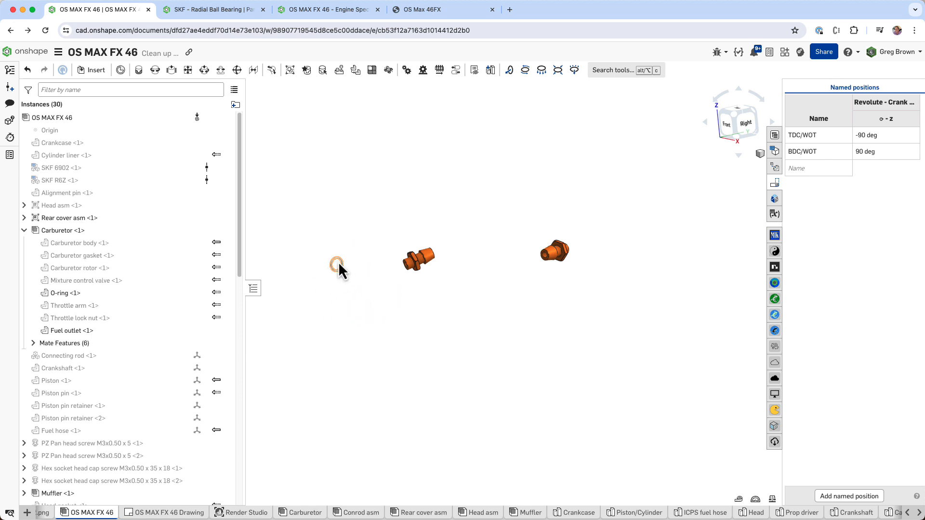
right_click_drag(357, 278, 515, 175)
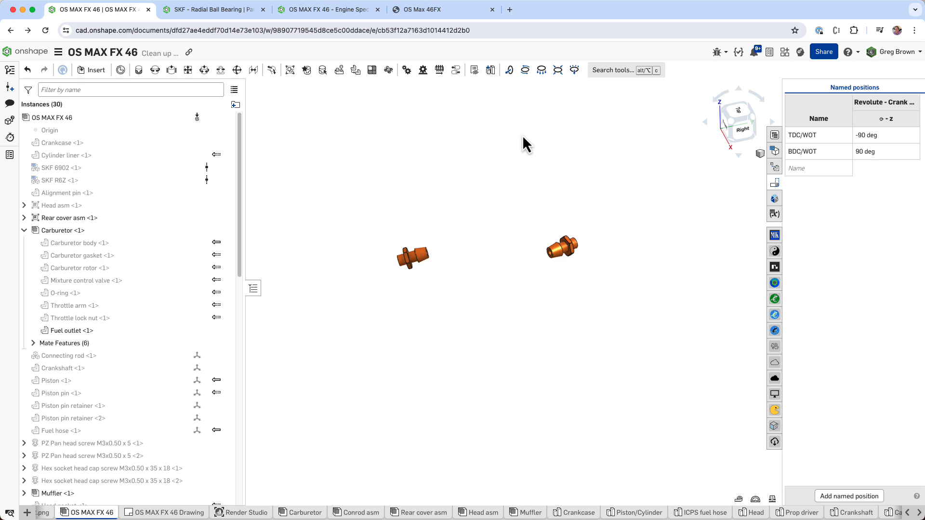
- Create a new Part Studio in the context of the assembly, placed at the assembly Origin
left_click(491, 70)
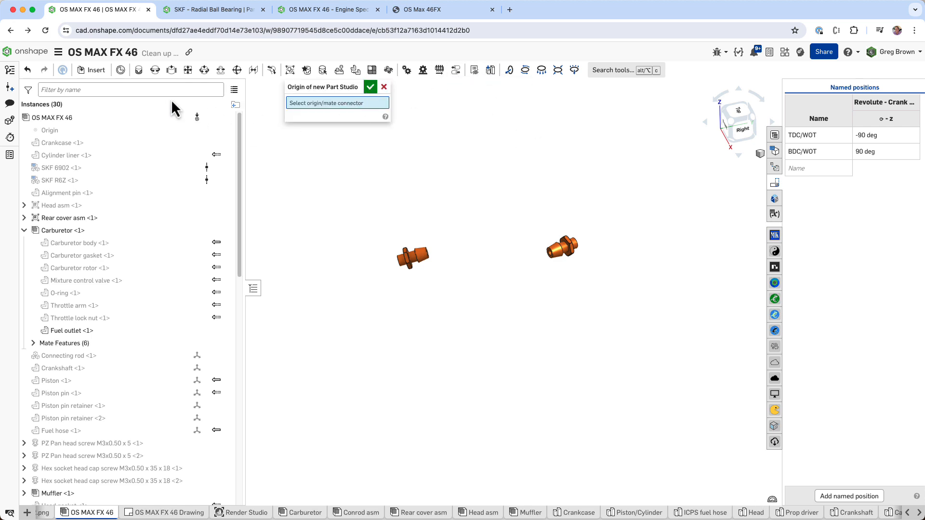
left_click(117, 131)
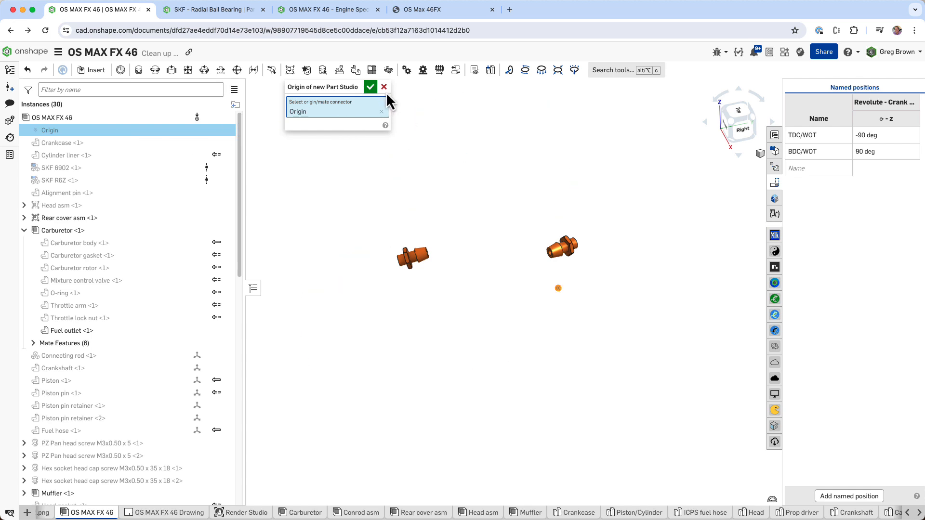
left_click(370, 88)
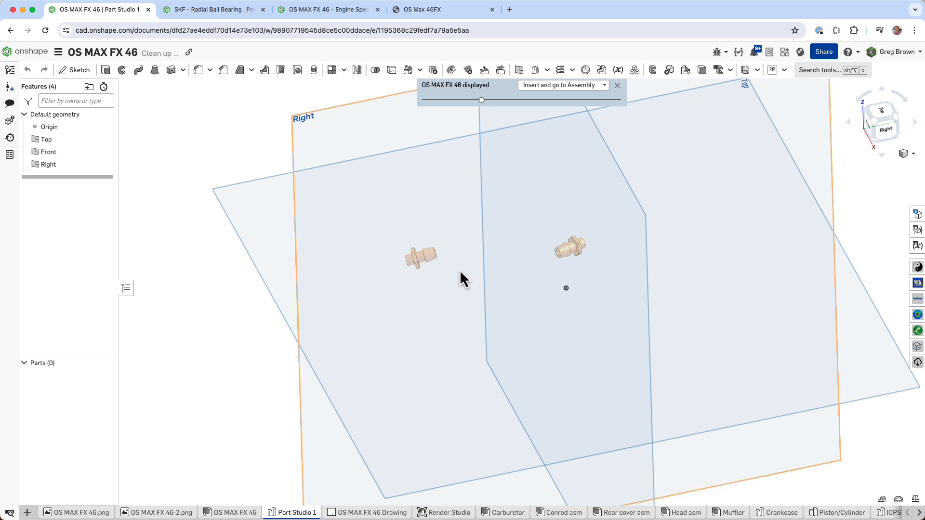
- Add a mate connector on the end face of the carburetor's fuel outlet nozzle, without an owner entity
mouse_move(460, 272)
right_mouse_down()
mouse_move(493, 246)
mouse_move(591, 248)
mouse_move(472, 250)
mouse_move(465, 280)
mouse_move(462, 267)
right_mouse_up()
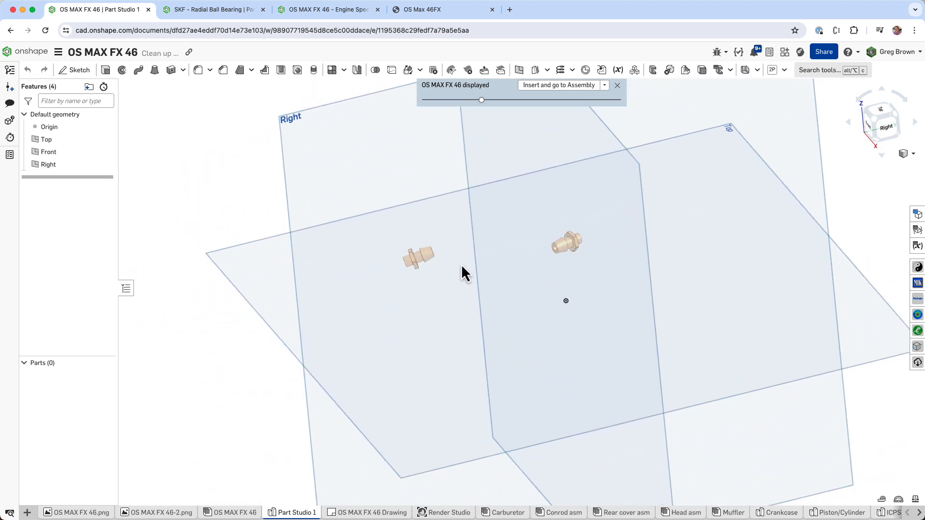
left_click(586, 72)
right_click_drag(545, 214, 433, 236)
scroll(429, 236, "up", 4)
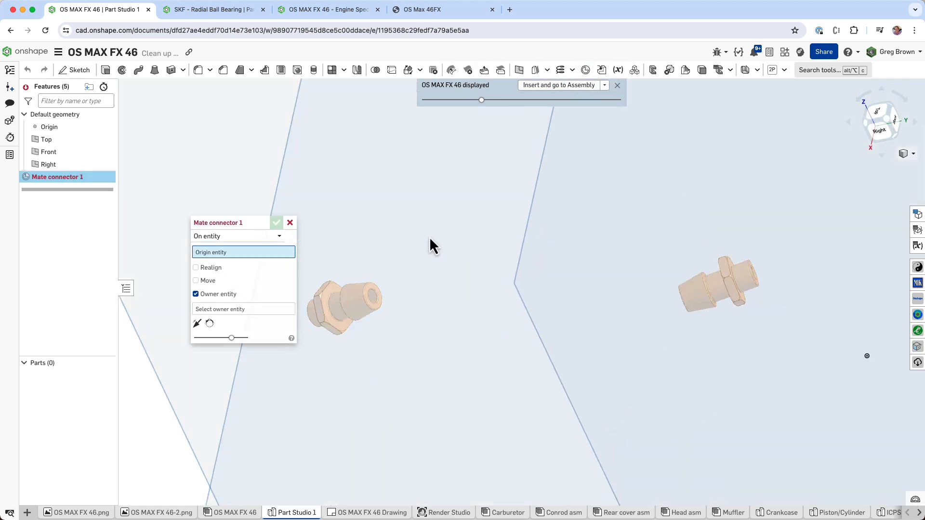
scroll(430, 237, "up", 5)
scroll(493, 254, "down", 3)
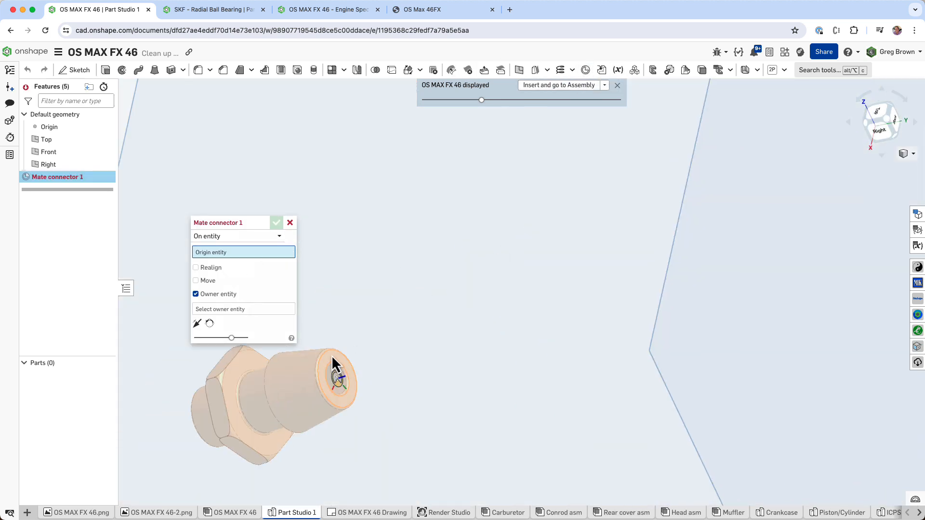
left_click(332, 360)
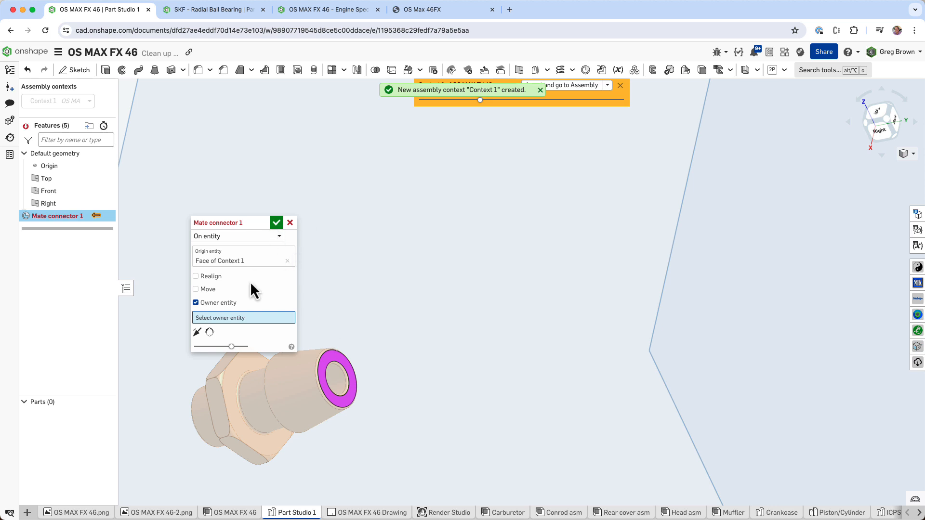
left_click(221, 304)
left_click(275, 223)
scroll(346, 319, "down", 5)
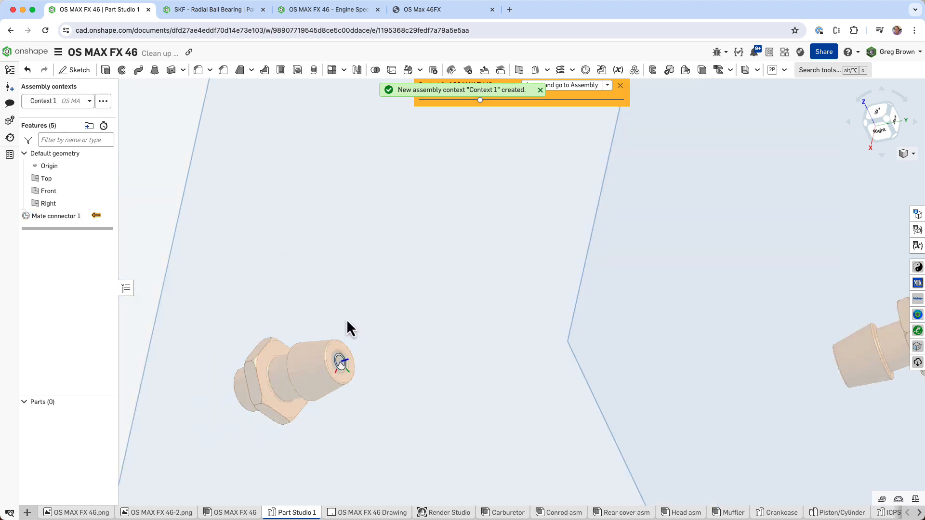
- Add a second mate connector on the nozzle end edge of the other fuel fitting, without an owner entity
right_click_drag(380, 304, 516, 314)
scroll(548, 321, "up", 3)
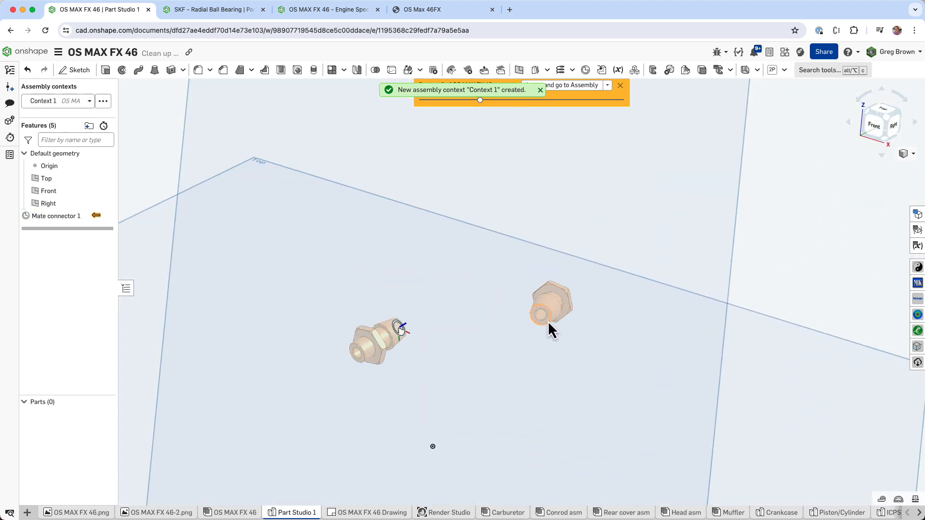
left_click(585, 70)
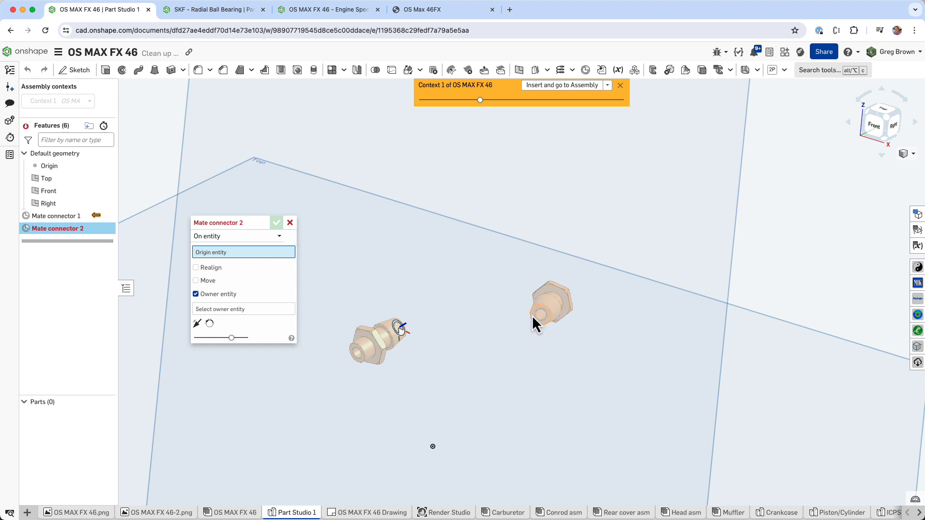
scroll(544, 314, "up", 3)
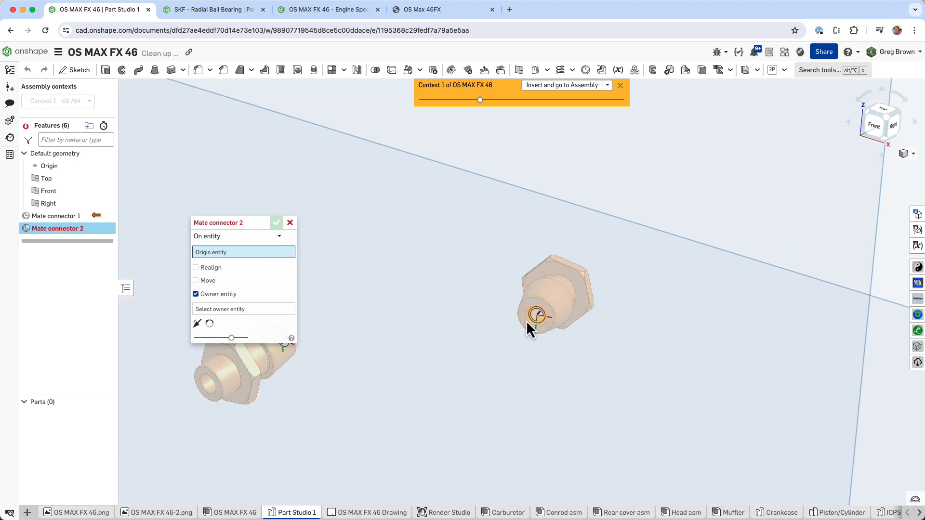
left_click(523, 322)
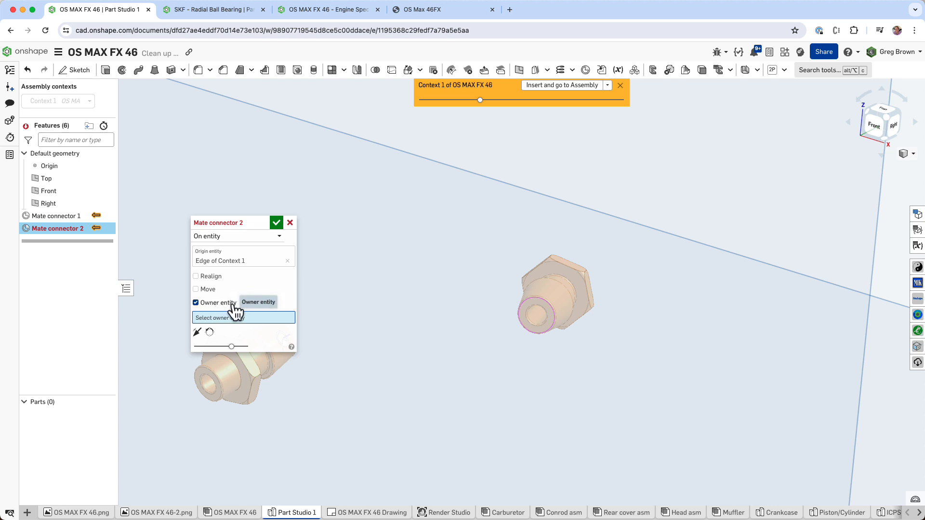
left_click(206, 307)
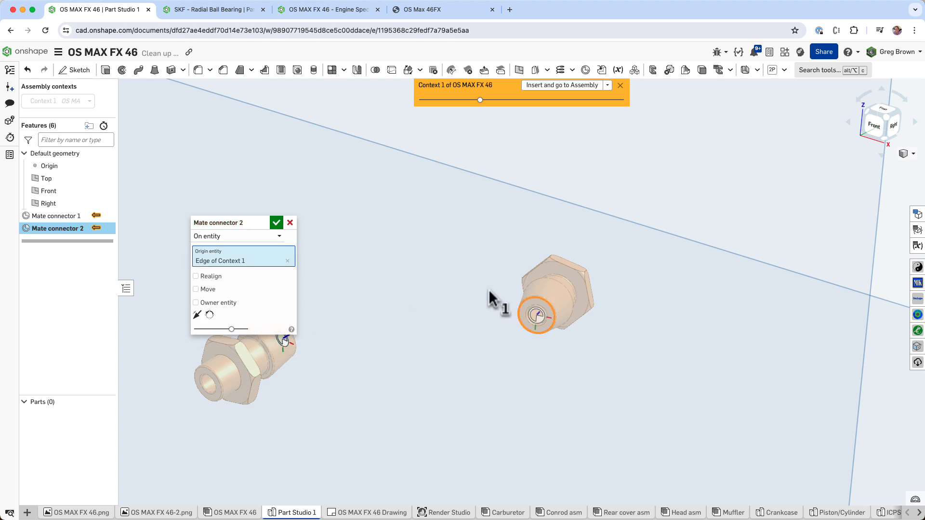
right_click_drag(489, 289, 638, 264)
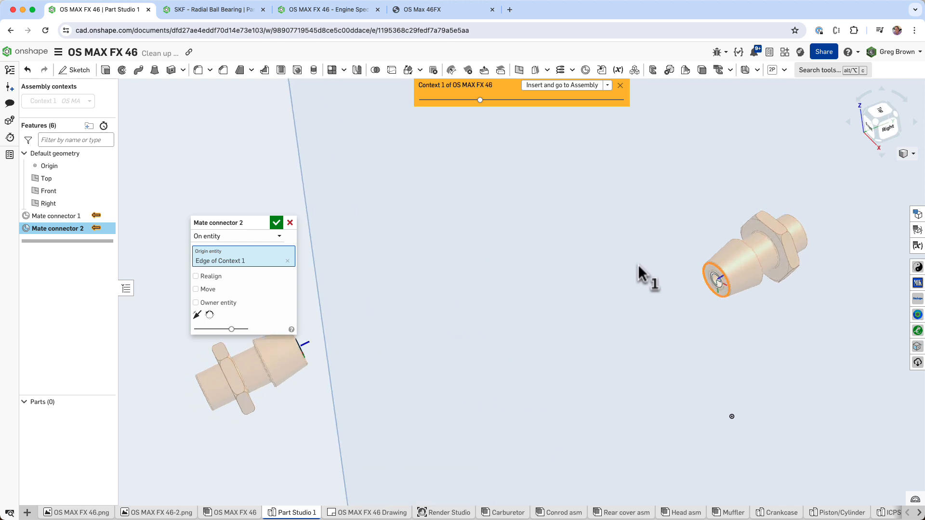
left_click(276, 223)
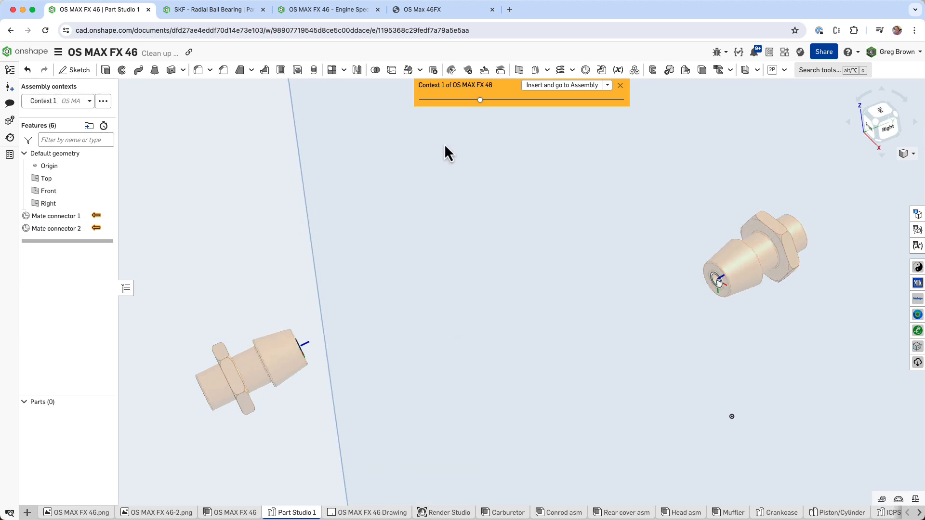
left_click(572, 70)
scroll(442, 304, "down", 3)
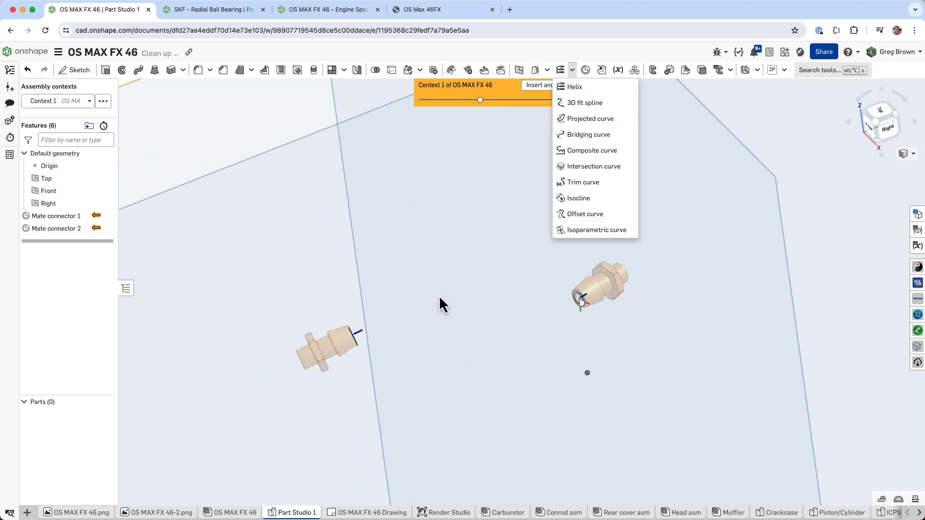
right_click_drag(442, 304, 428, 335)
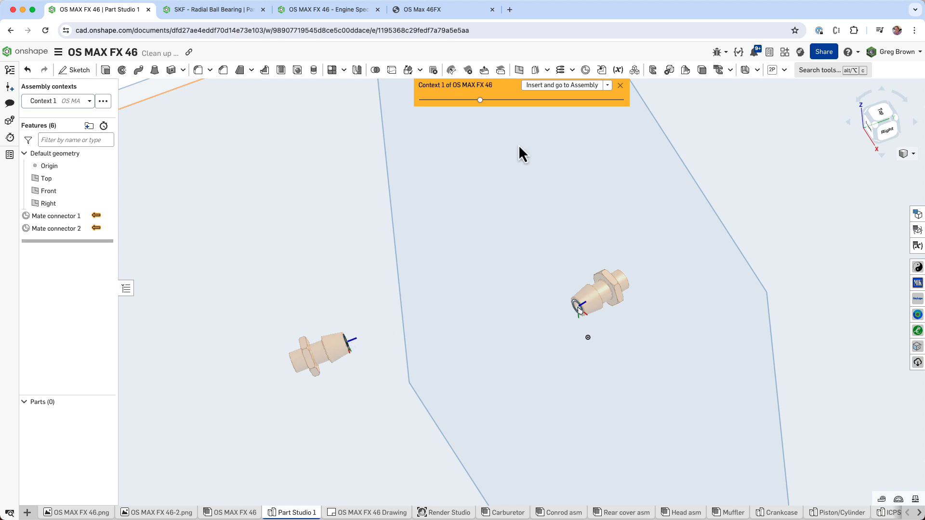
left_click(572, 70)
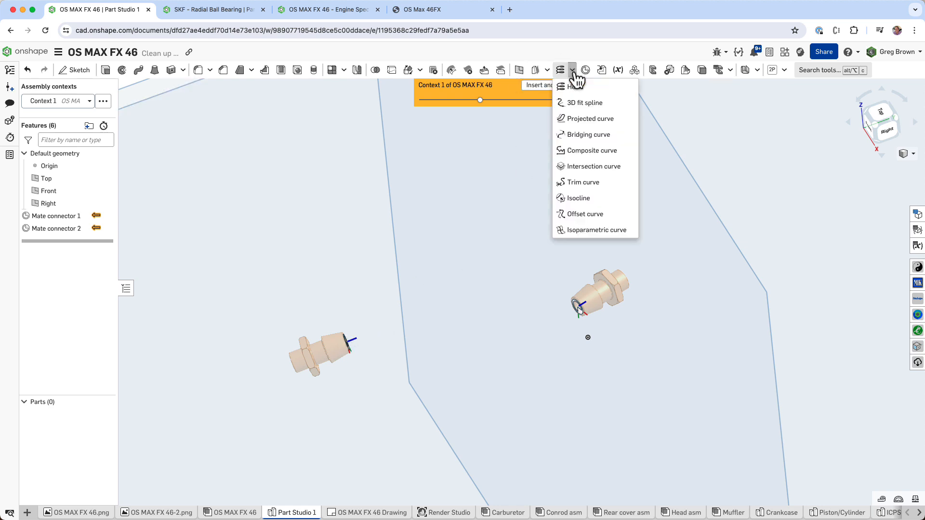
left_click(602, 108)
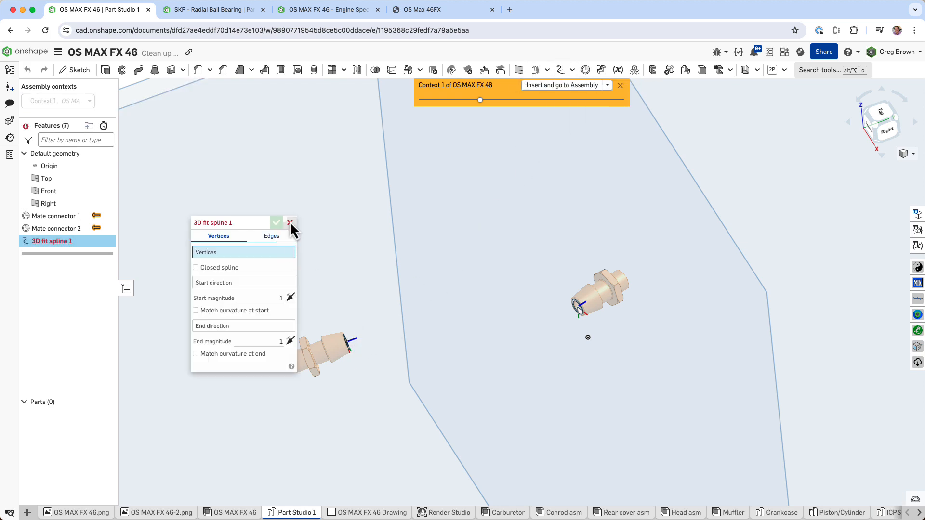
left_click(289, 222)
right_click_drag(497, 205, 596, 124)
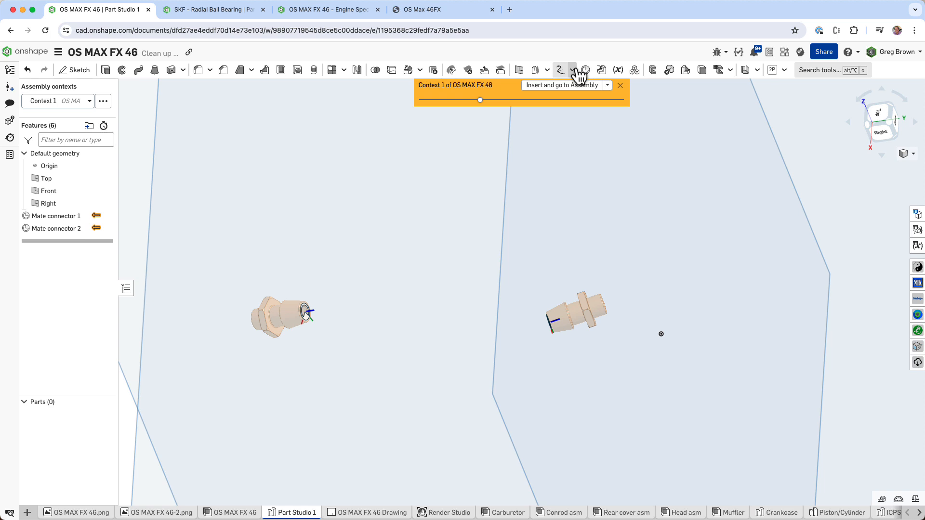
- Create a bridging curve from Mate connector 1 to Mate connector 2, set to Match tangent at both ends
left_click(573, 70)
left_click(596, 136)
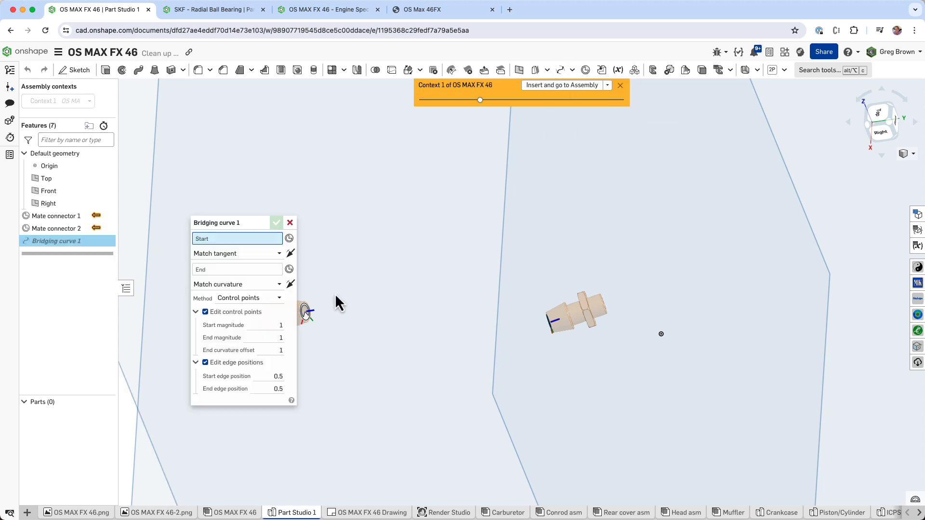
left_click(234, 285)
left_click(244, 313)
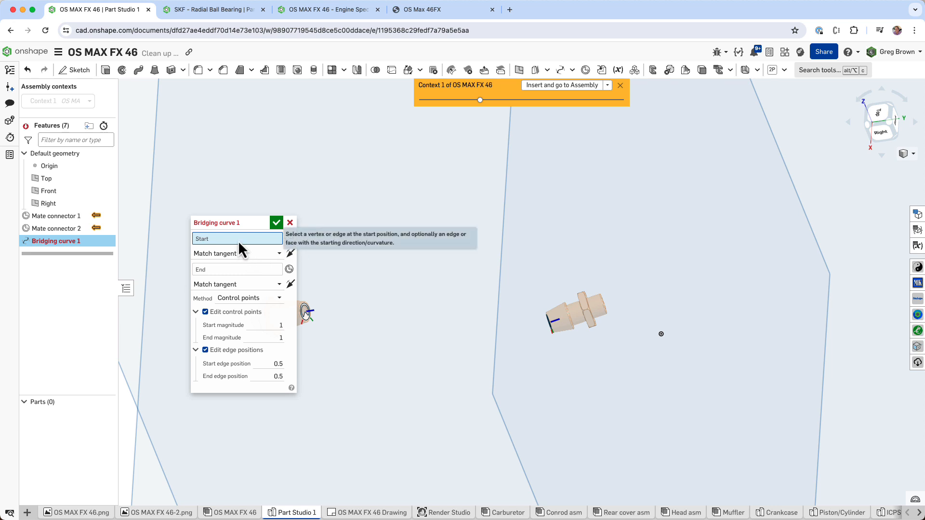
left_click(305, 316)
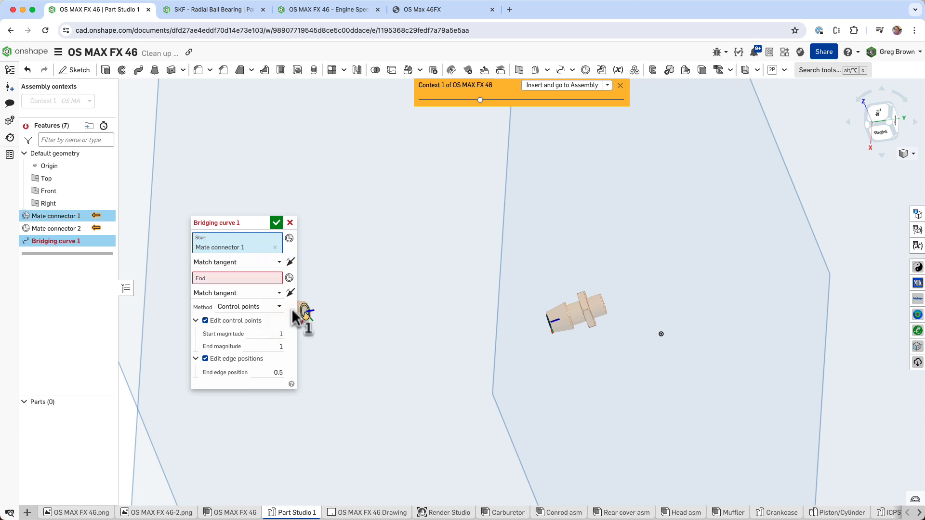
left_click(246, 279)
right_click_drag(539, 360, 582, 322)
left_click(582, 321)
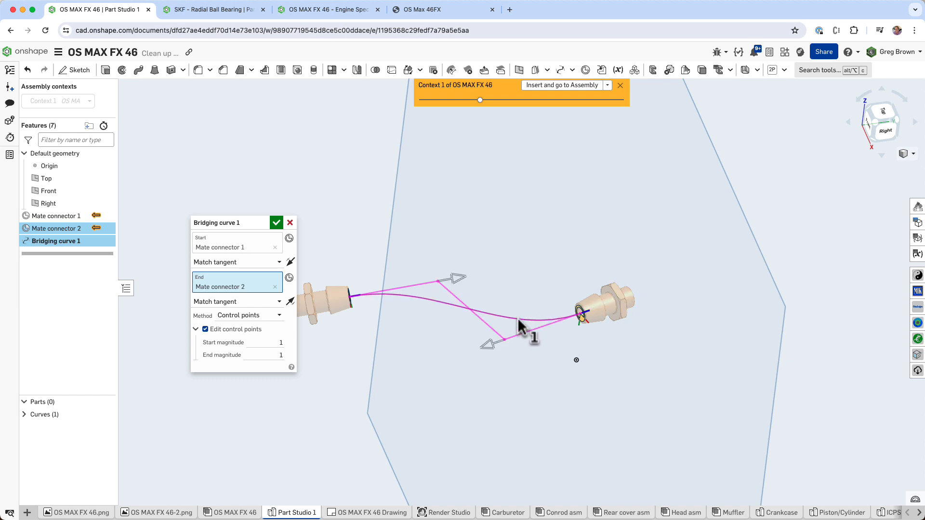
right_click_drag(524, 324, 506, 292)
left_click(277, 224)
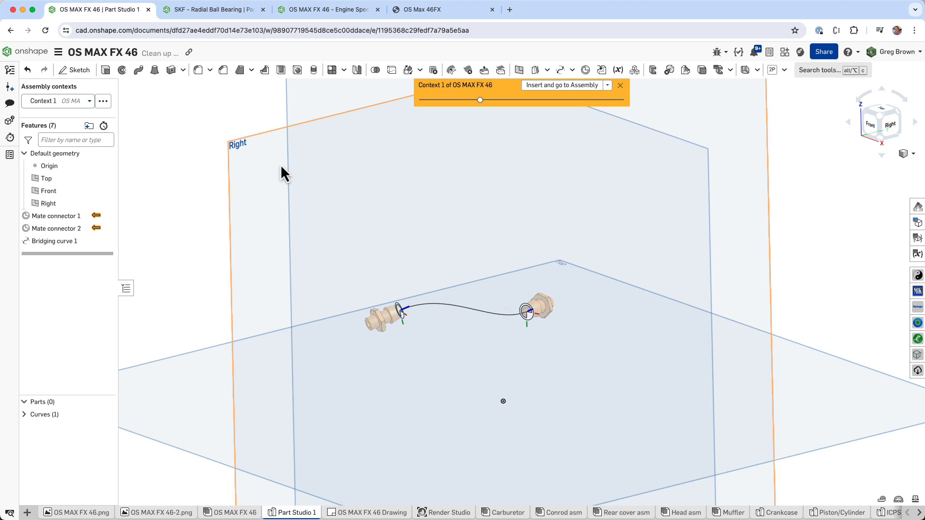
- Sketch two concentric circles on the plane of Mate connector 1, centred on the connector, as the hose profile
left_click(76, 71)
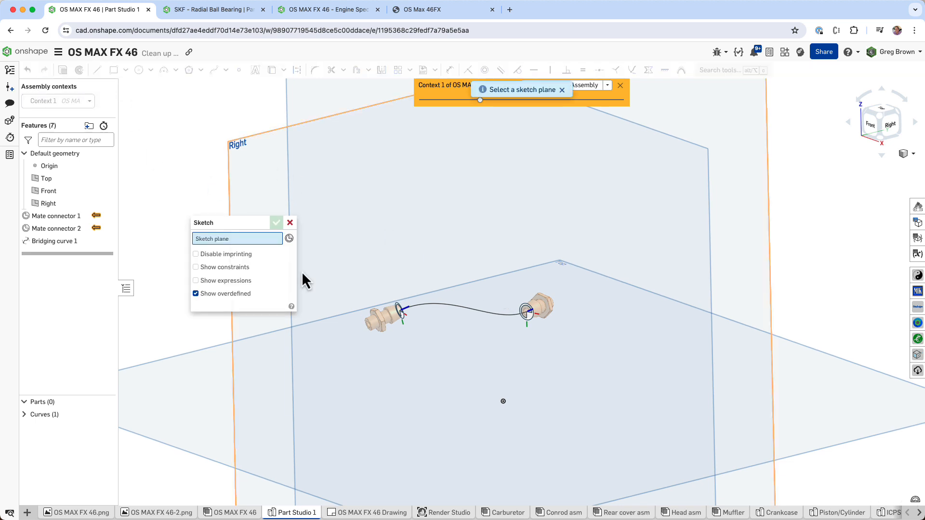
left_click(403, 314)
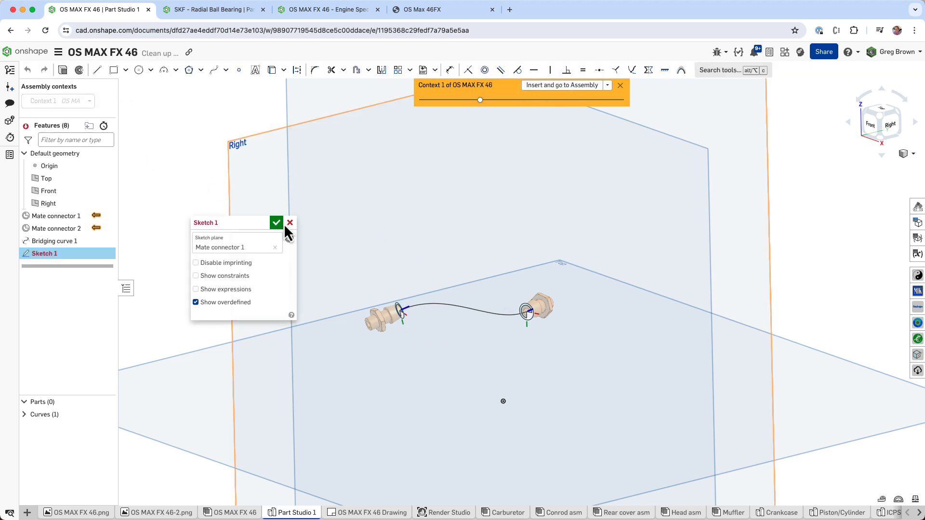
left_click(138, 70)
scroll(404, 314, "up", 2)
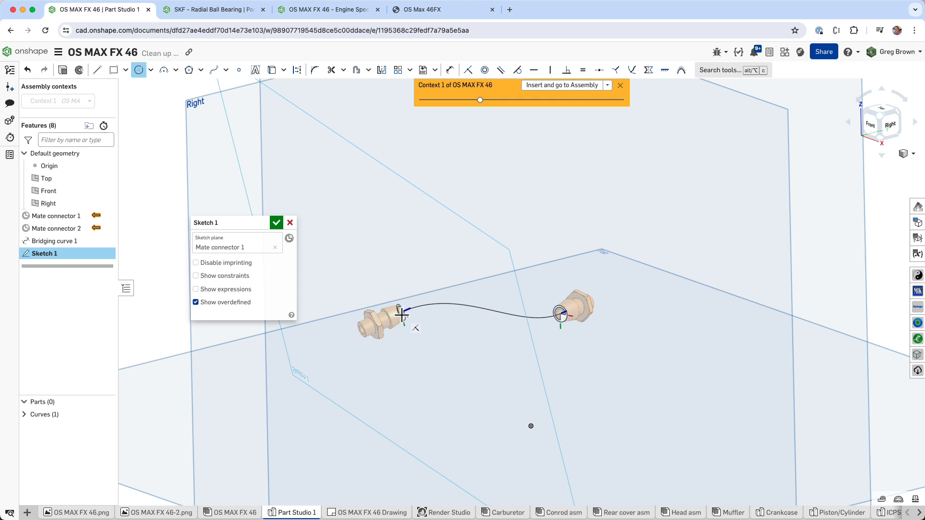
scroll(404, 313, "up", 5)
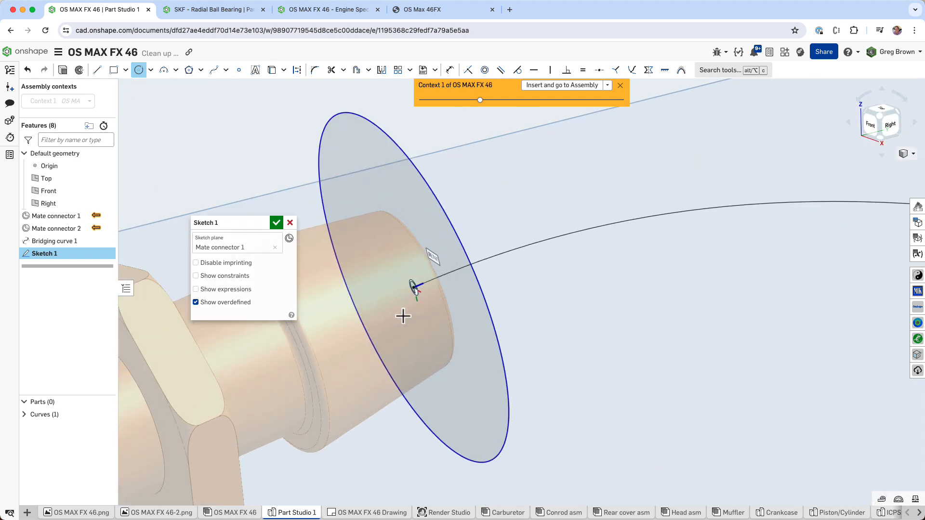
left_click(413, 288)
left_click(421, 229)
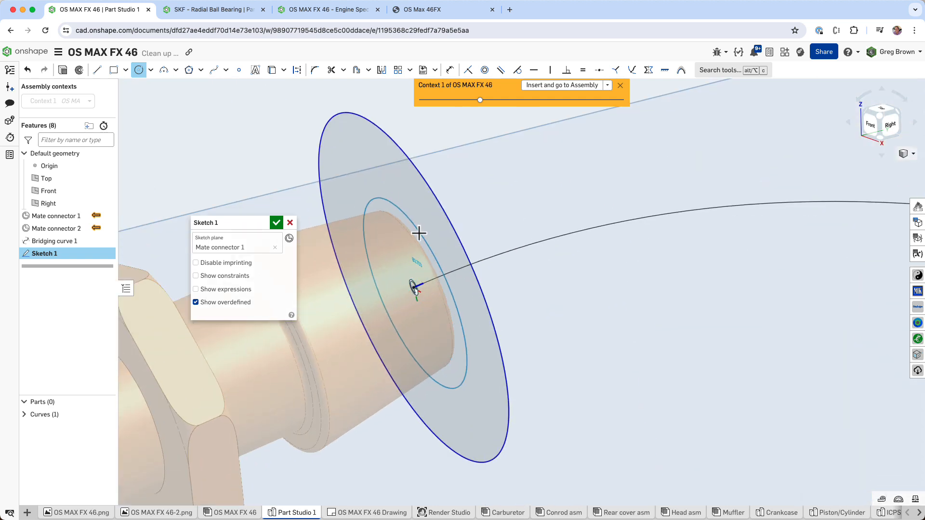
left_click(276, 222)
- Sweep the ring region of Sketch 1 along the bridging curve as a new solid
scroll(364, 287, "down", 8)
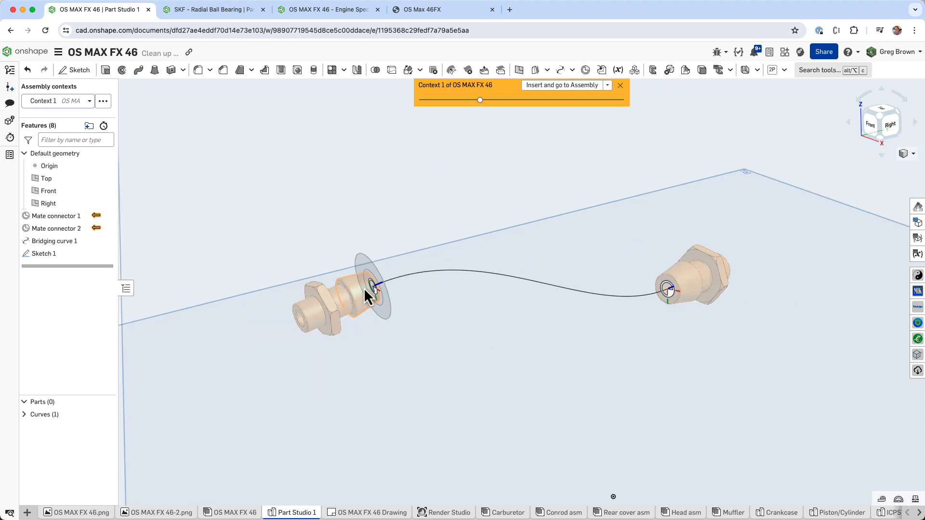
left_click(139, 71)
left_click(224, 237)
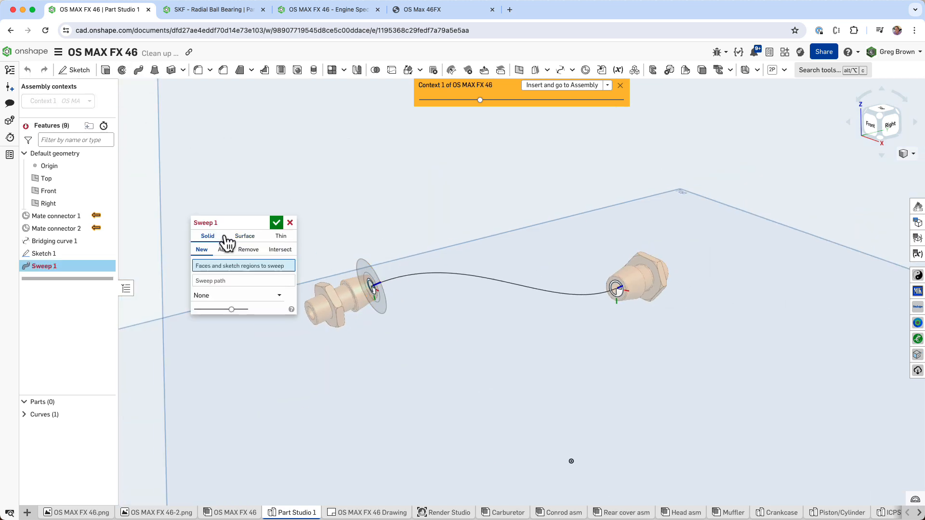
left_click(371, 273)
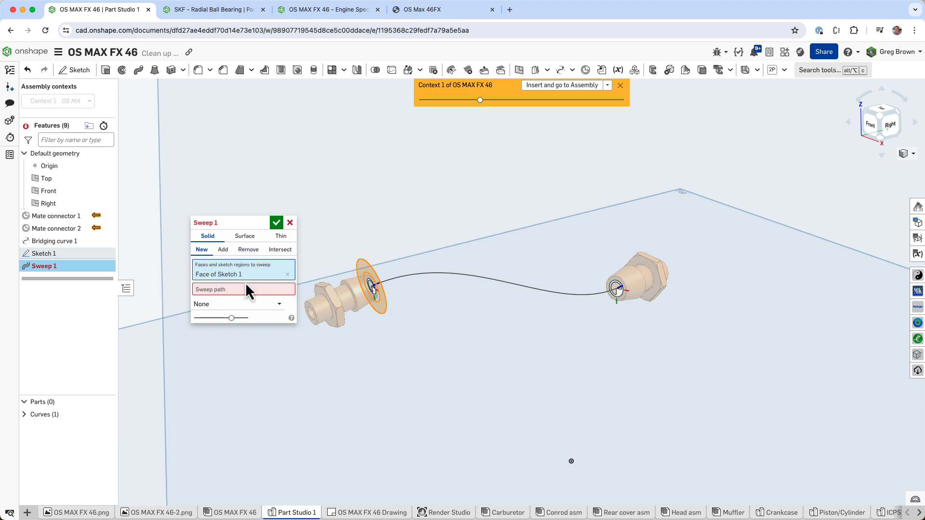
left_click(398, 289)
right_click_drag(440, 316, 326, 264)
left_click(275, 222)
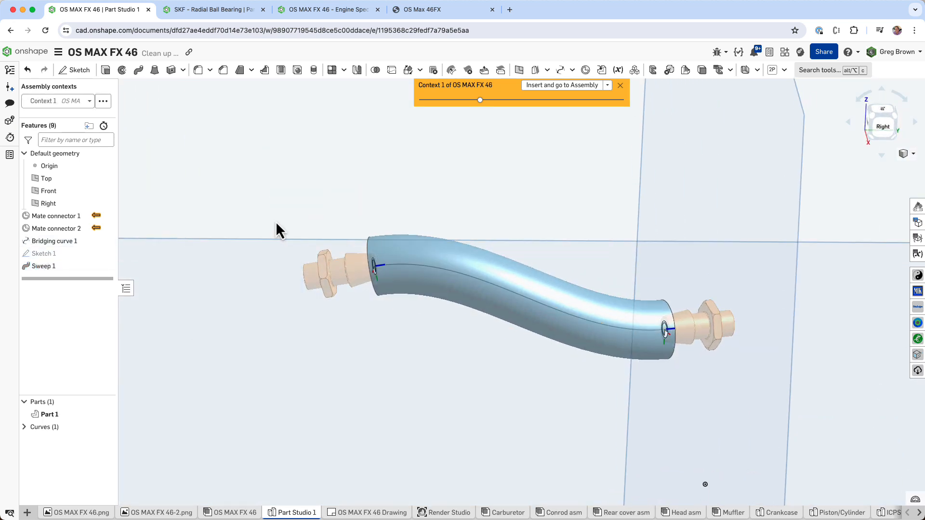
- Offset both end faces of the swept hose outward over the fittings by 5 mm with Move face
right_click_drag(438, 245, 441, 241)
mouse_move(368, 262)
right_mouse_down()
mouse_move(380, 260)
mouse_move(367, 270)
right_mouse_up()
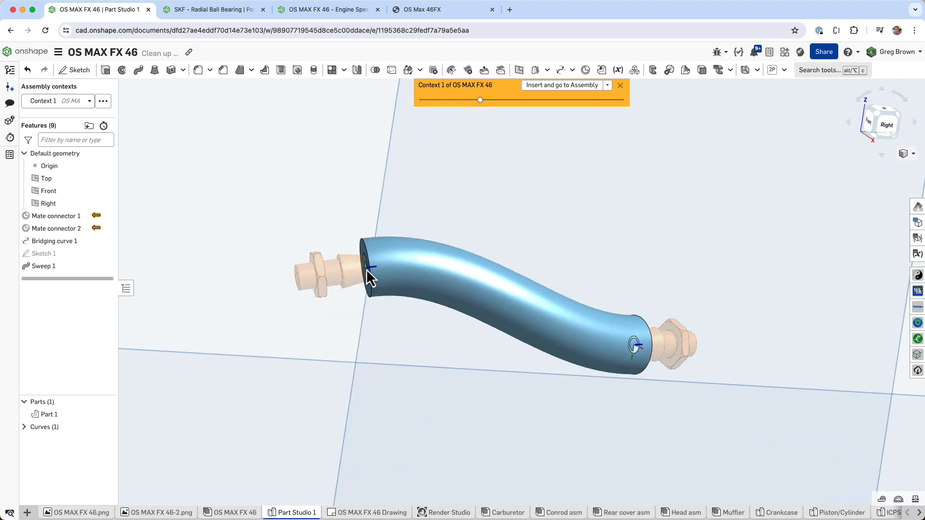
left_click(547, 70)
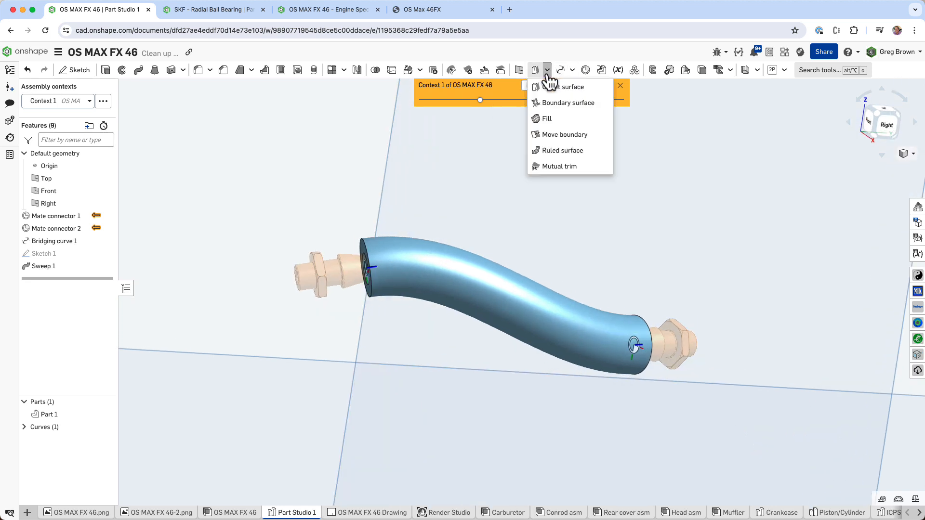
left_click(484, 69)
right_click_drag(405, 215, 400, 234)
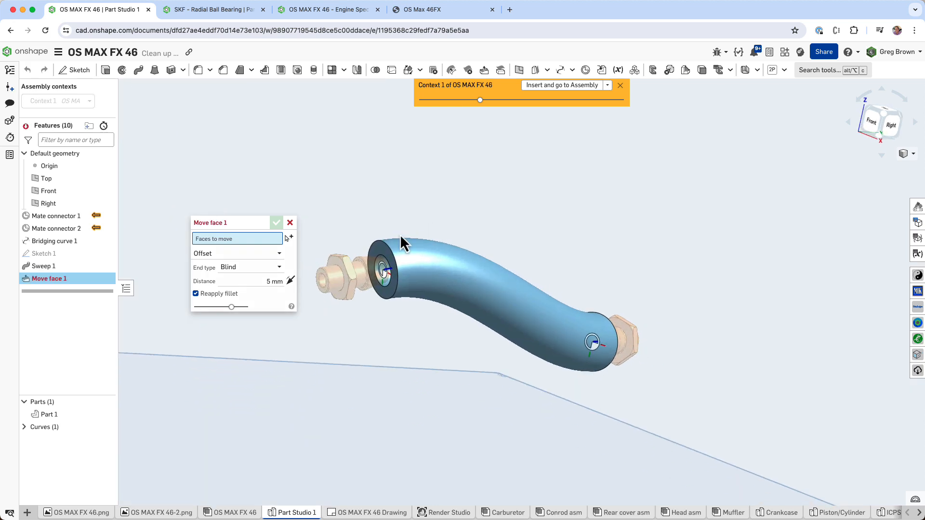
left_click(382, 258)
right_click_drag(385, 272, 353, 276)
mouse_move(561, 337)
right_mouse_down()
mouse_move(580, 346)
mouse_move(569, 333)
right_mouse_up()
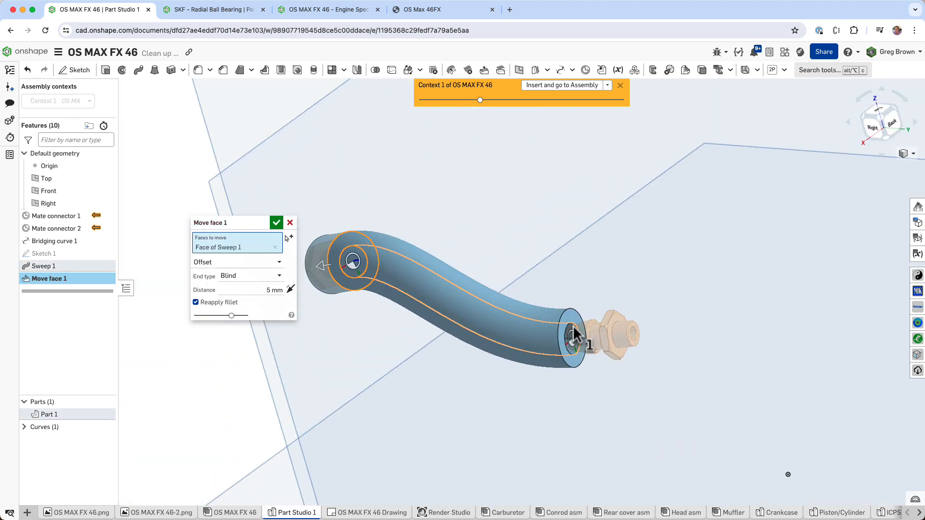
left_click(572, 337)
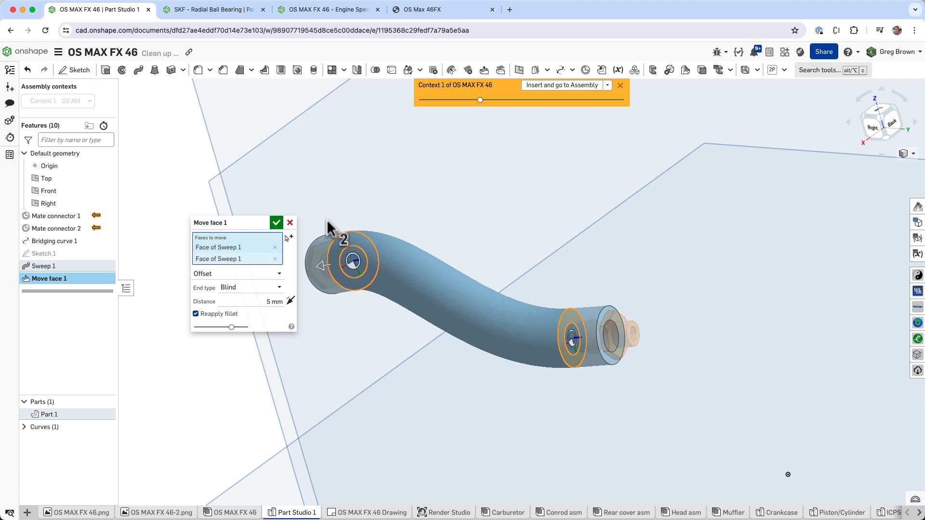
left_click(276, 223)
right_click_drag(412, 299, 485, 252)
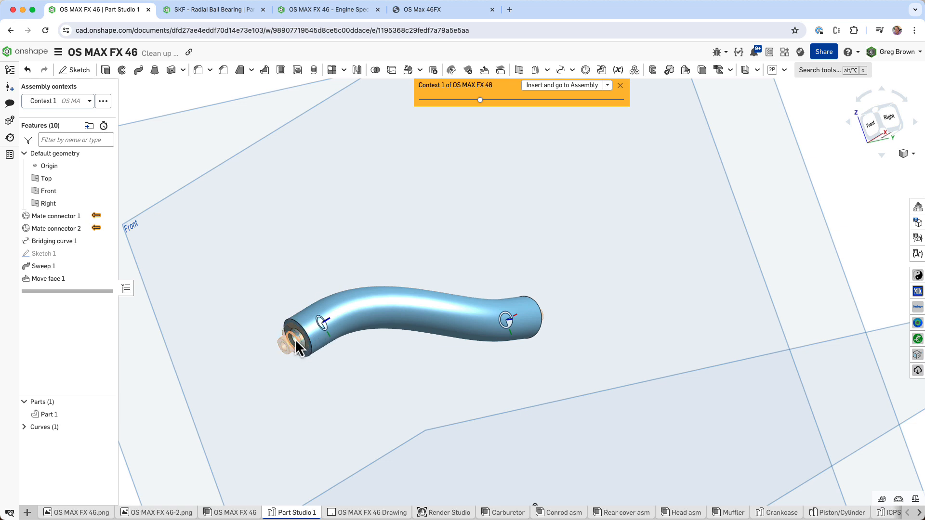
- Look at the available actions for assembly Context 1, then dismiss them
mouse_move(538, 337)
right_mouse_down()
mouse_move(513, 318)
mouse_move(557, 322)
mouse_move(508, 316)
mouse_move(526, 327)
right_mouse_up()
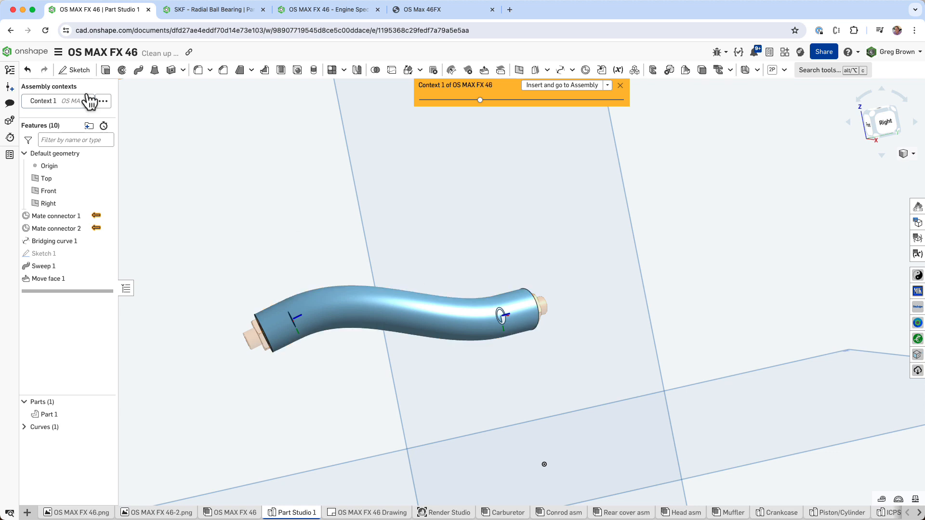
left_click(103, 101)
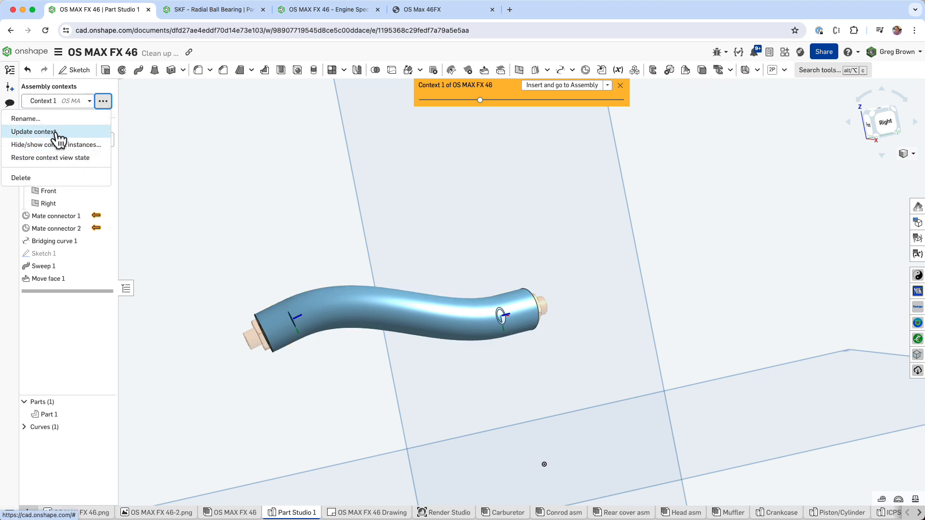
left_click(158, 191)
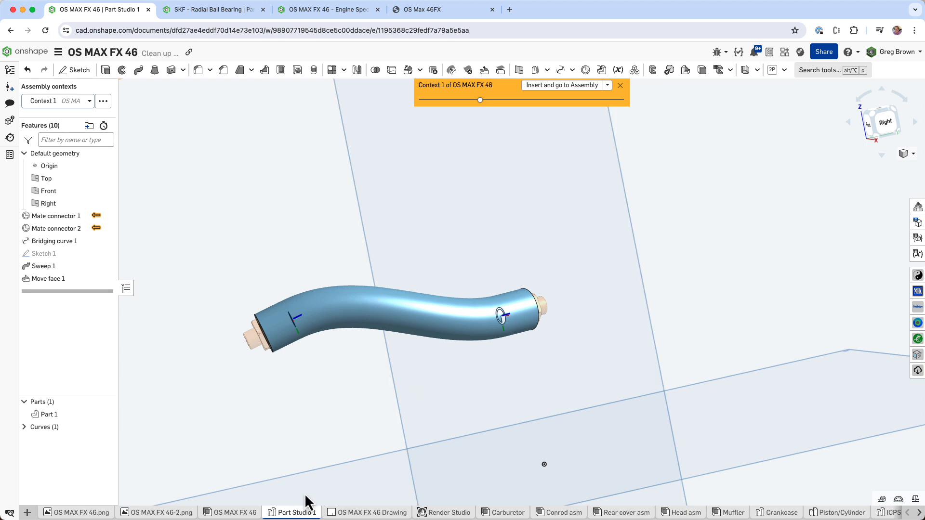
- Open the ICPS fuel hose Part Studio and display the finished hose within Context 1
left_click(892, 514)
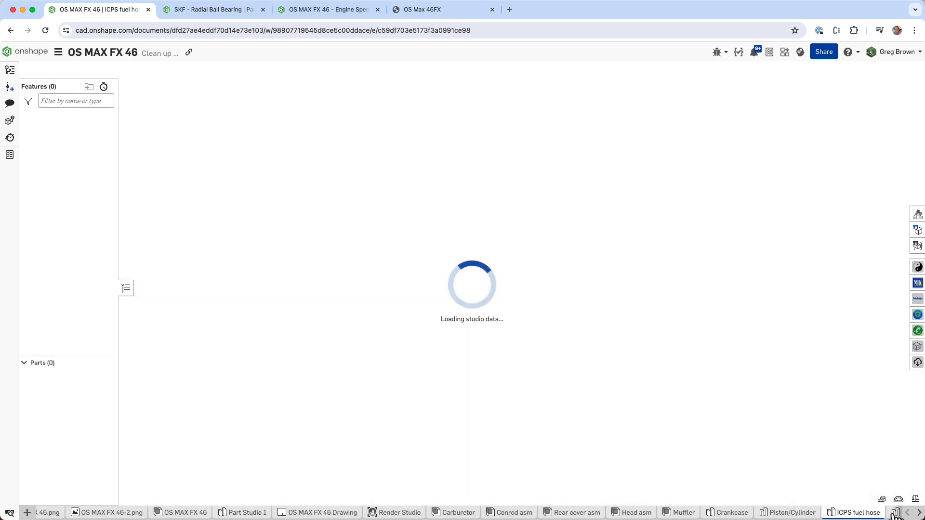
right_click_drag(542, 343, 407, 368)
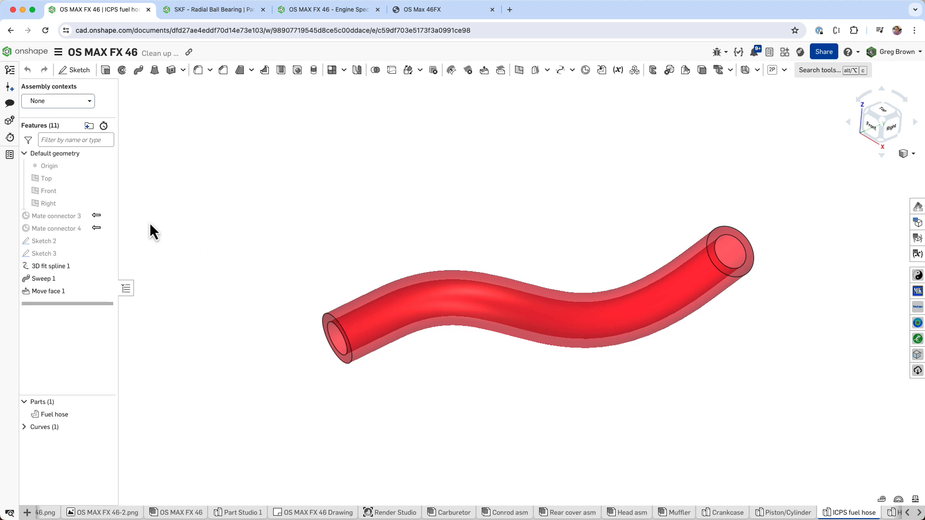
left_click(82, 102)
left_click(67, 131)
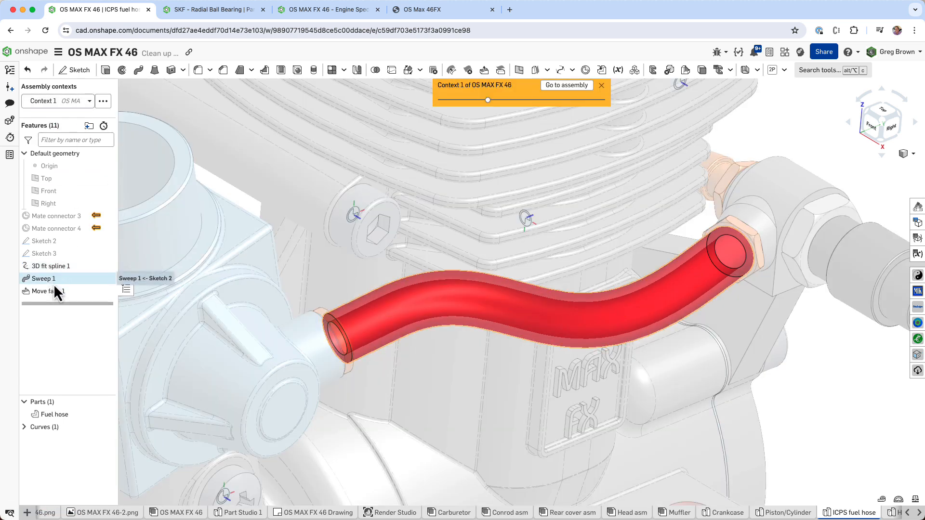
scroll(427, 330, "down", 5)
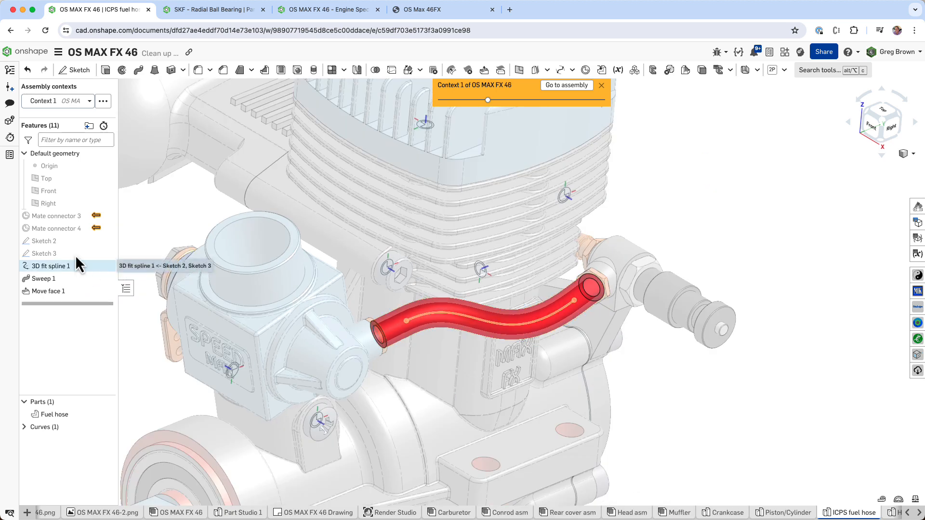
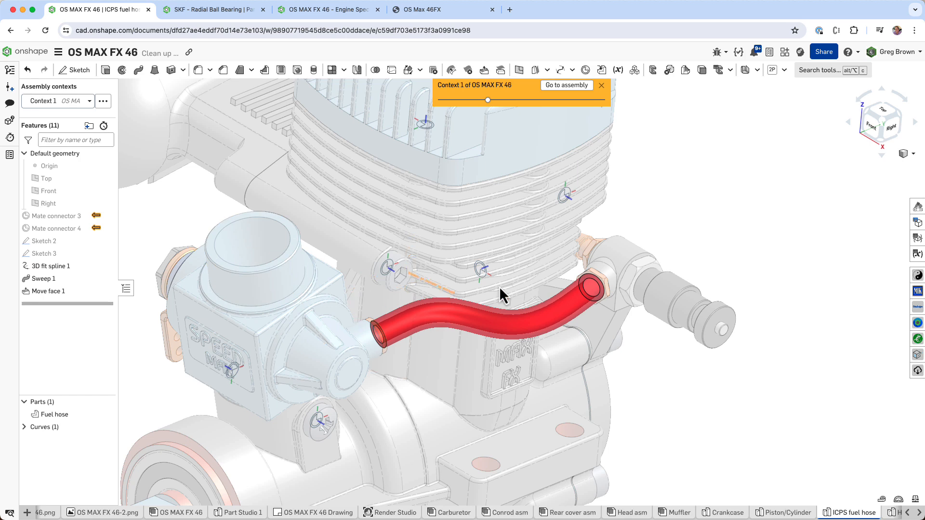
scroll(601, 300, "down", 3)
- Return to the OS MAX FX 46 assembly and show all its instances
left_click(181, 513)
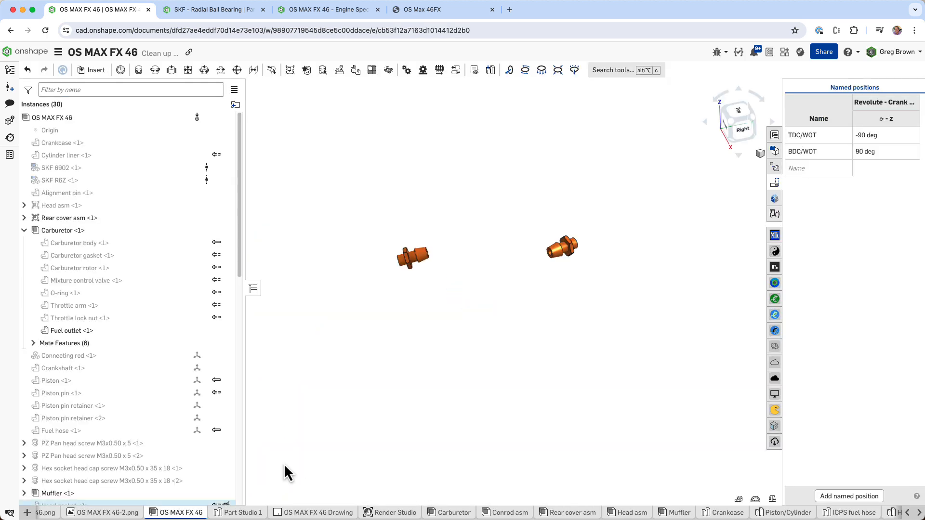
right_click(342, 324)
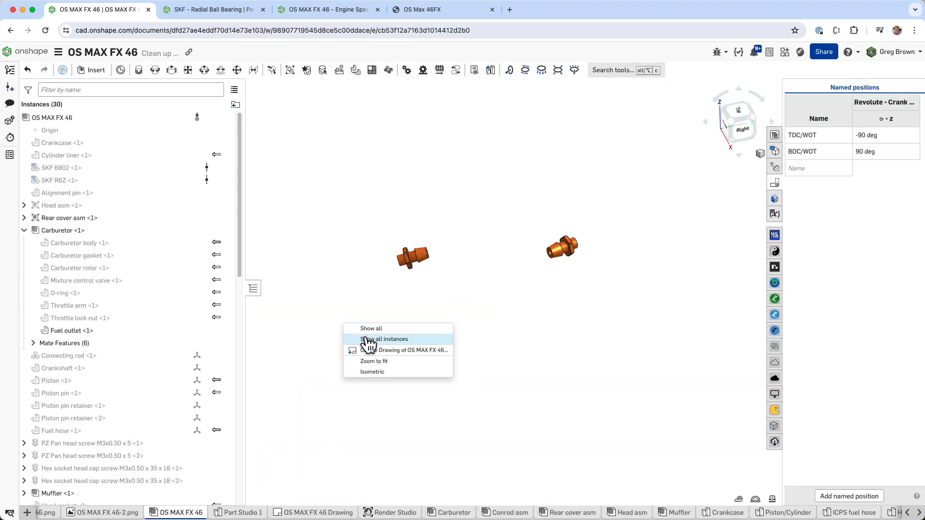
left_click(365, 339)
middle_click_drag(480, 364, 494, 391)
mouse_move(493, 391)
right_mouse_down()
mouse_move(501, 337)
mouse_move(499, 385)
right_mouse_up()
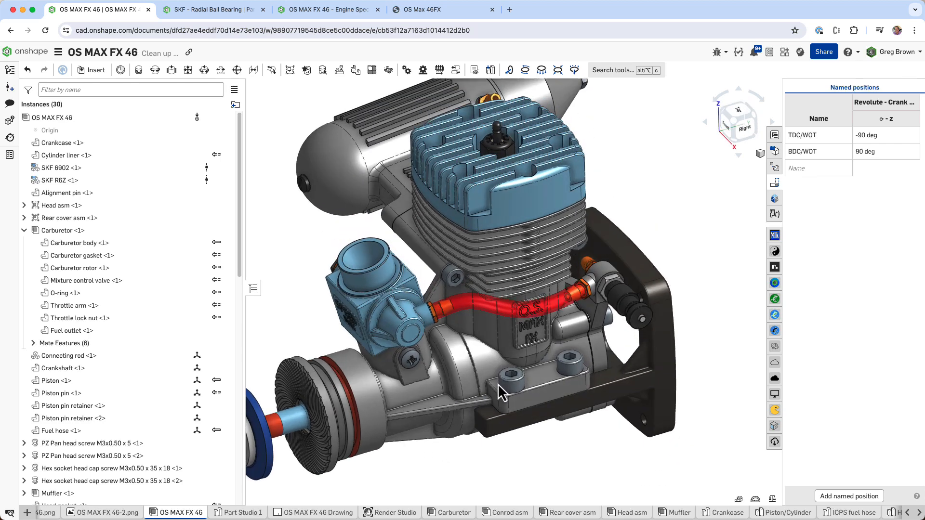
- Update Context 1 of the Fuel hose instance in the assembly and clear the selection
left_click(507, 318)
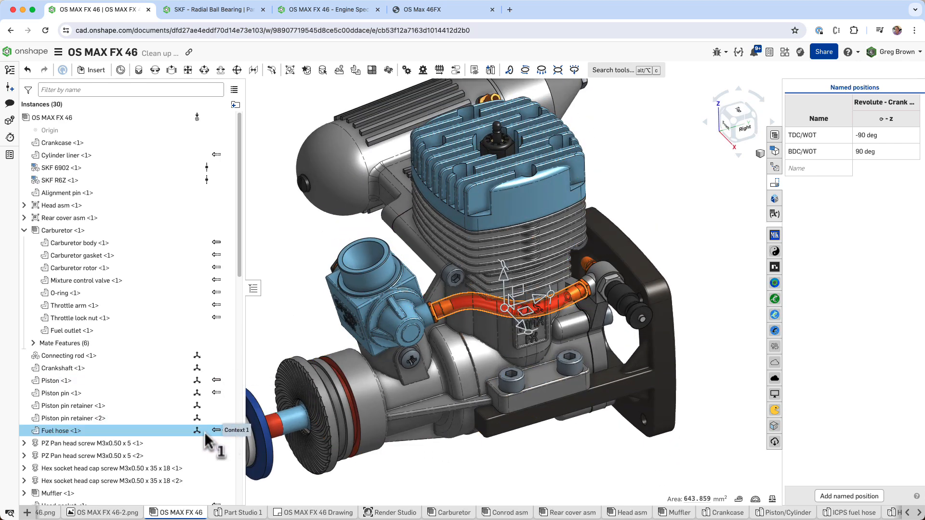
right_click(182, 430)
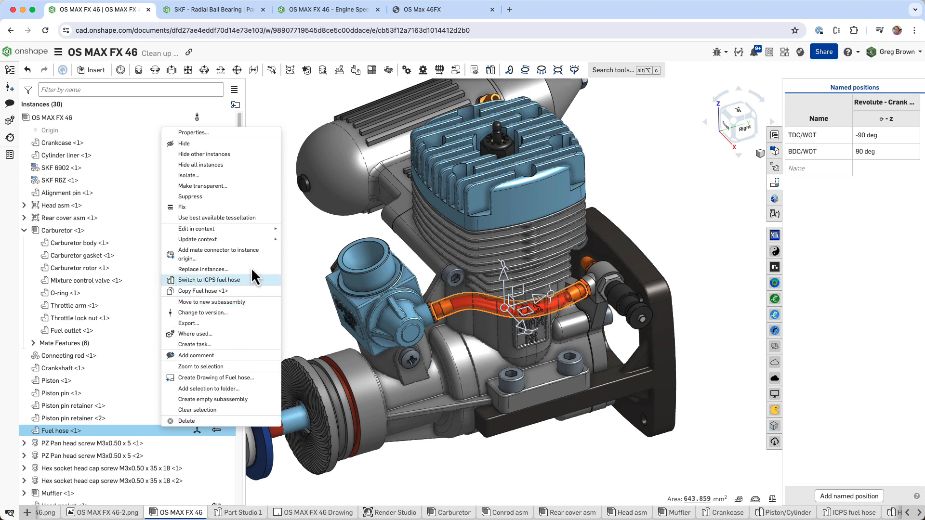
mouse_move(248, 230)
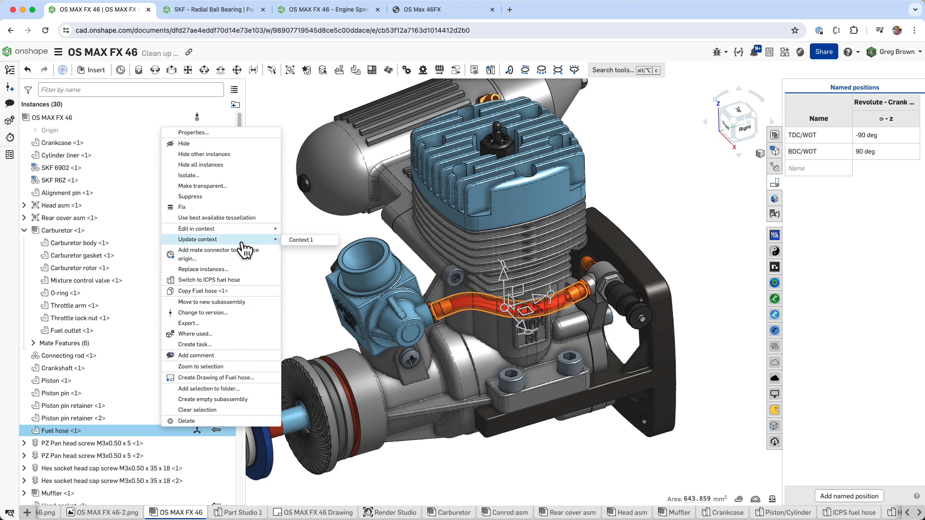
left_click(308, 240)
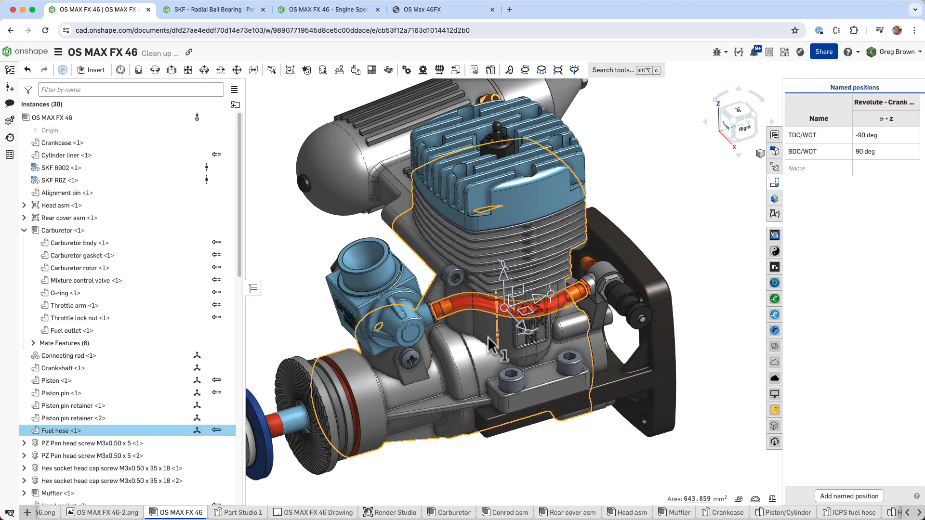
mouse_move(572, 393)
right_mouse_down()
mouse_move(556, 361)
mouse_move(562, 377)
right_mouse_up()
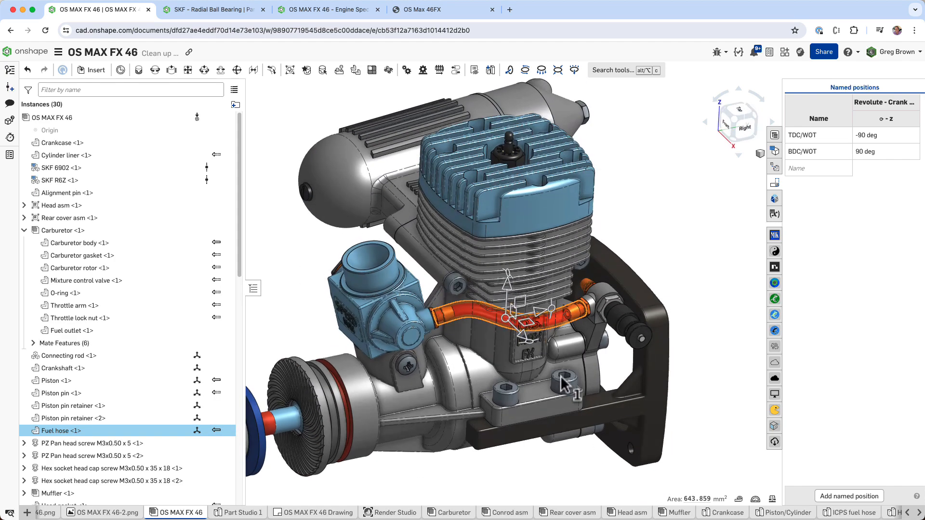
scroll(562, 371, "down", 3)
scroll(383, 402, "up", 1)
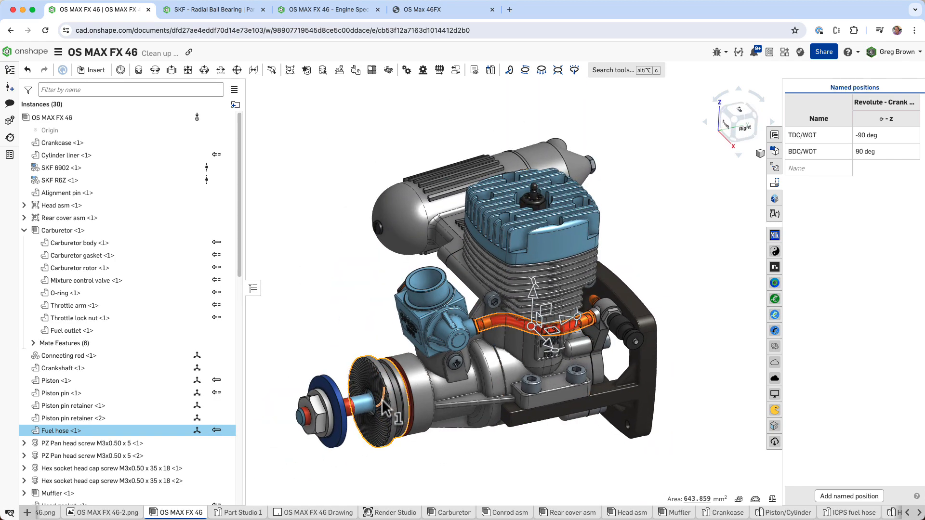
left_click(693, 367)
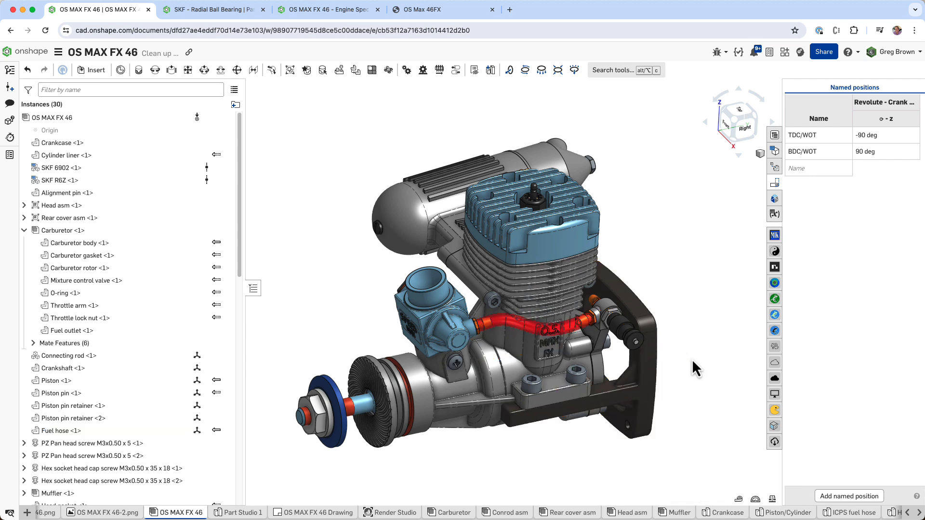
- Open the exploded view Explode 1 for editing
left_click(775, 167)
double_click(814, 100)
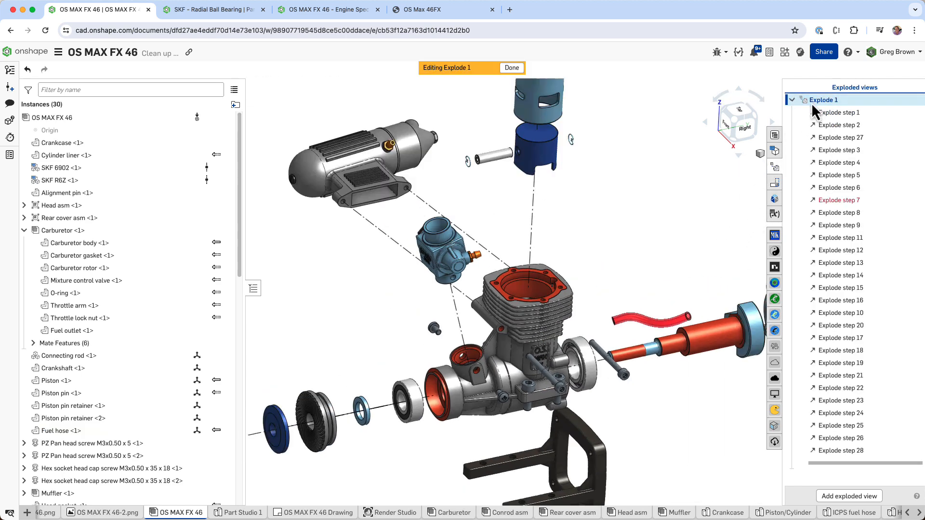
scroll(596, 371, "up", 3)
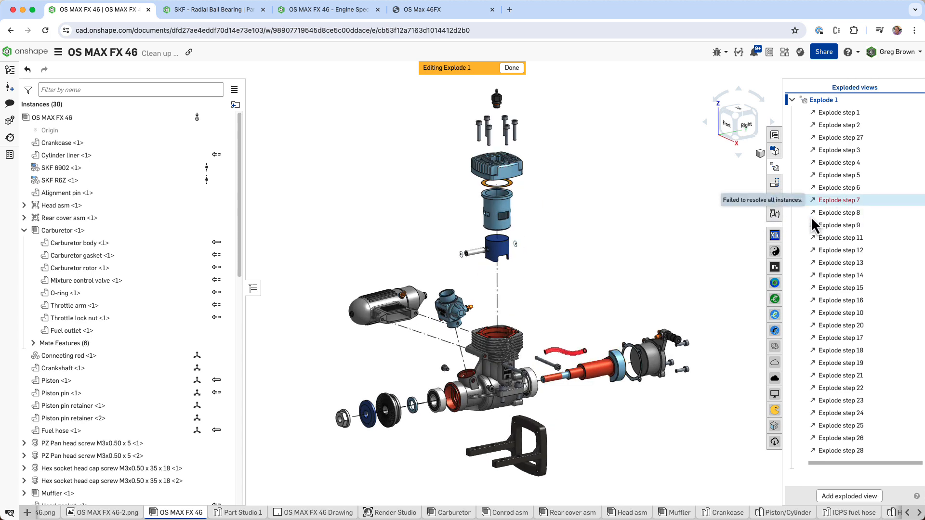
scroll(601, 356, "down", 1)
right_click_drag(678, 263, 643, 288)
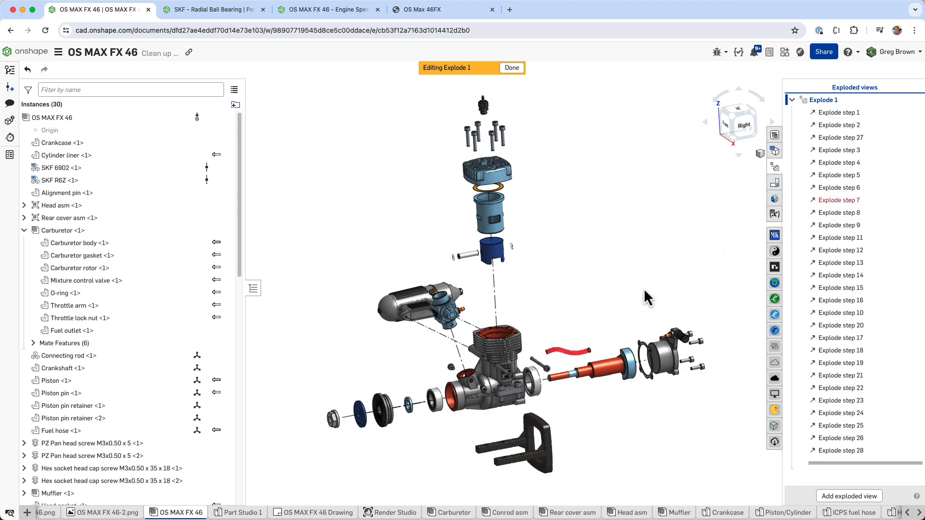
- Edit Explode step 7 and remove its three missing entities from the instances
right_click(848, 202)
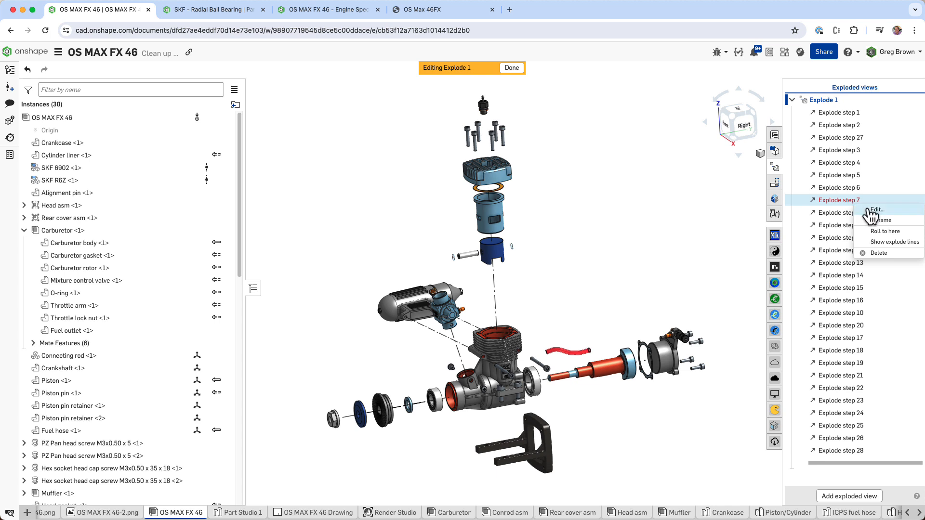
left_click(863, 209)
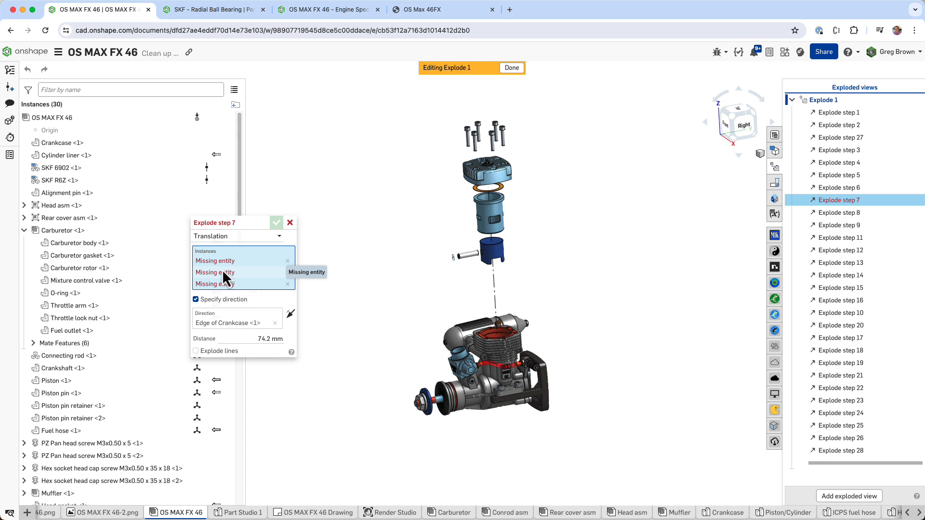
left_click(289, 263)
left_click(289, 262)
left_click(289, 263)
- Select the connecting rod as the instance moved by Explode step 7 and accept the step
right_click_drag(528, 317, 522, 338)
scroll(511, 332, "up", 5)
scroll(502, 323, "up", 5)
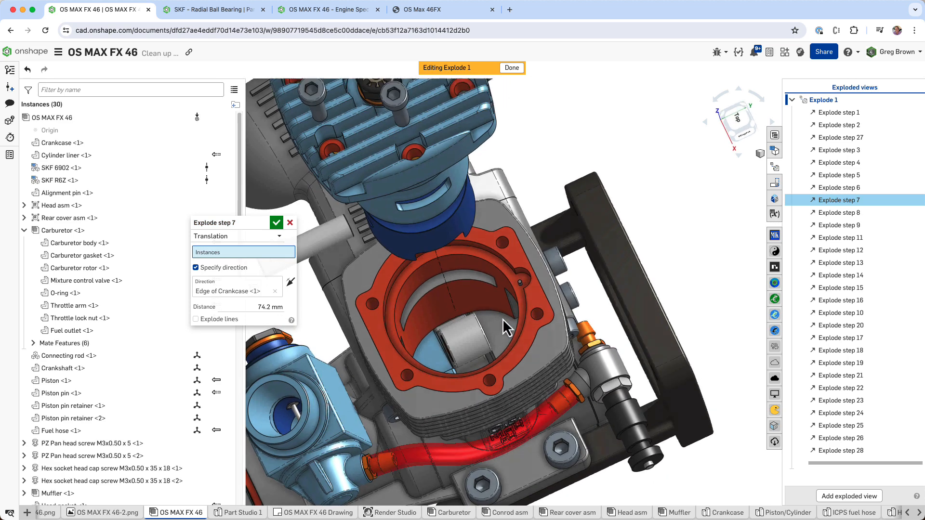
right_click_drag(505, 322, 495, 313)
left_click(484, 299)
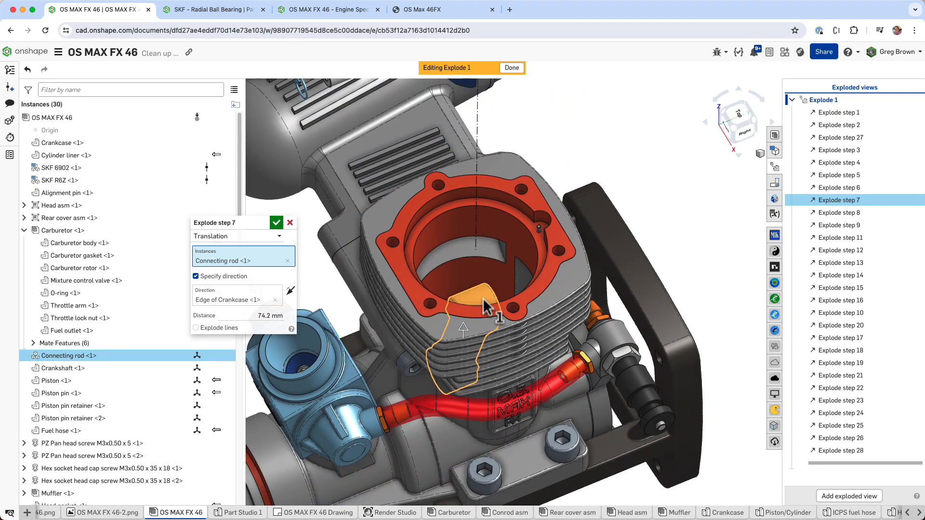
scroll(466, 366, "down", 5)
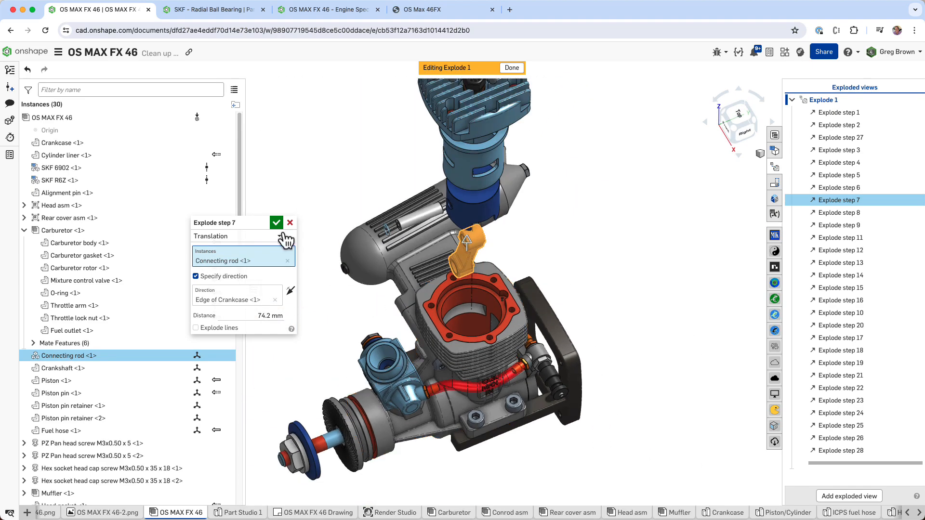
left_click(276, 222)
left_click(556, 246)
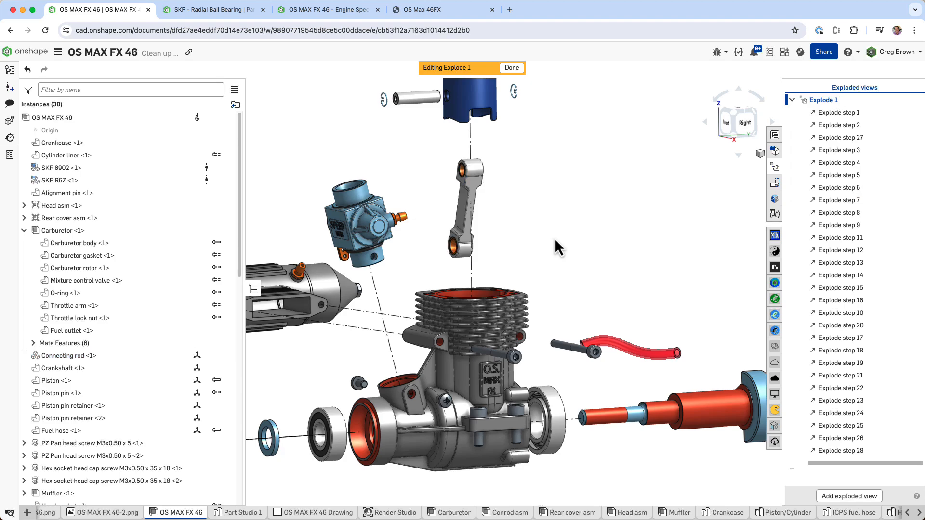
- Try turning on explode lines in Explode step 4 for the piston group, and leave the step without saving changes
scroll(582, 254, "down", 2)
right_click_drag(626, 267, 646, 246)
scroll(554, 271, "down", 4)
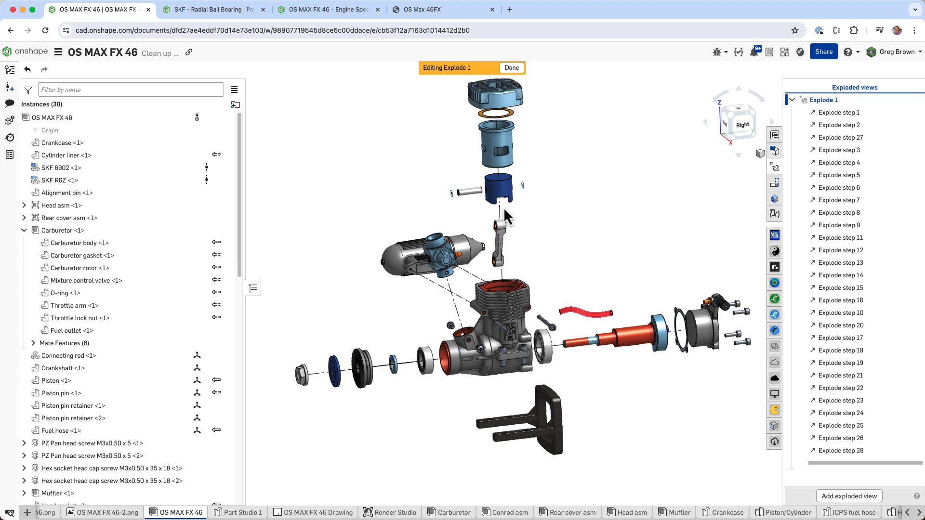
middle_click_drag(595, 254, 576, 263)
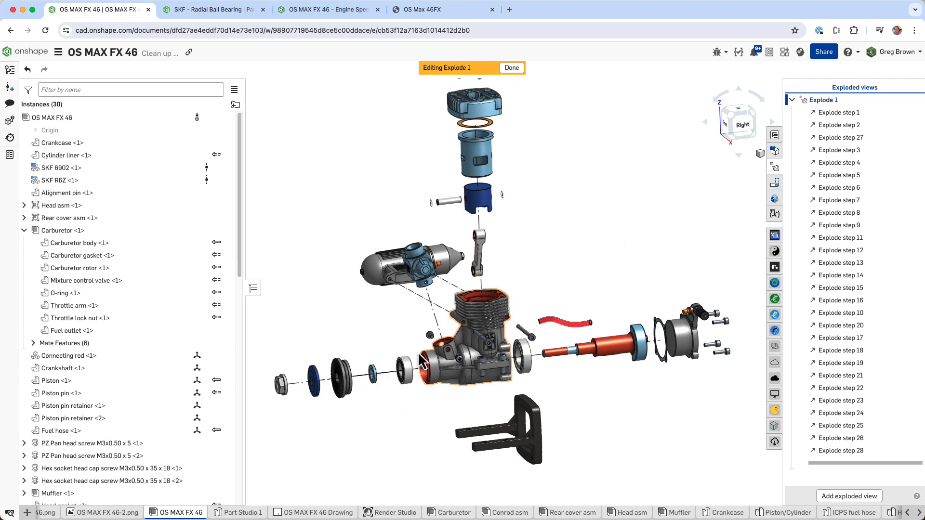
middle_click_drag(412, 339, 416, 315)
mouse_move(415, 316)
right_mouse_down()
mouse_move(447, 317)
mouse_move(432, 319)
right_mouse_up()
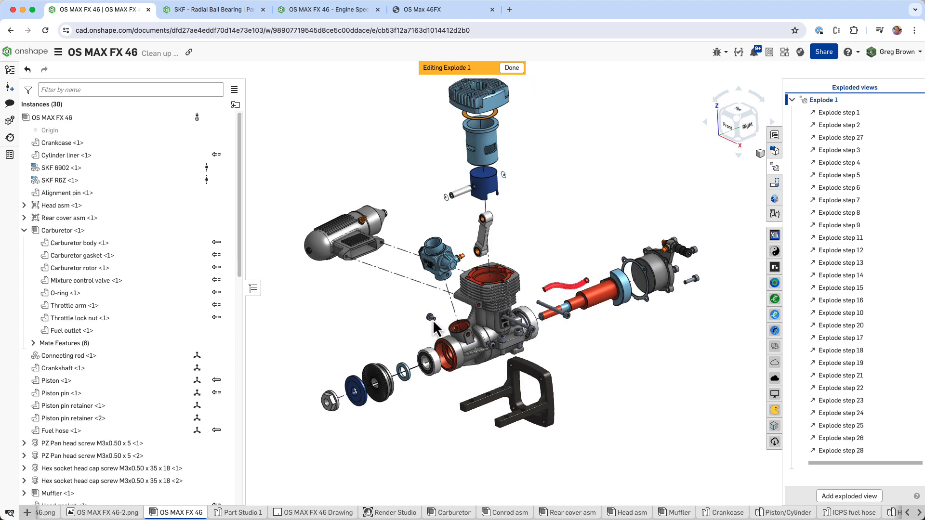
left_click(491, 189)
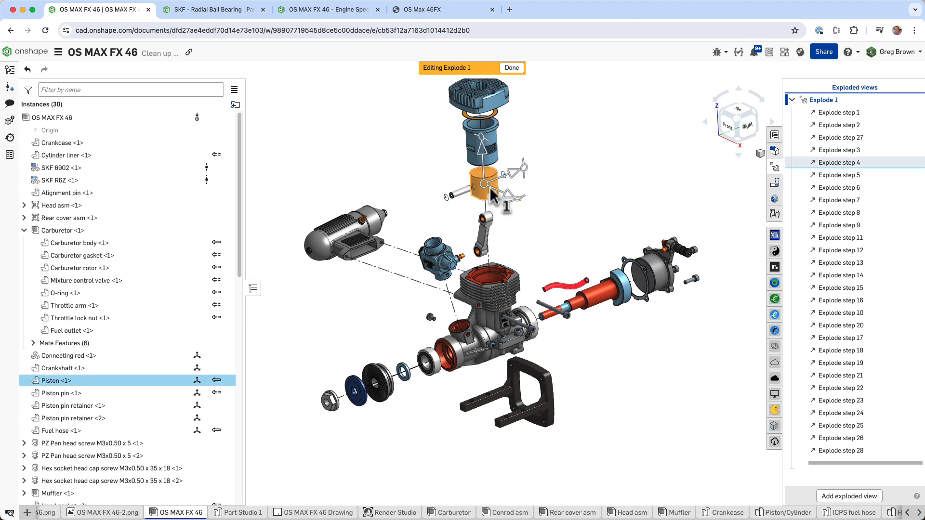
double_click(848, 163)
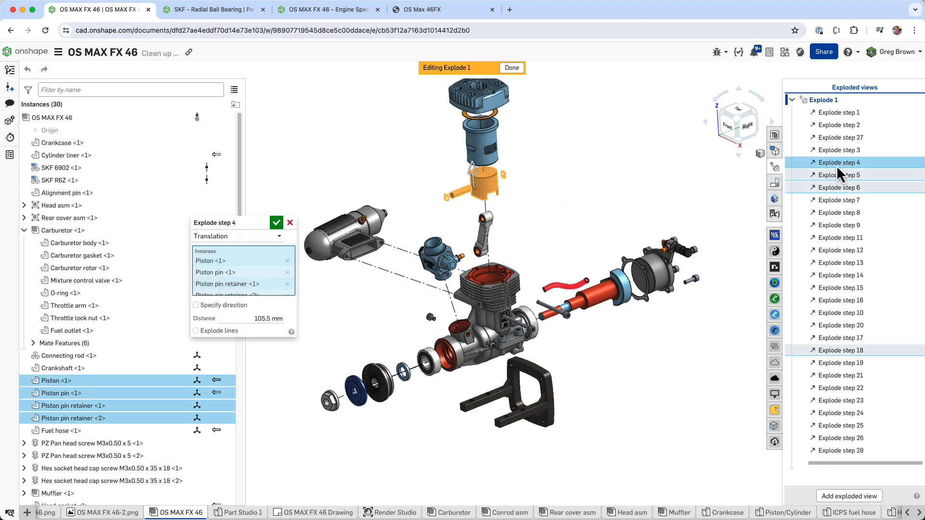
left_click(220, 331)
left_click(219, 332)
left_click(215, 331)
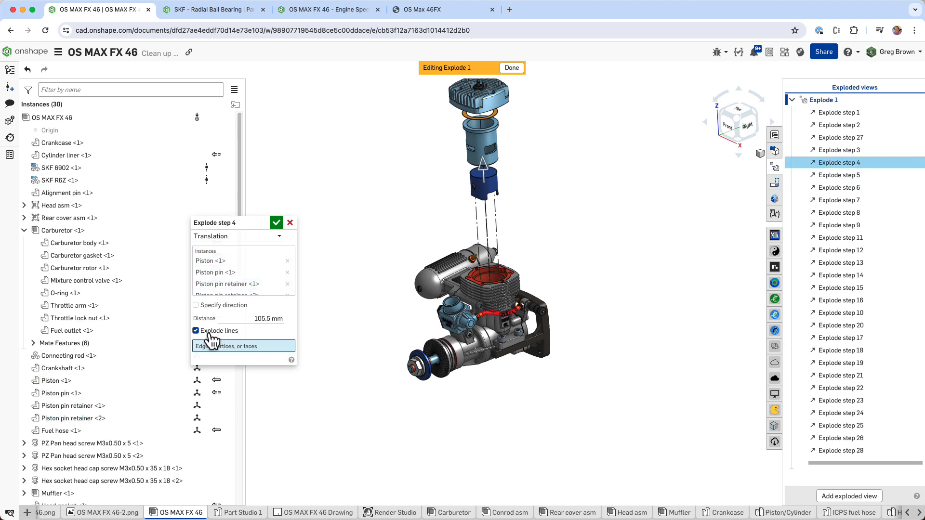
left_click(212, 332)
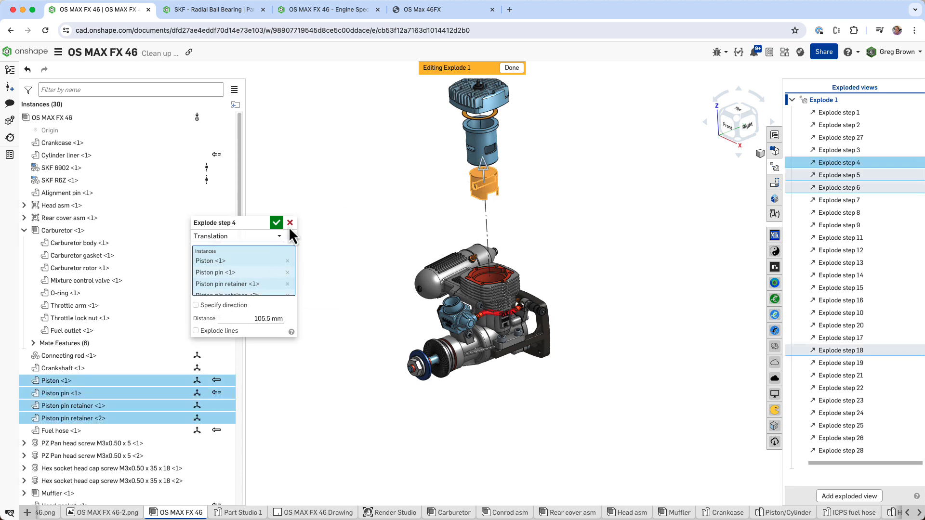
left_click(290, 223)
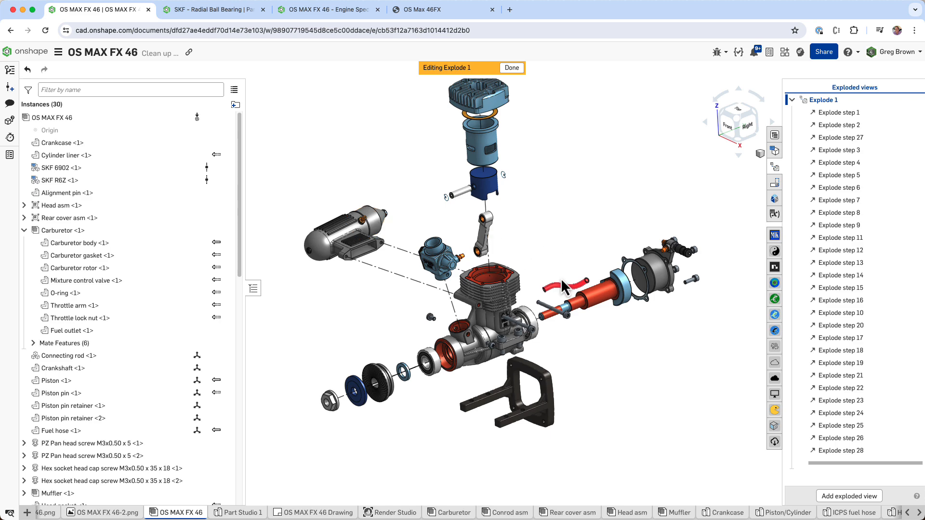
- Return the exploded assembly to the isometric view and review the BOM table sheet in the OS MAX FX 46 Drawing
key("shift+4")
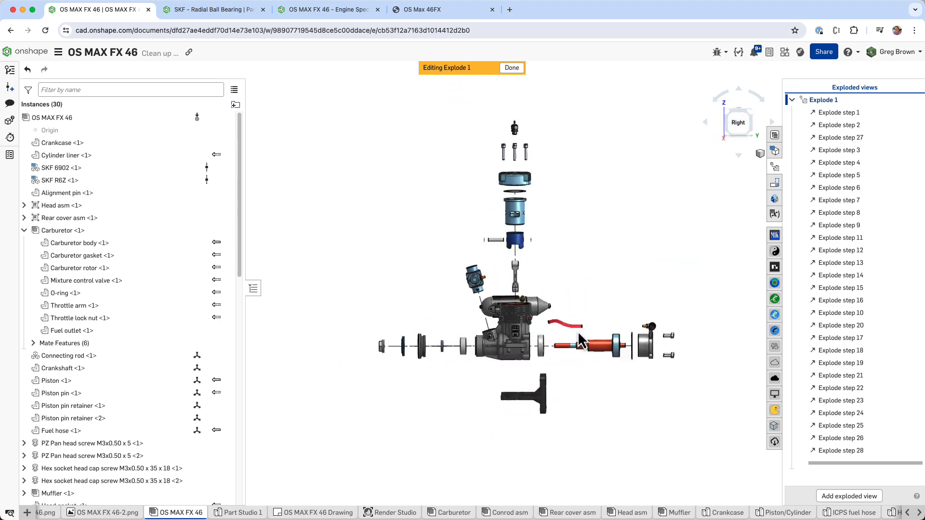
key("shift+7")
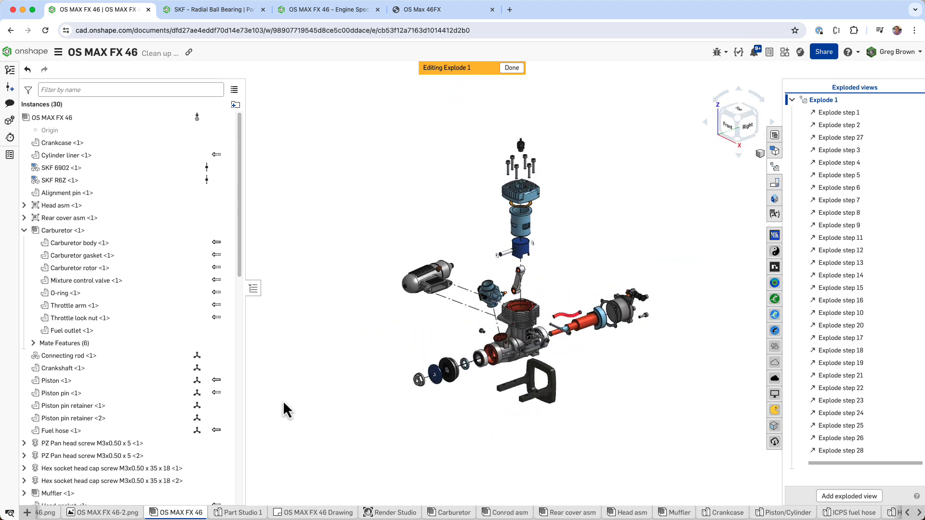
left_click(326, 512)
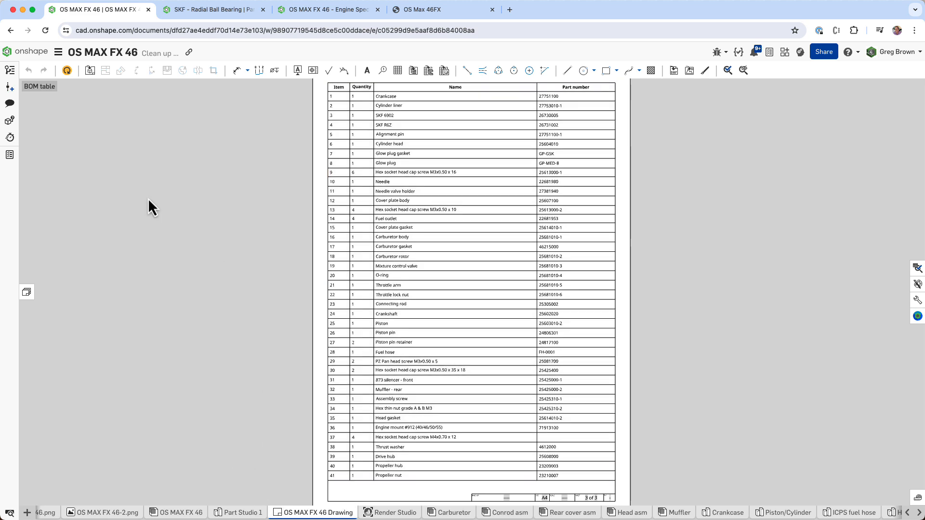
scroll(287, 316, "down", 1)
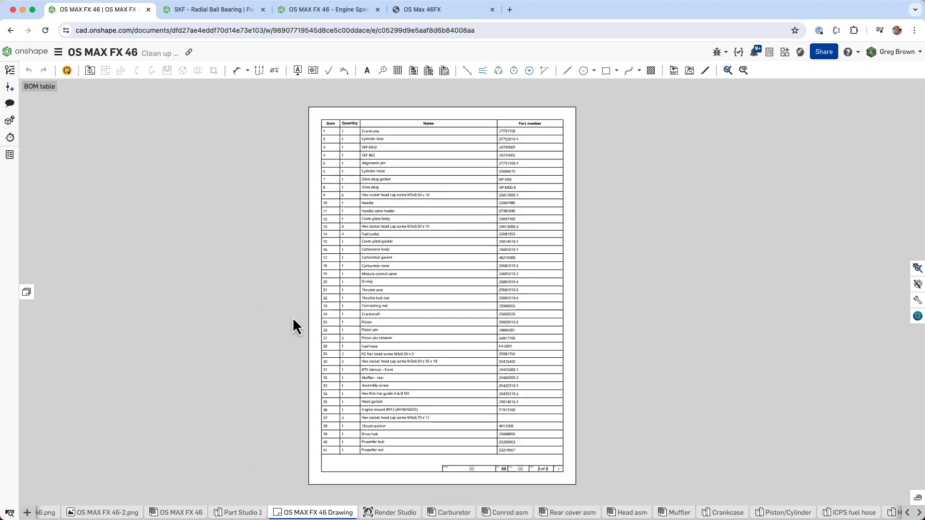
left_click(473, 263)
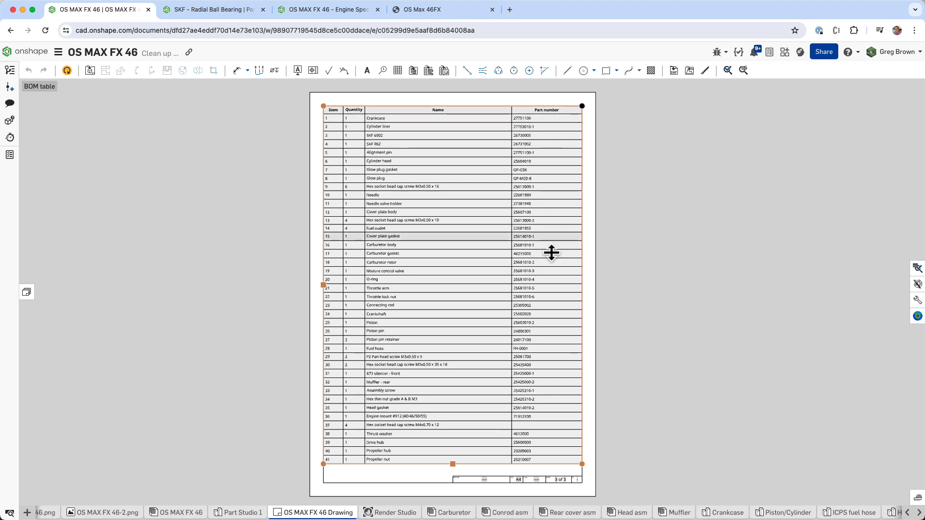
left_click(214, 297)
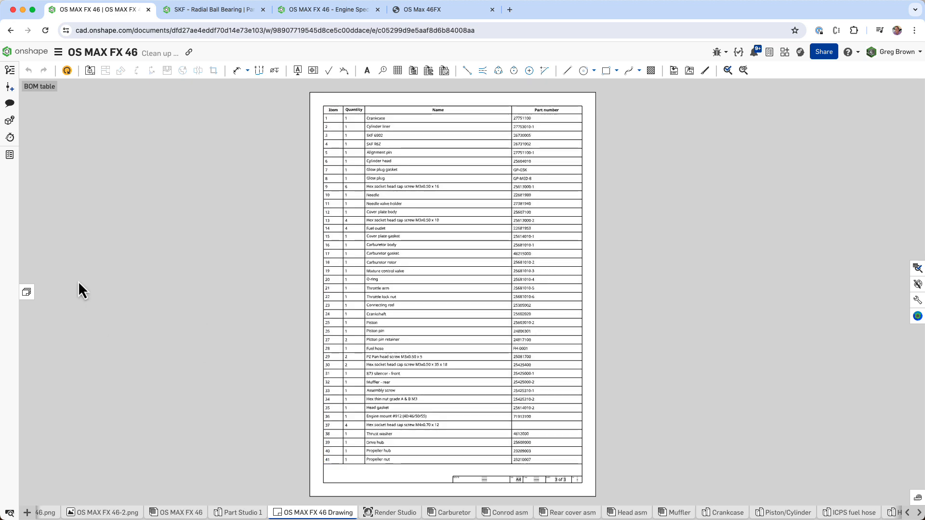
- Show the drawing's list of sheets and inspect the General view sheet
left_click(27, 292)
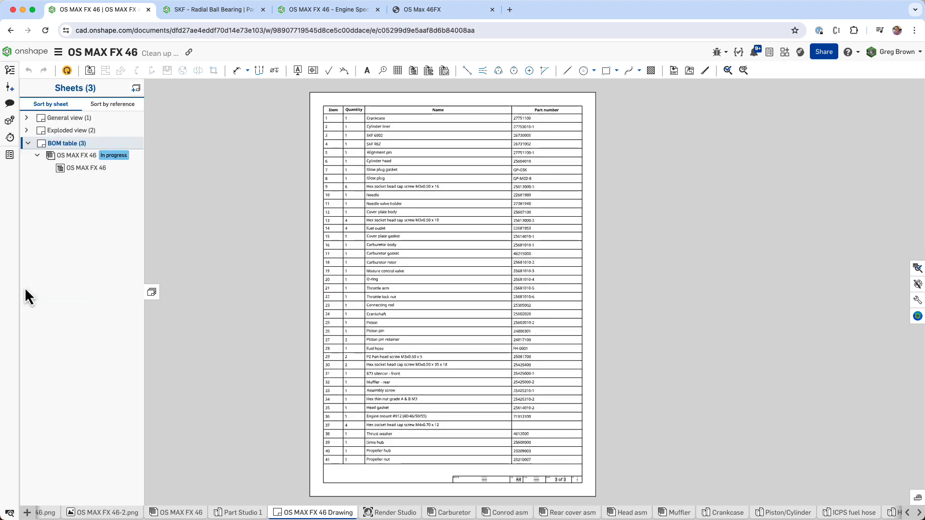
left_click(117, 119)
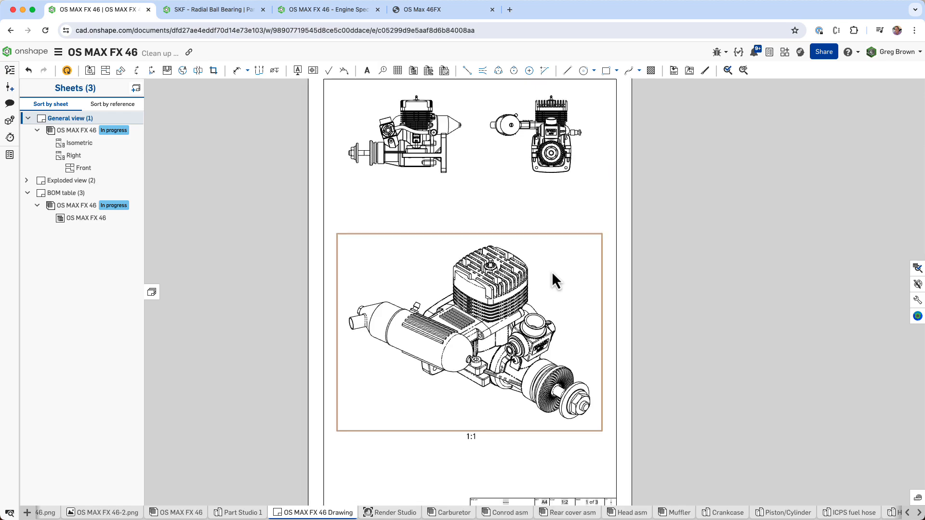
scroll(551, 271, "up", 5)
scroll(533, 350, "down", 6)
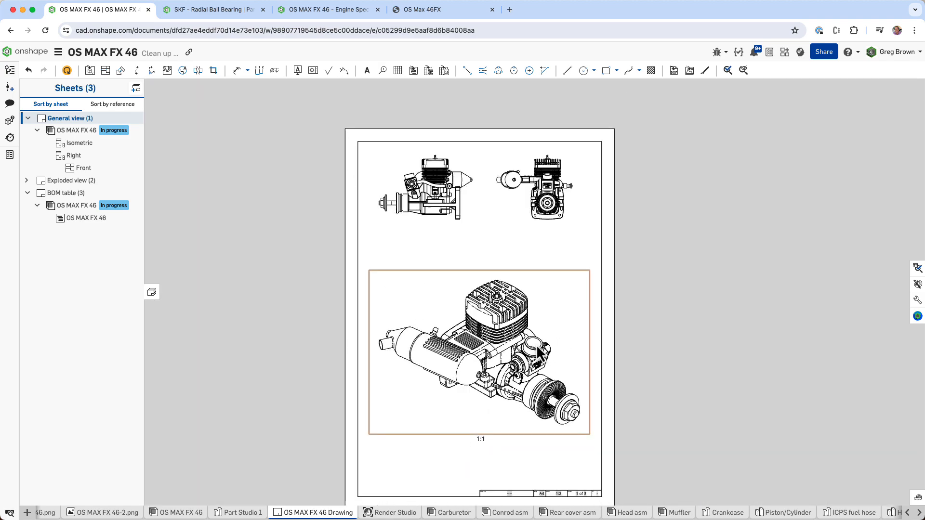
- Open the Exploded view sheet and update the drawing to match the changed assembly
left_click(92, 181)
scroll(447, 292, "up", 3)
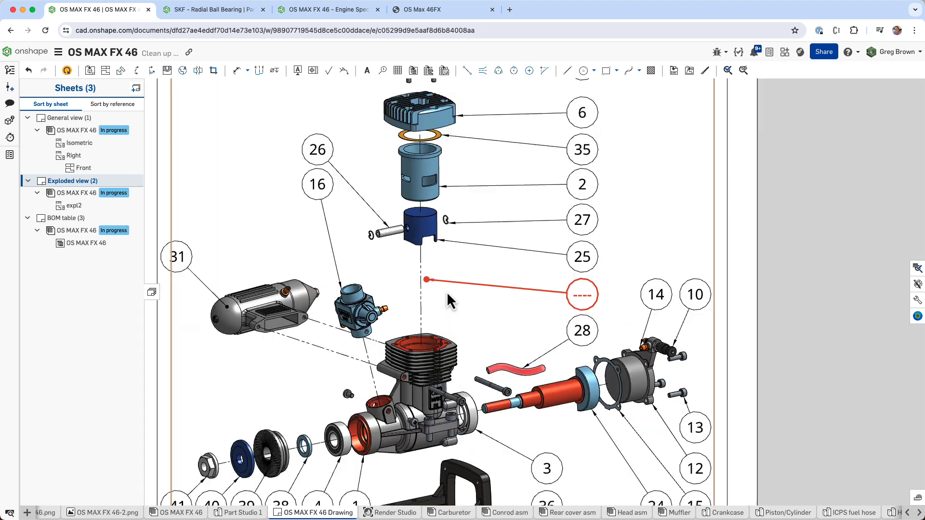
left_click(67, 71)
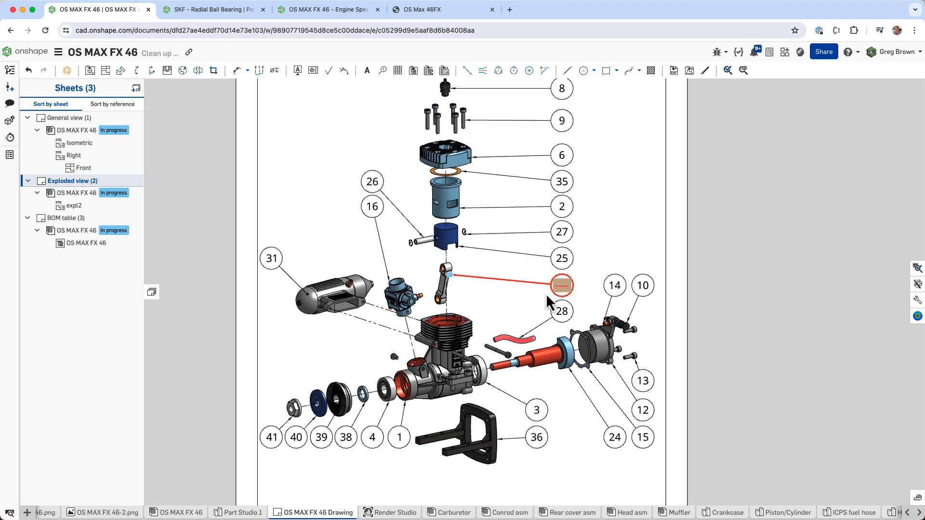
- Reattach the dangling callout's leader to the edge of the connecting rod in the exploded view
left_click(451, 275)
left_click(452, 278)
left_click(451, 277)
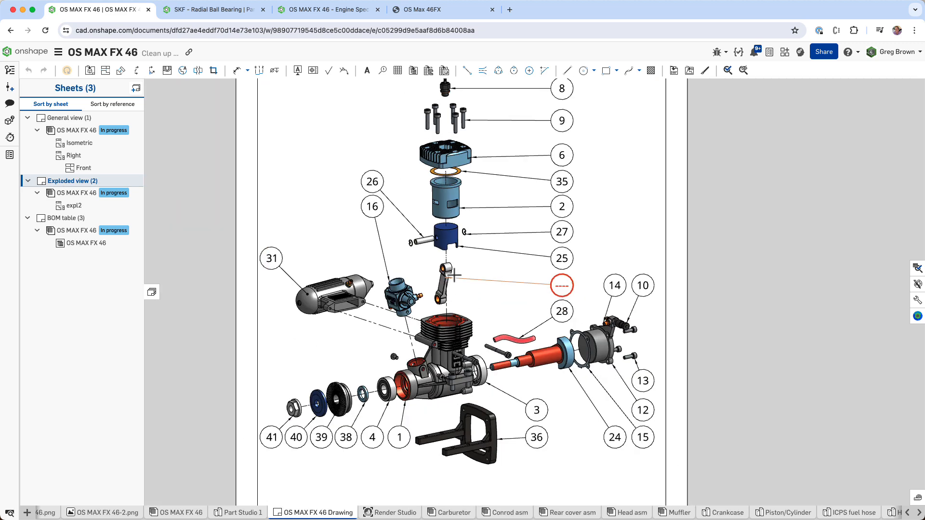
left_click(454, 275)
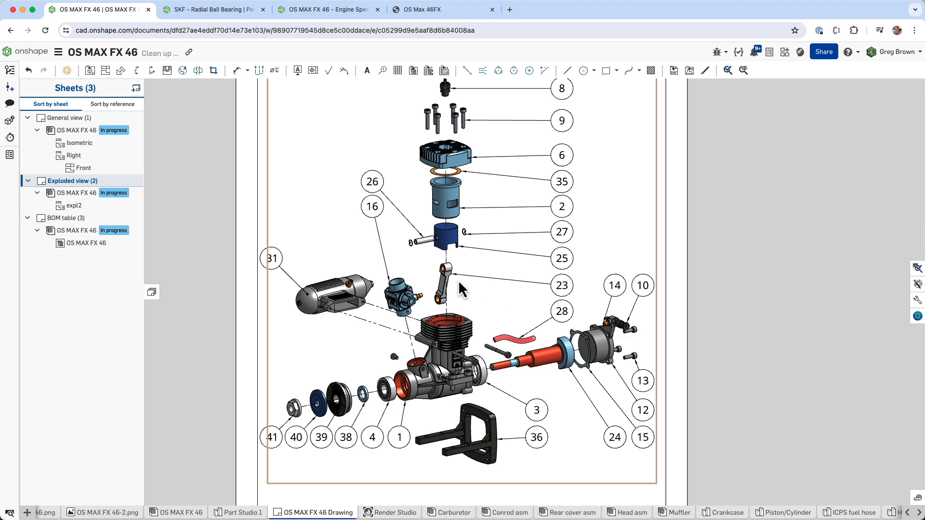
- Move the leader end of callout 23 from the edge onto the flat face of the connecting rod
scroll(460, 283, "up", 10)
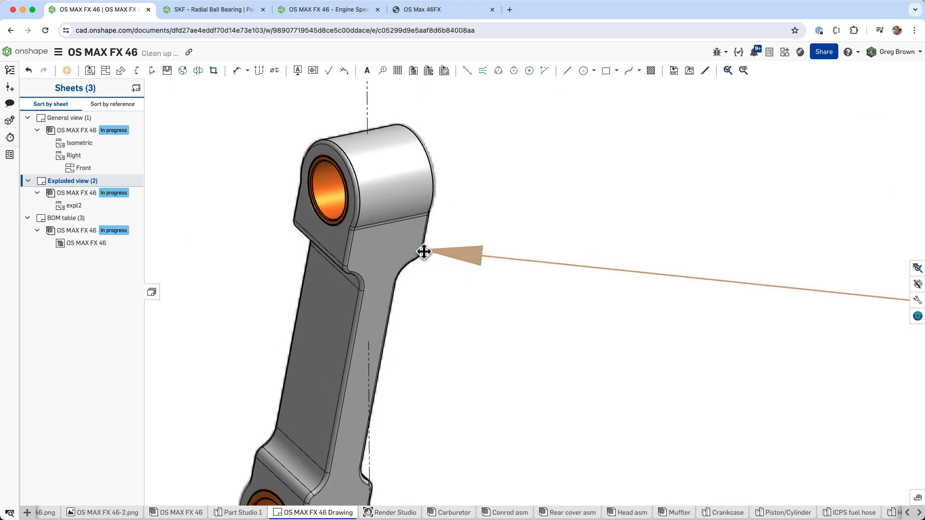
left_click_drag(424, 252, 386, 249)
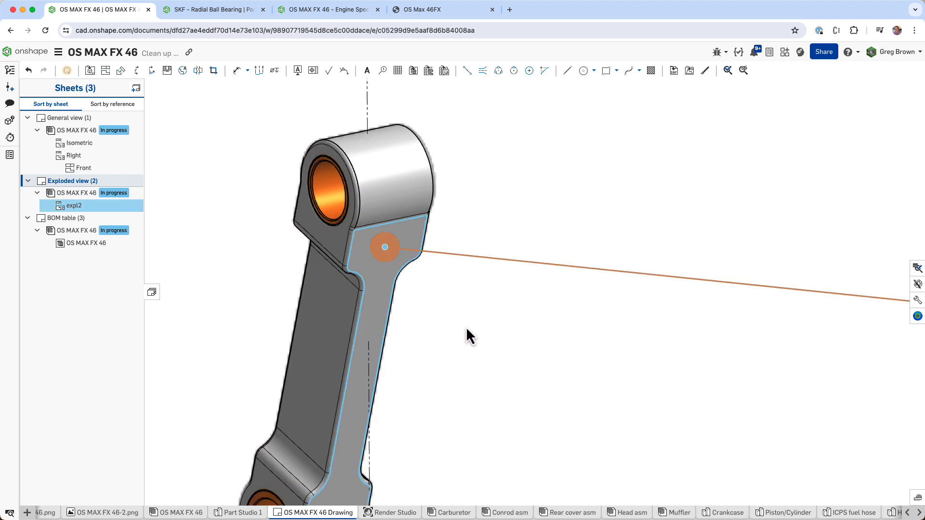
scroll(431, 333, "down", 3)
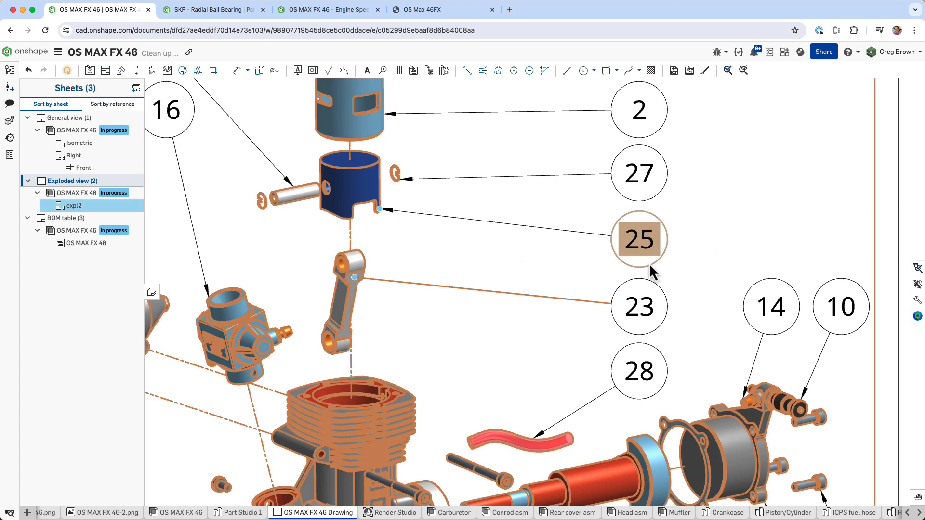
- Move the leader end of callout 2 from the edge onto the face of the cylinder liner
scroll(649, 263, "down", 3)
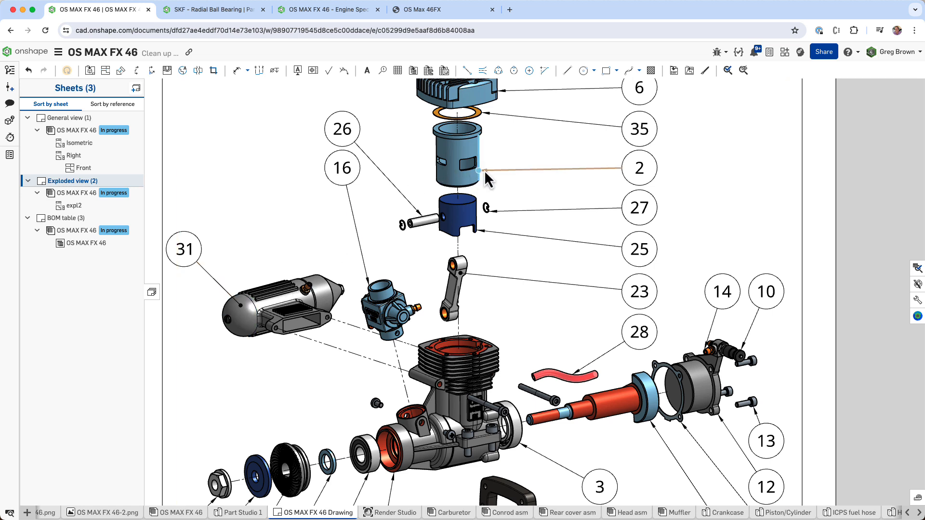
left_click_drag(487, 180, 479, 180)
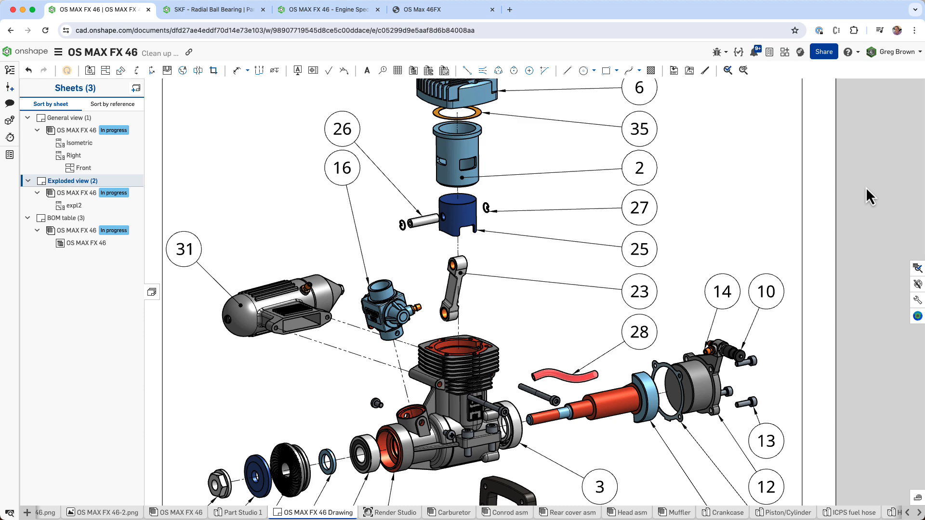
scroll(438, 259, "down", 5)
scroll(440, 268, "down", 3)
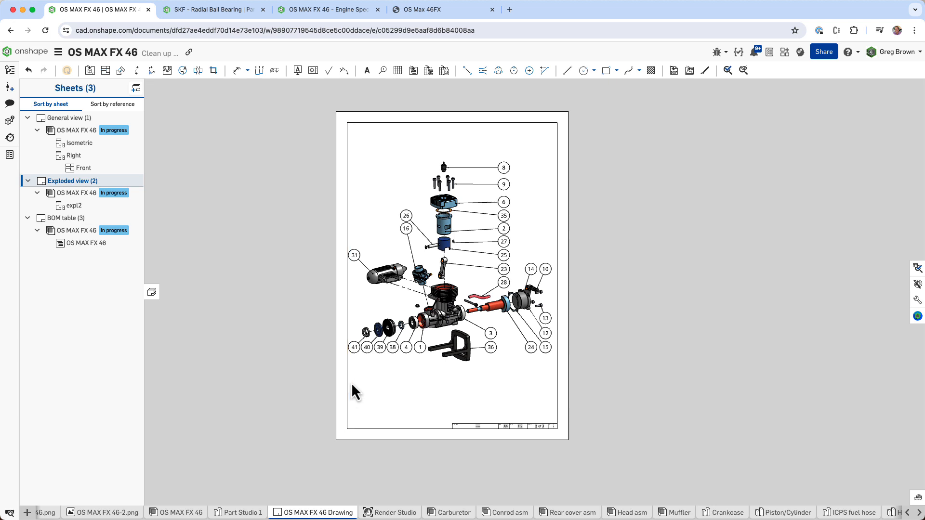
- Open the document's Render Studio and start editing it
left_click(918, 512)
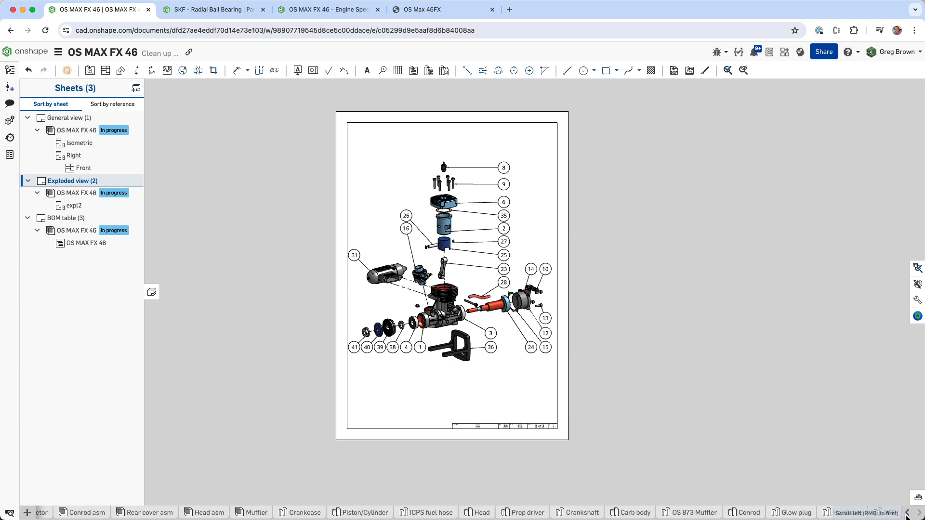
left_click(908, 513)
left_click(908, 513)
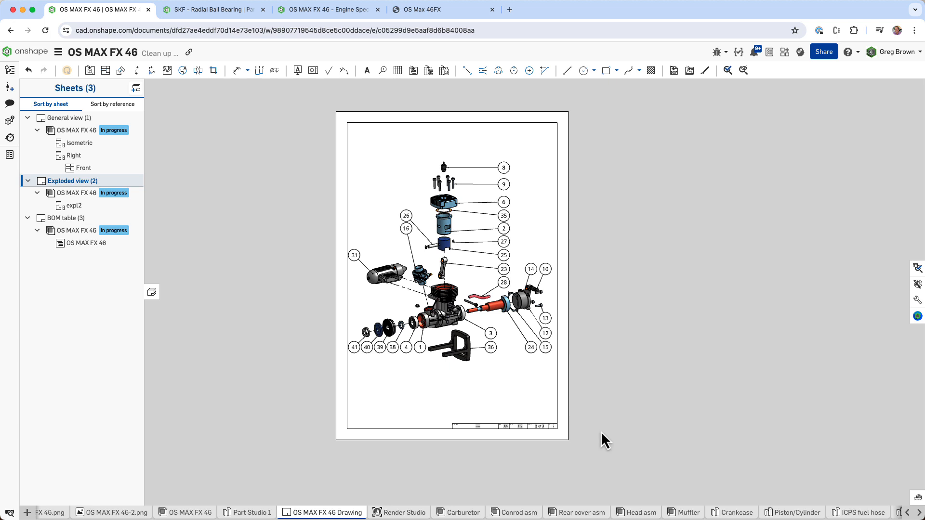
left_click(419, 512)
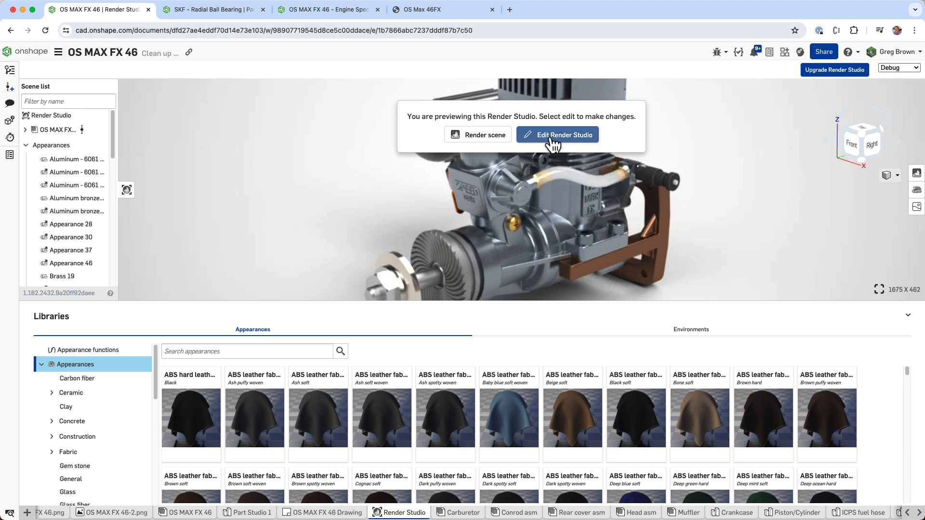
left_click(555, 137)
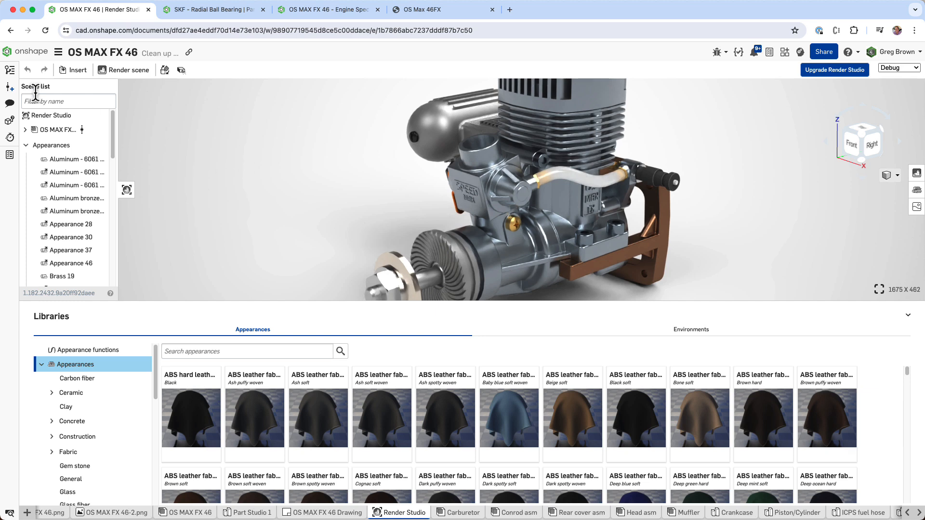
- Check the document's version history and examine the rendered engine at full height with the libraries collapsed
left_click(11, 70)
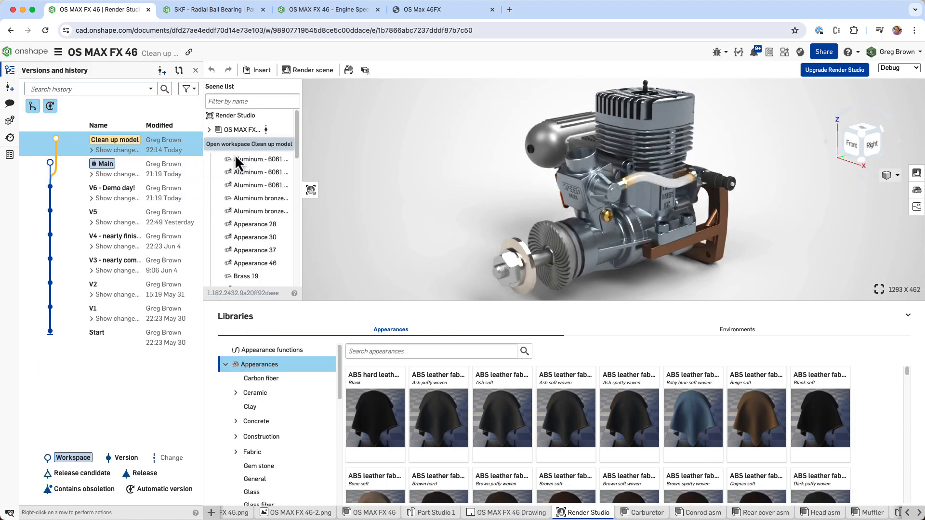
left_click(202, 74)
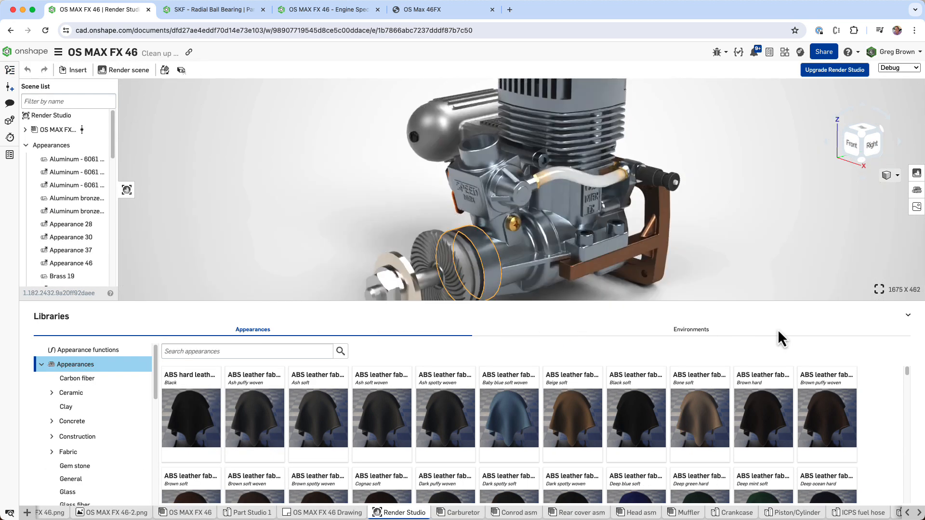
left_click(912, 321)
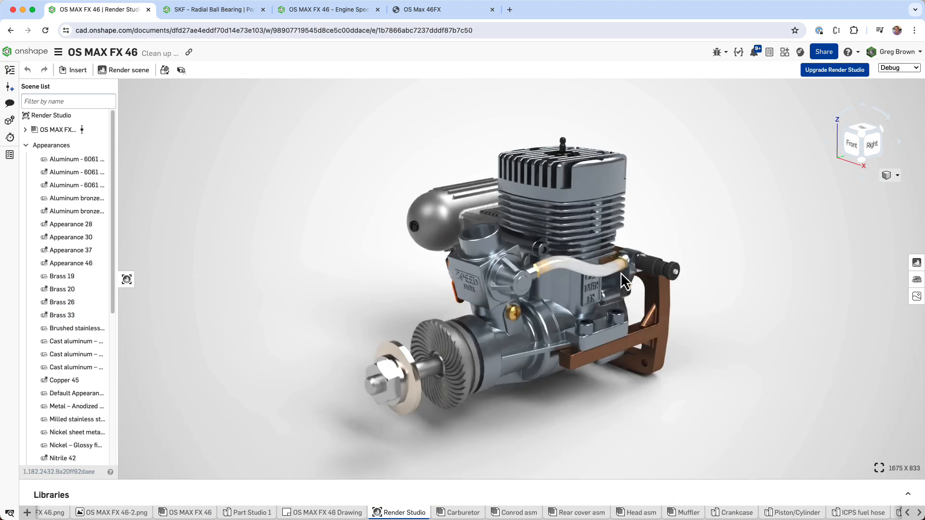
right_click_drag(620, 276, 621, 289)
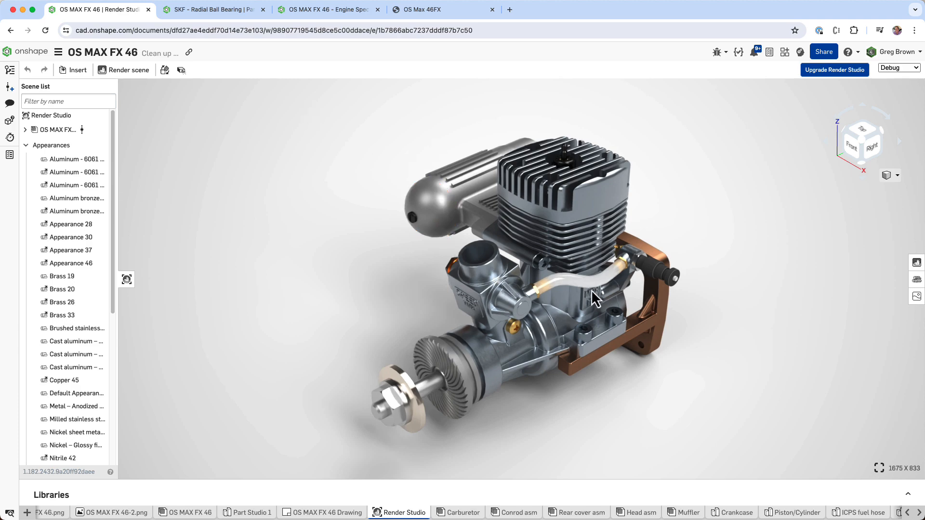
scroll(610, 297, "up", 1)
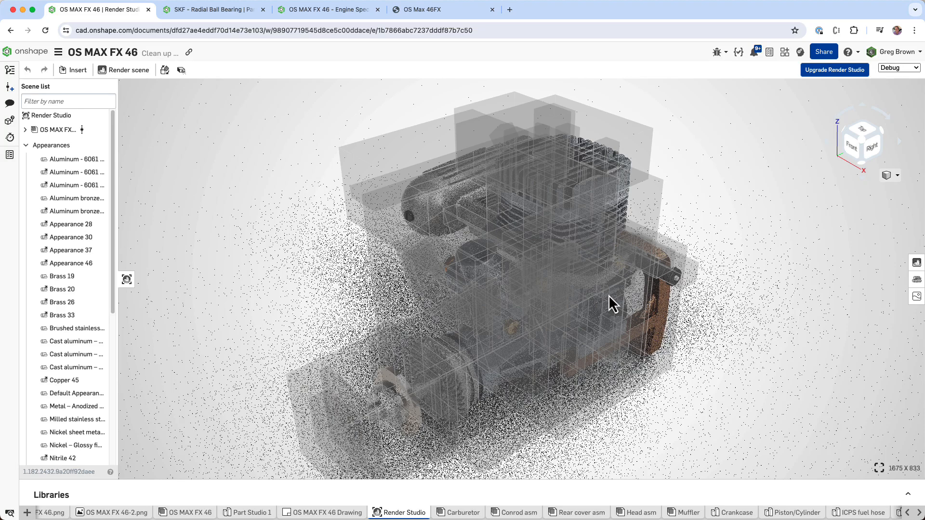
scroll(609, 295, "up", 1)
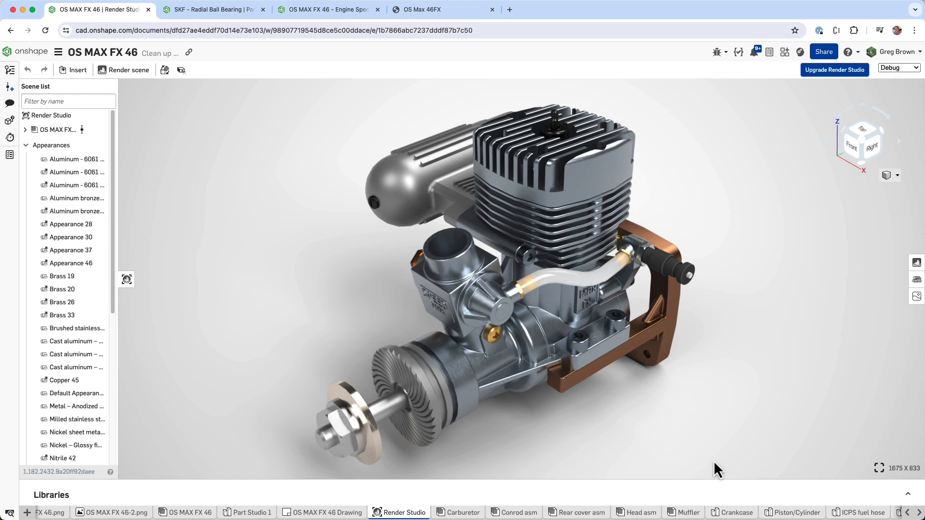
- Review the scene's render settings and the projection types offered for a projector, without adding one
left_click(917, 265)
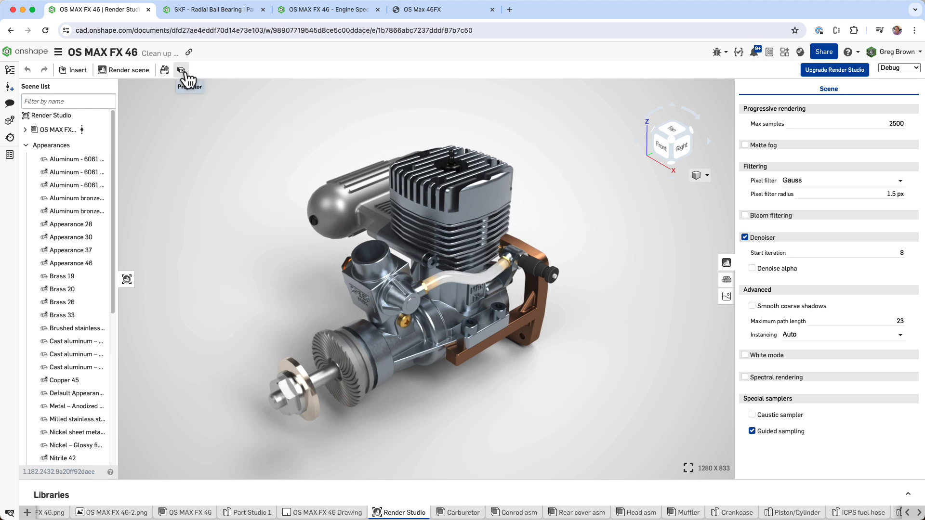
left_click(185, 72)
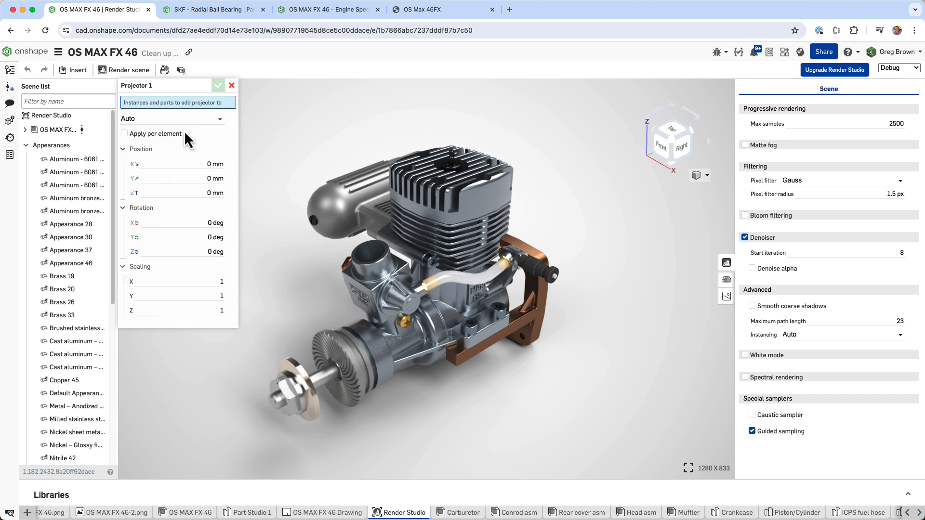
left_click(155, 119)
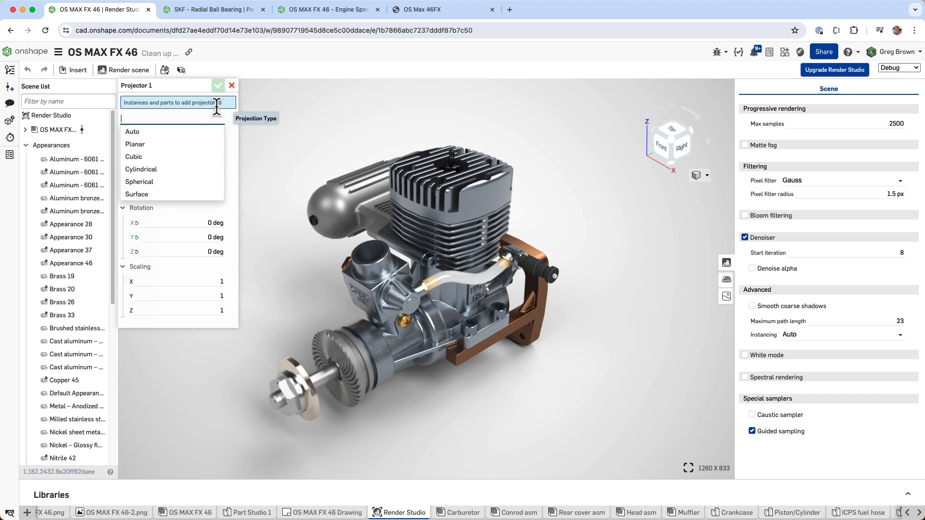
left_click(232, 85)
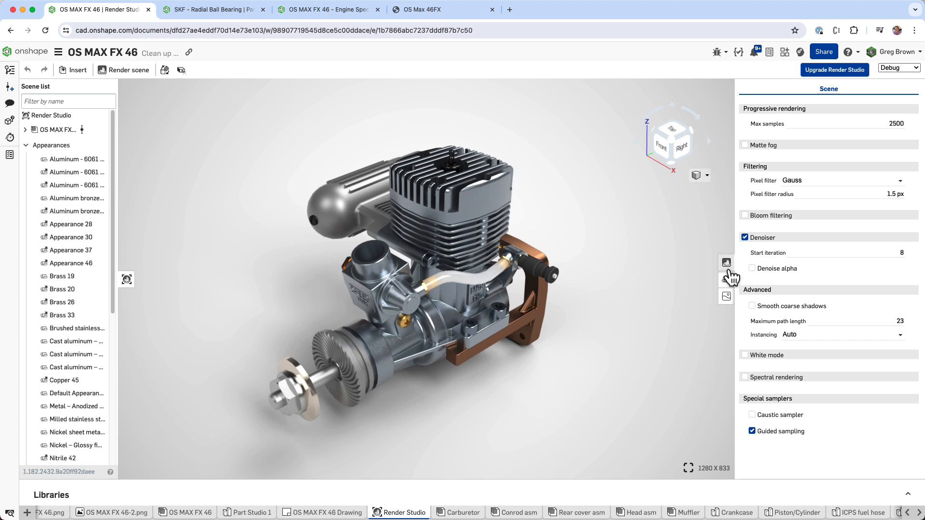
- Review the scene's environment settings for the dome, custom image and ground
left_click(727, 264)
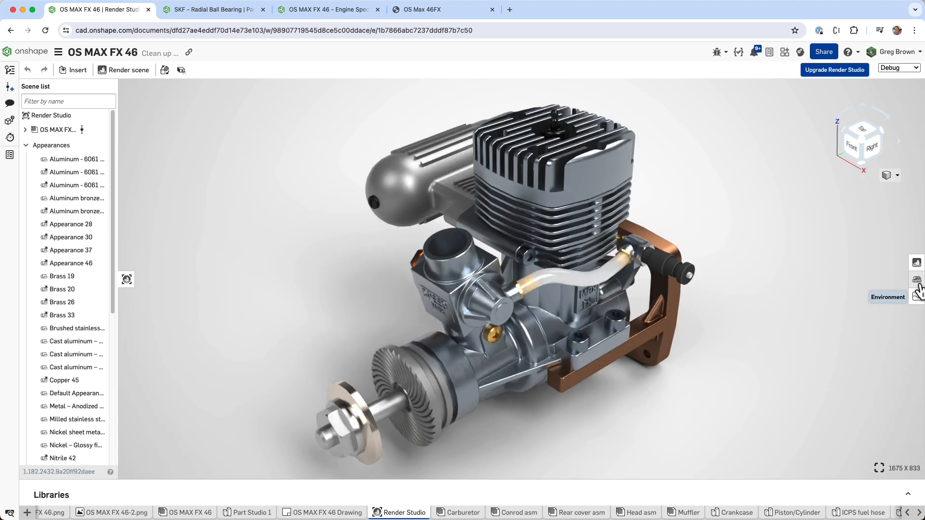
left_click(916, 297)
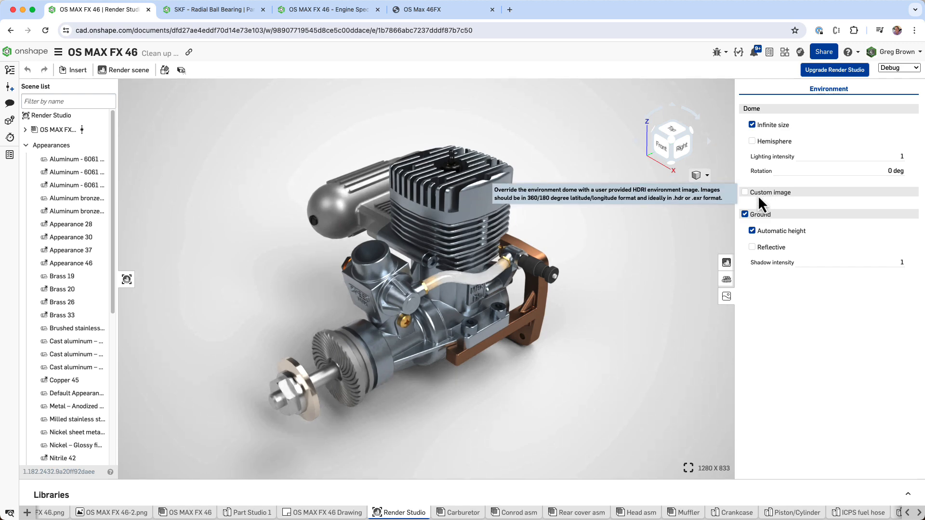
left_click(726, 279)
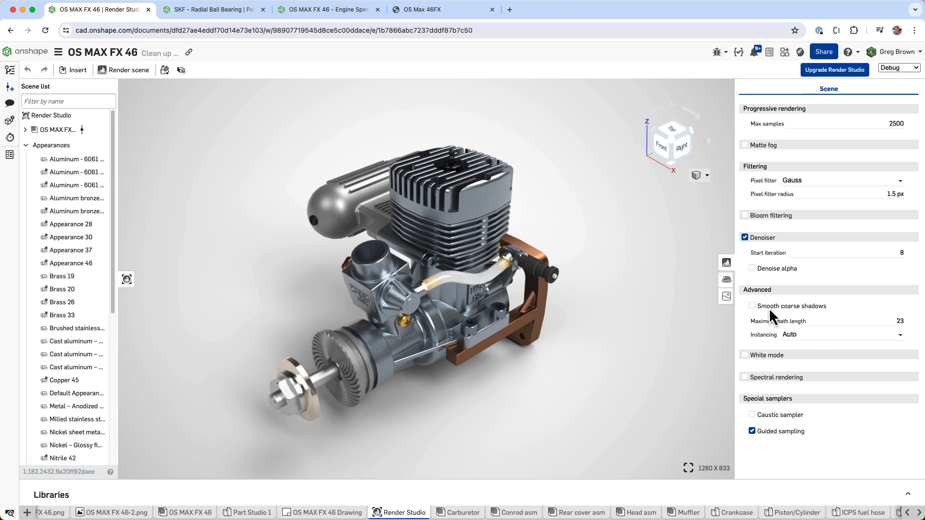
- Inspect the appearance assigned to the cylinder head's flat side face and browse the library of available appearances
left_click(726, 283)
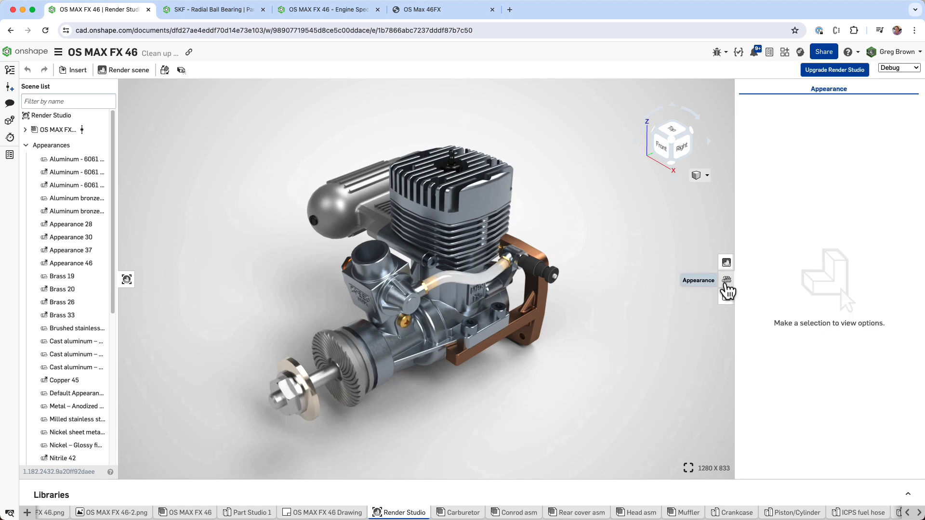
left_click(484, 219)
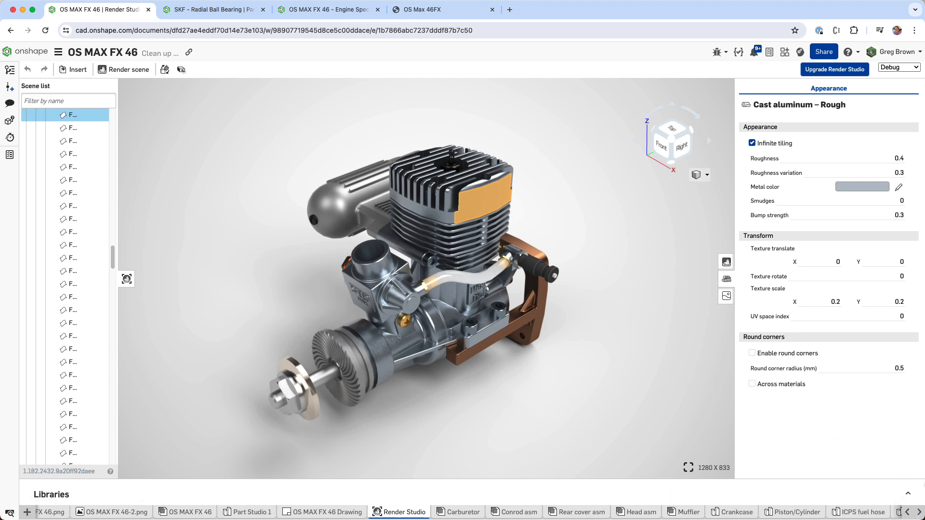
left_click(907, 494)
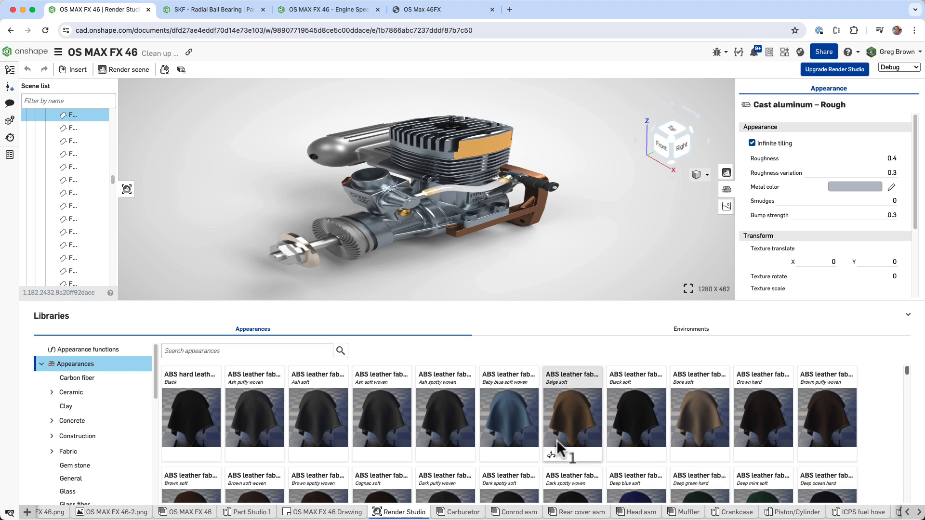
scroll(458, 257, "up", 3)
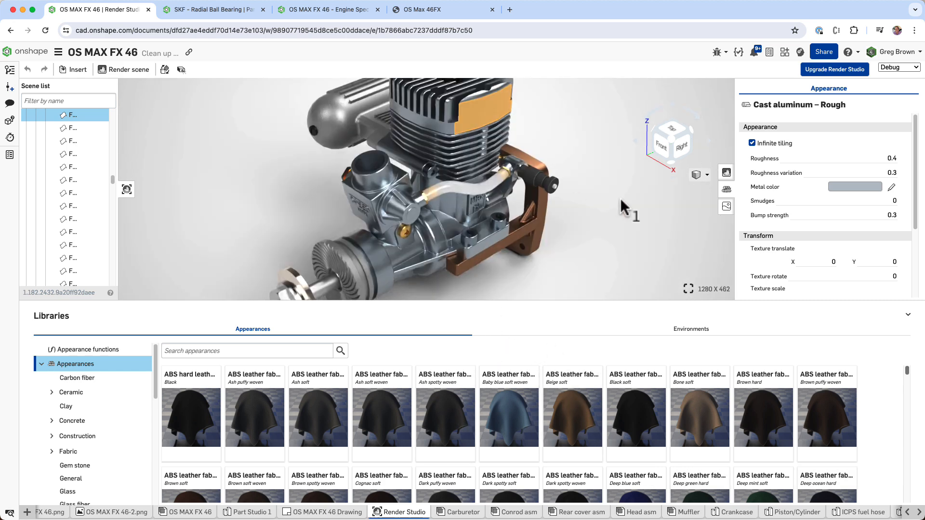
left_click(620, 198)
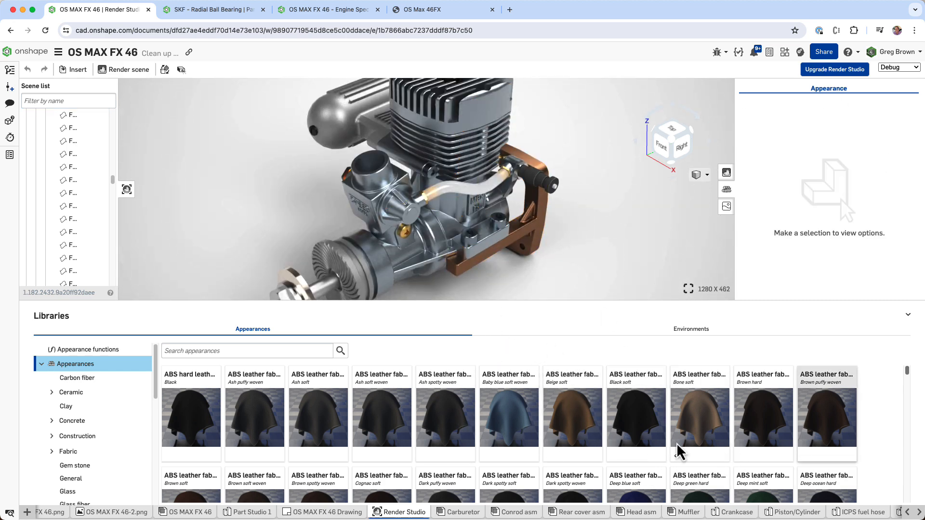
scroll(647, 445, "down", 10)
scroll(648, 446, "up", 4)
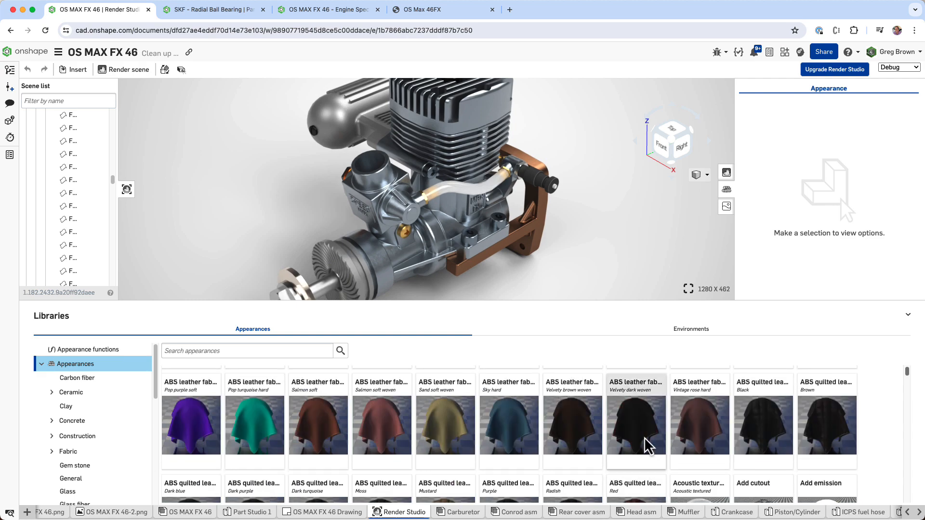
scroll(648, 446, "up", 5)
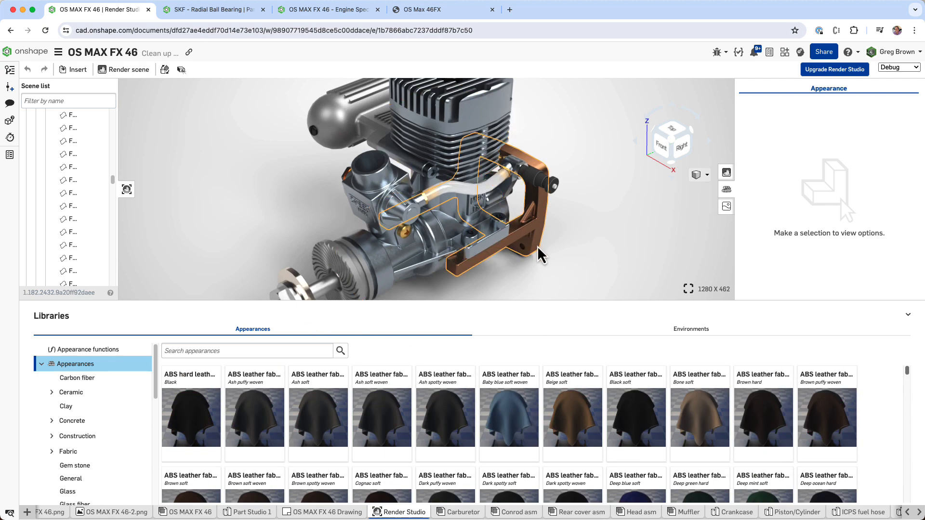
left_click(908, 315)
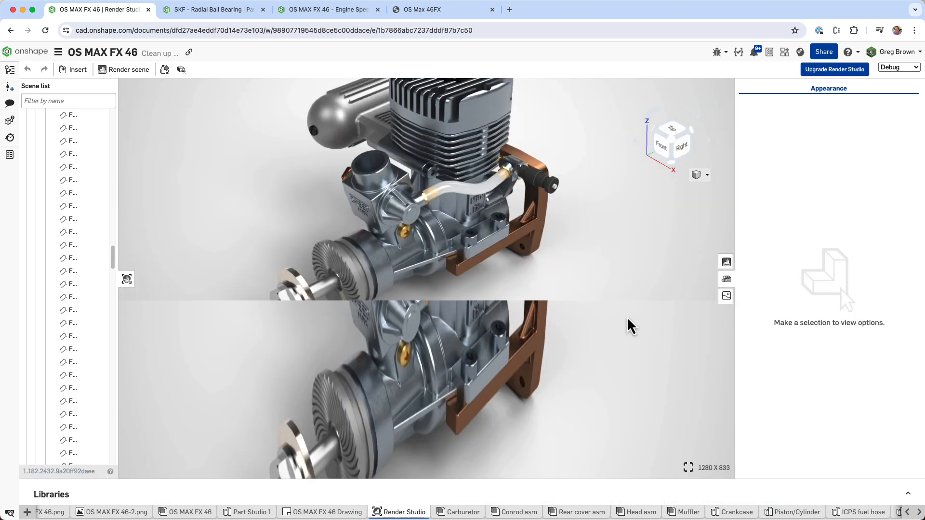
- View the engine from its right side and front-right corner, and review the background settings without changing them
left_click(684, 157)
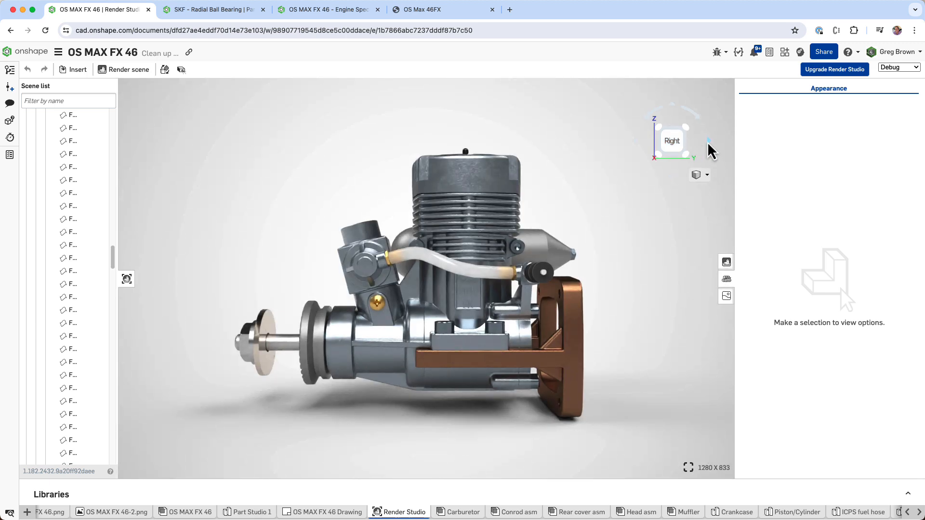
left_click(662, 135)
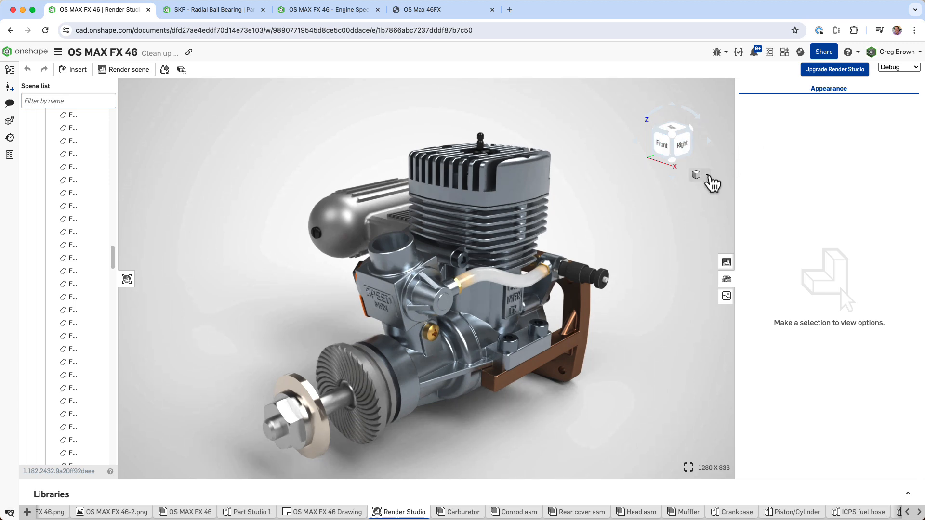
left_click(706, 175)
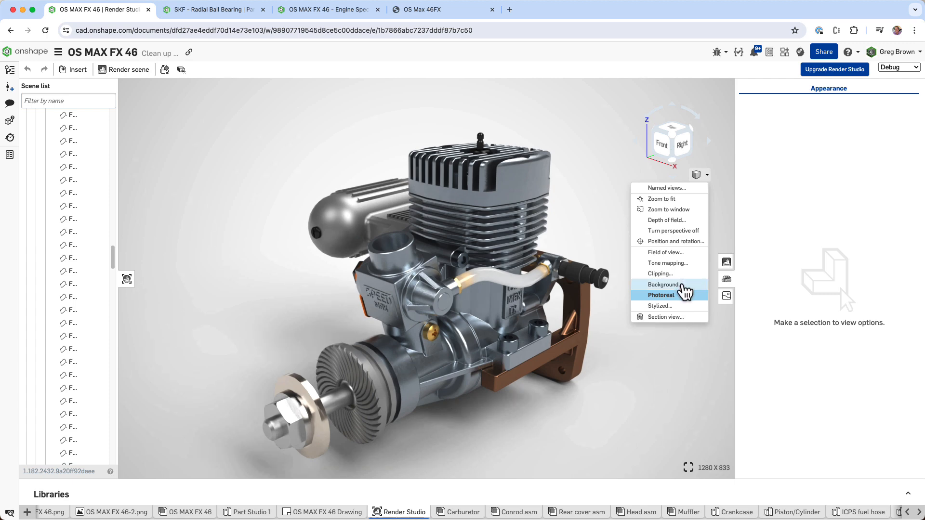
left_click(683, 284)
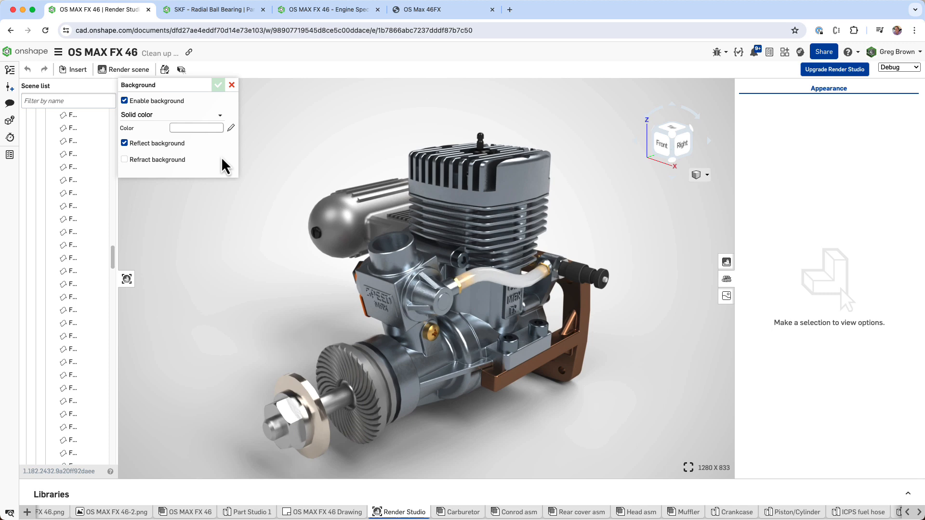
left_click(231, 85)
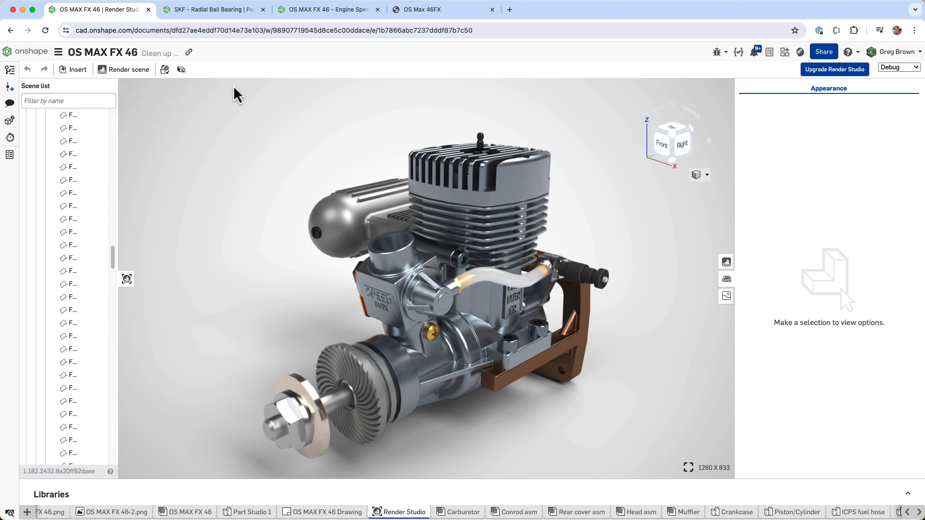
- Enable depth of field for the render view and place the focus point on the carburetor's lettered face
left_click(707, 175)
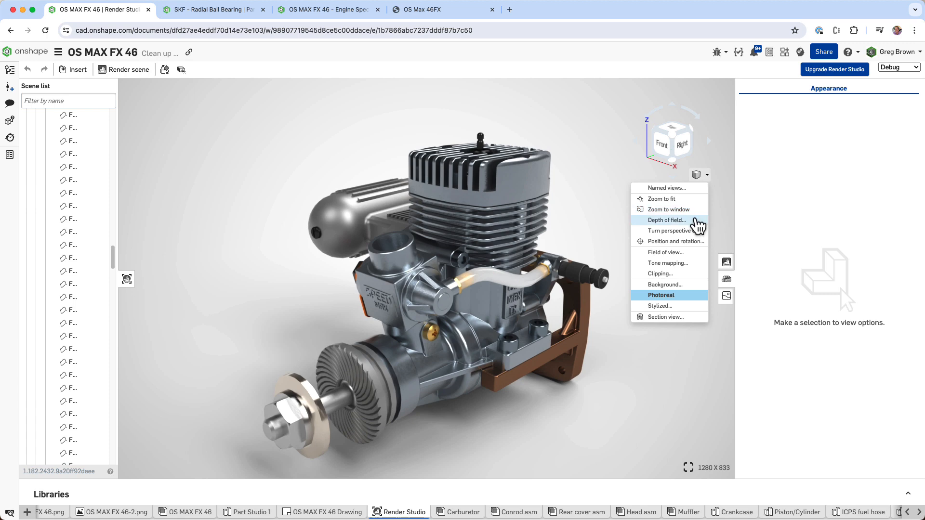
left_click(696, 220)
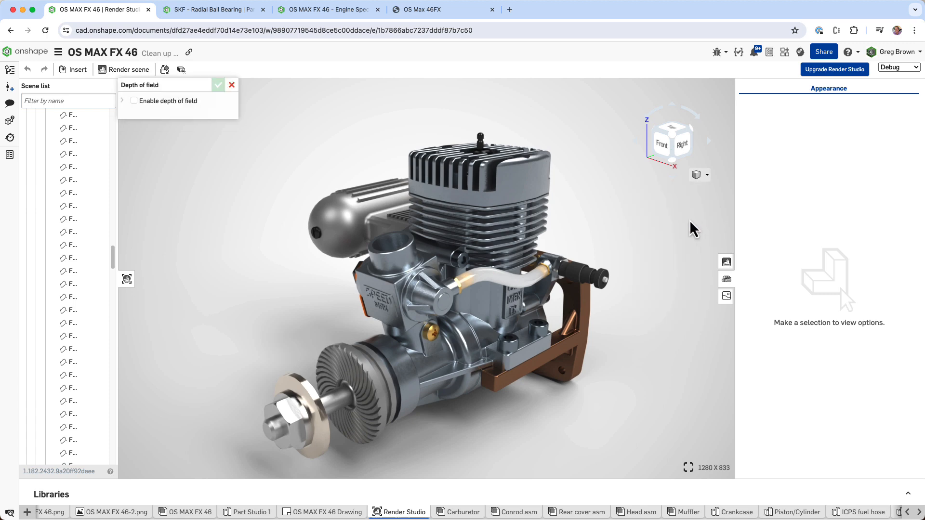
left_click(135, 100)
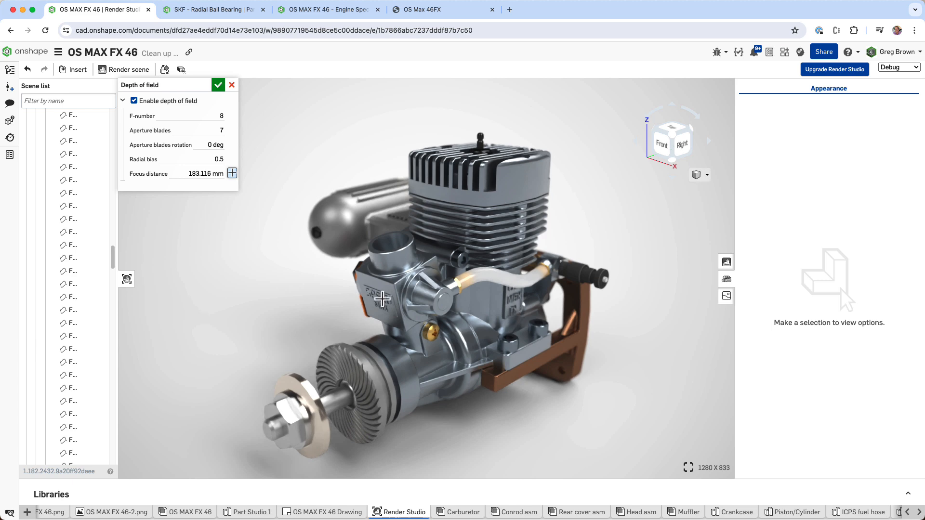
left_click(383, 301)
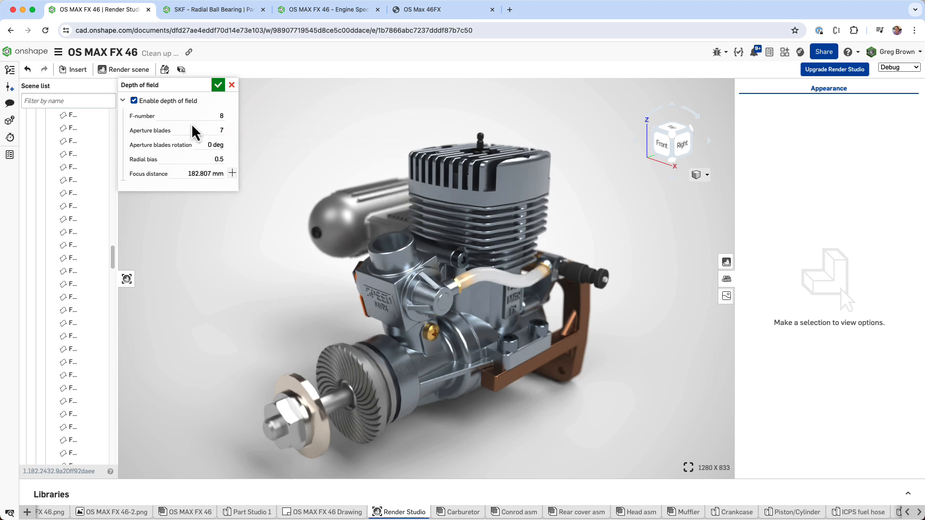
- Compare the view with depth of field off and on, trying F-number 4, and apply it with an F-number of 5
double_click(220, 114)
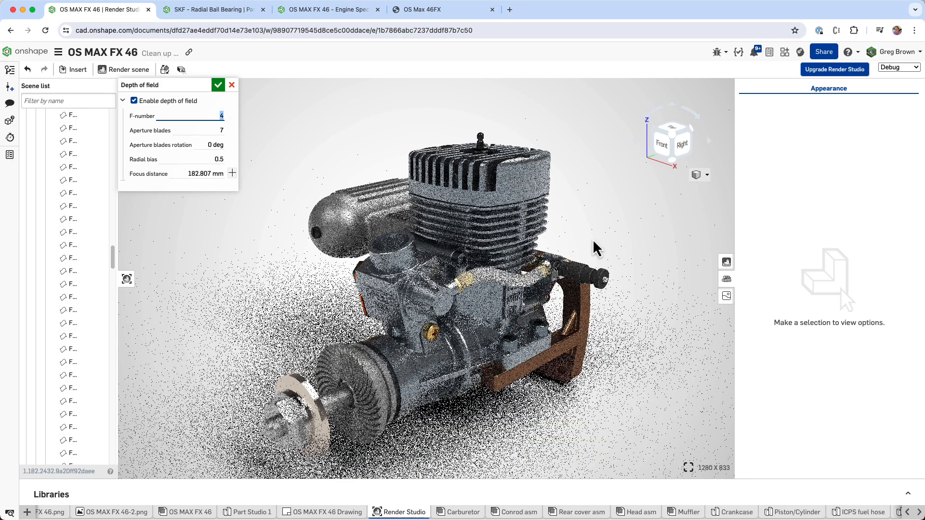
left_click(137, 102)
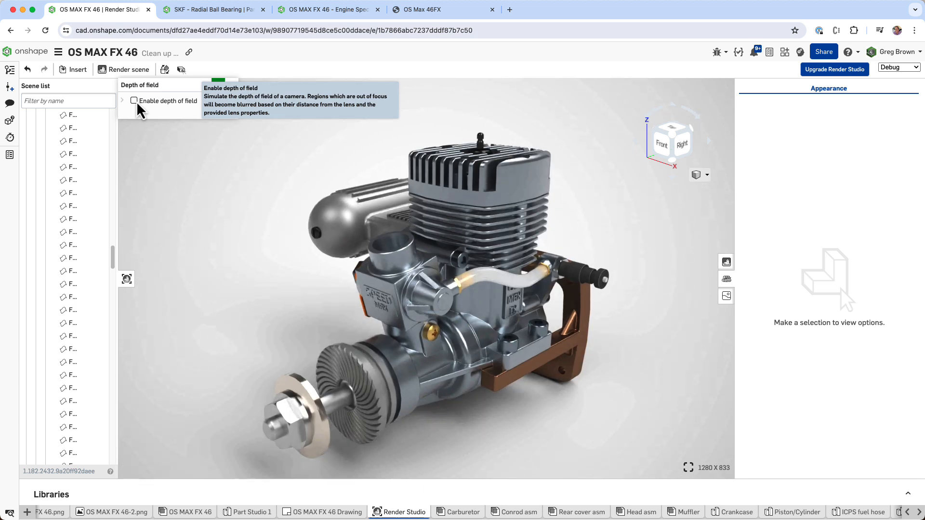
left_click(135, 101)
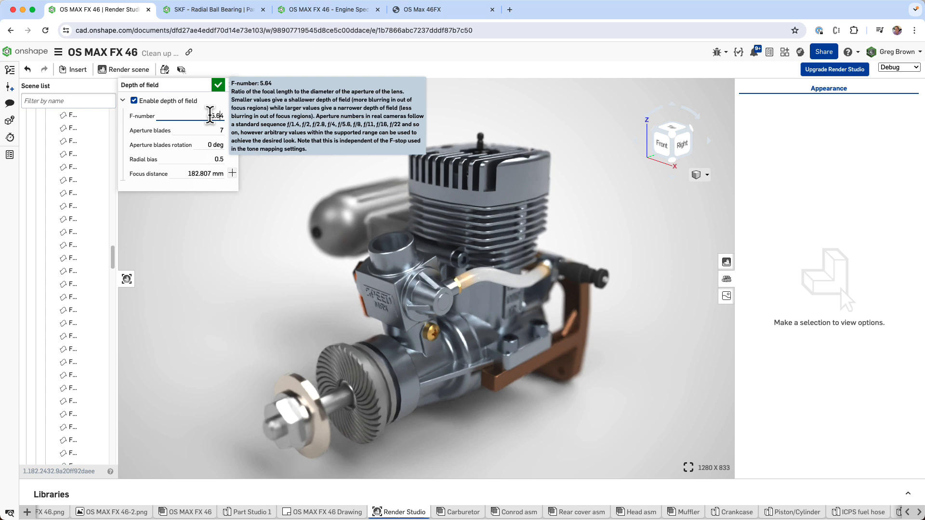
left_click(210, 115)
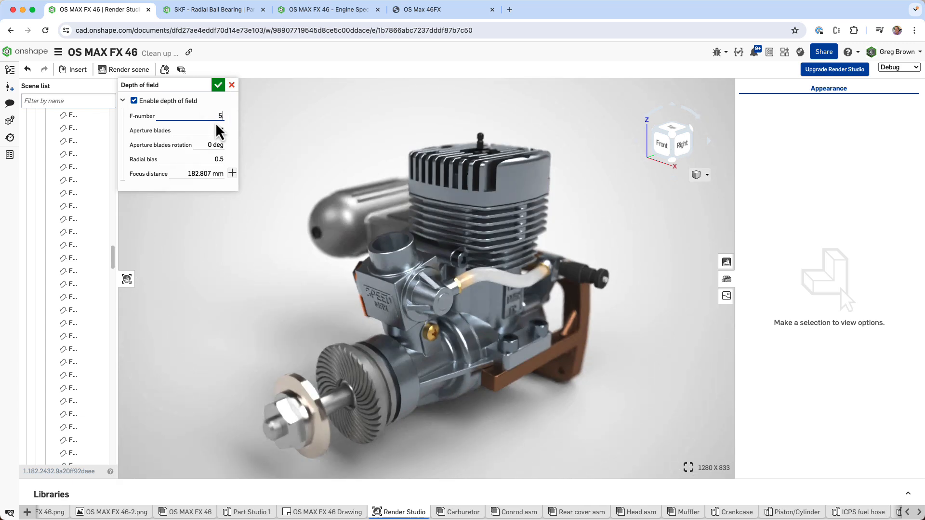
left_click(218, 85)
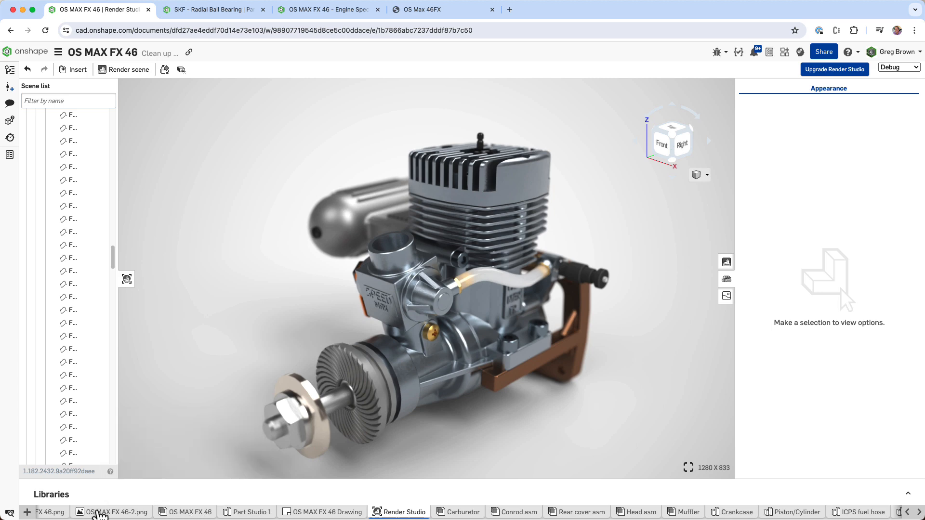
- Compare the finished render images OS MAX FX 46.png and OS MAX FX 46-2.png, ending on the first one
left_click(52, 512)
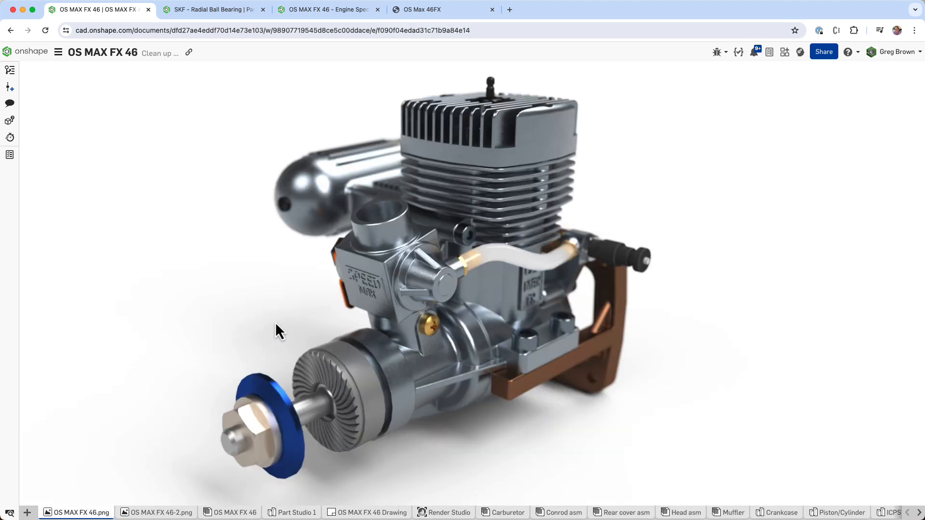
left_click(172, 513)
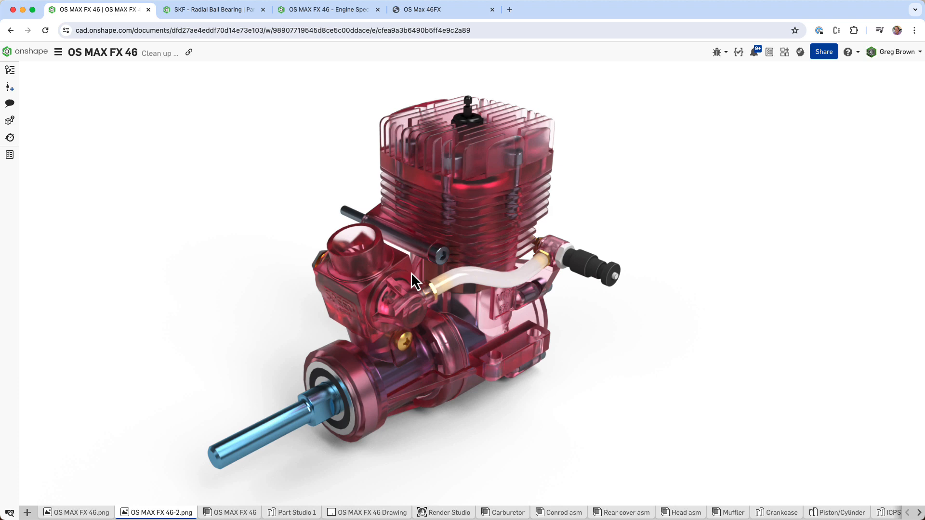
left_click(82, 514)
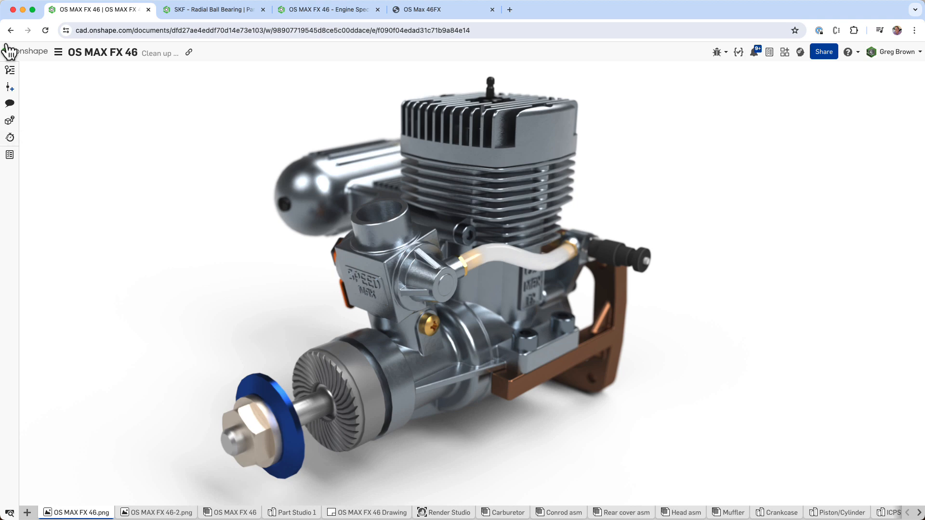
- Return to the OS MAX FX 46 assembly and review its version history and the document's action items
left_click(230, 513)
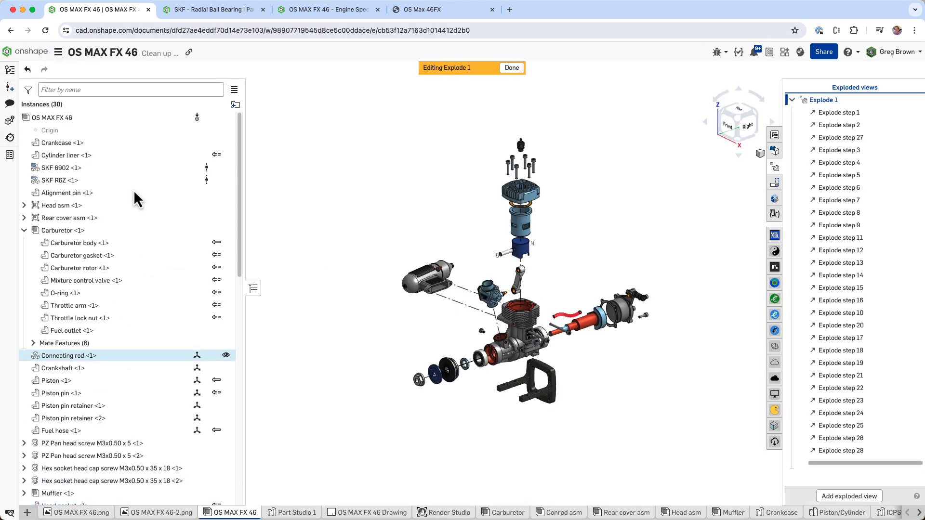
left_click(10, 77)
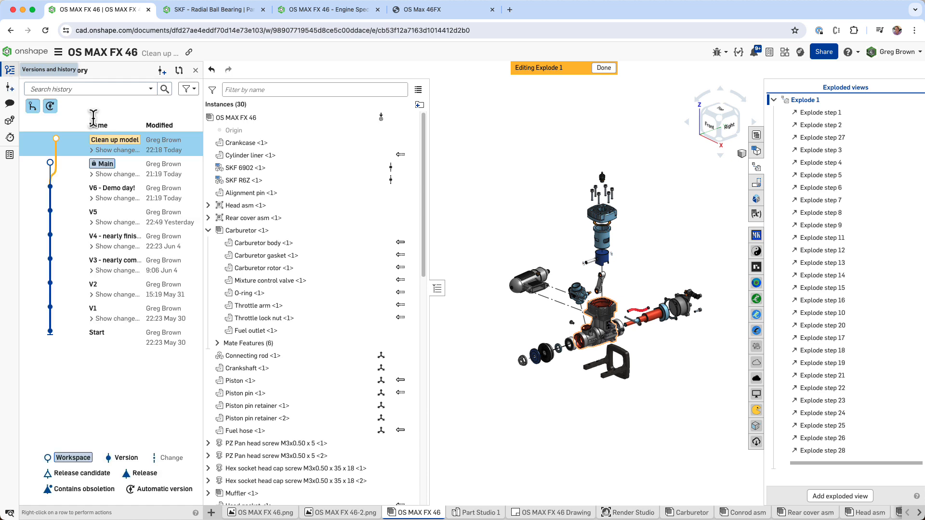
left_click(10, 154)
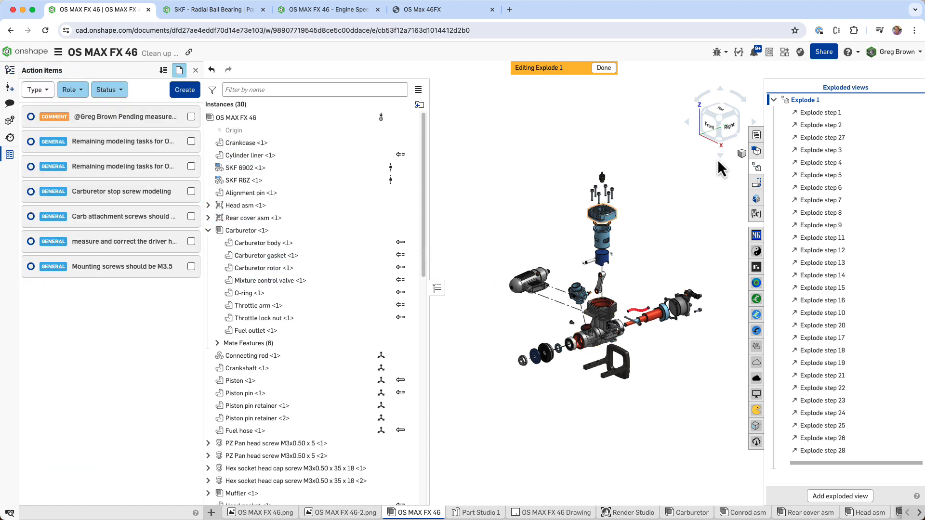
- Review the assembly's flattened bill of materials with the part names fully readable, and close it along with the action items
left_click(760, 138)
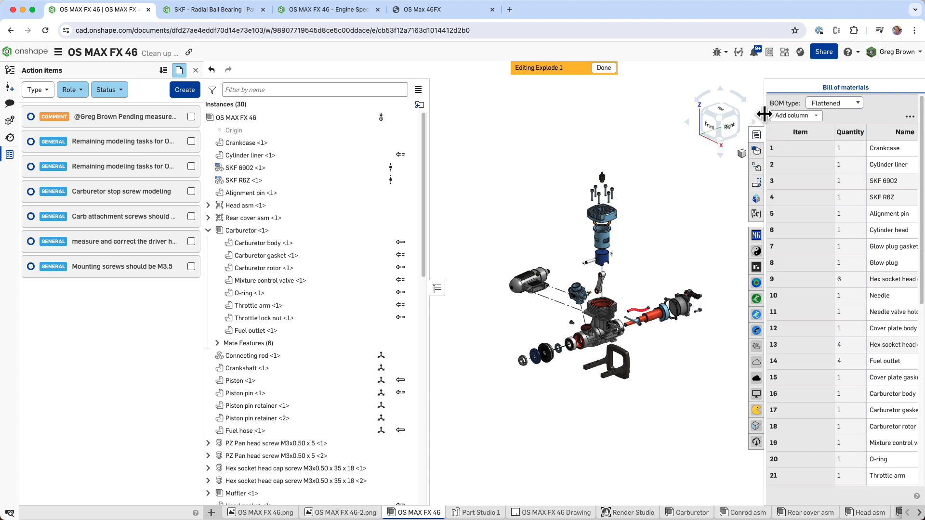
left_click_drag(764, 114, 745, 116)
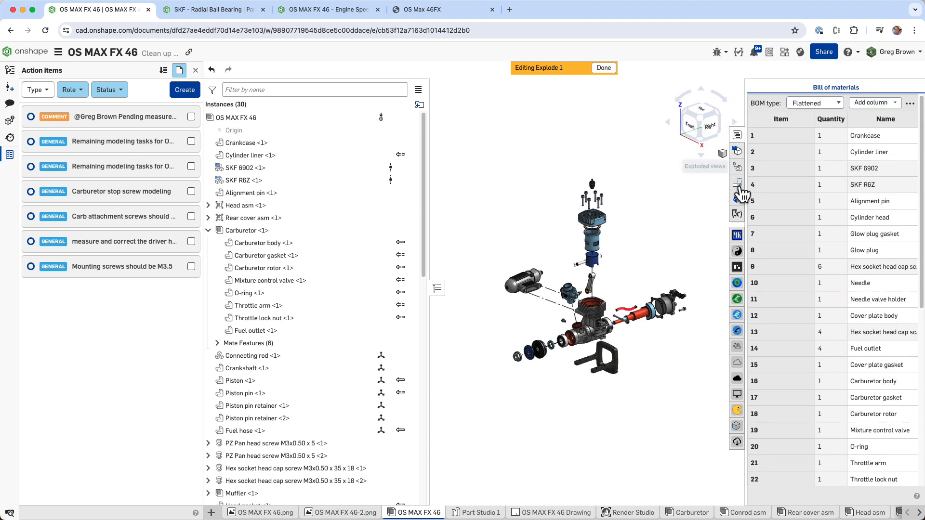
left_click(737, 135)
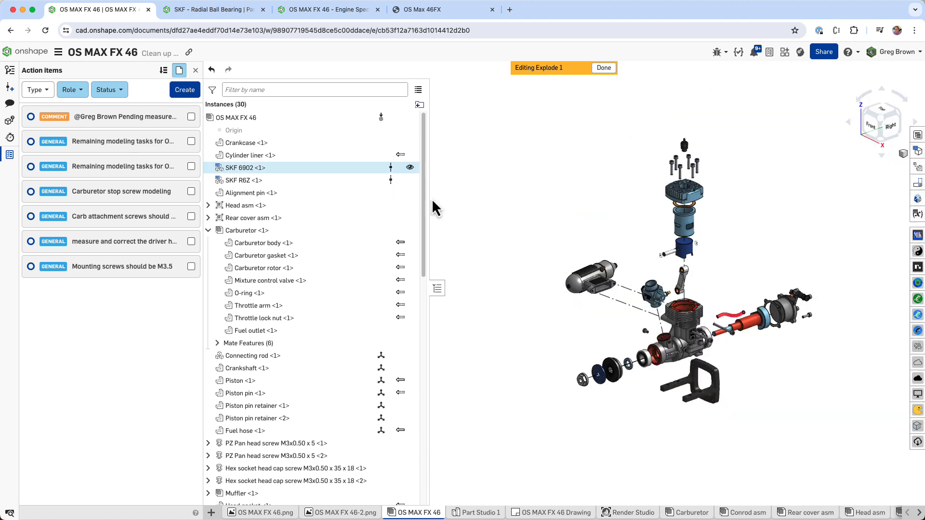
left_click(196, 71)
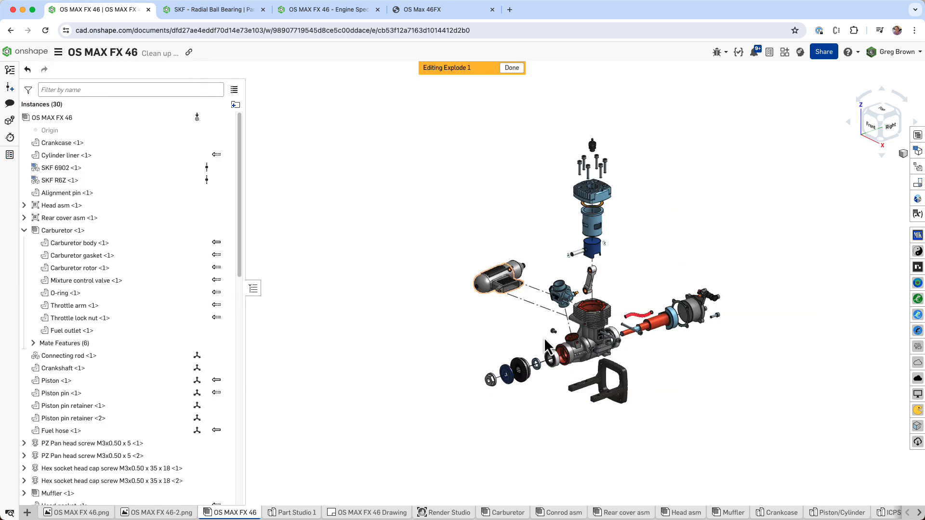
- Examine the exploded engine up close around the crankcase, front bearing and carburetor
scroll(597, 352, "up", 5)
right_click_drag(575, 339, 559, 302)
key("shift+7")
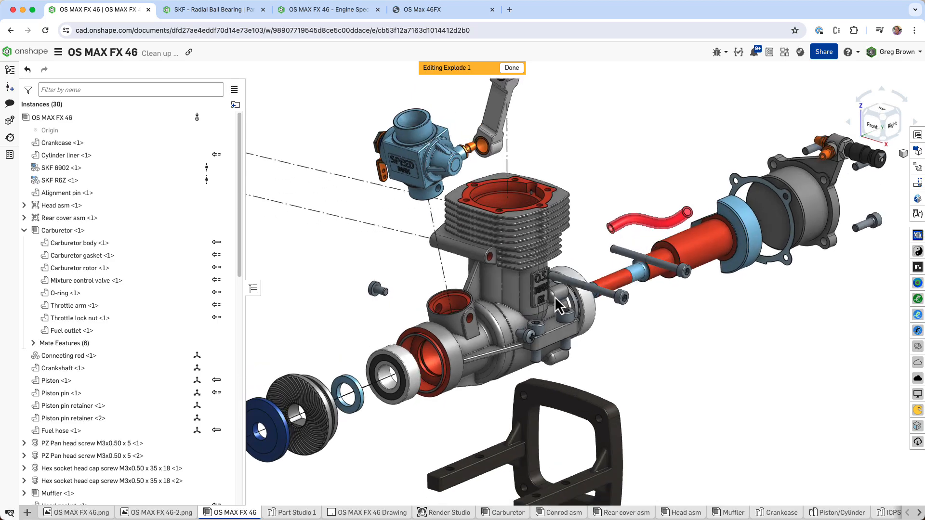
scroll(462, 349, "up", 5)
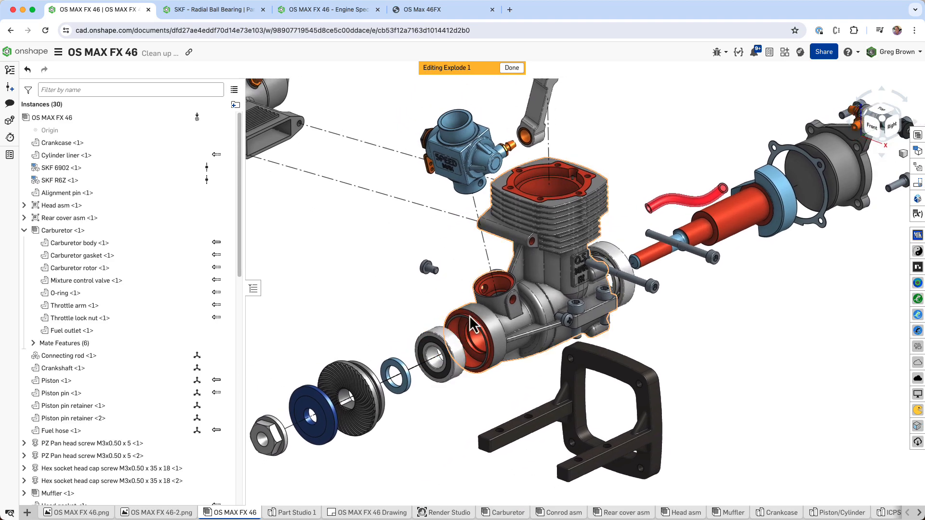
right_click_drag(450, 331, 489, 302)
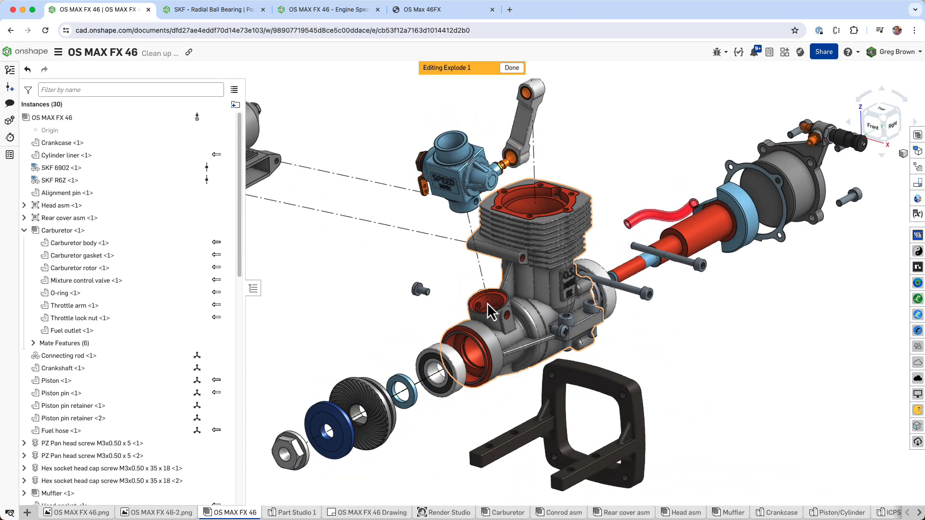